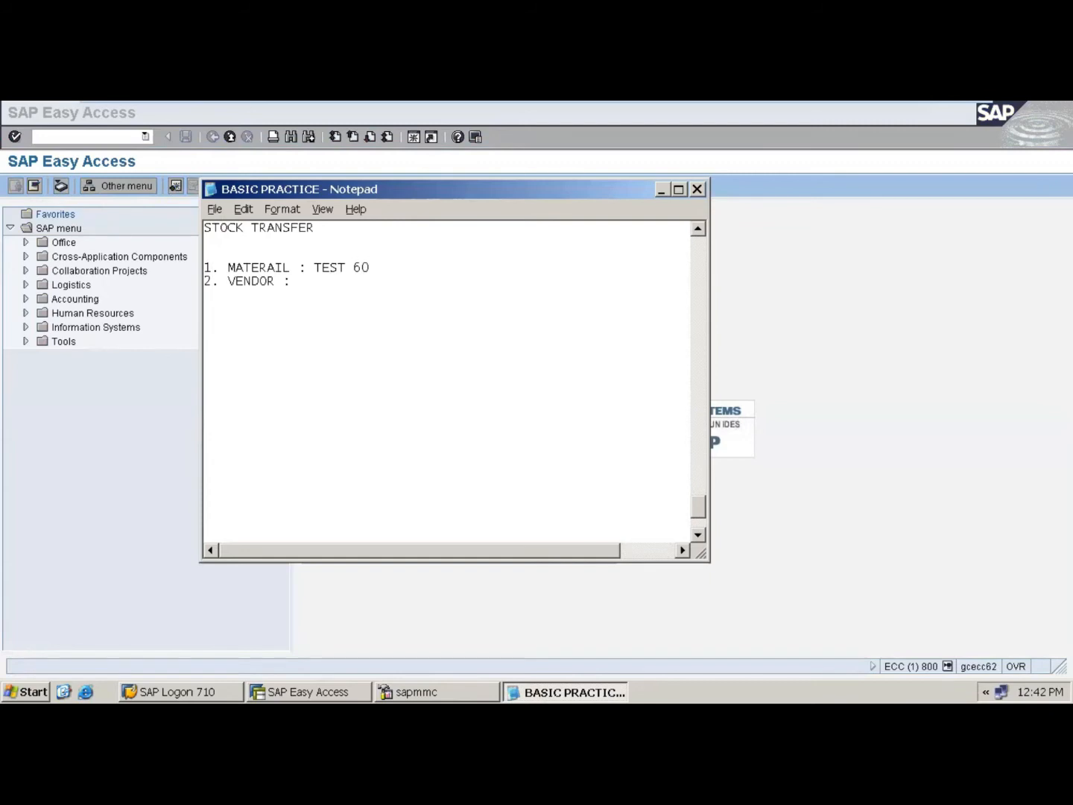
- Add XK01 to the vendor line of the stock transfer notes, then list 3. PIR [ OPTIONAL ], 4. PR and 5. PO
type("XK01")
key("Return")
type("3. PIR [ OPTIONAL ]")
key("Return")
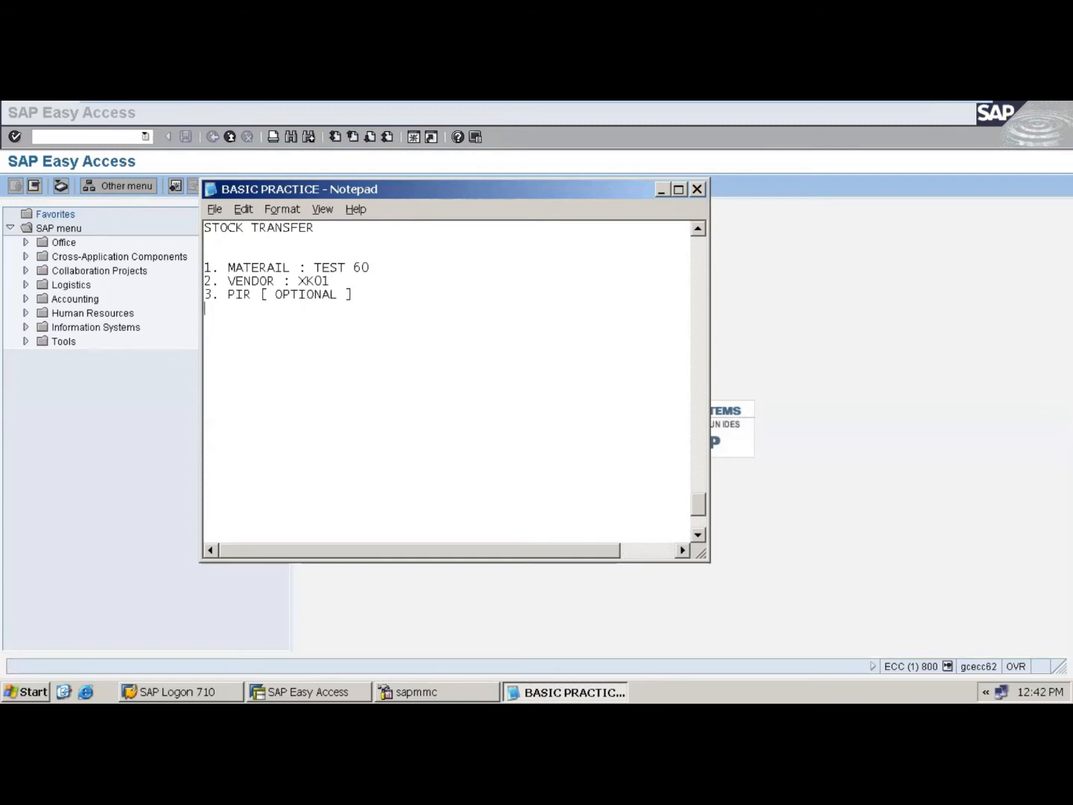
type("4. PR")
key("Return")
type("5. PO")
- Add transaction codes MM01, ME51N and ME21N to the material, PR and PO lines, and add "6. MIGO wrt PO"
left_click(291, 267)
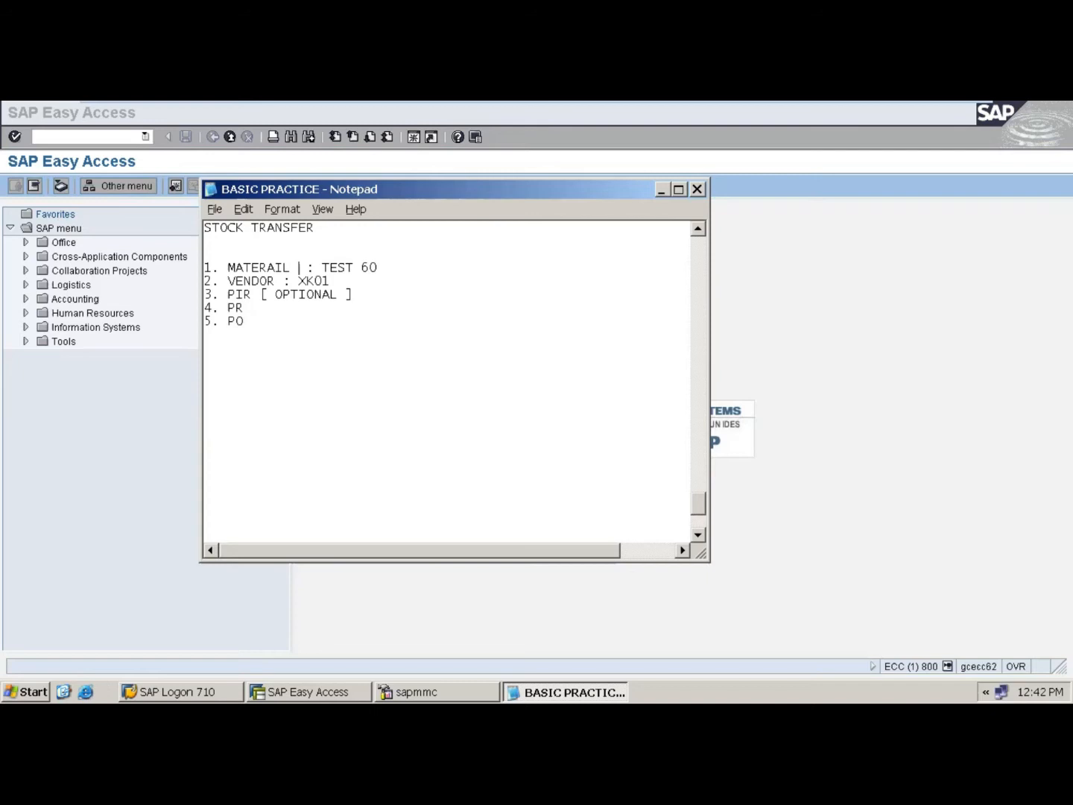
type(";")
key("BackSpace")
type(": MM01")
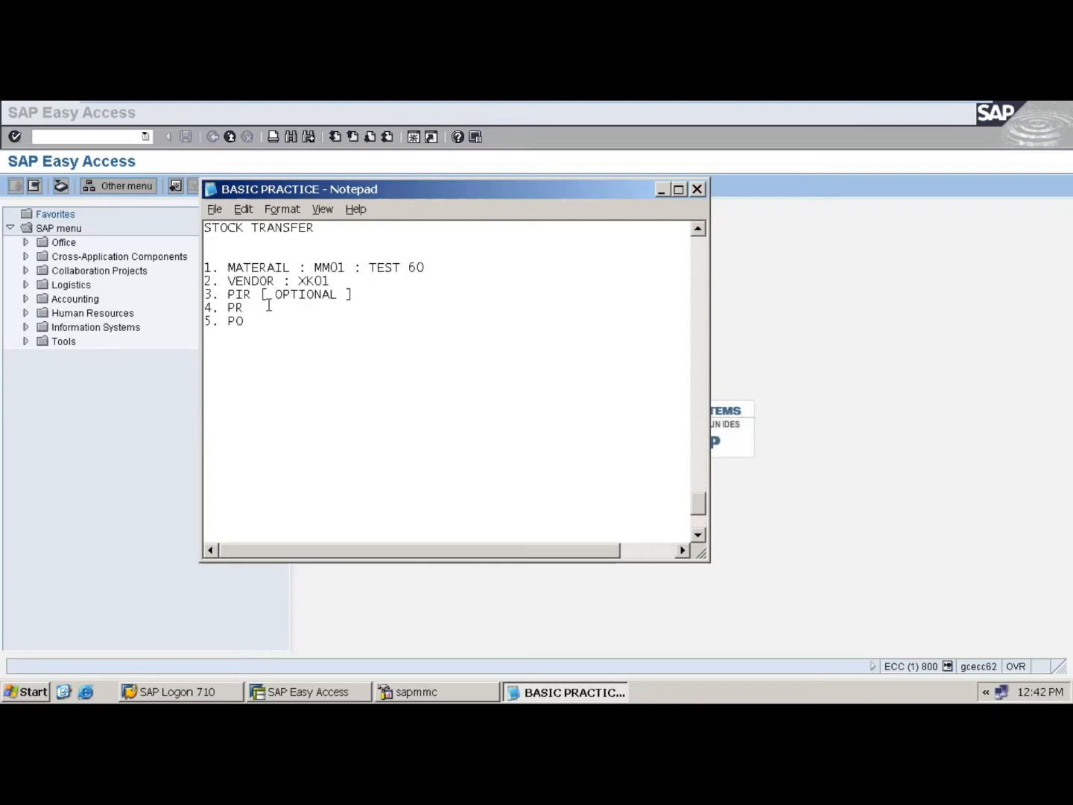
type(": ME51N")
left_click(264, 321)
type(": ME21N")
key("Return")
type("6. MIGO wrt PO")
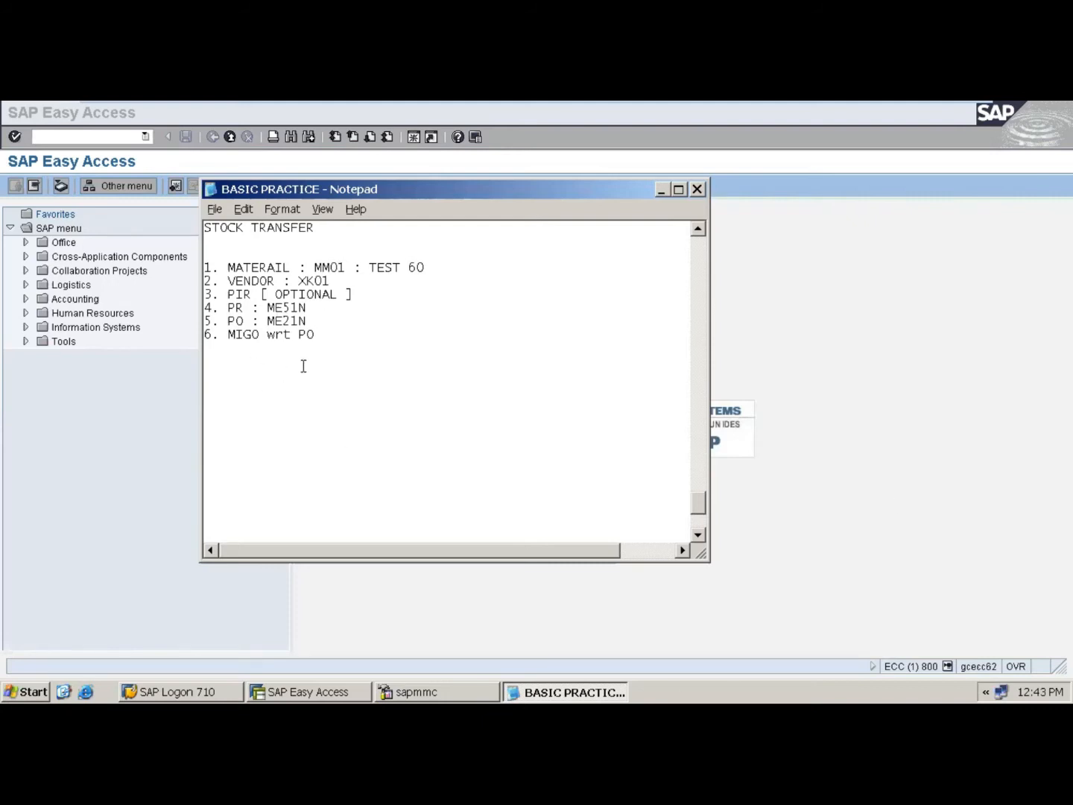
- Append "----> 500 Qty" to the PO line of the notes
left_click(339, 319)
type("----> 500 qty")
key("BackSpace")
key("BackSpace")
key("BackSpace")
type("Qty")
- Switch to SAP and open transaction MM01 for creating a material
left_click(821, 368)
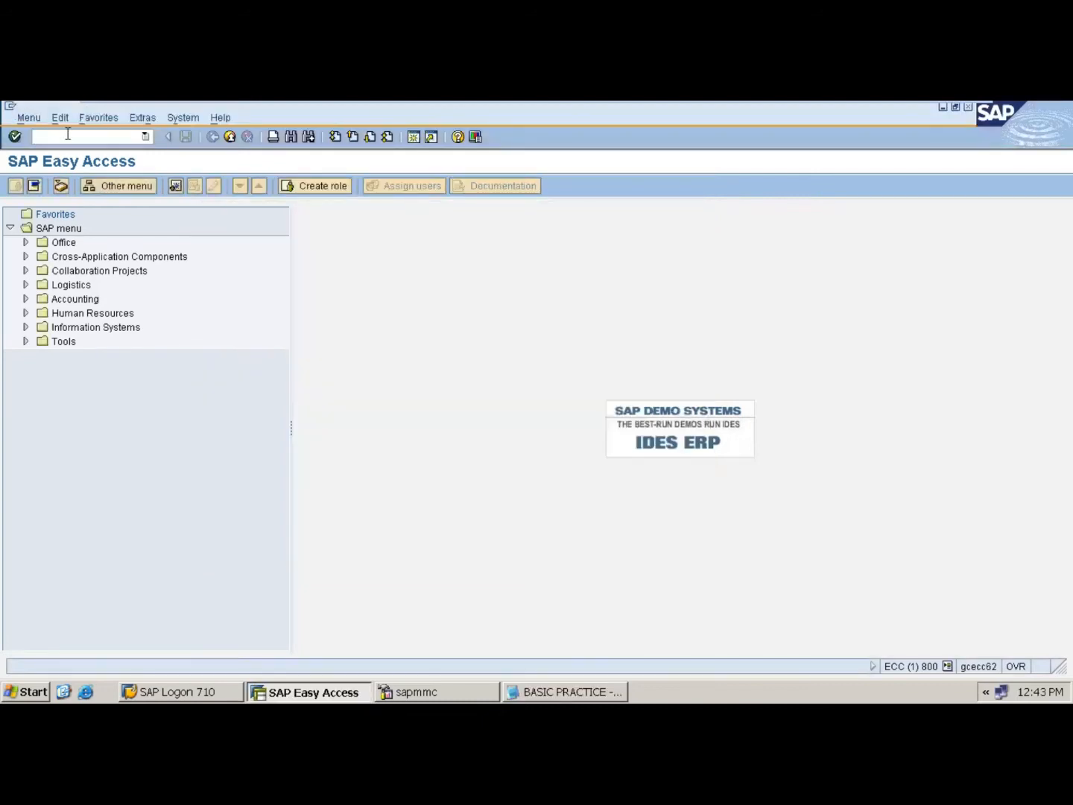
type("mm01")
key("Return")
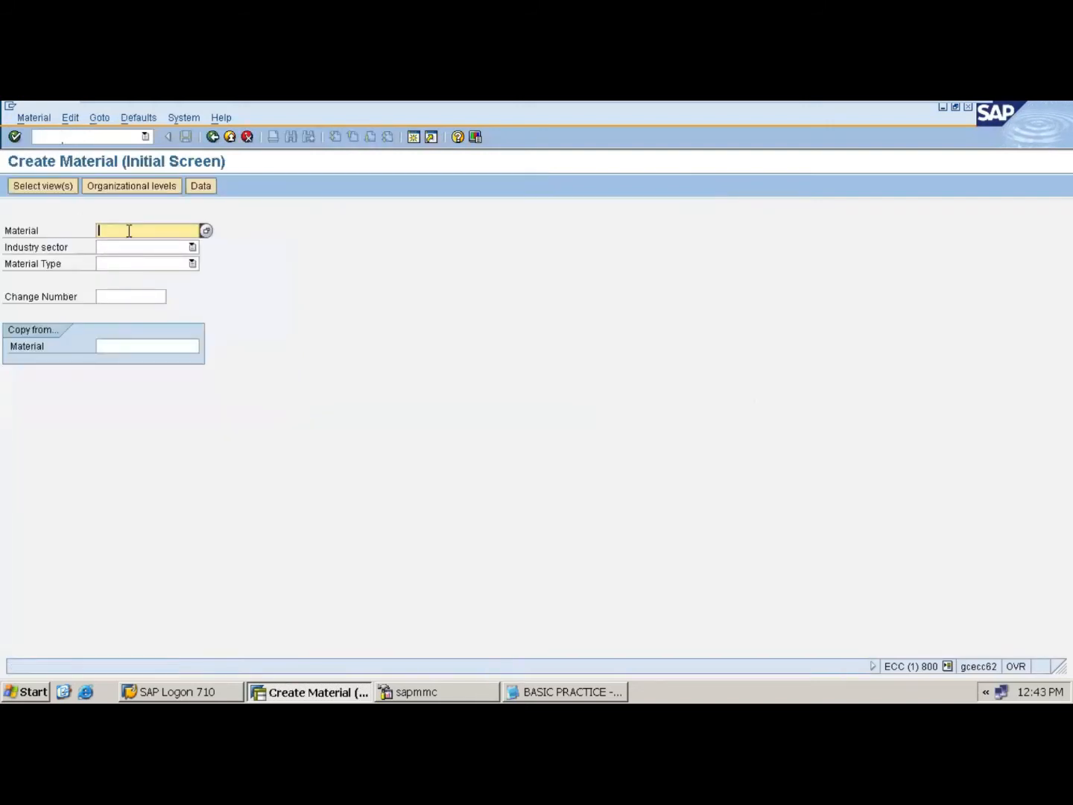
- Define material test60 with industry sector Mechanical Engineering and type ROH Raw material, using TEST52 as the copy reference
type("test60")
key("Tab")
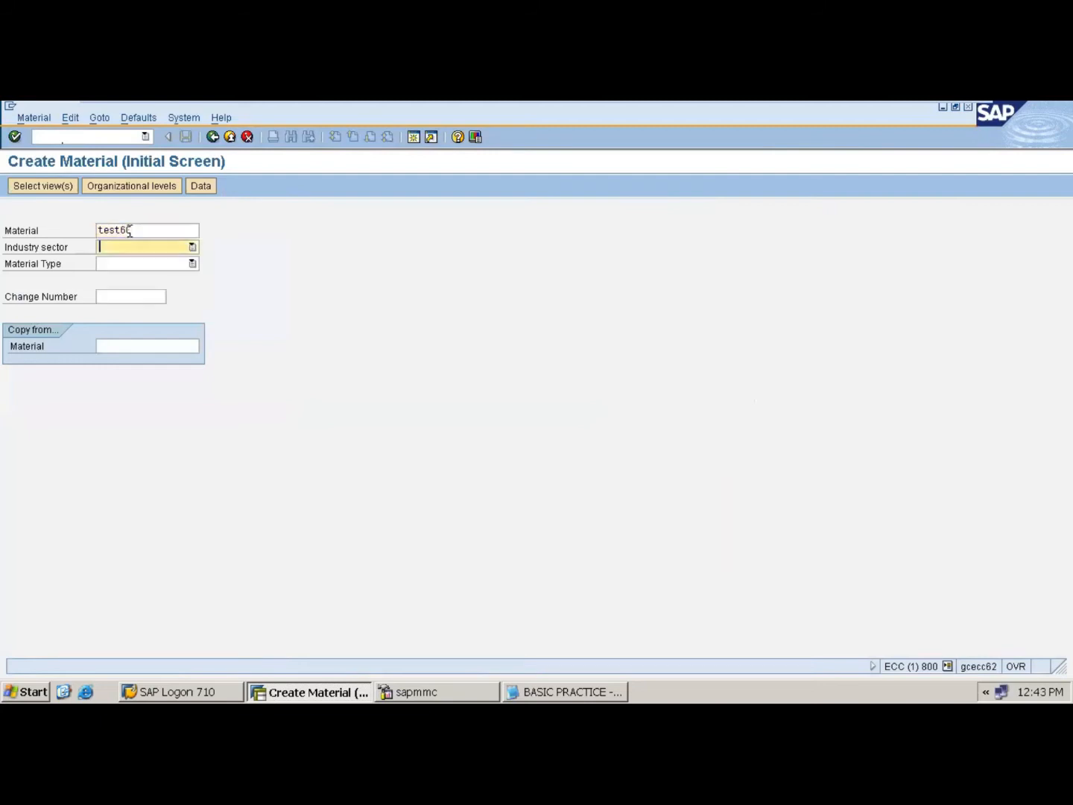
key("m")
key("Tab")
key("r")
key("Tab")
key("Tab")
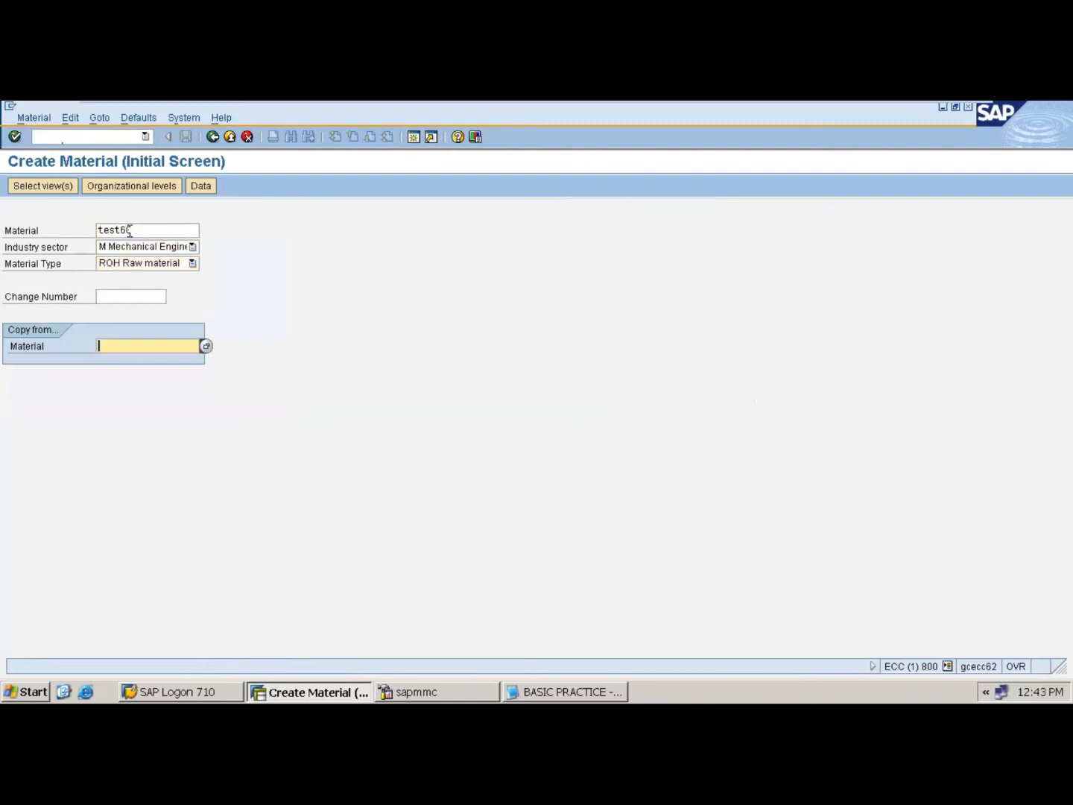
key("BackSpace")
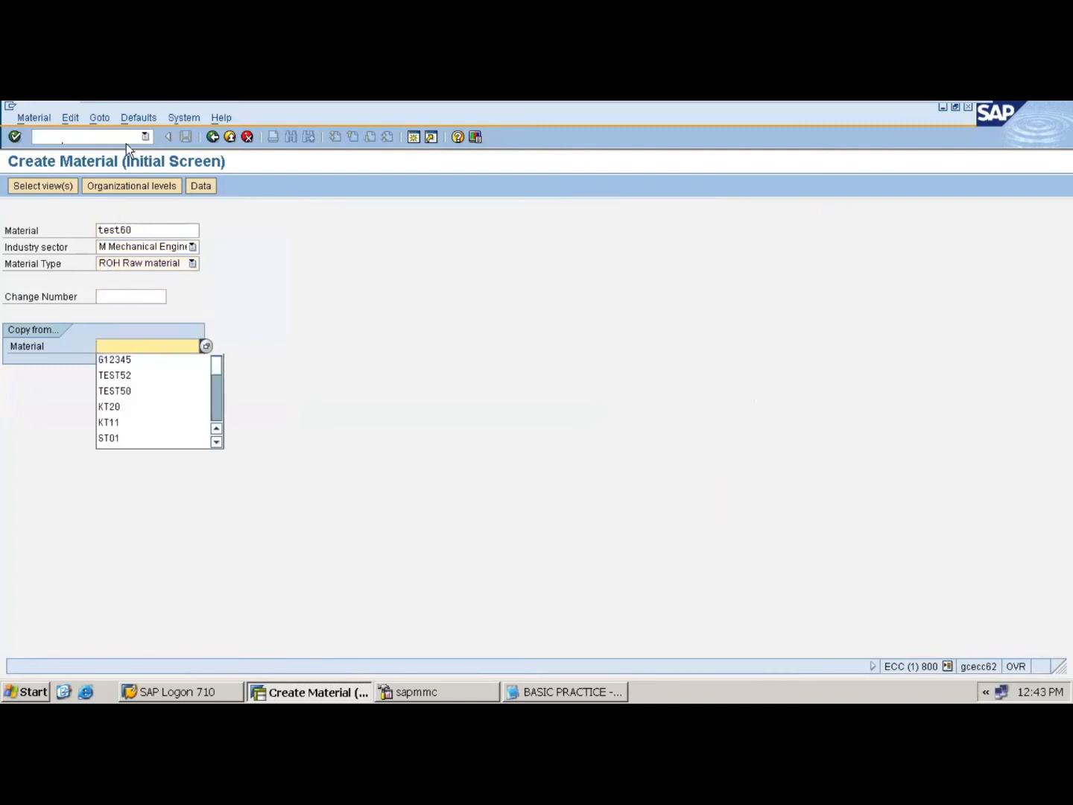
left_click(112, 378)
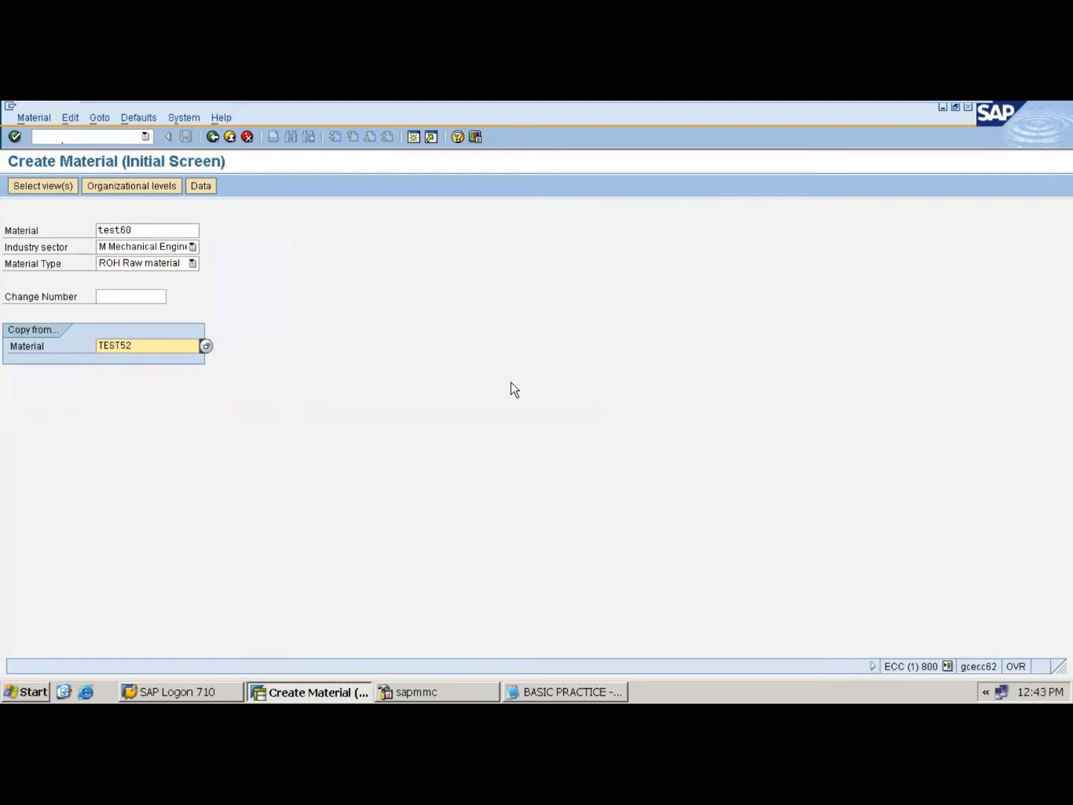
- Accept the preselected views Basic Data 1, Purchasing and Accounting 1, and use 1000 for the plant and the copy-from plant
key("Return")
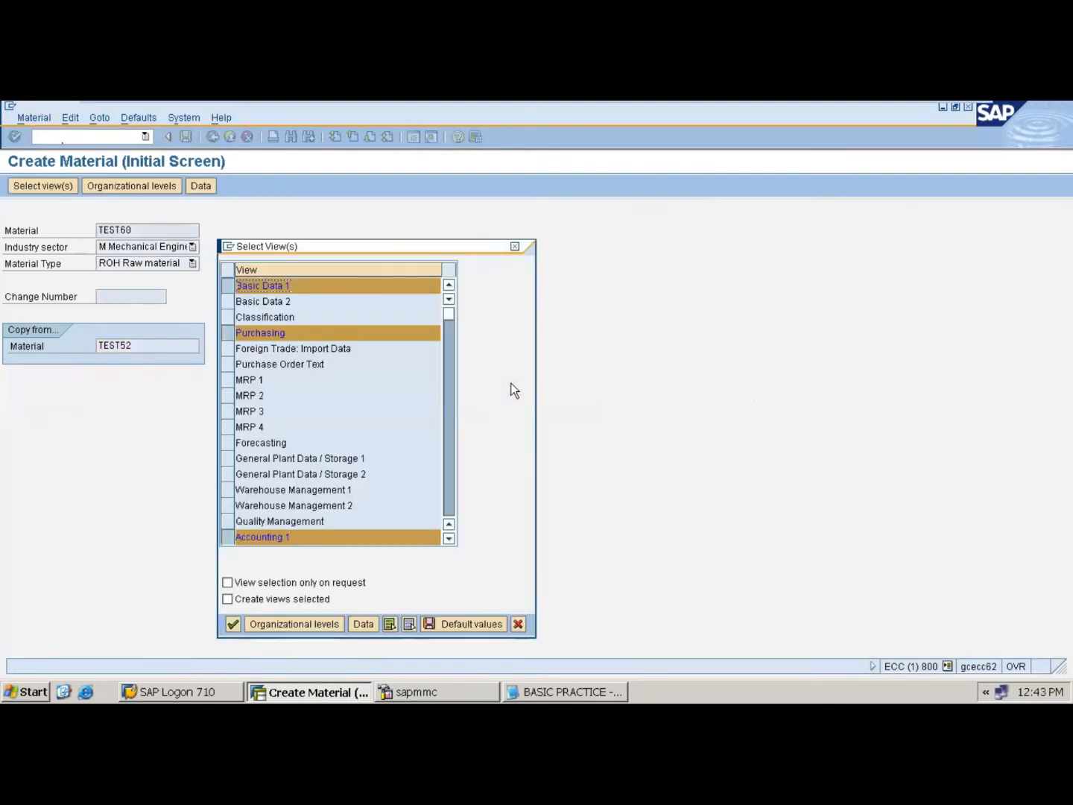
key("Return")
key("Tab")
type("1000")
key("Return")
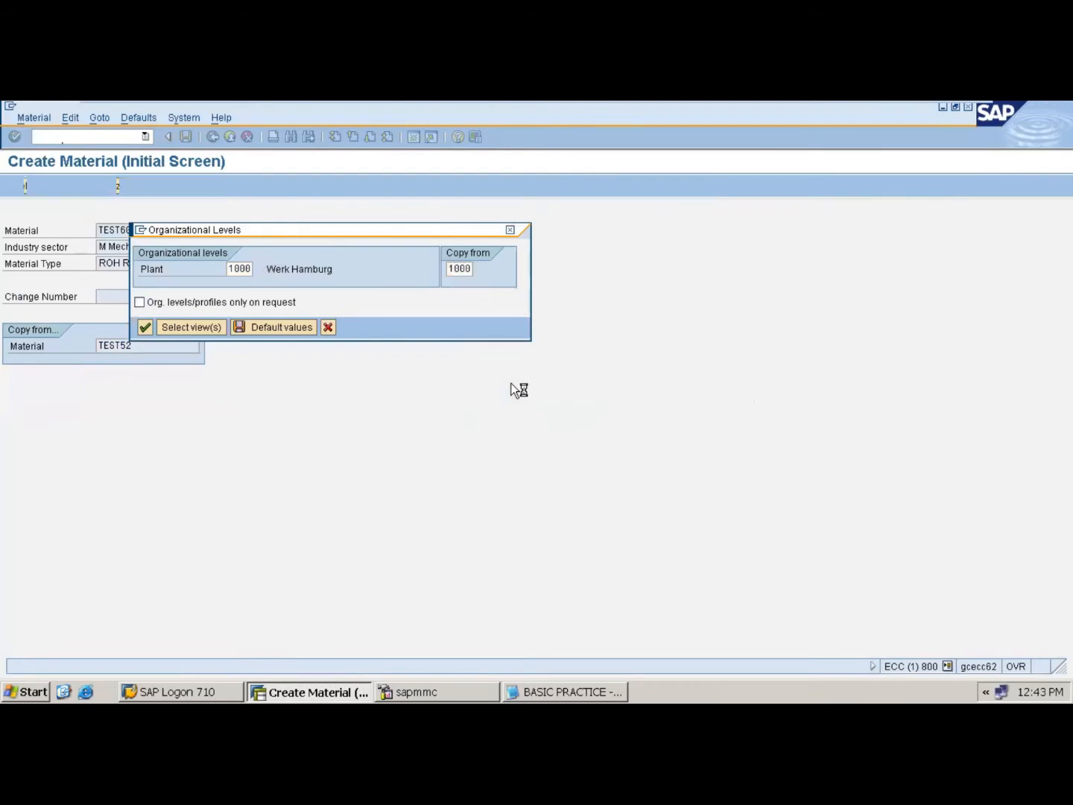
- Set the material description to TEST 60
left_click(273, 250)
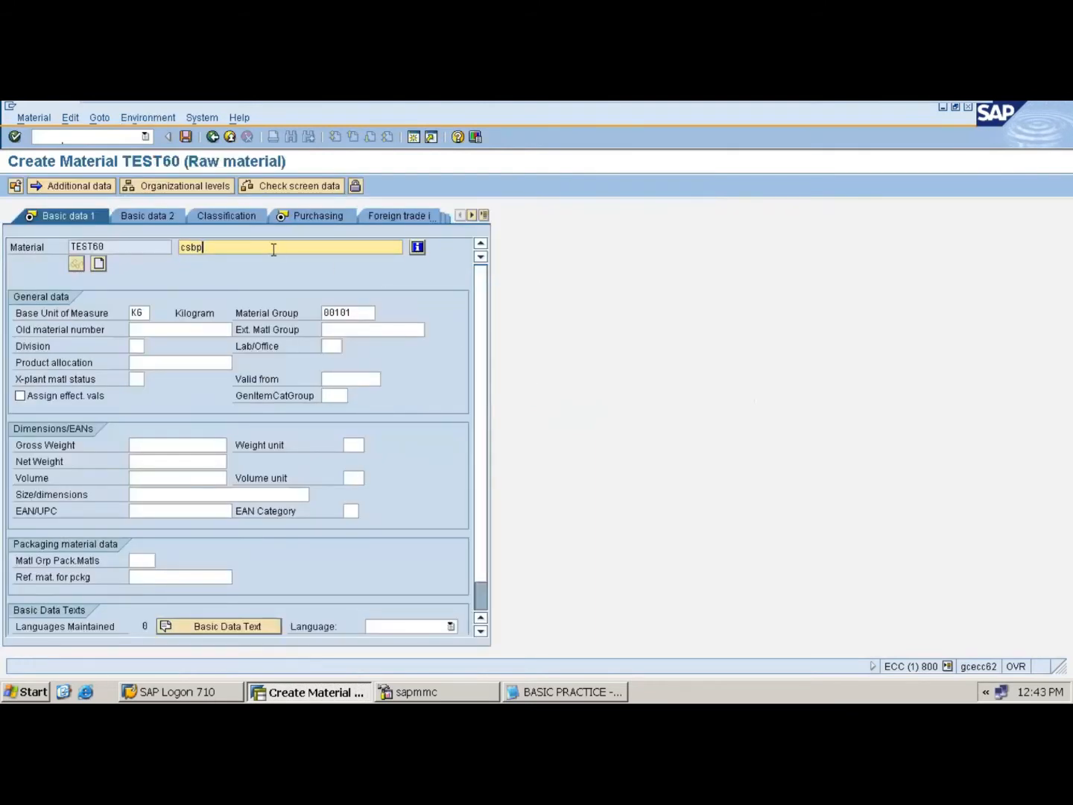
key("BackSpace")
key("BackSpace")
key("BackSpace")
key("BackSpace")
type("tes")
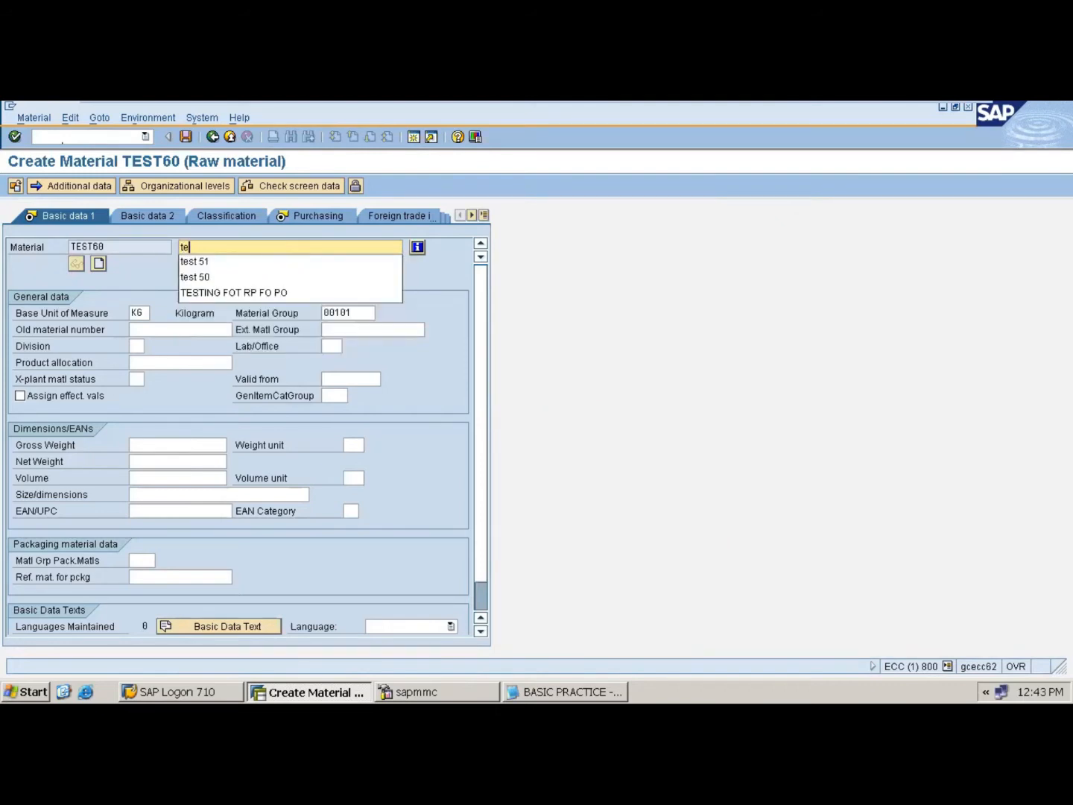
key("BackSpace")
key("BackSpace")
key("BackSpace")
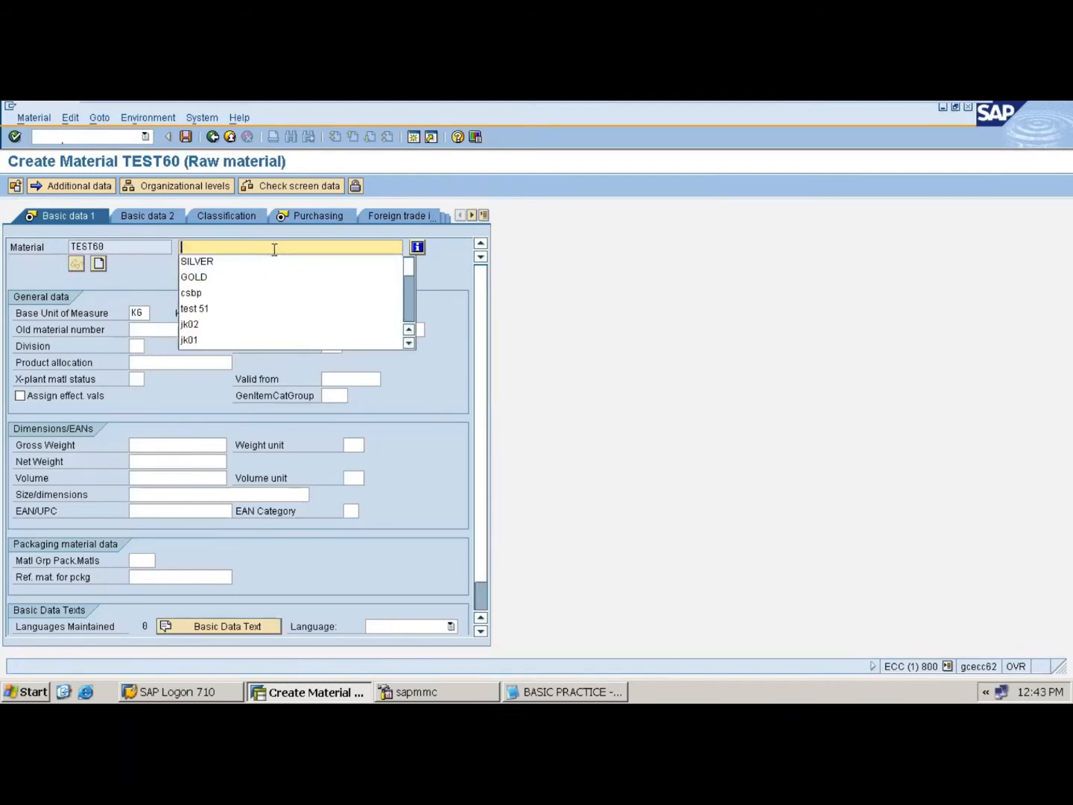
type("TESR")
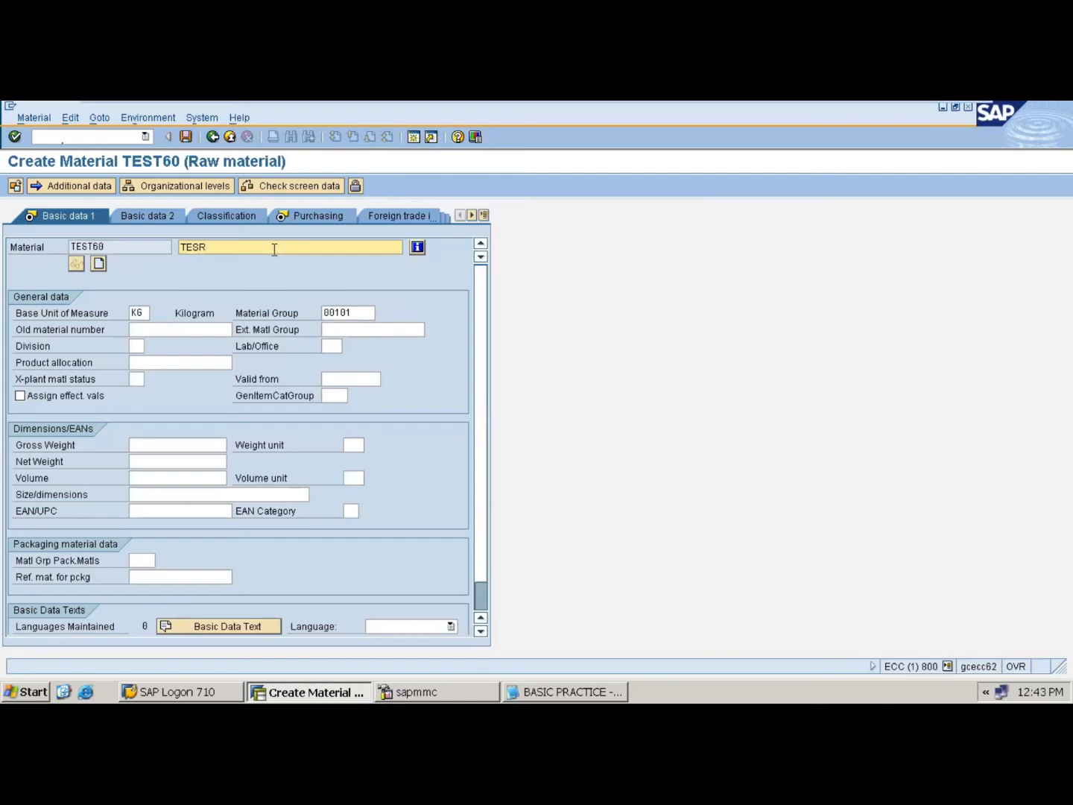
key("BackSpace")
type("T 60")
- Accept the copied Purchasing and Accounting 1 data and save the new material
left_click(291, 224)
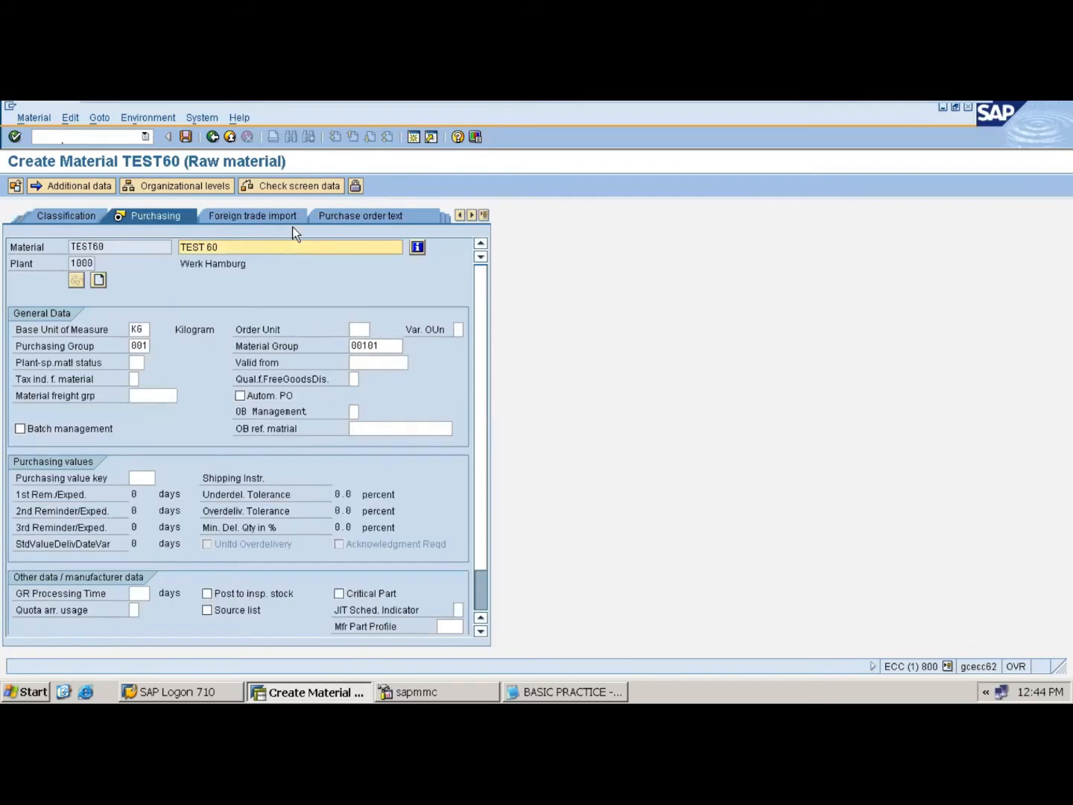
key("Return")
key("Return")
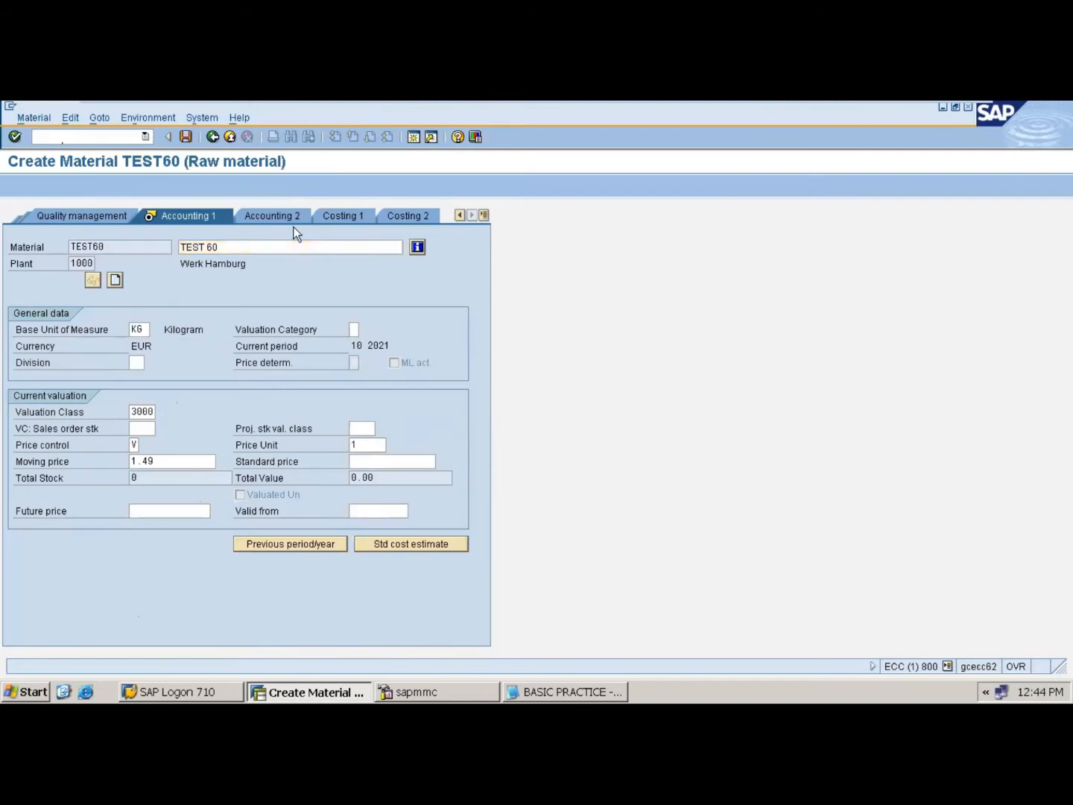
key("Return")
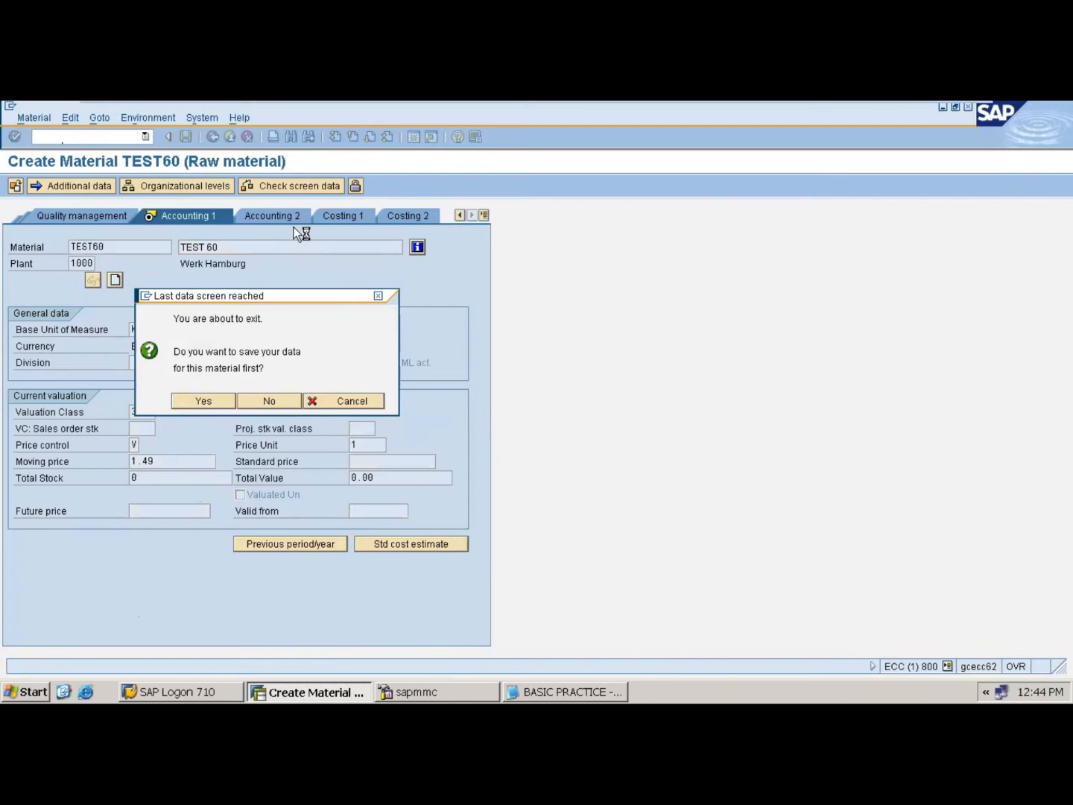
- Switch to the BASIC PRACTICE notes and review the vendor and PIR lines
left_click(547, 693)
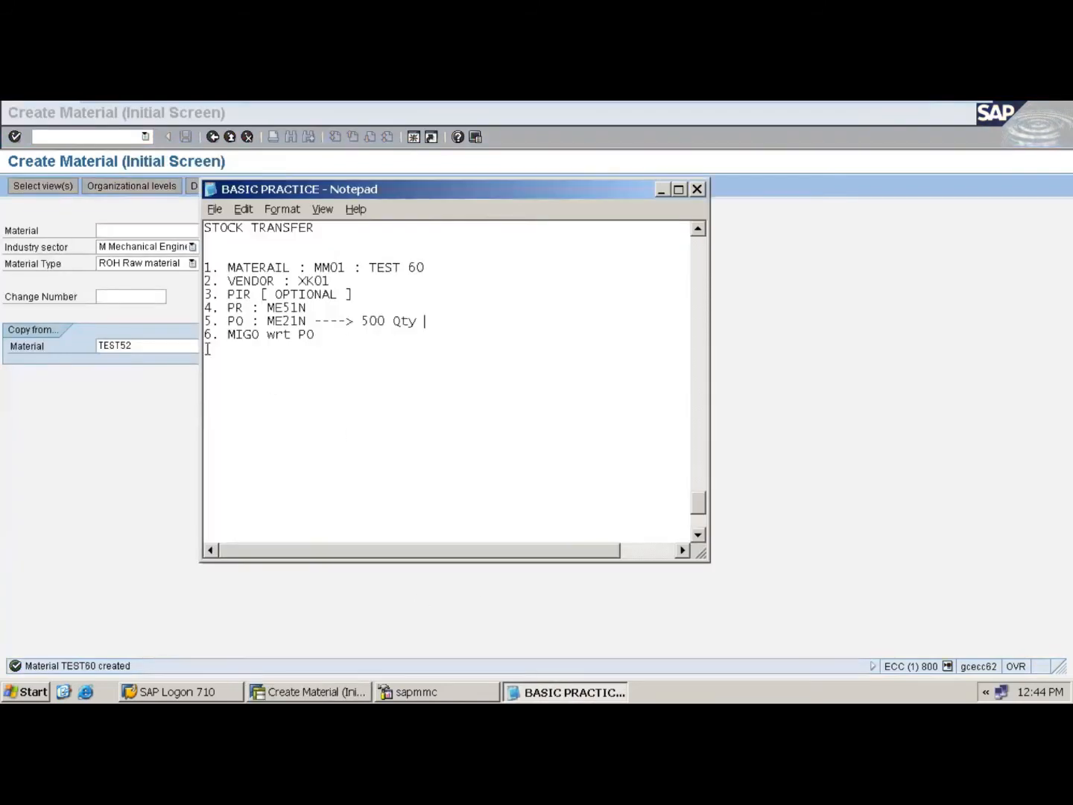
left_click_drag(337, 281, 227, 281)
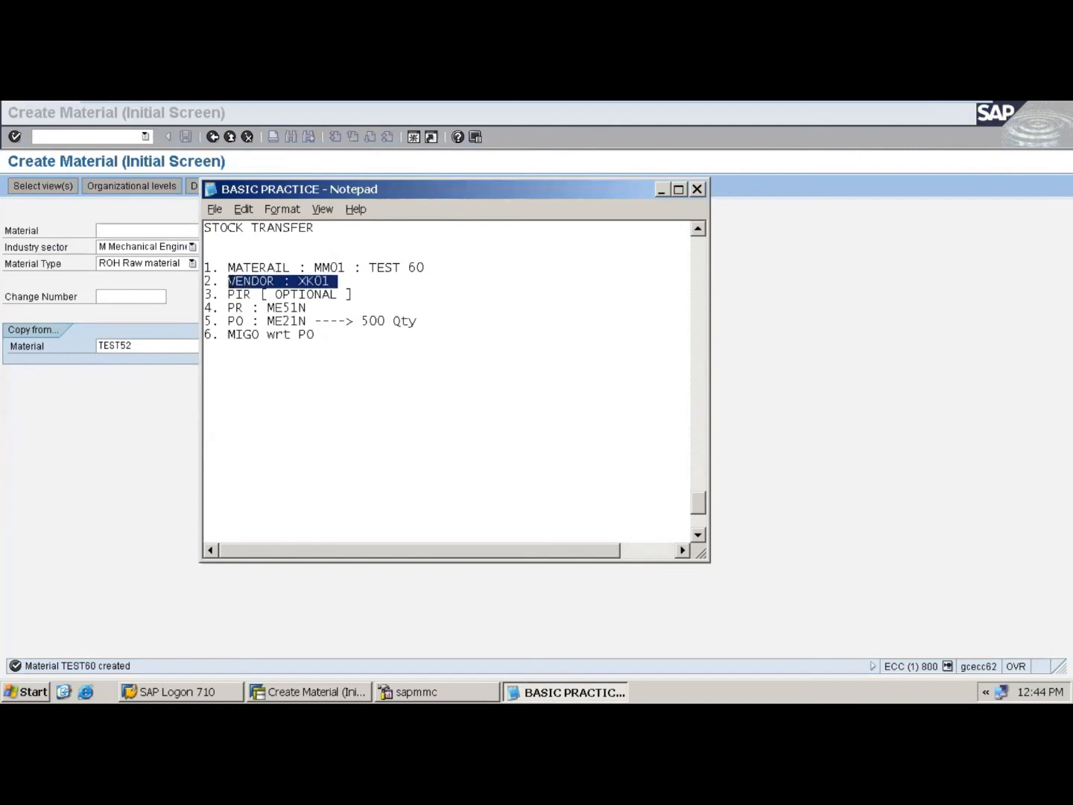
left_click(192, 421)
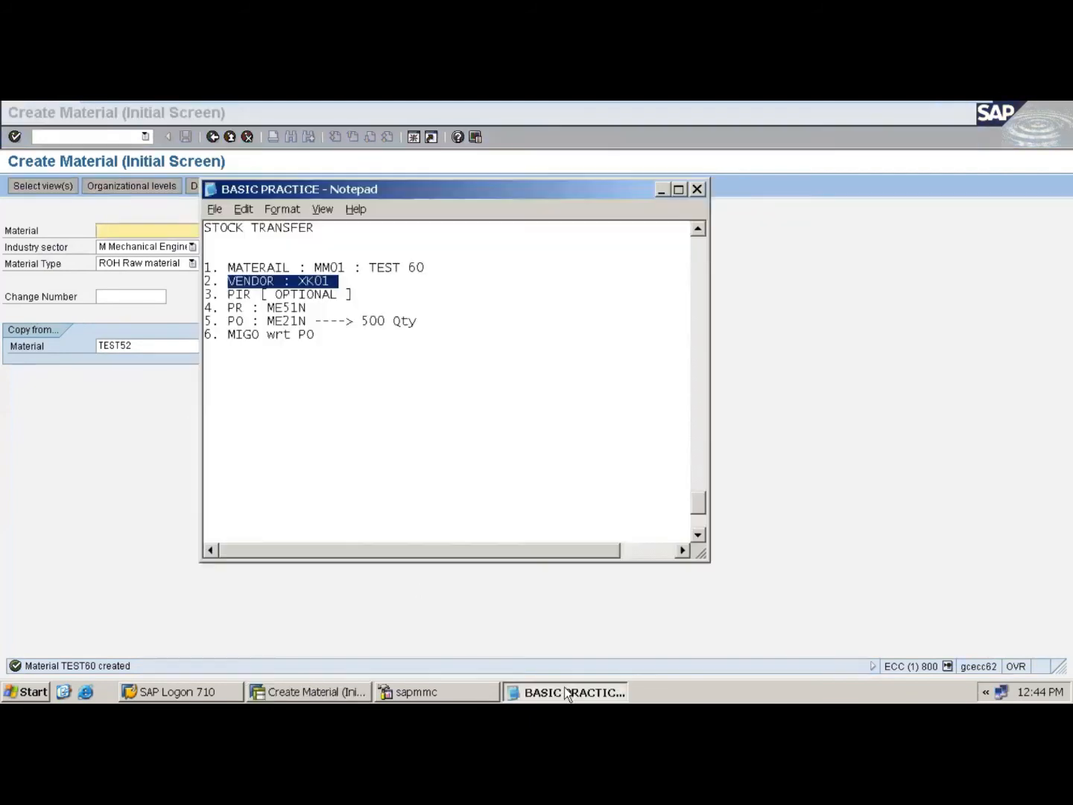
left_click(565, 687)
left_click_drag(345, 295, 231, 292)
left_click(348, 295)
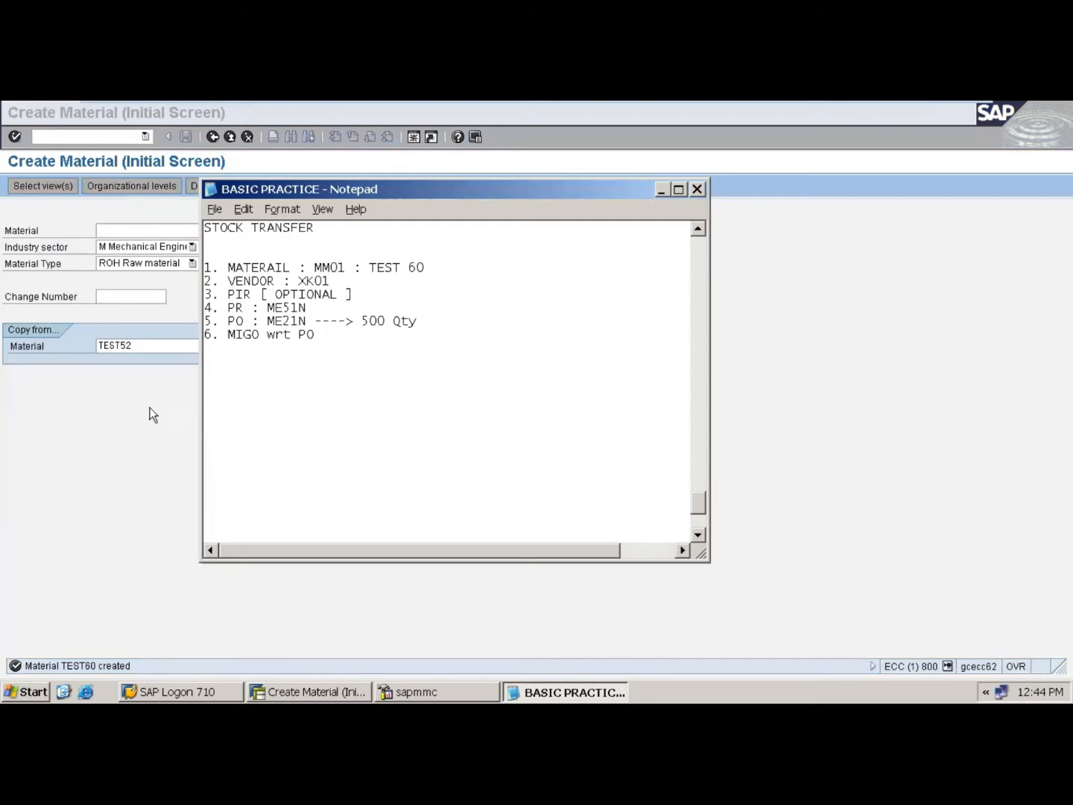
- Return to SAP and start transaction ME51N for a purchase requisition
left_click(98, 137)
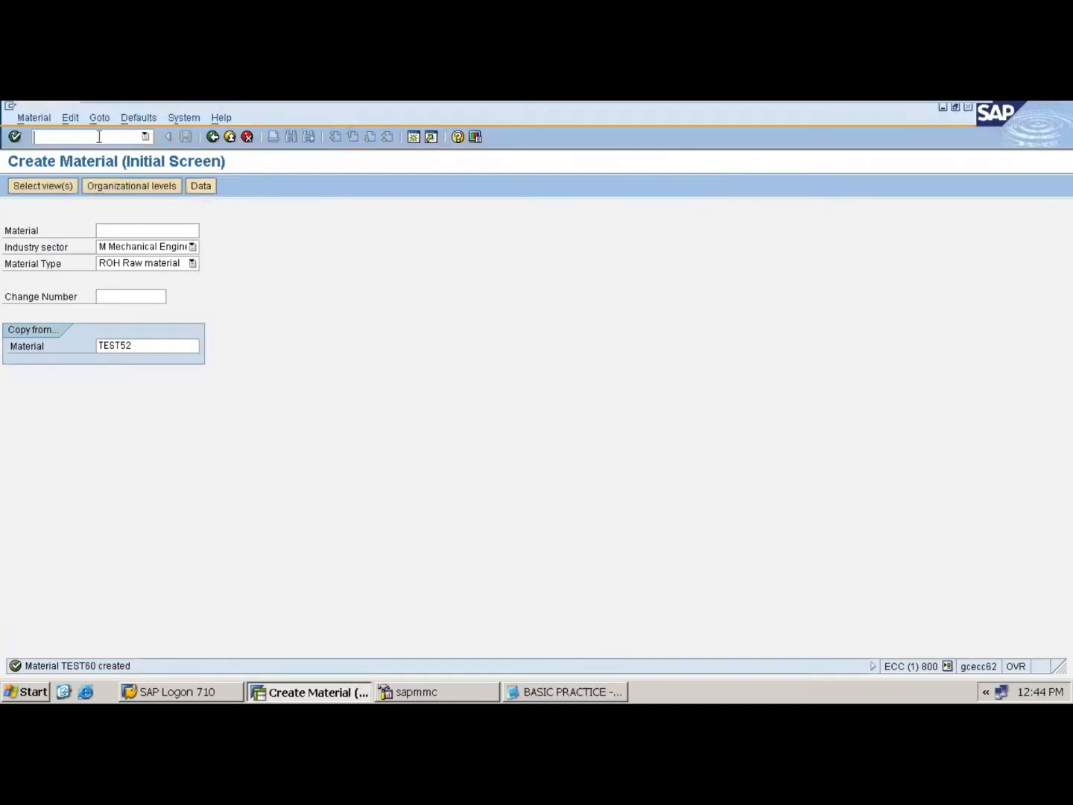
type("/NME51N")
key("Return")
- Check the ABAP WP Table in the sapmmc console, then return to the purchase requisition in SAP
left_click(435, 686)
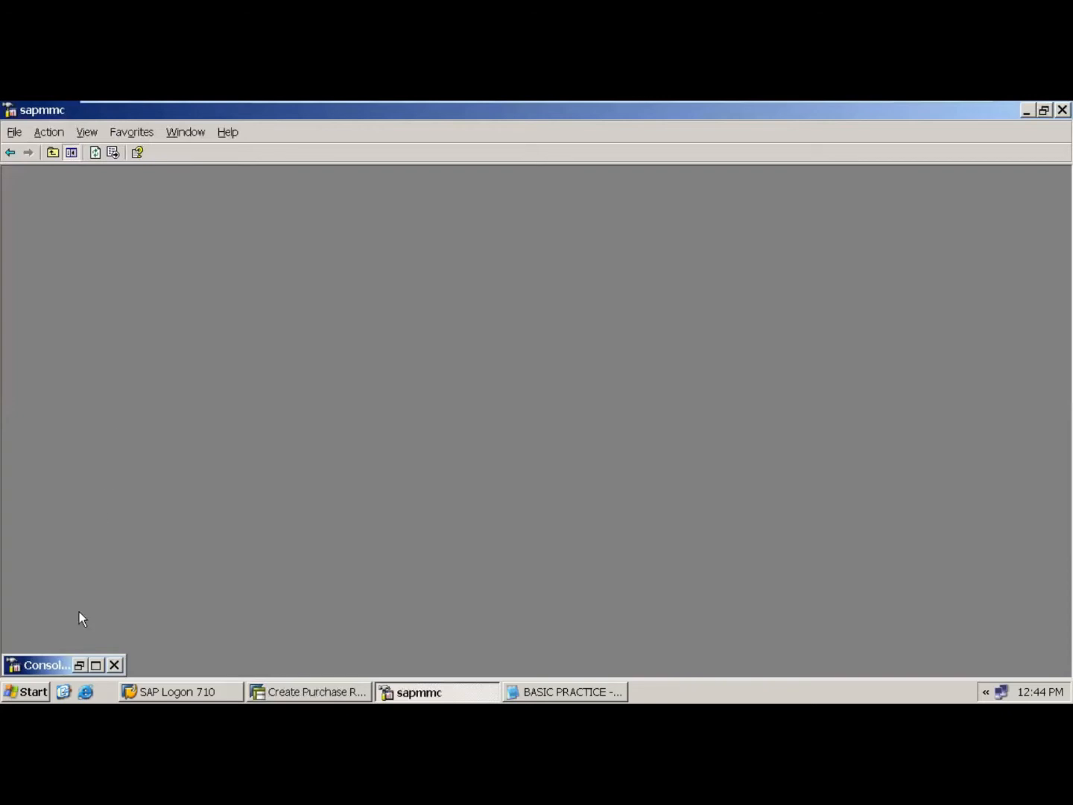
left_click(97, 665)
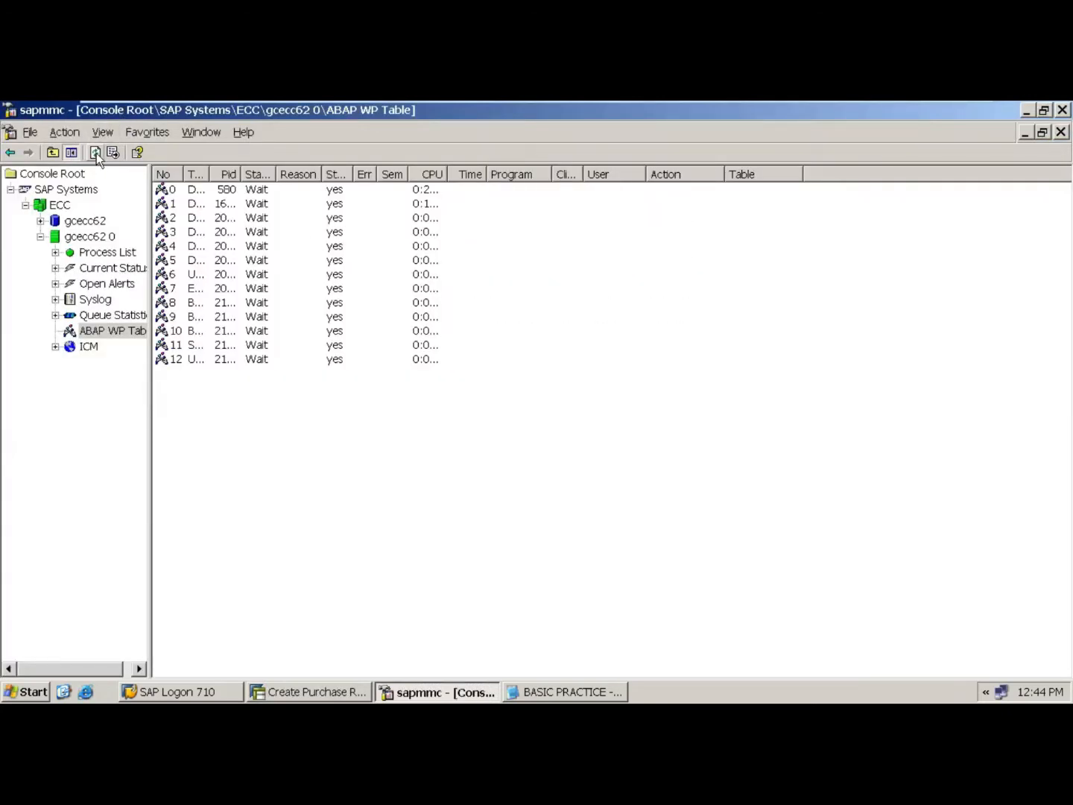
left_click(338, 694)
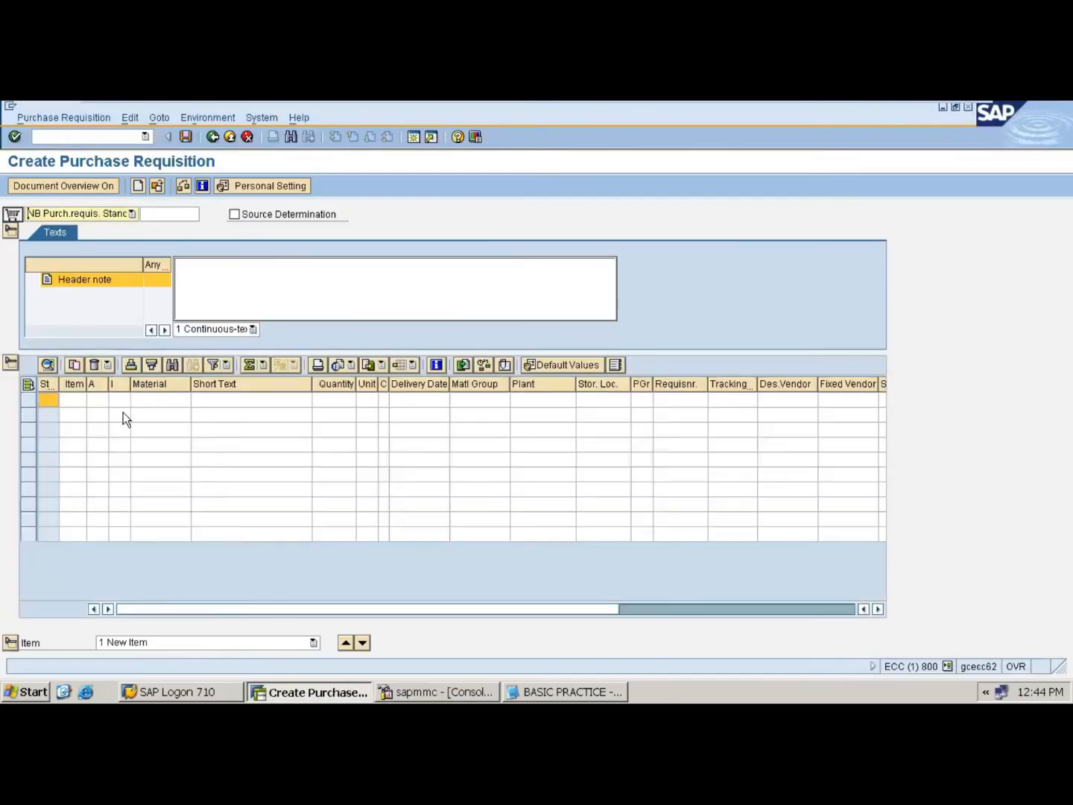
- Enter a requisition item for material TEST60 with quantity 500 and plant 1000, then check and save the requisition
left_click(158, 400)
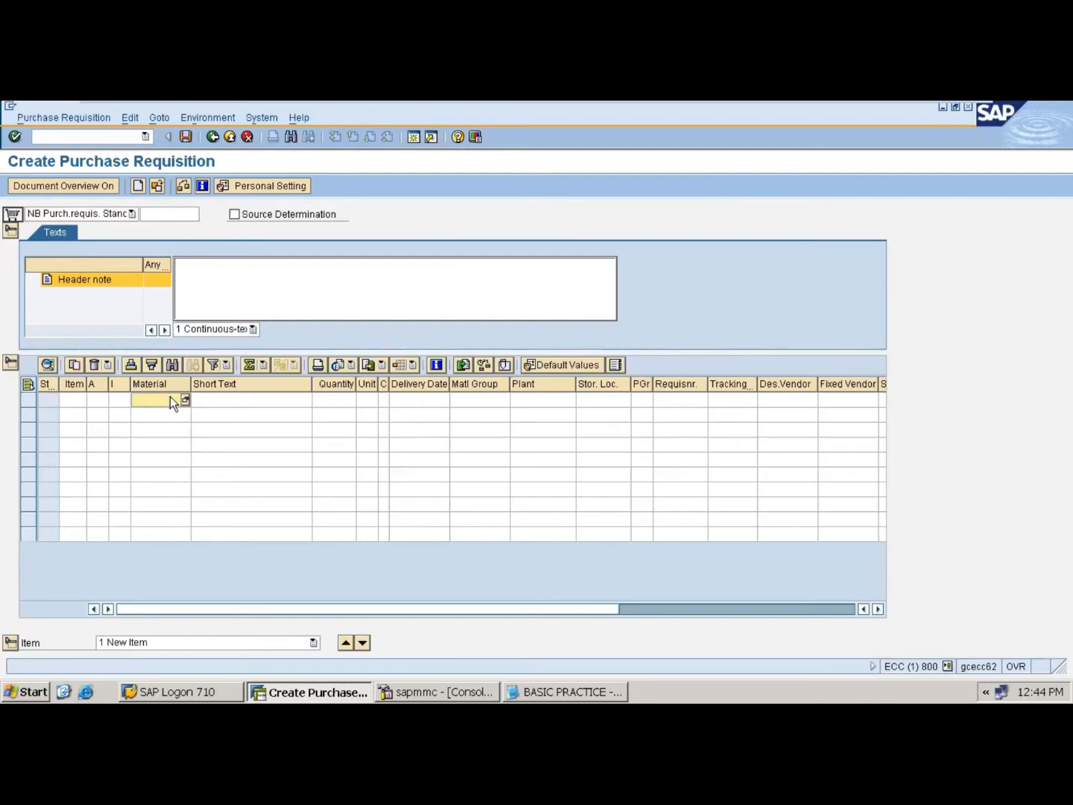
type("TEST60")
key("Tab")
key("Tab")
type("500")
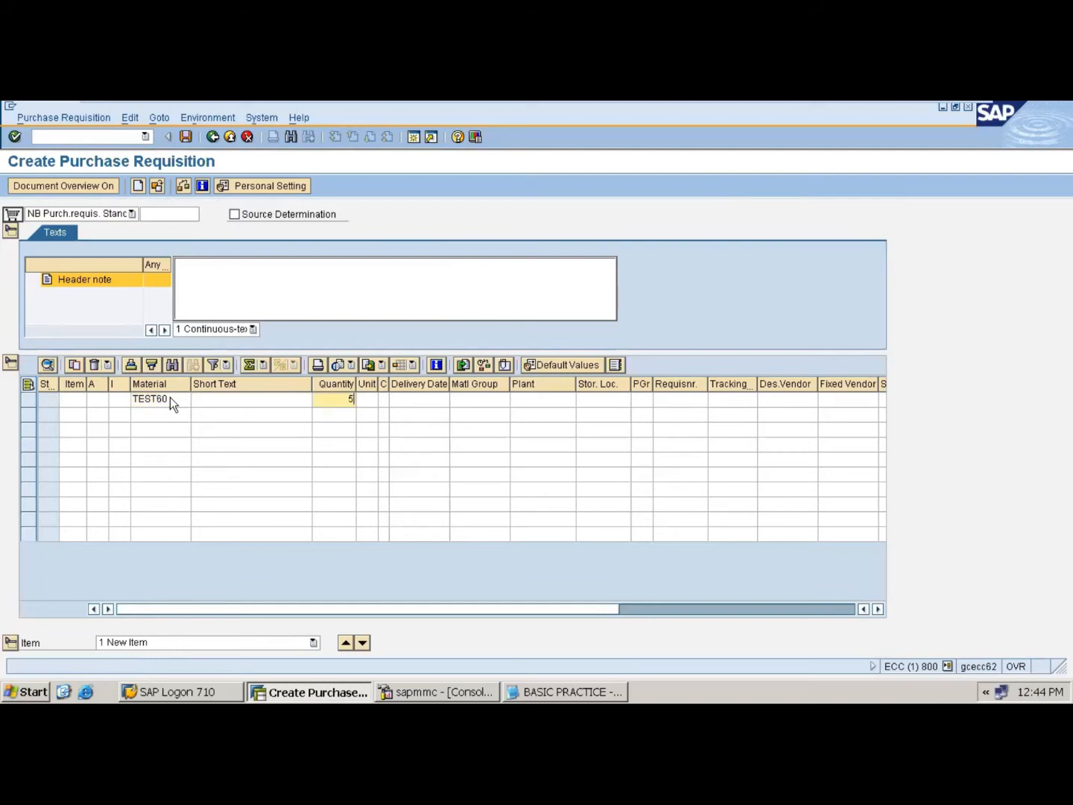
key("Tab")
key("Tab")
key("Tab")
key("Tab")
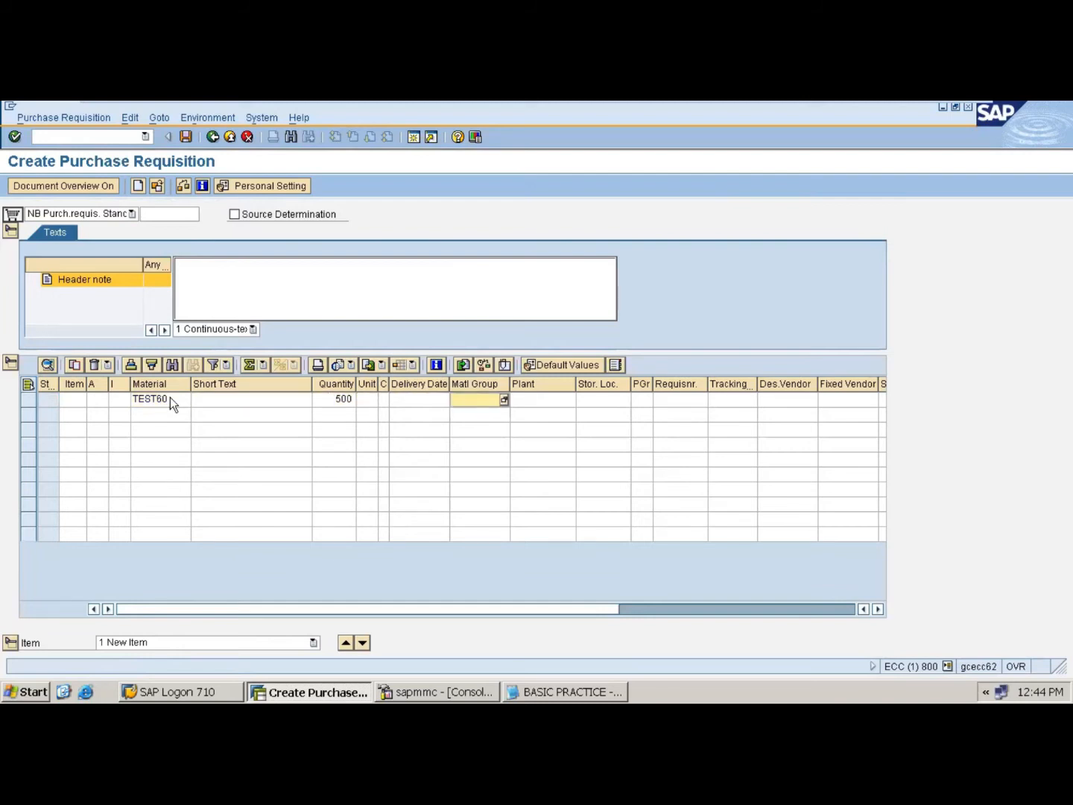
type("1000")
key("Return")
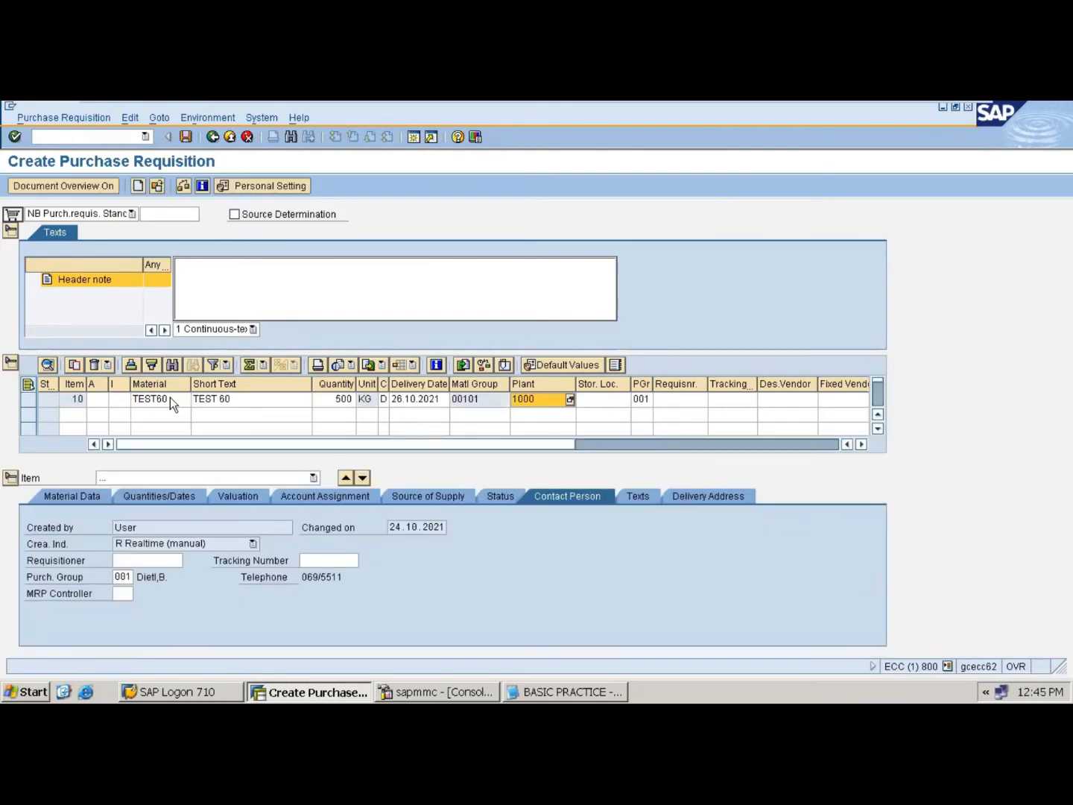
left_click(185, 185)
left_click(184, 138)
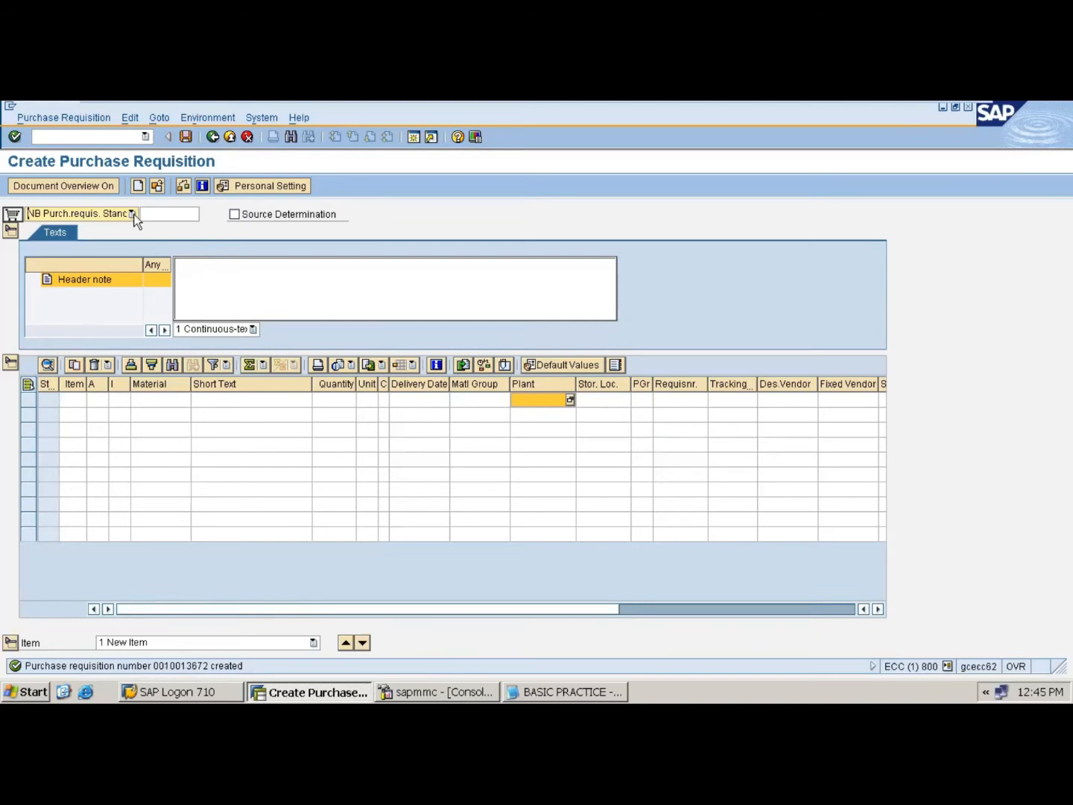
- Open the other-document selection and select the new purchase requisition's number for copying
left_click(157, 185)
left_click(178, 252)
key("shift+Left")
key("shift+Left")
key("shift+Left")
key("shift+Left")
key("shift+Left")
key("shift+Left")
key("shift+Left")
key("shift+Left")
key("Left")
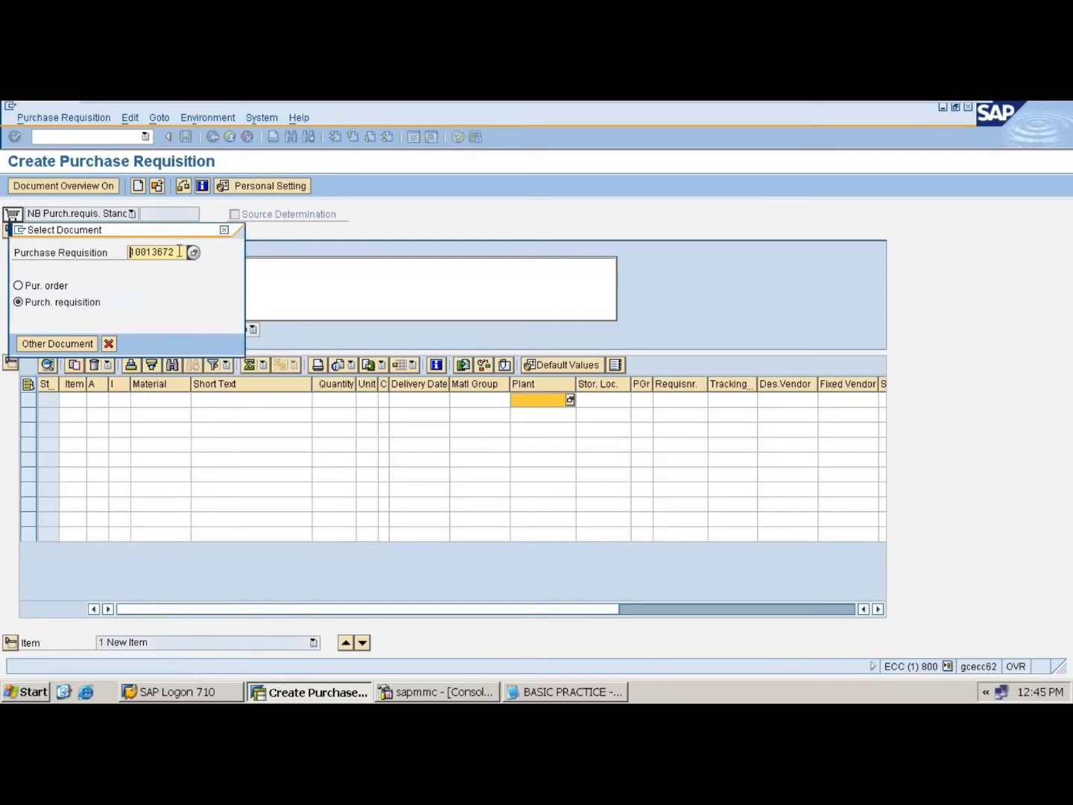
left_click(553, 687)
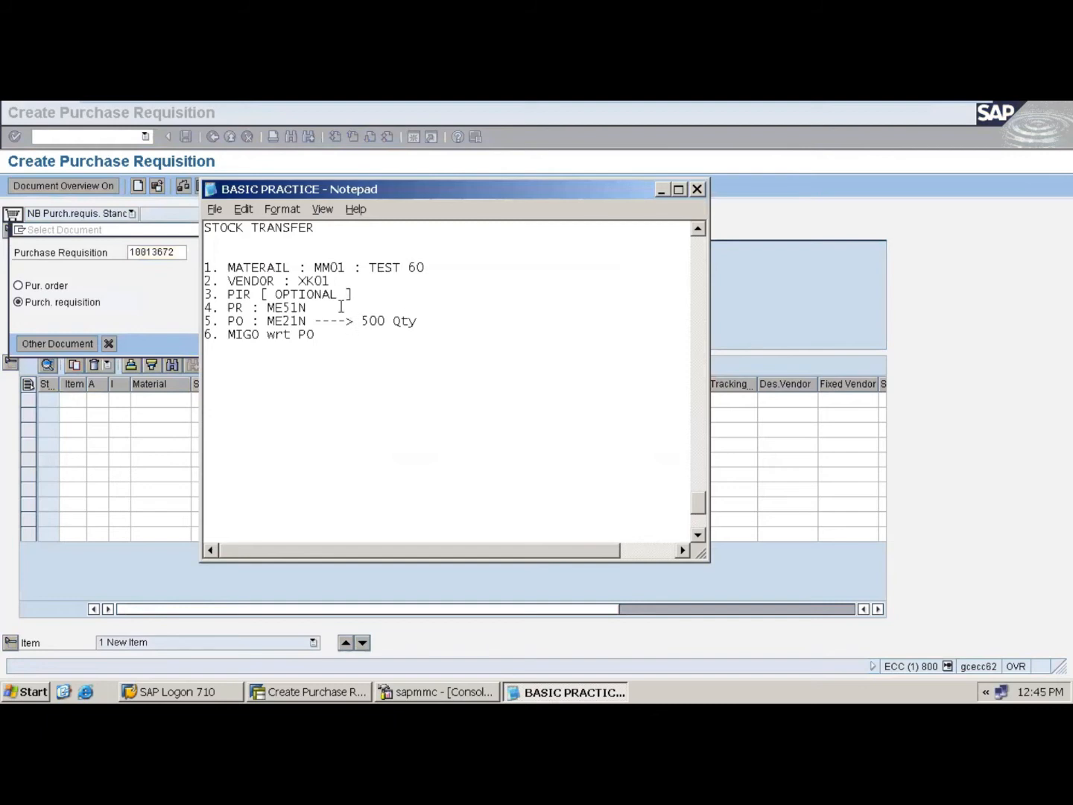
left_click(341, 307)
type("---->")
key("ctrl+v")
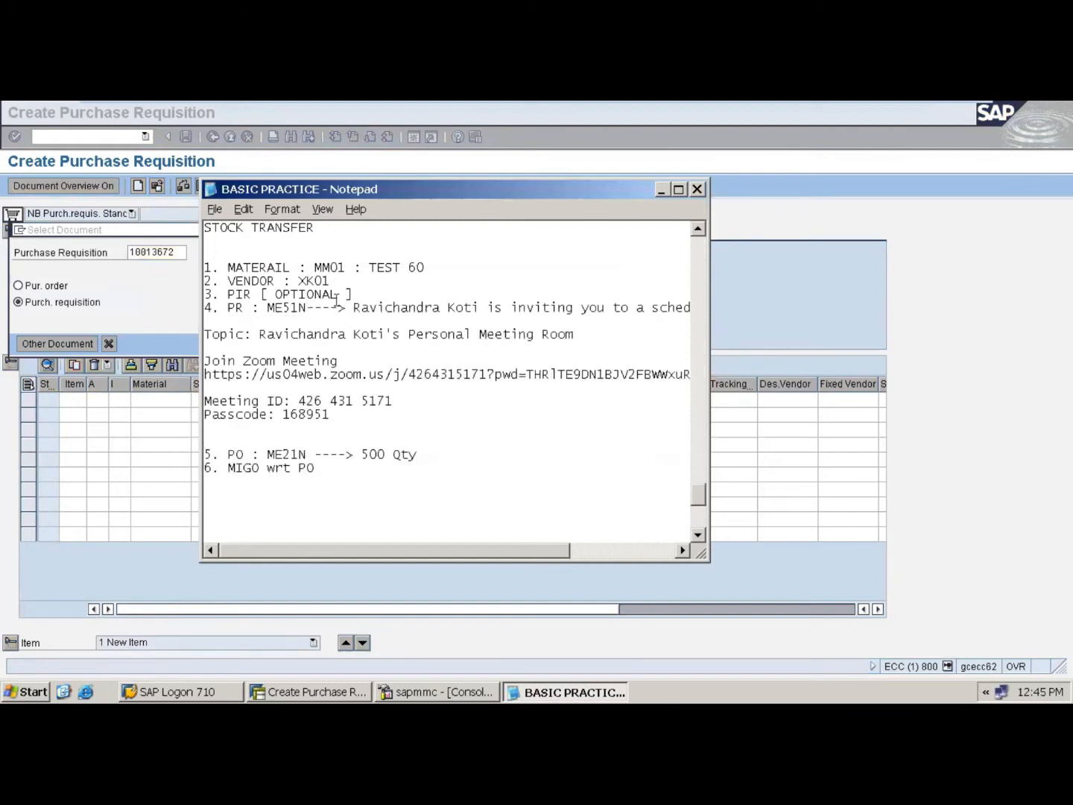
key("ctrl+z")
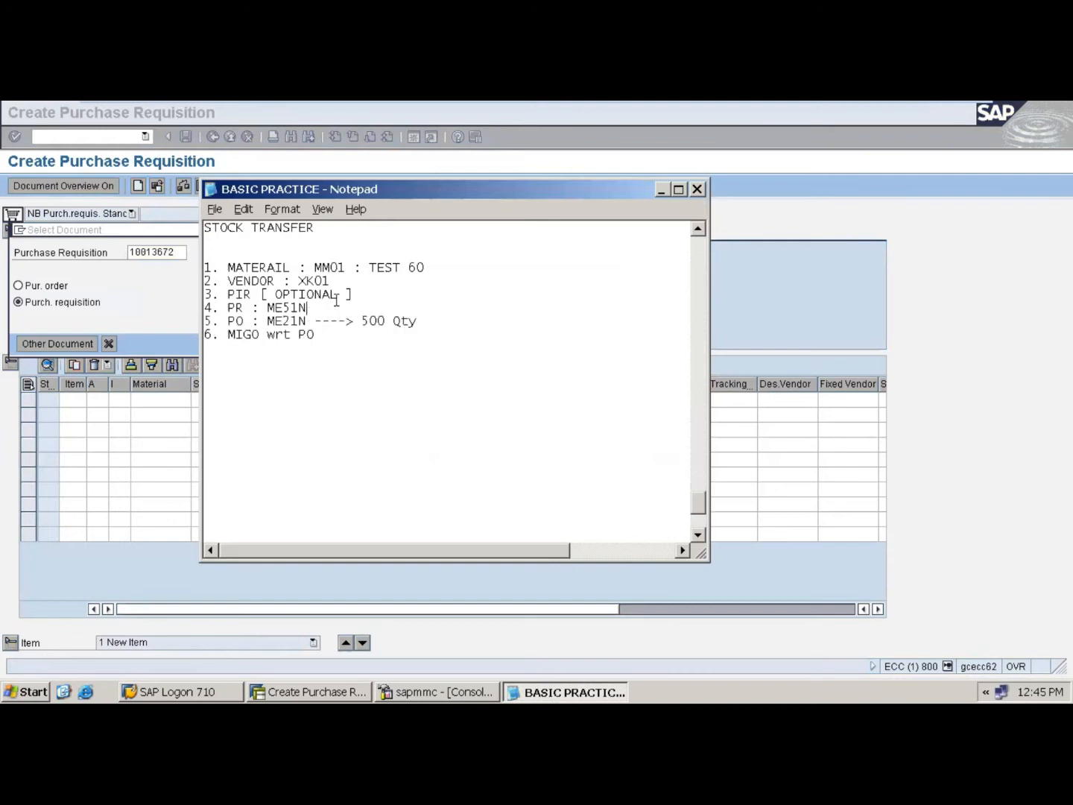
- Copy the purchase requisition number in SAP and record it with an arrow after ME51N in the Notepad notes
left_click(176, 253)
left_click_drag(180, 254, 129, 254)
key("ctrl+c")
key("shift+Right")
key("shift+Right")
key("shift+Right")
key("shift+Right")
key("shift+Right")
key("shift+Right")
key("shift+Right")
key("shift+Right")
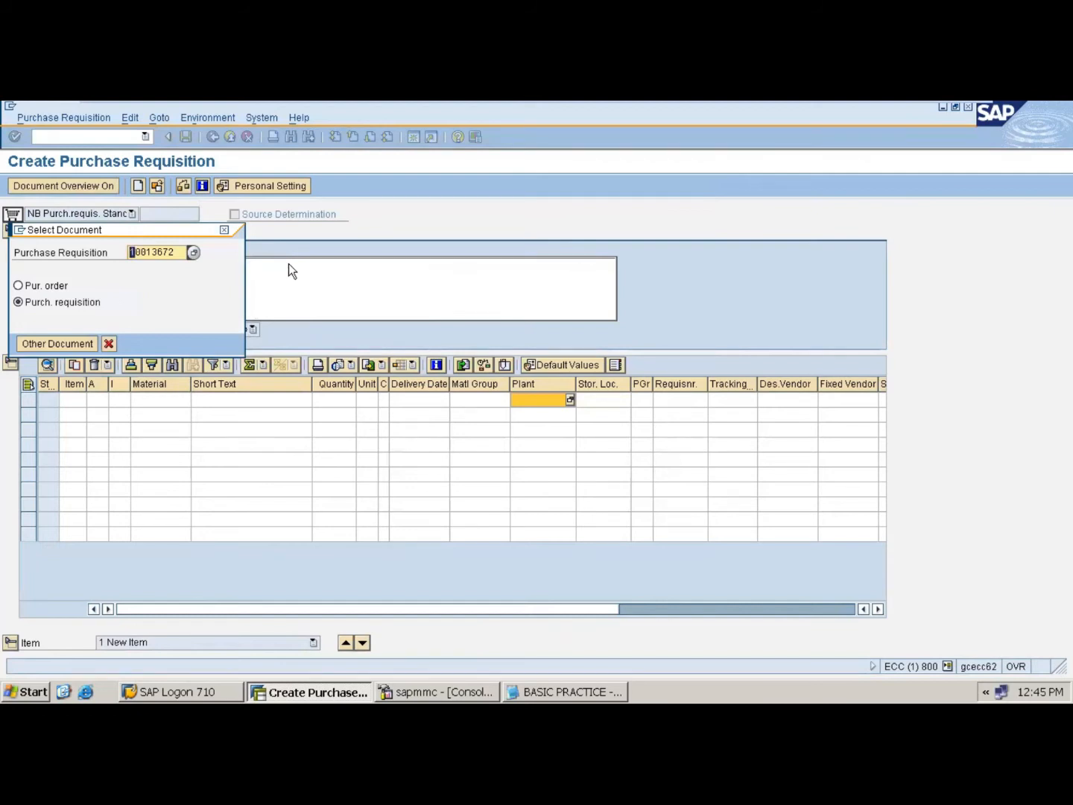
key("Right")
left_click(566, 691)
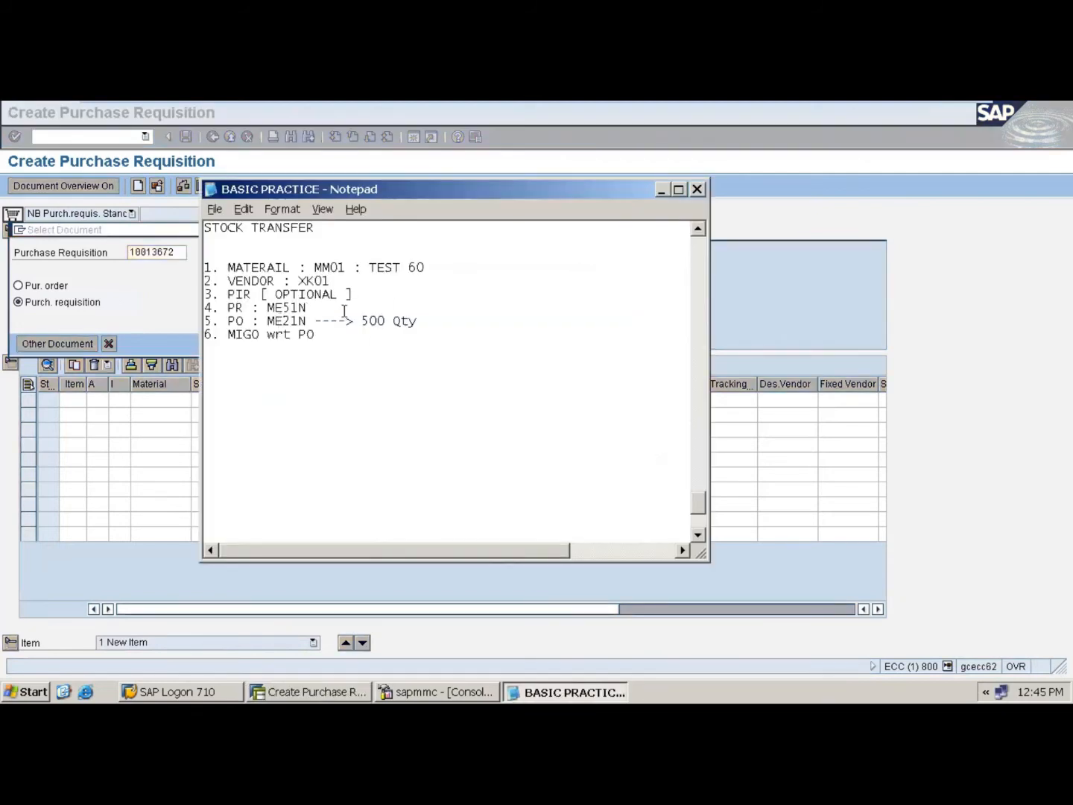
type(">")
key("ctrl+v")
- Return to SAP, close the document selection and start transaction ME21N for a purchase order
left_click(17, 475)
left_click(225, 229)
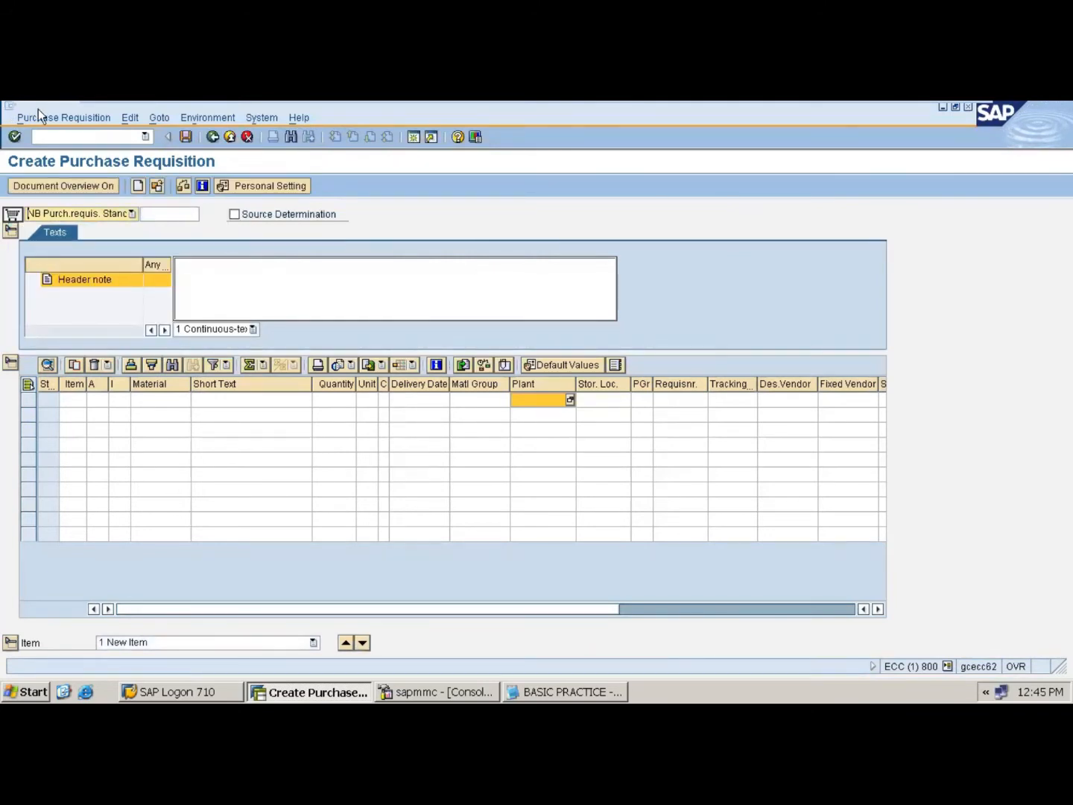
left_click(77, 136)
type("/NME")
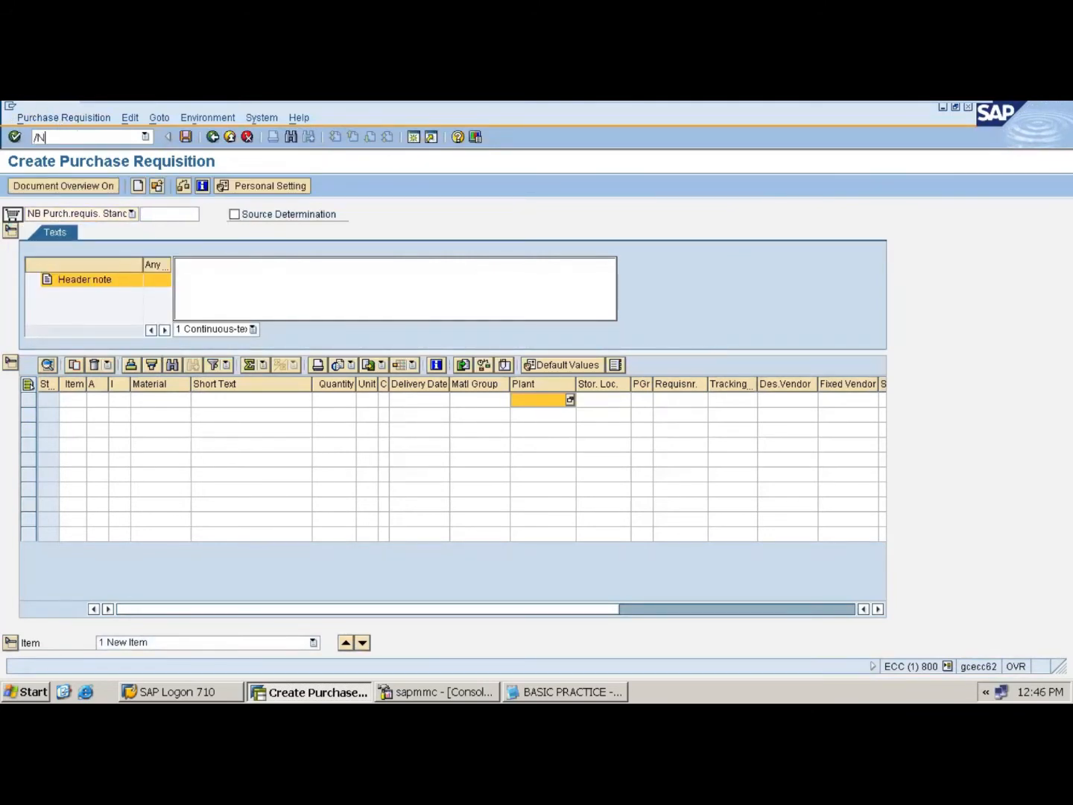
key("Return")
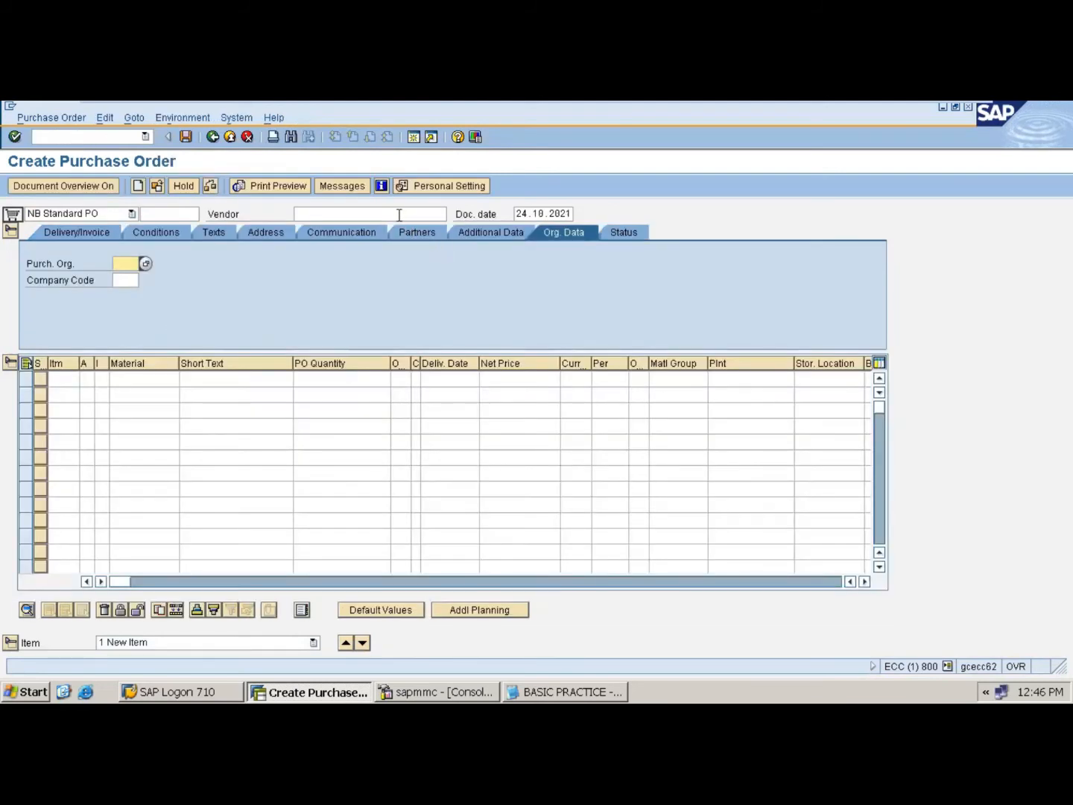
- Choose vendor 100319 and paste the copied requisition number as the purchase requisition reference of the first item
left_click(400, 214)
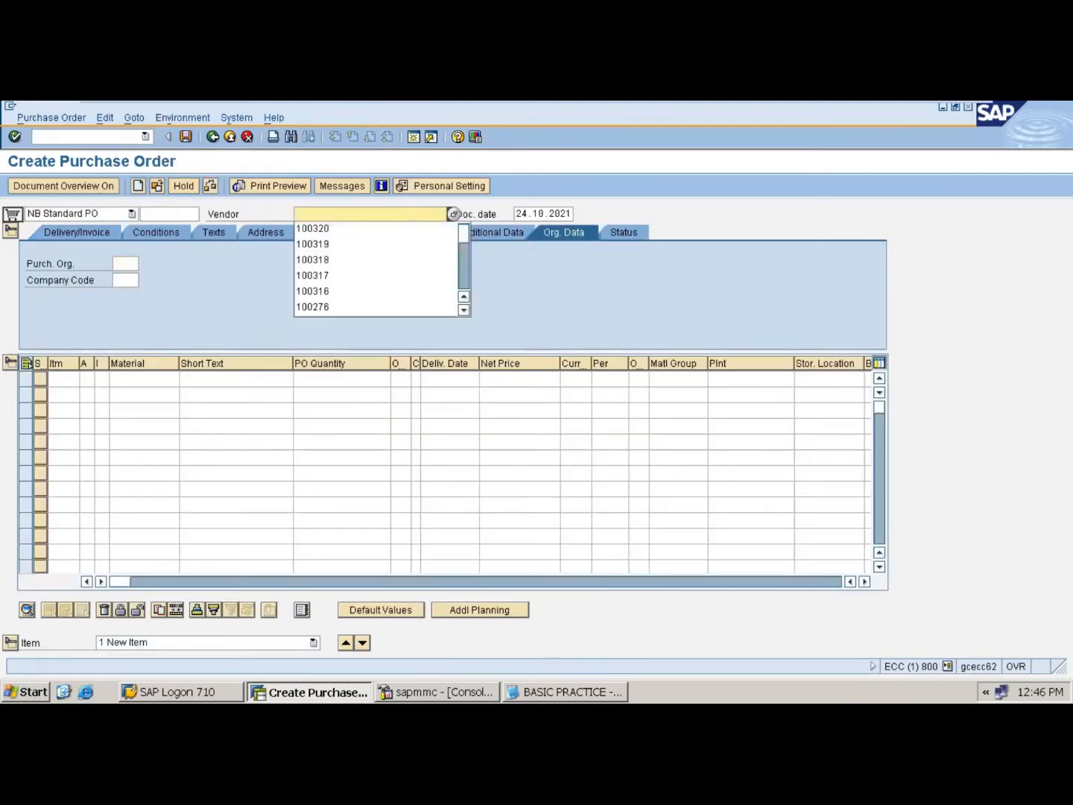
left_click(357, 245)
left_click(130, 382)
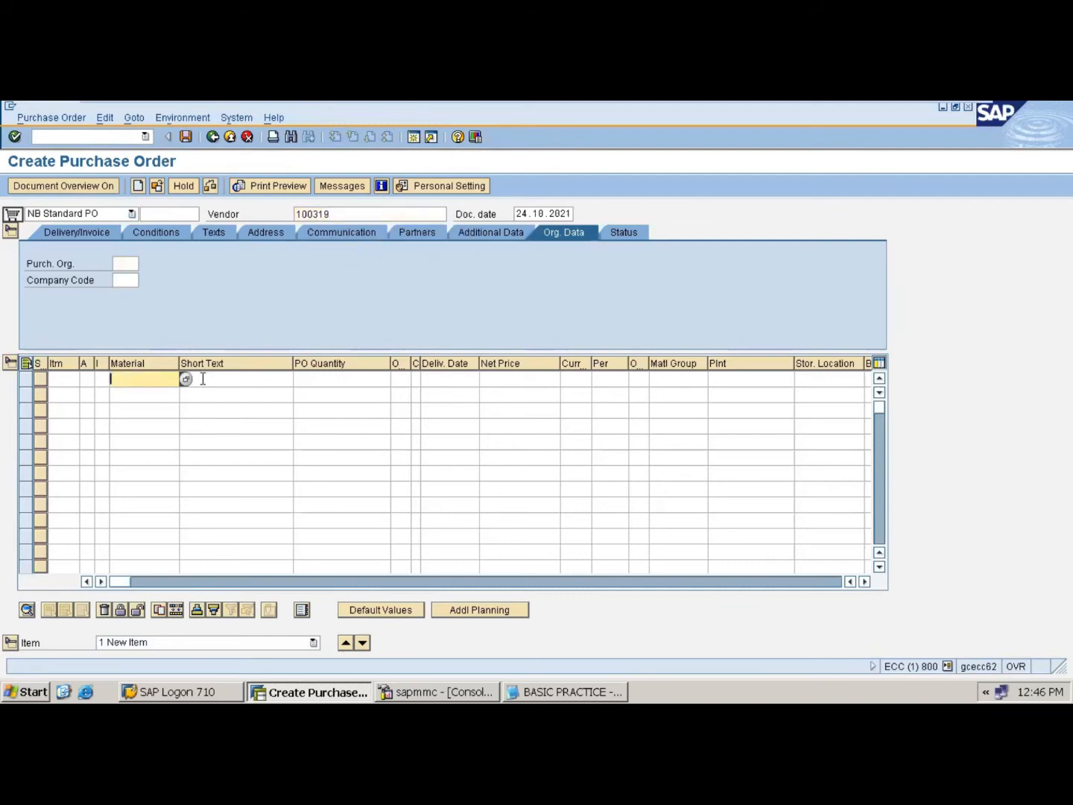
key("Tab")
key("Tab")
key("Tab")
key("Tab")
key("Tab")
key("Tab")
key("Tab")
key("Tab")
key("Tab")
key("Tab")
key("Tab")
key("Tab")
key("Tab")
key("Tab")
key("Tab")
key("Tab")
key("Tab")
key("Tab")
key("Tab")
key("Tab")
key("Tab")
key("Tab")
key("Tab")
key("Tab")
key("Tab")
key("Tab")
key("Tab")
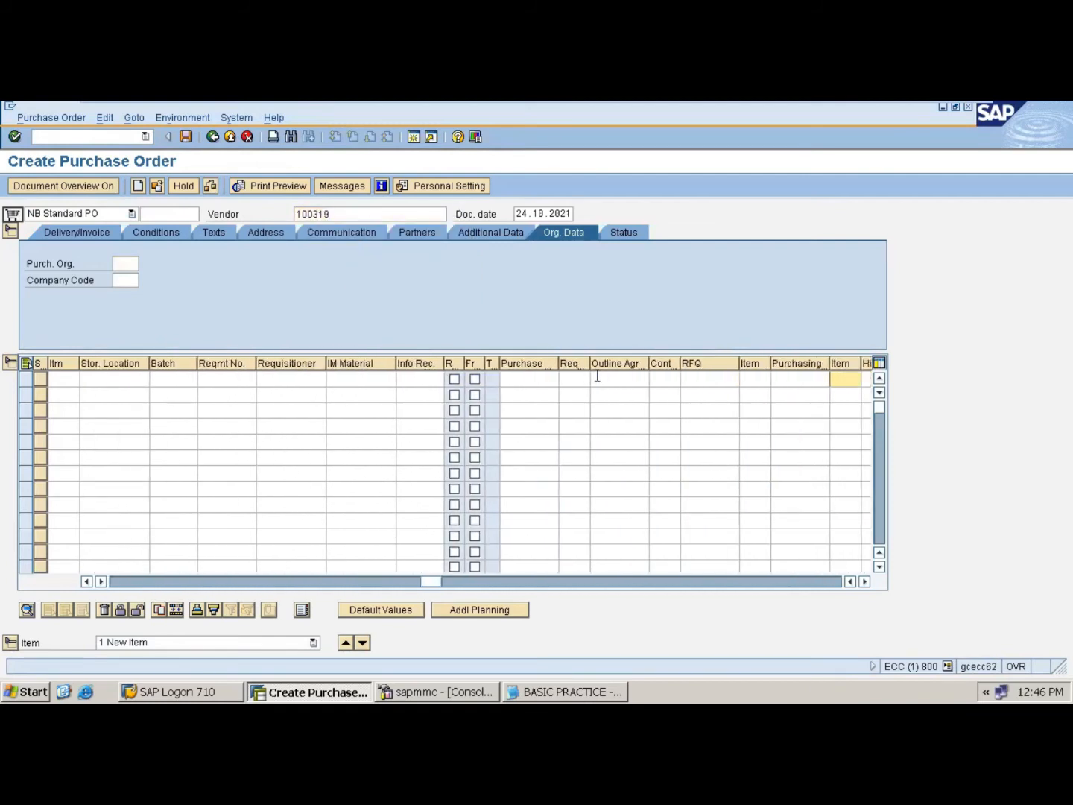
left_click(524, 378)
key("ctrl+v")
key("Return")
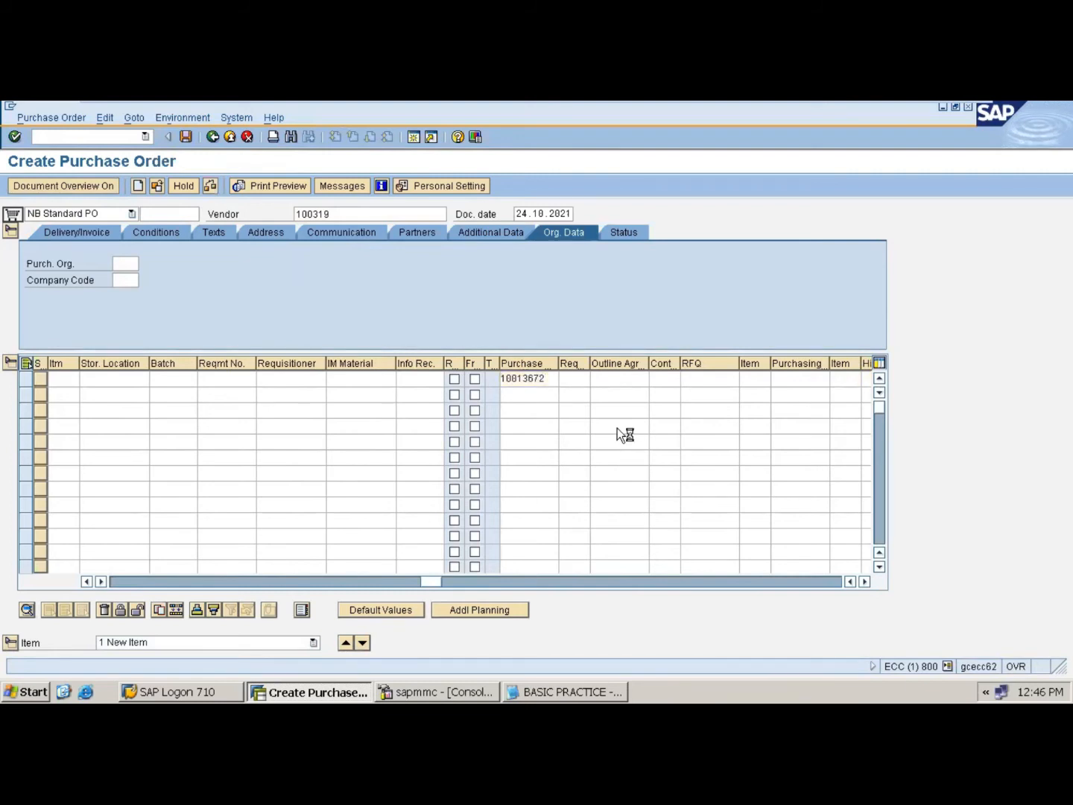
- Set the purchasing organization to 1000 and the TEST60 item's net price to 20.00 INR
key("BackSpace")
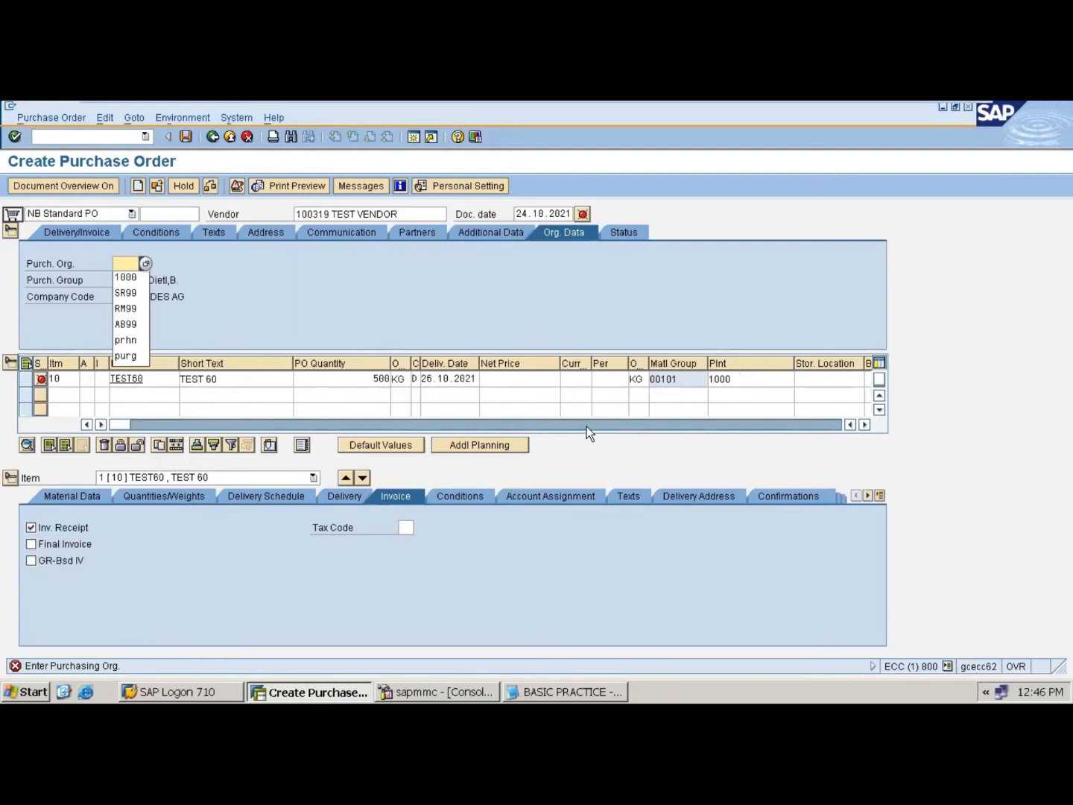
left_click(128, 277)
key("Return")
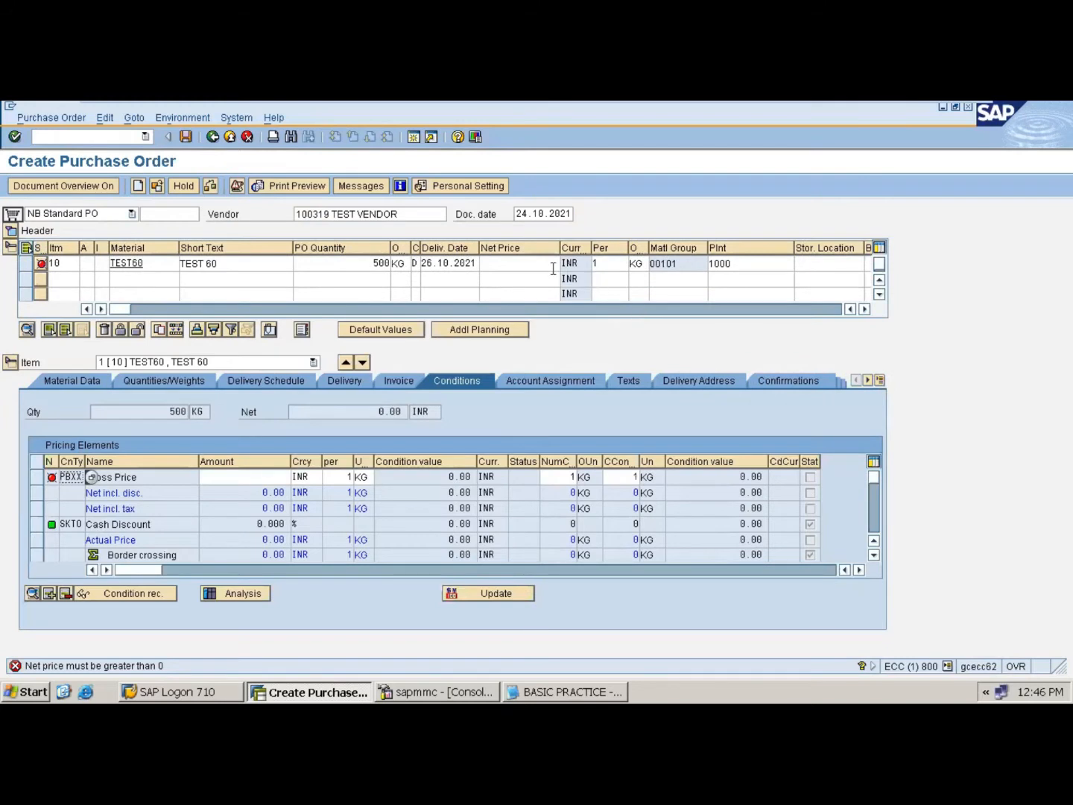
left_click(550, 265)
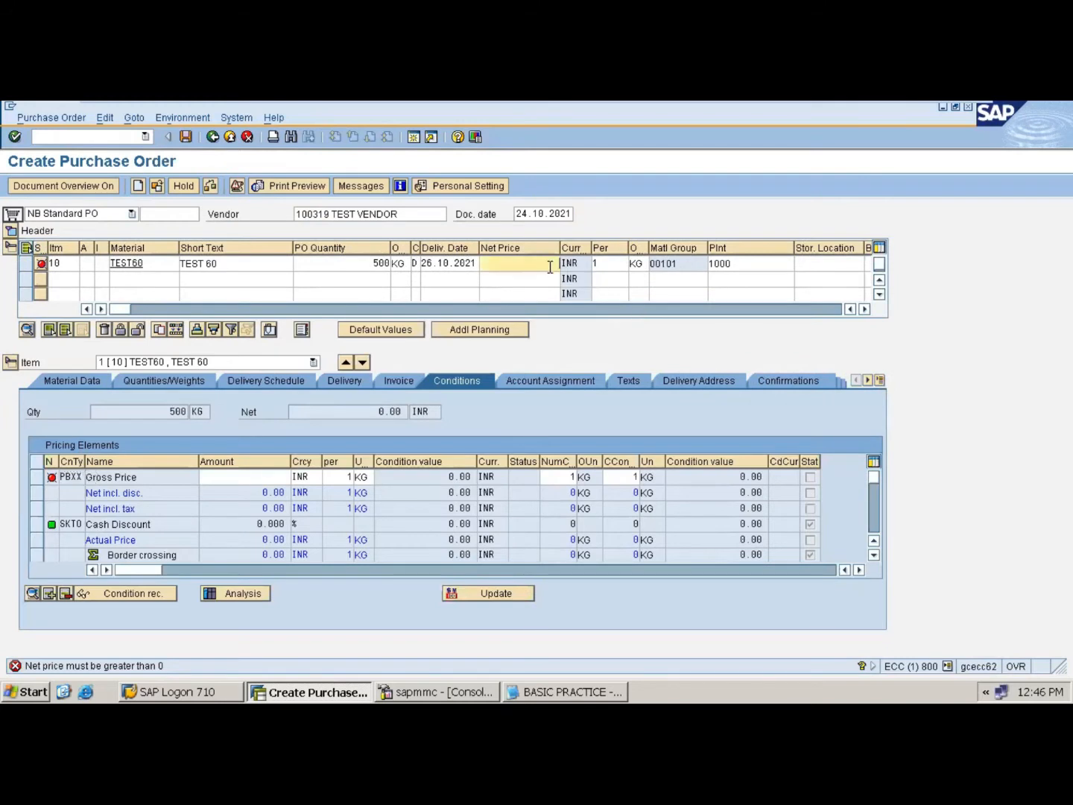
key("Return")
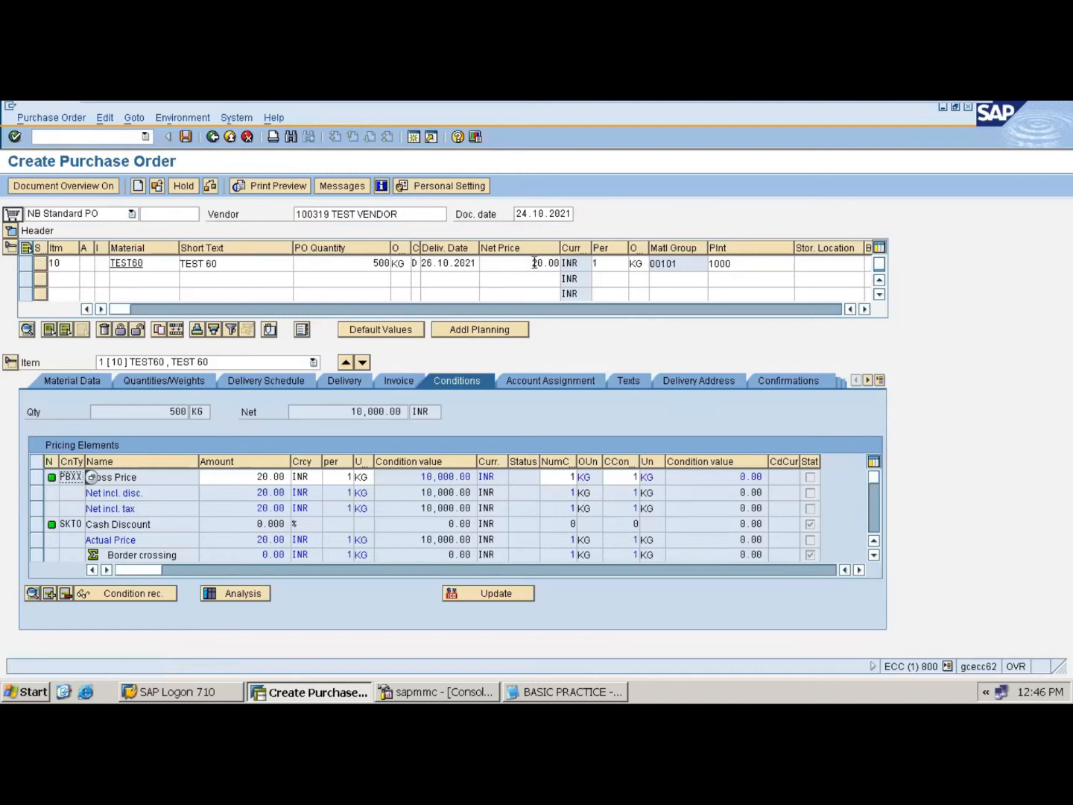
- Check the purchase order and save it
left_click(533, 263)
left_click_drag(532, 264, 553, 260)
left_click(559, 262)
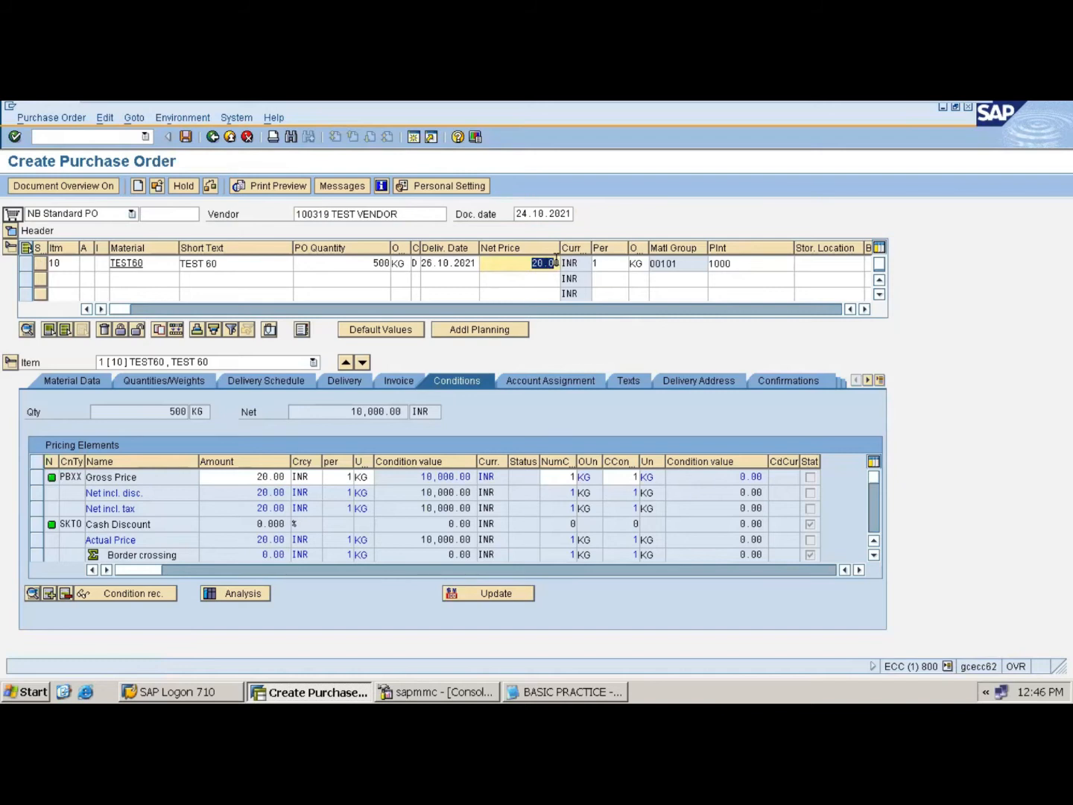
left_click(554, 260)
left_click(210, 186)
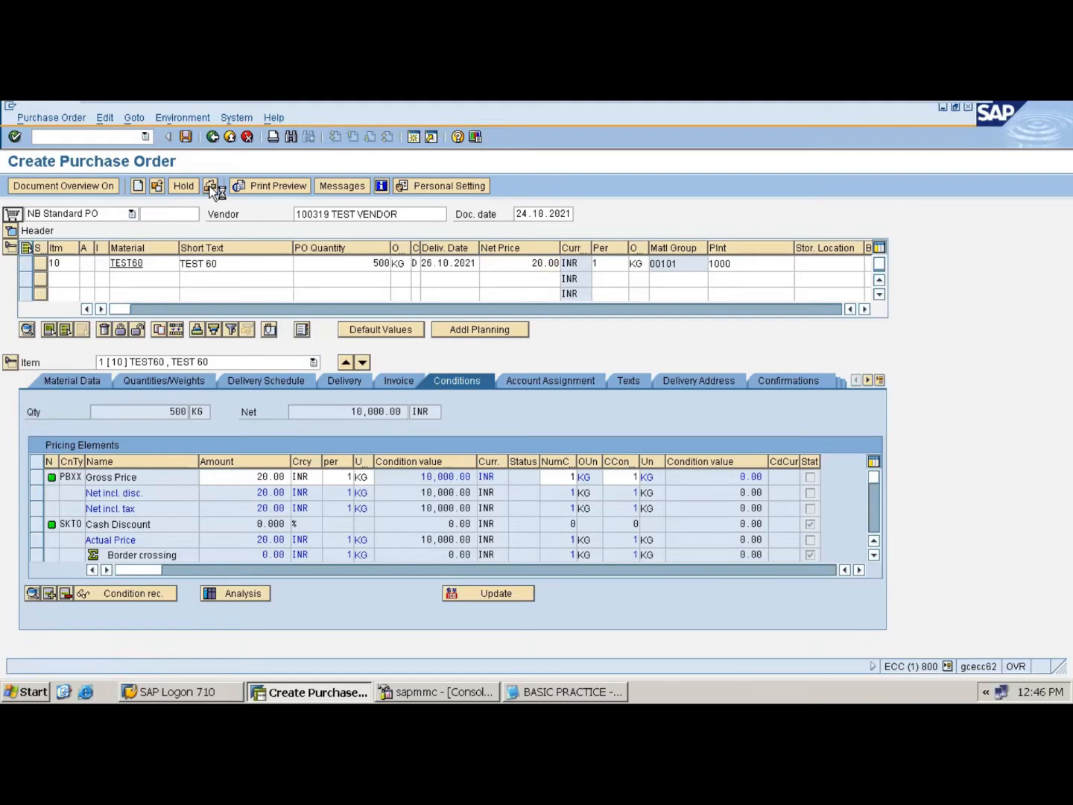
left_click(185, 137)
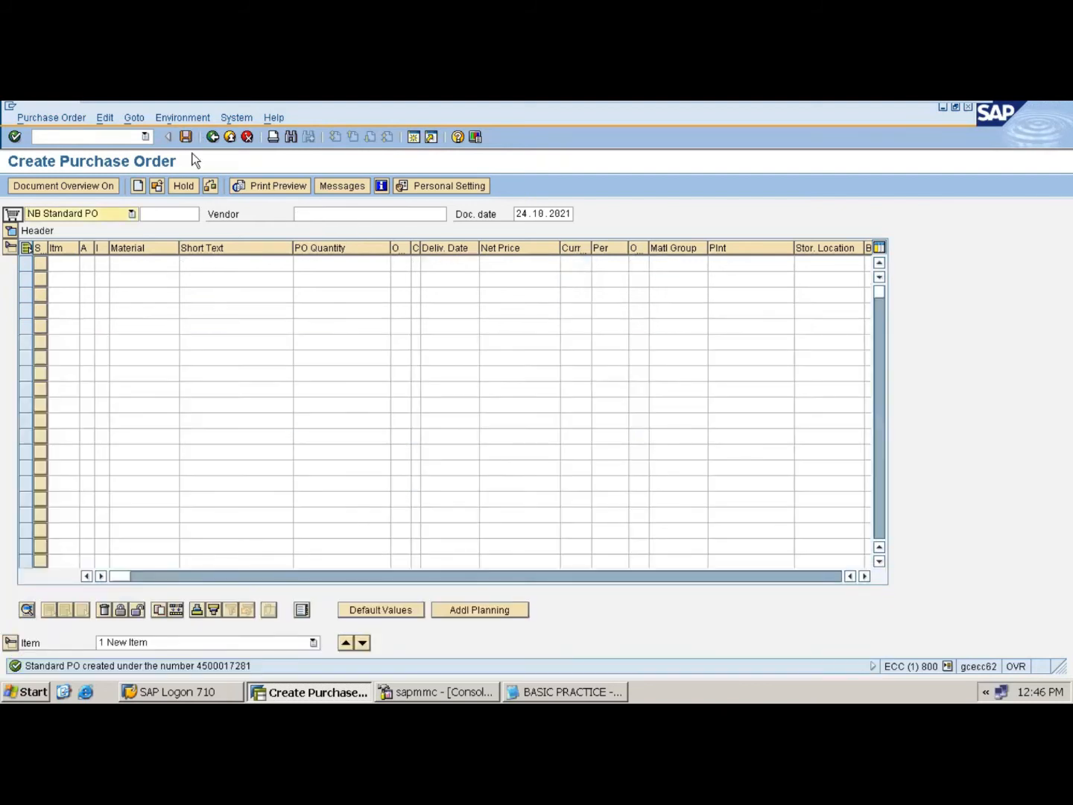
- Open the other-document selection and copy the new purchase order's number
left_click(157, 185)
key("shift+Right")
key("shift+Right")
key("shift+Right")
key("shift+Right")
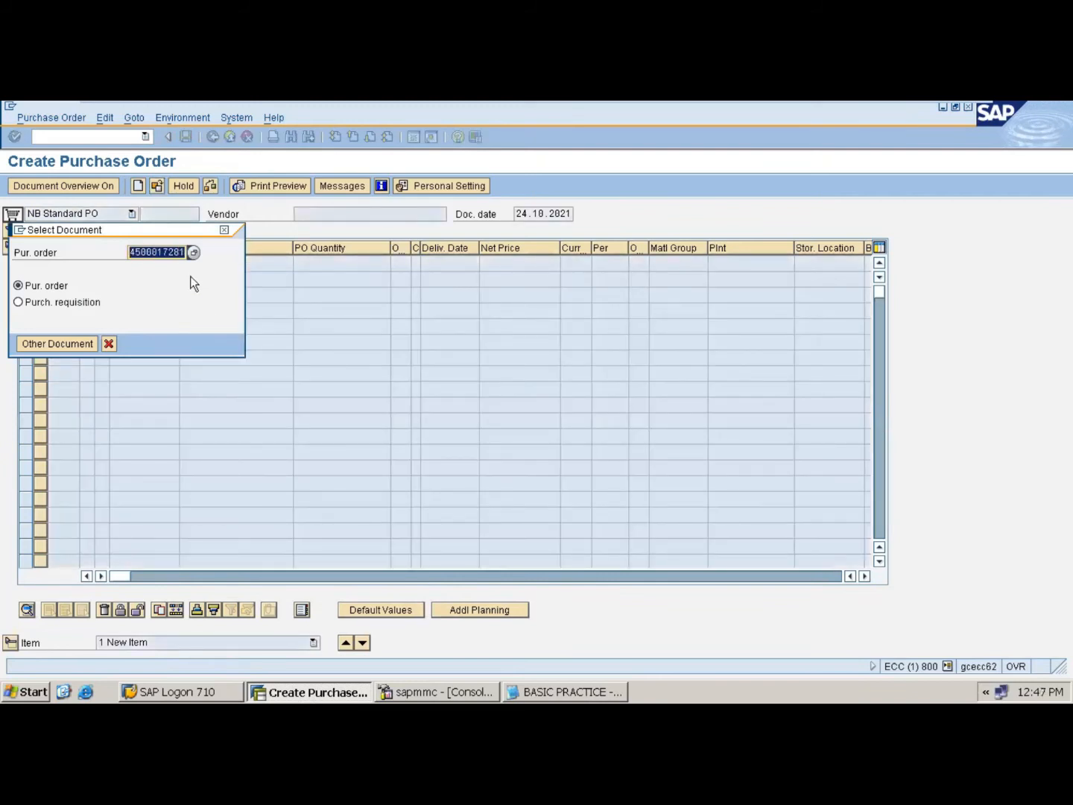
- Switch to the Notepad notes and change the heading to TRANSFER POSTING
left_click(564, 691)
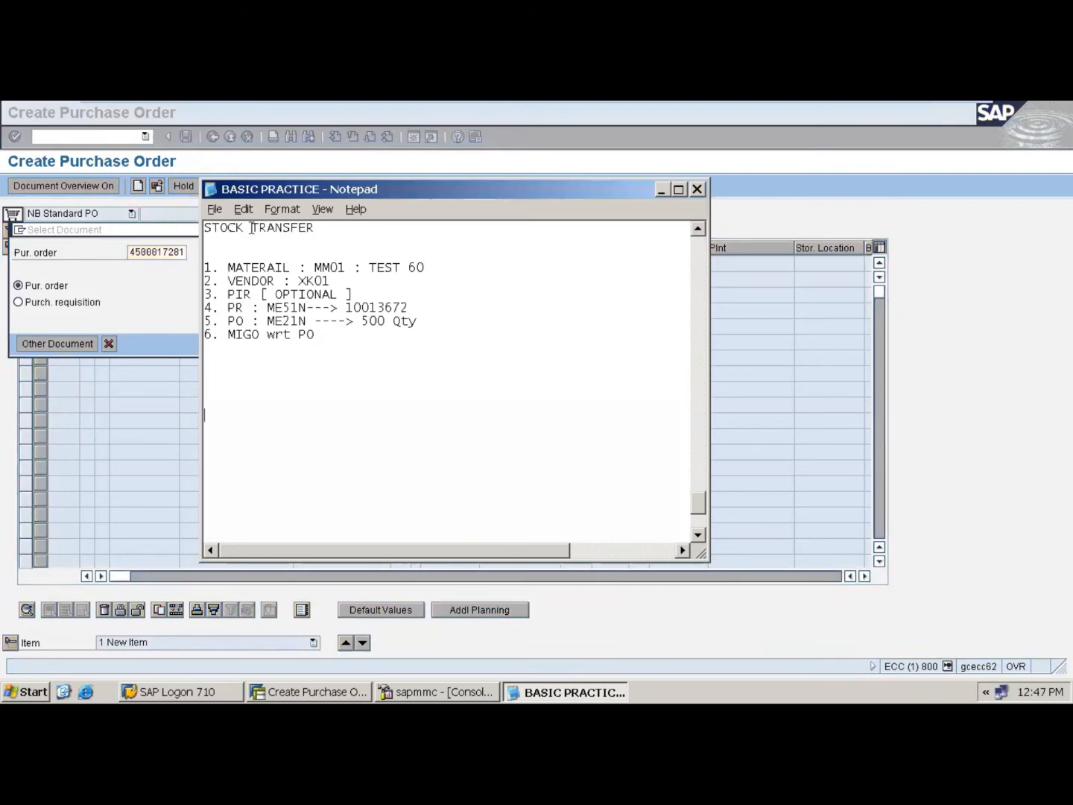
left_click_drag(252, 228, 175, 228)
key("BackSpace")
left_click(289, 228)
type("POSTING")
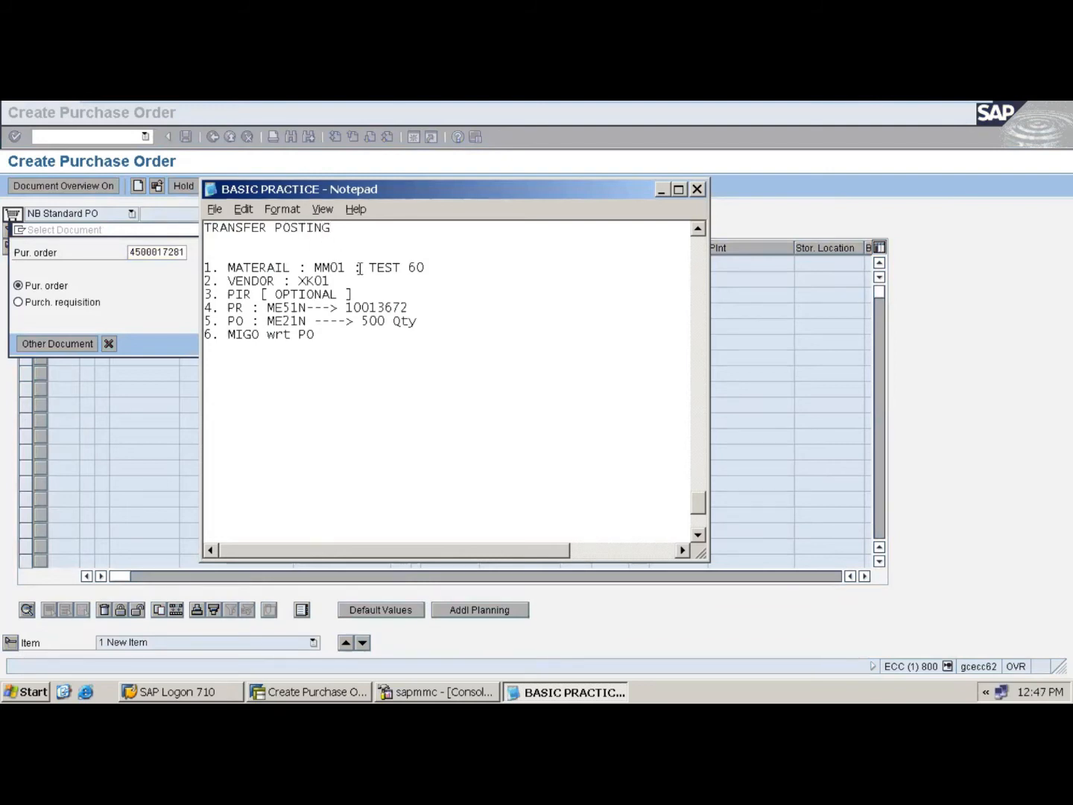
- Record the purchase order number after "500 Qty" in the ME21N line and copy that number
left_click(440, 322)
key("ctrl+v")
left_click_drag(539, 321, 455, 321)
key("ctrl+c")
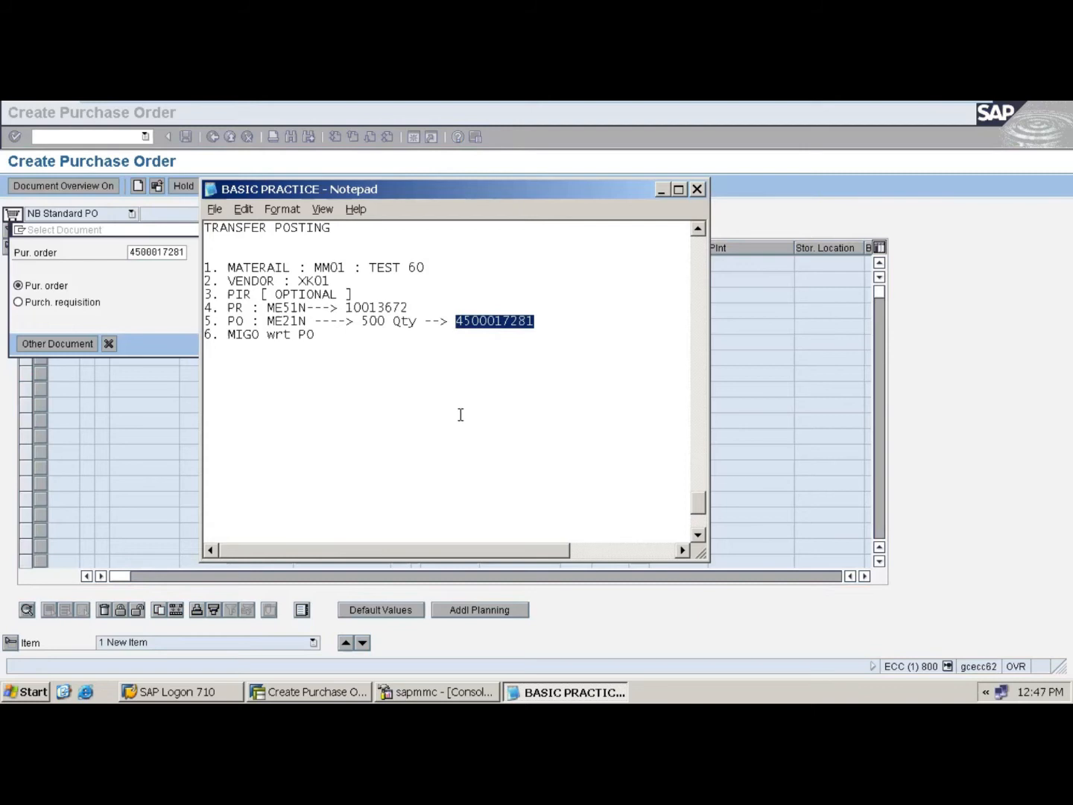
- Return to SAP, close the document selection and start transaction MIGO
left_click(155, 445)
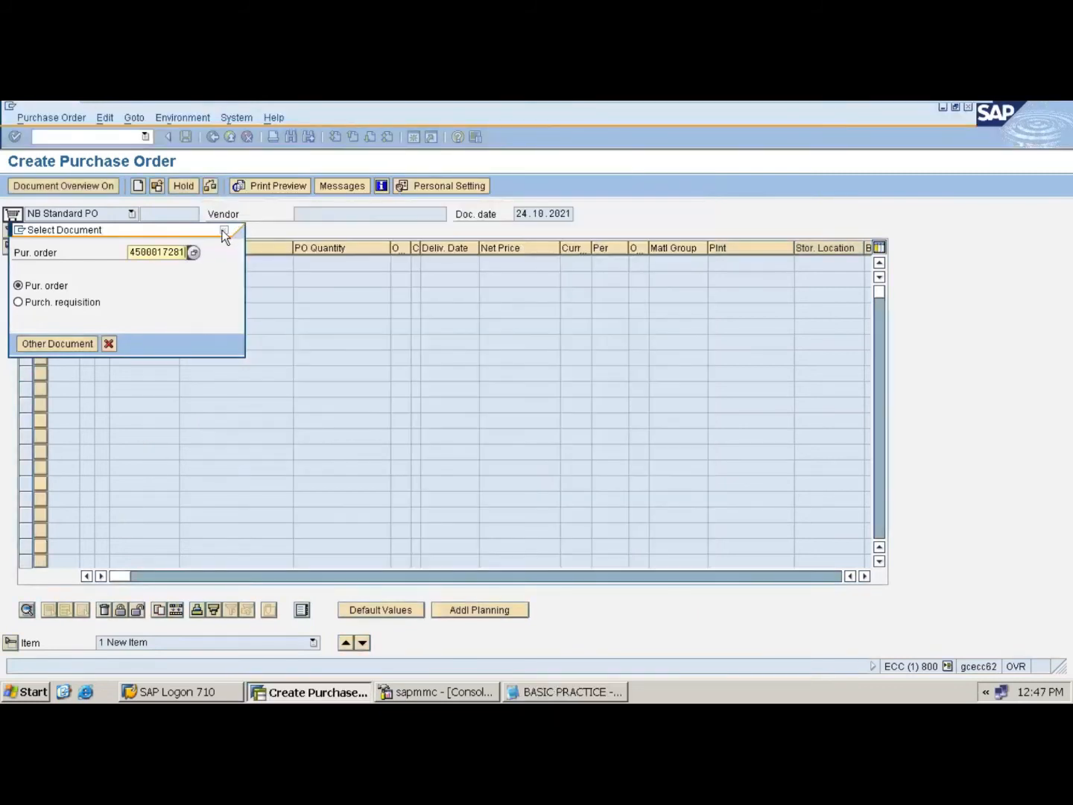
left_click(115, 137)
type("/me23n")
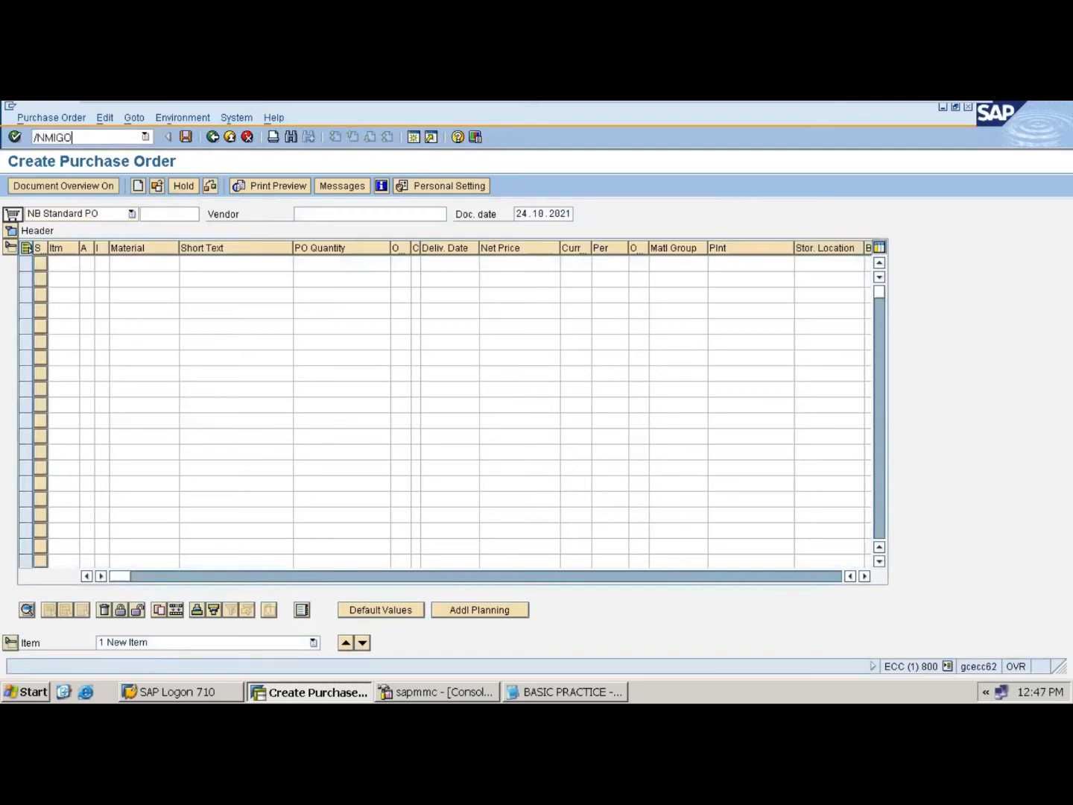
key("Return")
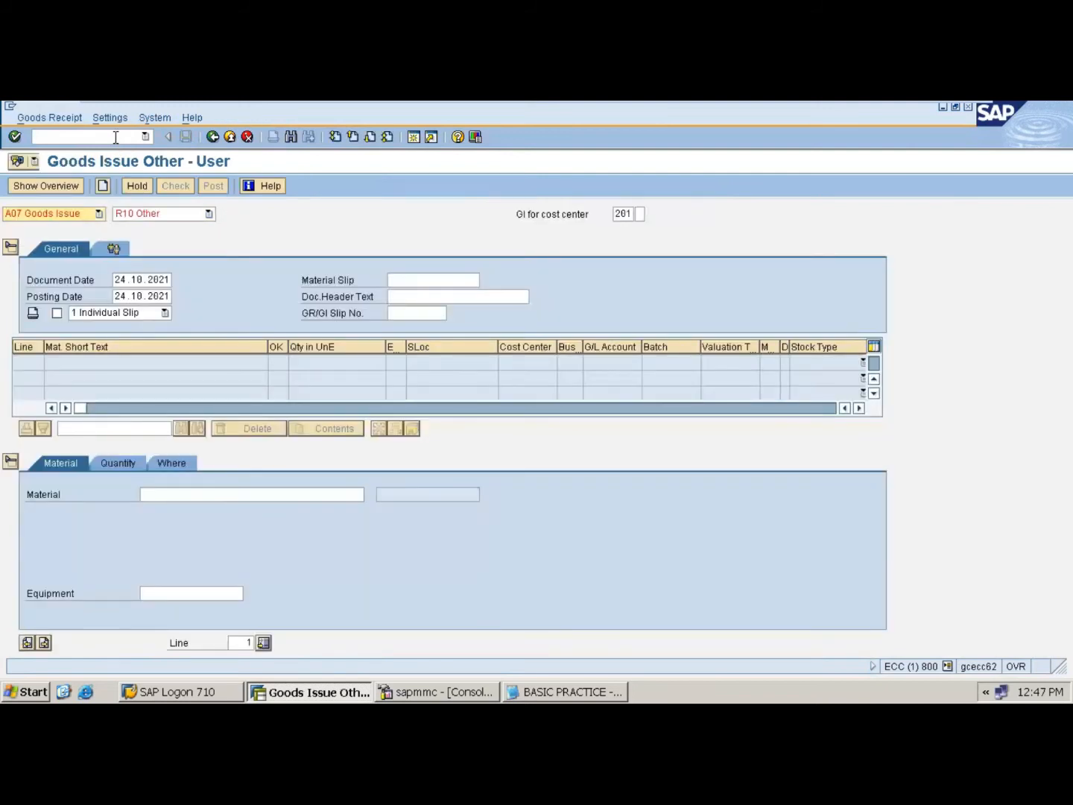
- Choose A01 Goods Receipt against R01 Purchase Order and load the items of the copied purchase order number
left_click(98, 214)
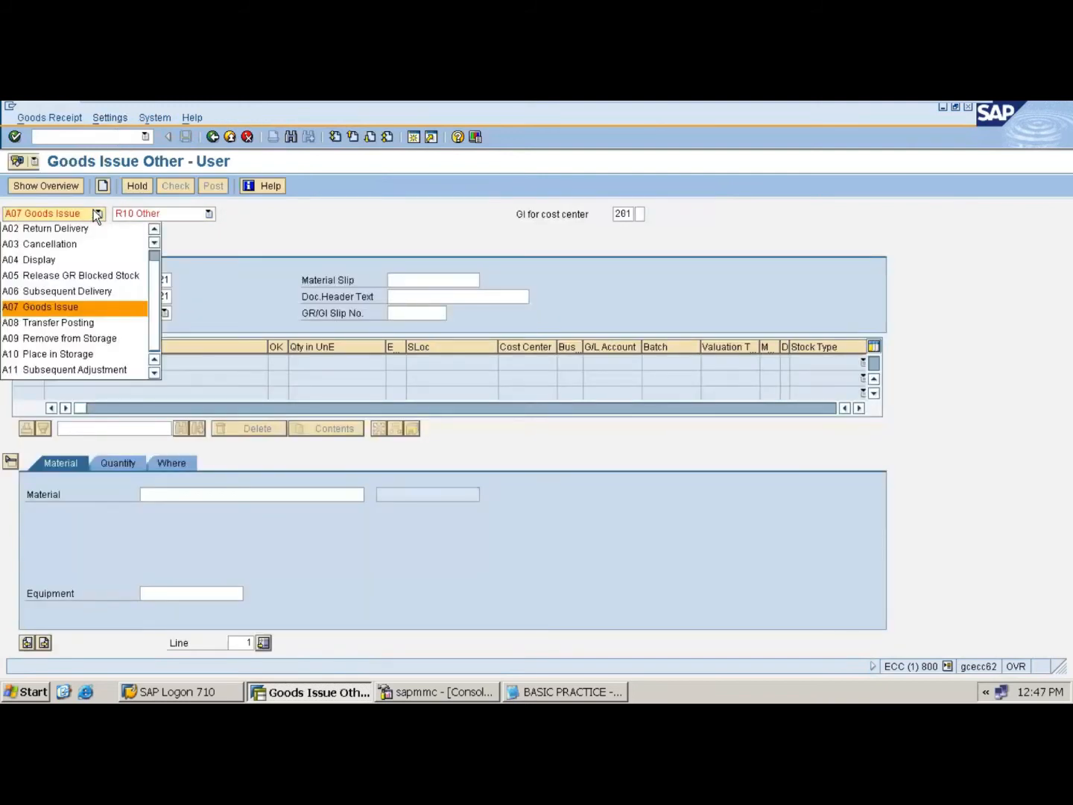
scroll(79, 237, "up", 1)
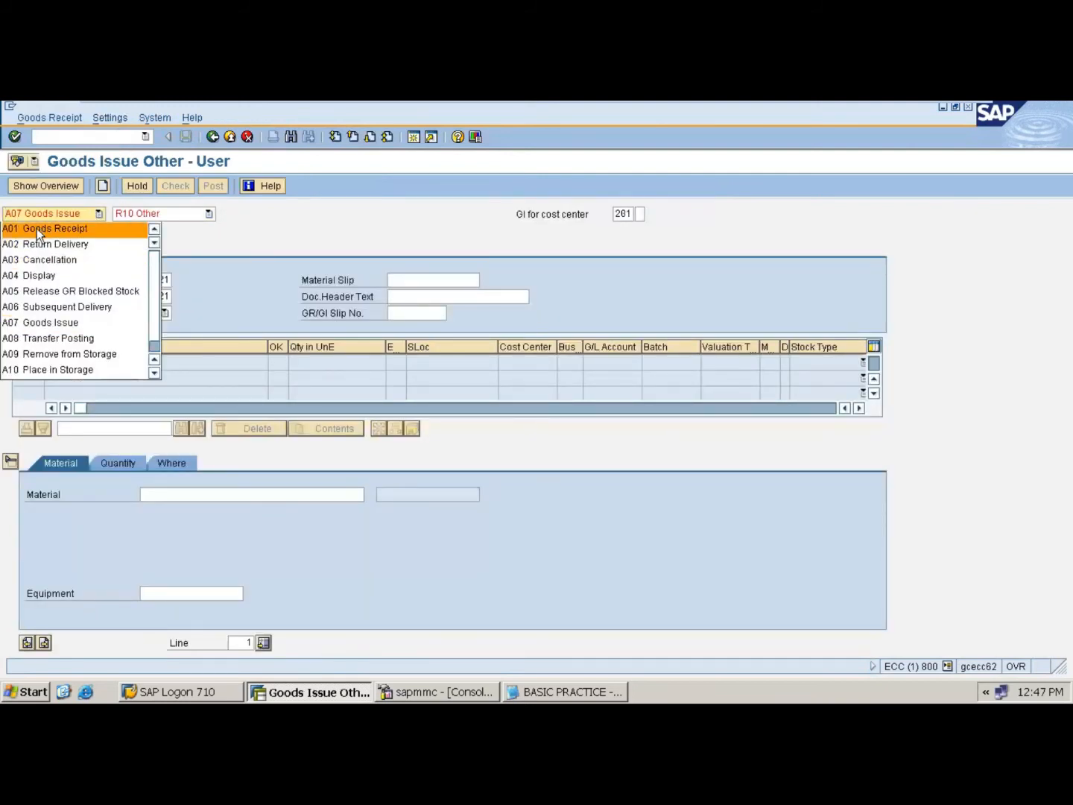
left_click(53, 232)
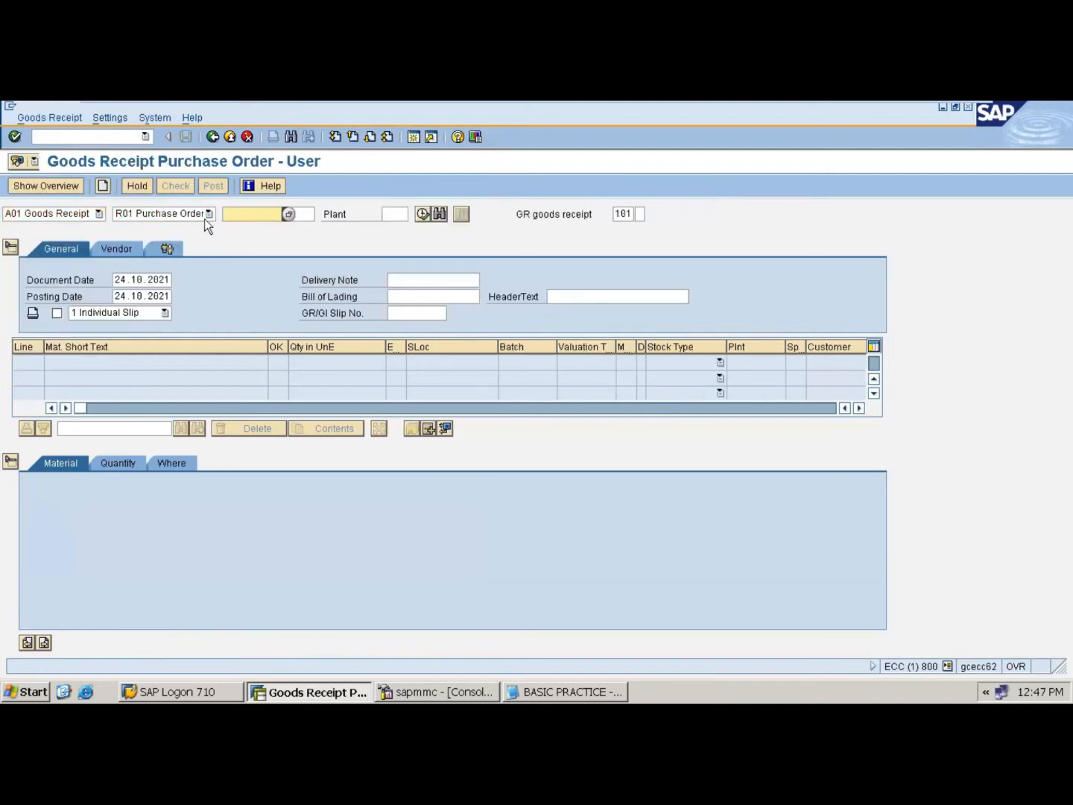
key("ctrl+v")
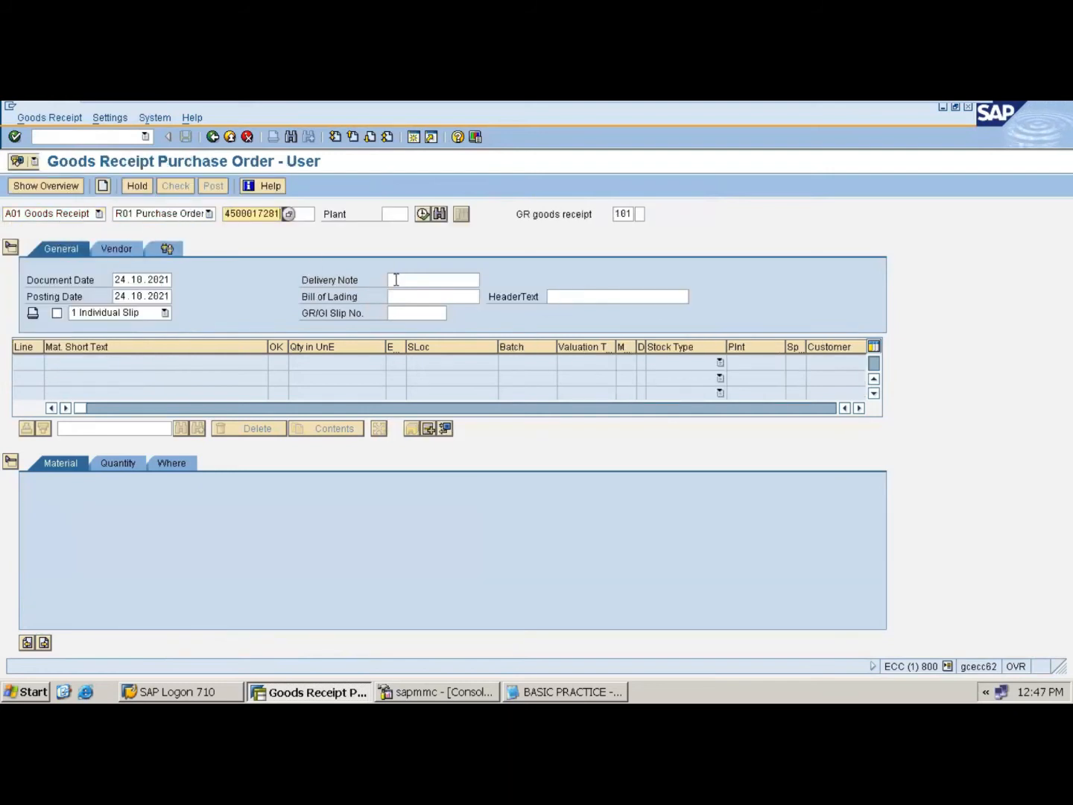
key("Return")
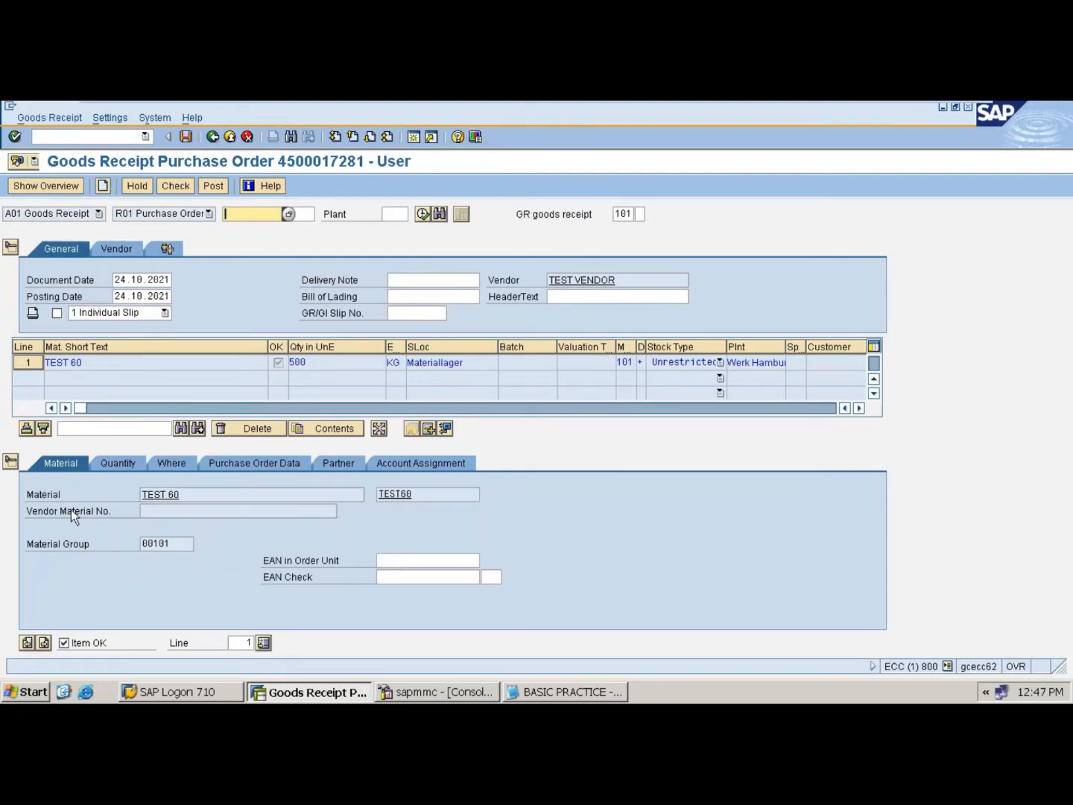
- Review the TEST60 receipt item's material, quantity, movement type and storage location, purchase order data and partner
left_click_drag(185, 496, 131, 488)
left_click(123, 464)
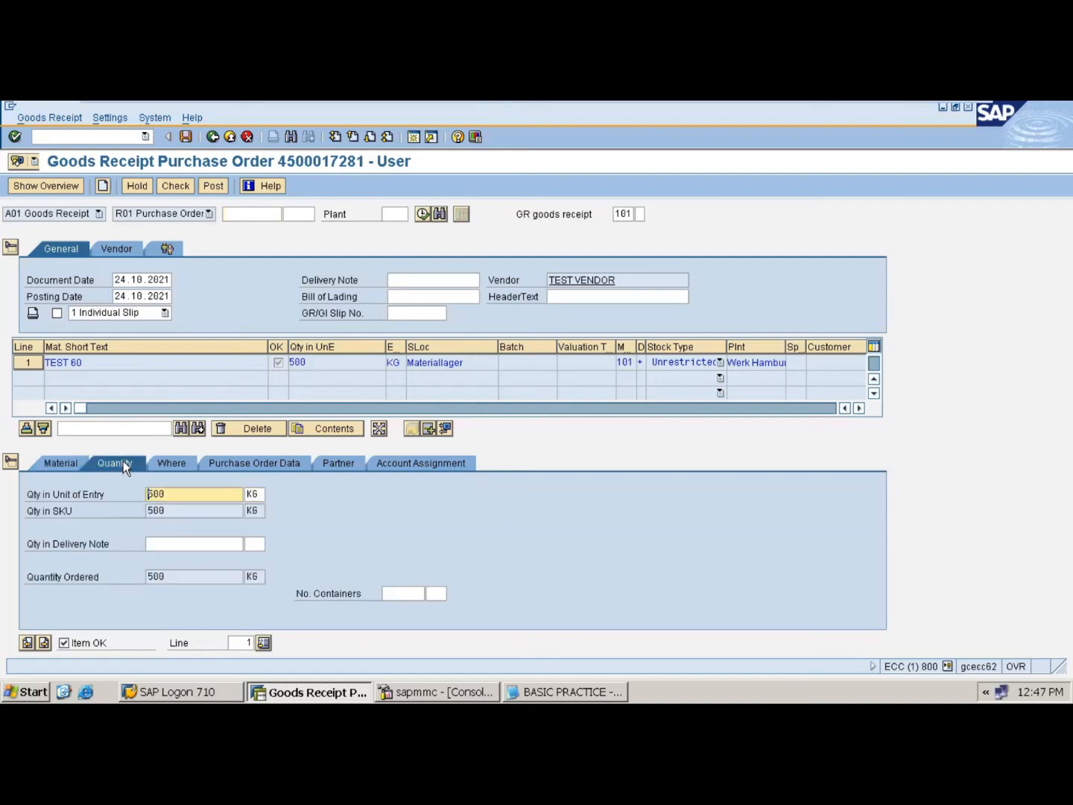
left_click(171, 459)
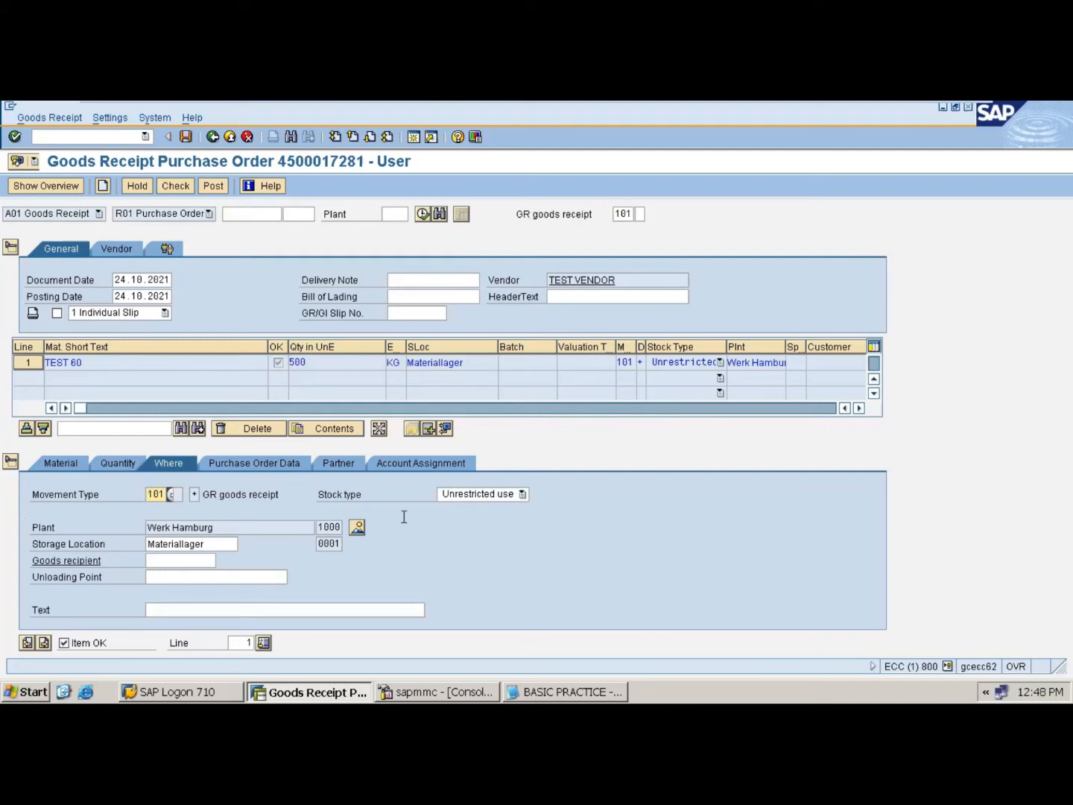
left_click(336, 494)
left_click(275, 463)
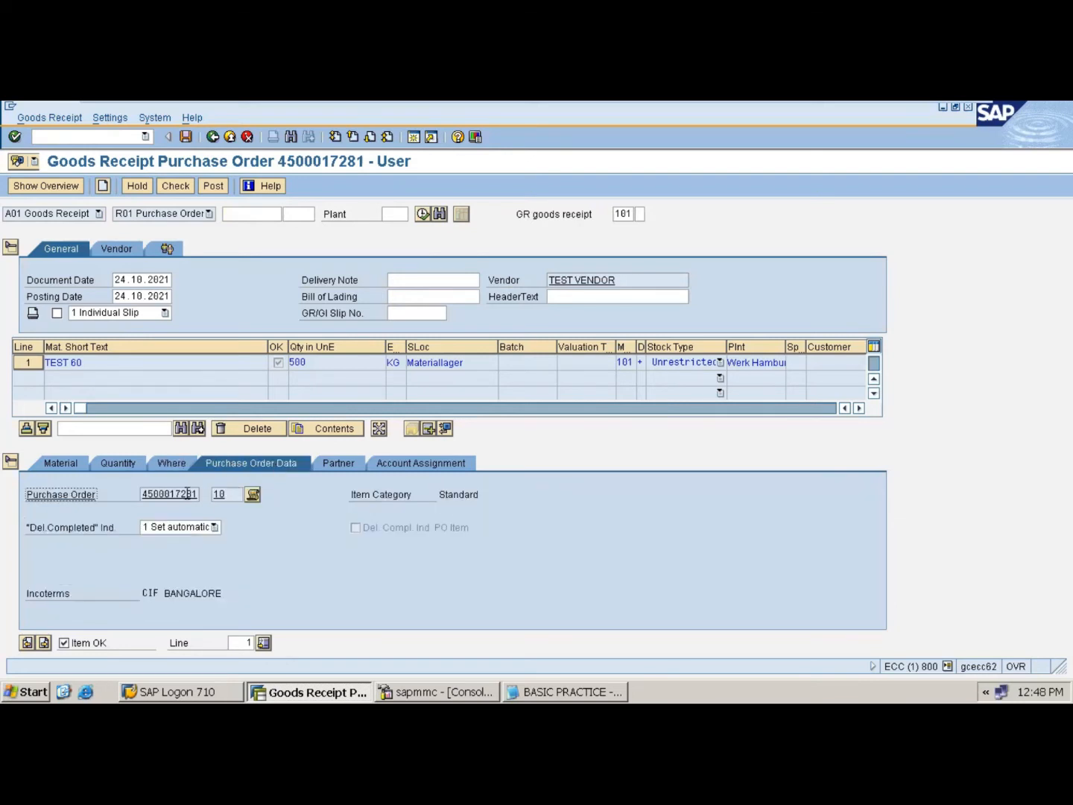
left_click(339, 466)
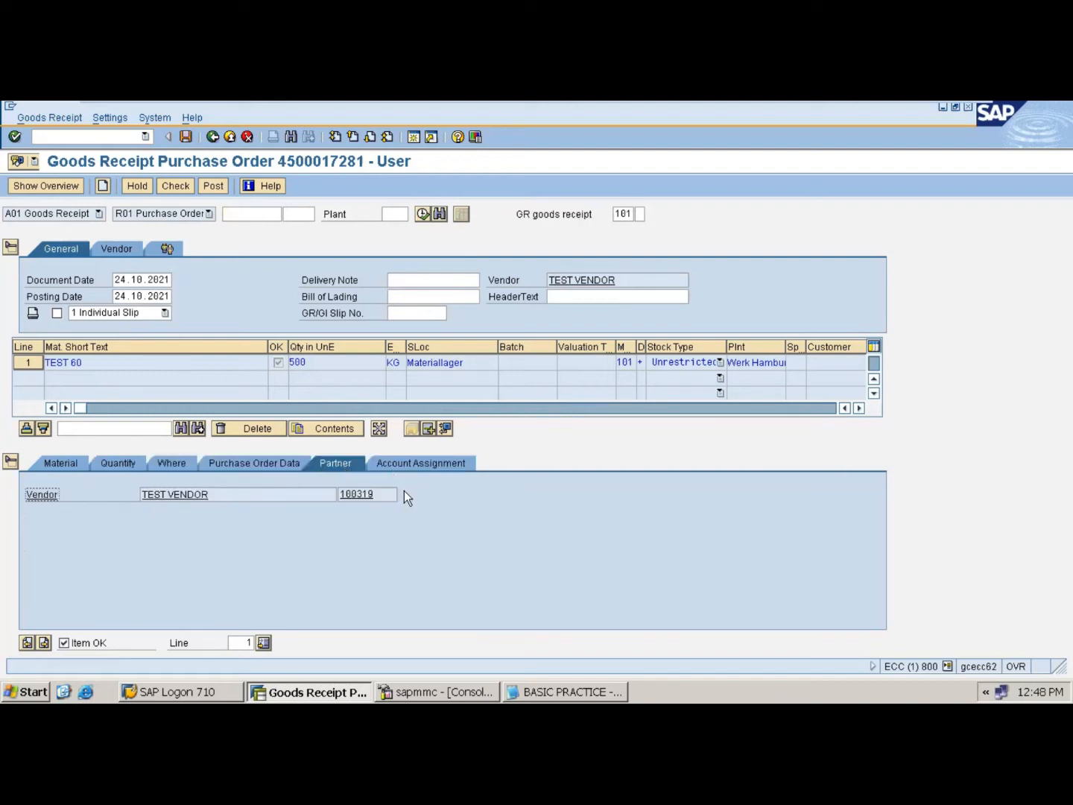
- Check the TEST60 goods receipt against the purchase order and post it
left_click(173, 184)
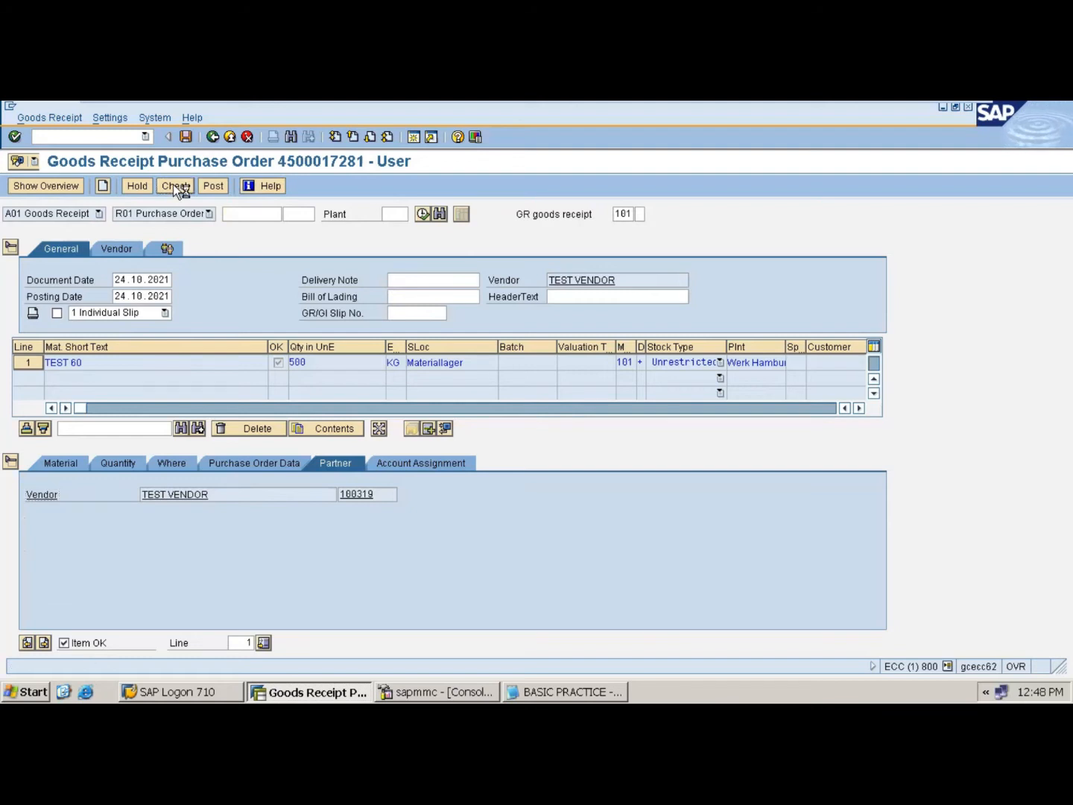
left_click(214, 185)
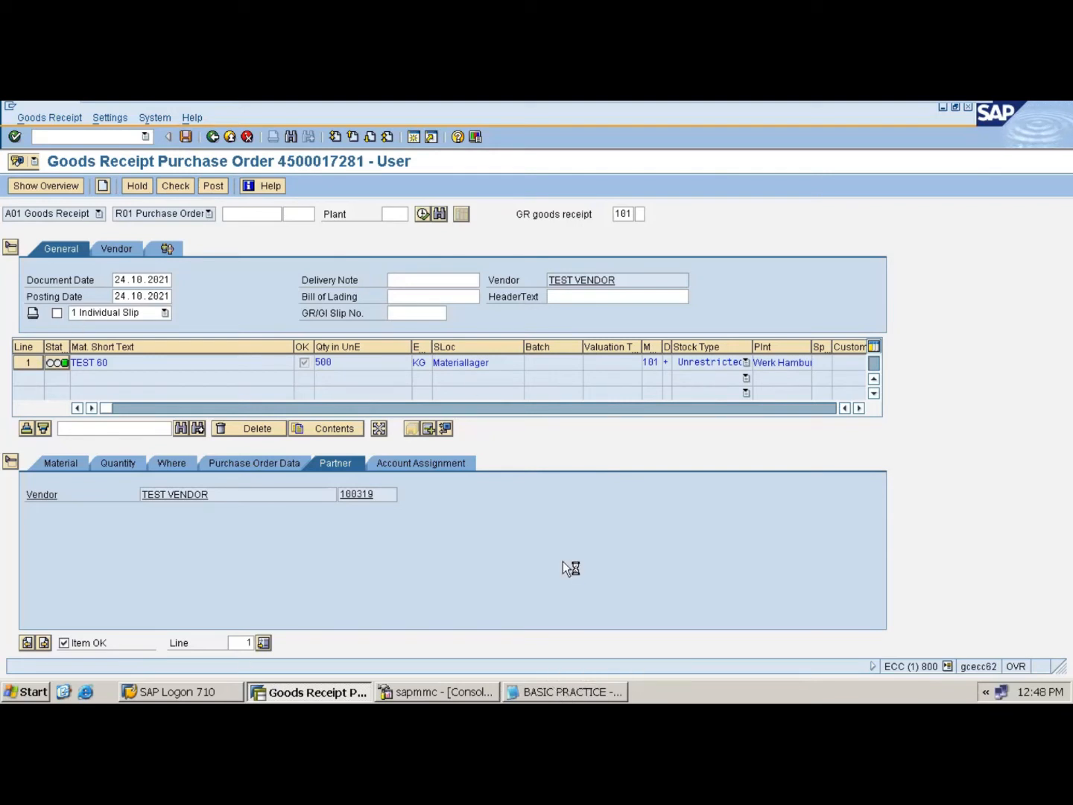
- Monitor the ABAP work process table in sapmmc while the goods receipt posts, refreshing it repeatedly, and return to the receipt
left_click(429, 691)
left_click(97, 152)
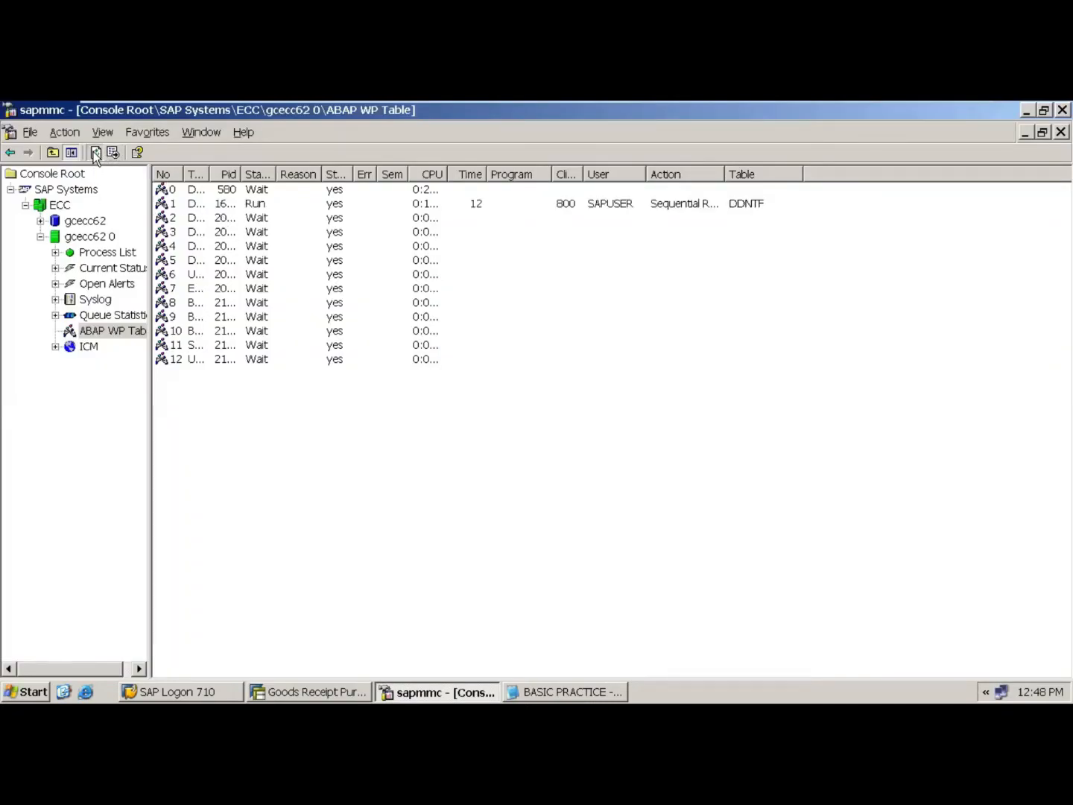
left_click(312, 693)
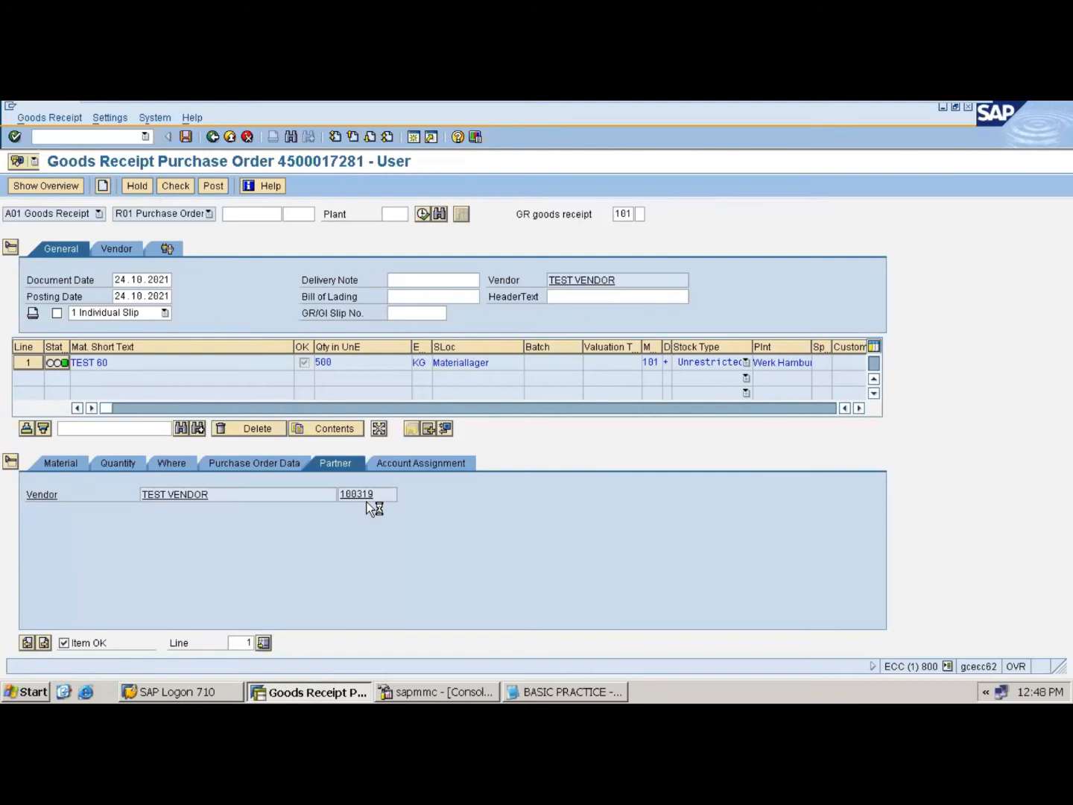
left_click(458, 693)
left_click(96, 152)
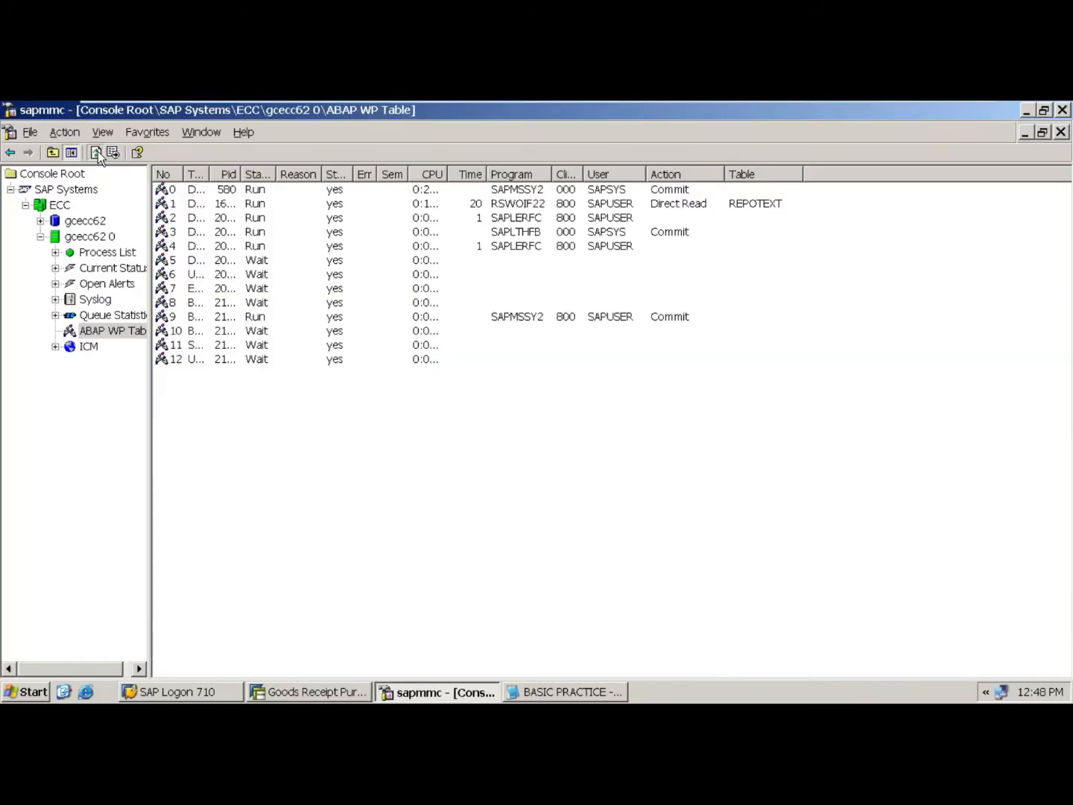
left_click(97, 152)
left_click(98, 152)
left_click(98, 152)
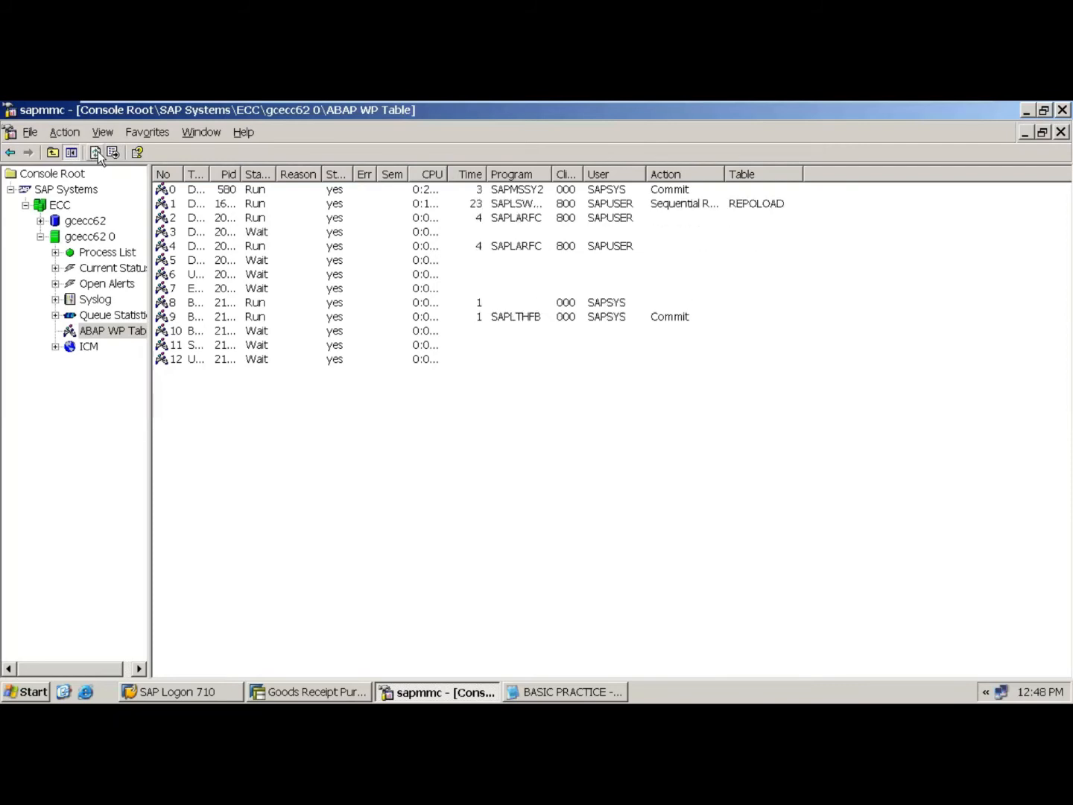
left_click(98, 152)
left_click(97, 152)
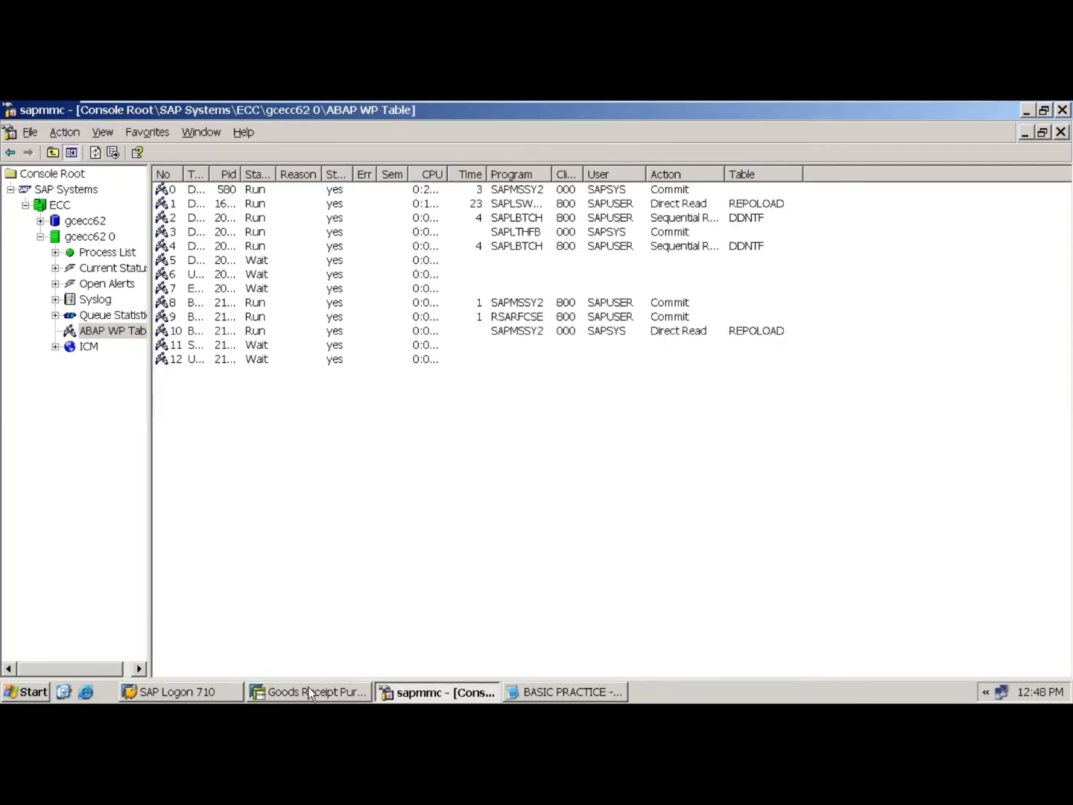
left_click(309, 689)
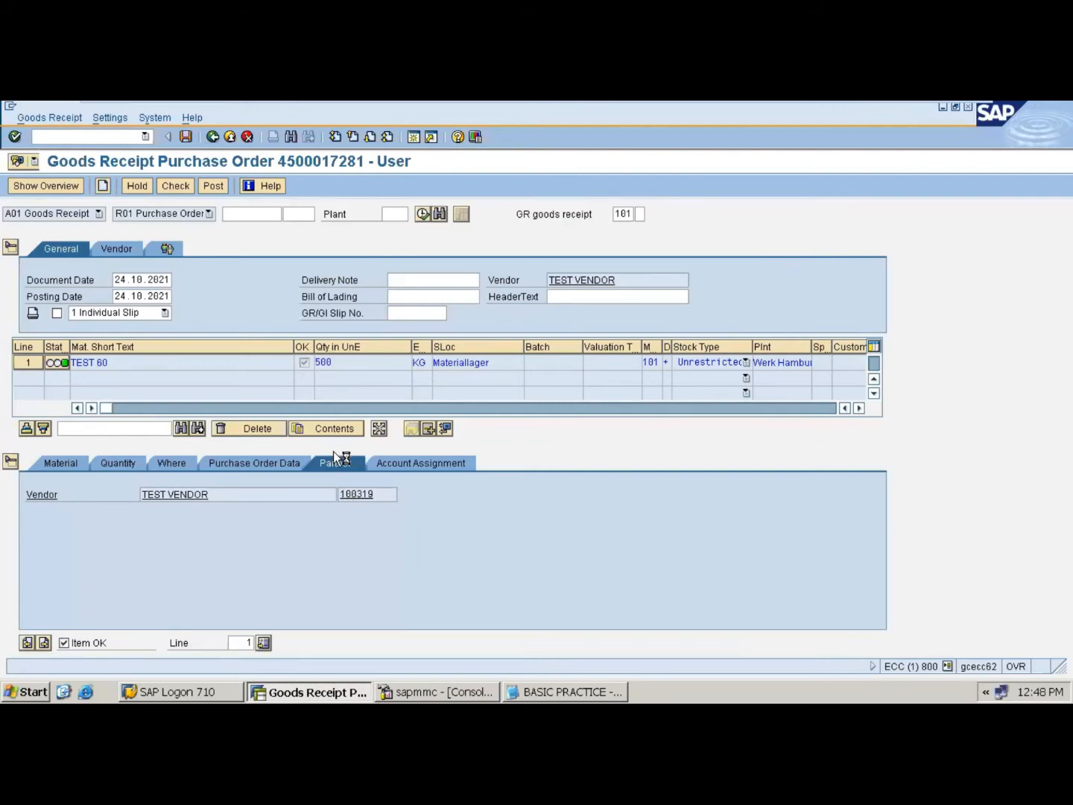
left_click(442, 688)
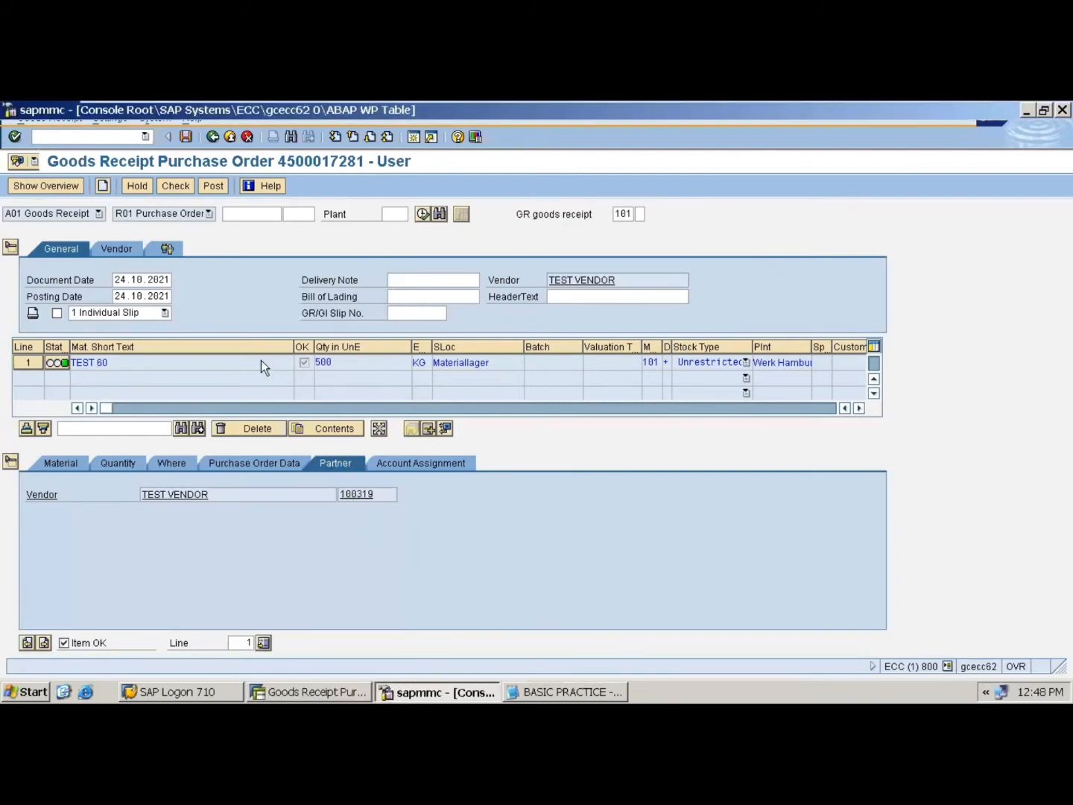
left_click(96, 153)
left_click(98, 157)
left_click(97, 157)
left_click(97, 156)
left_click(97, 157)
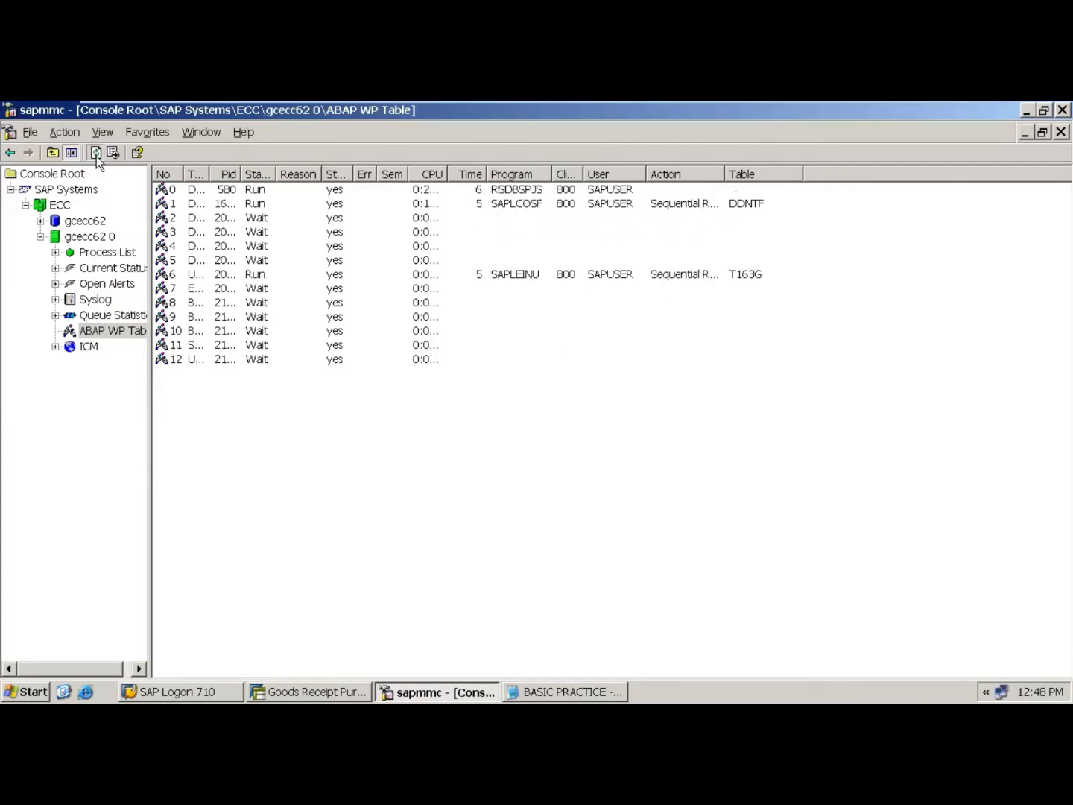
left_click(347, 693)
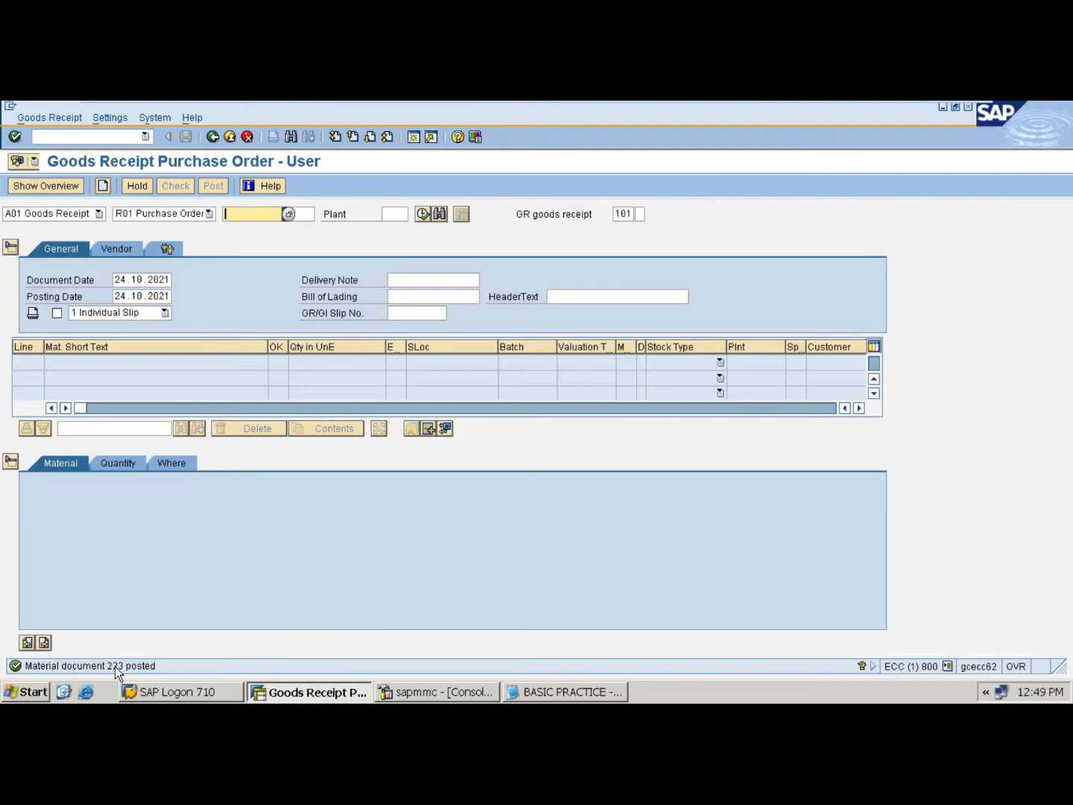
- Leave the goods receipt and start the stock overview transaction MMBE
left_click(75, 137)
type("/N")
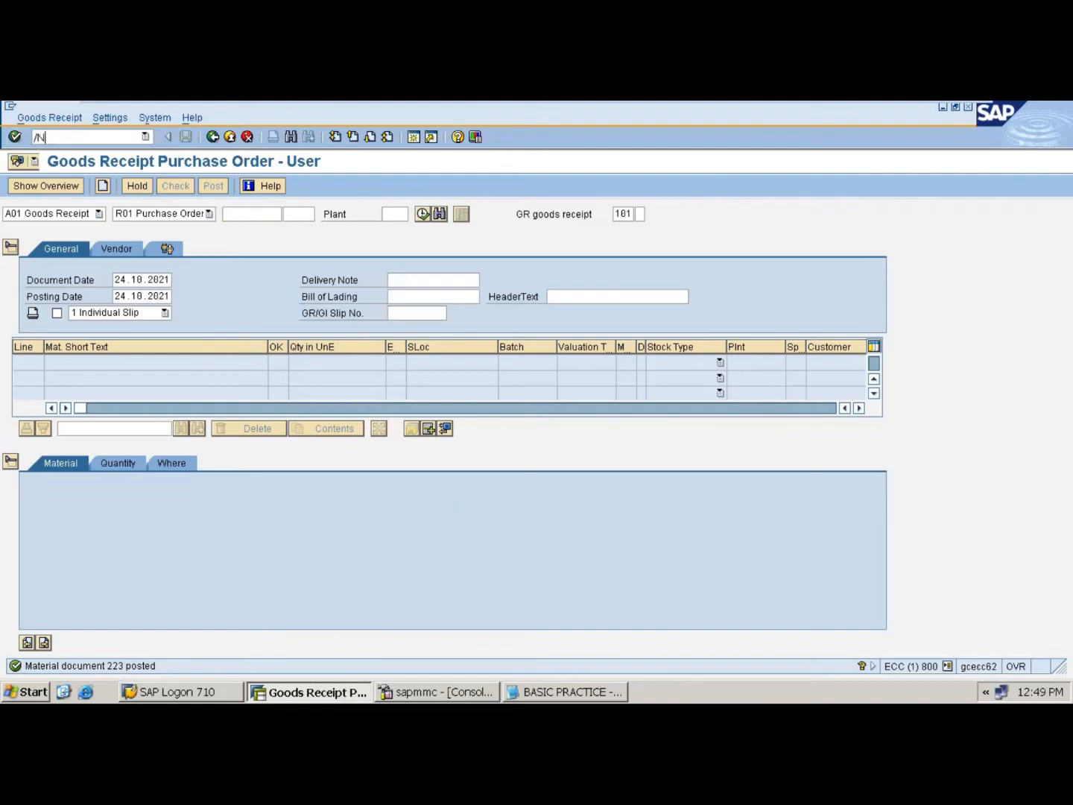
type("MMBE")
key("Return")
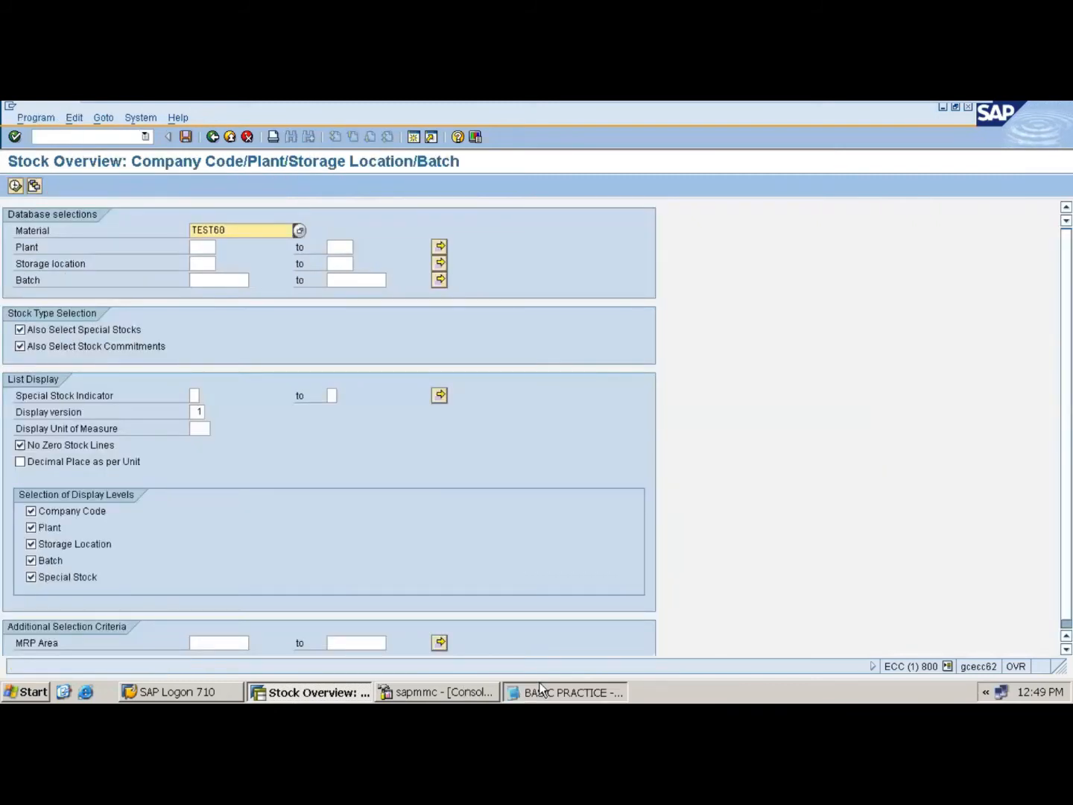
- Add the line "7.MMBE" below the MIGO line in the BASIC PRACTICE Notepad notes
left_click(539, 690)
left_click(325, 334)
key("Return")
type("7.MMBE")
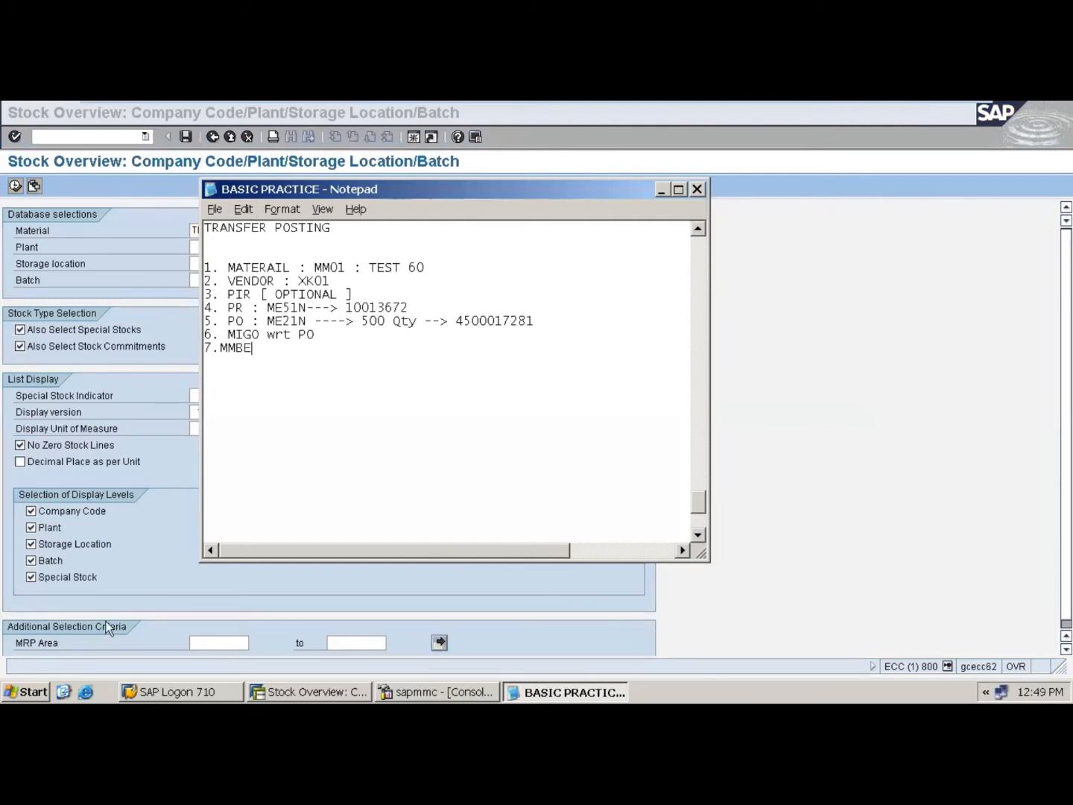
- Back in SAP, run the TEST60 stock overview without the Batch display level and narrow the result list's hierarchy column
left_click(140, 558)
left_click_drag(234, 231, 188, 233)
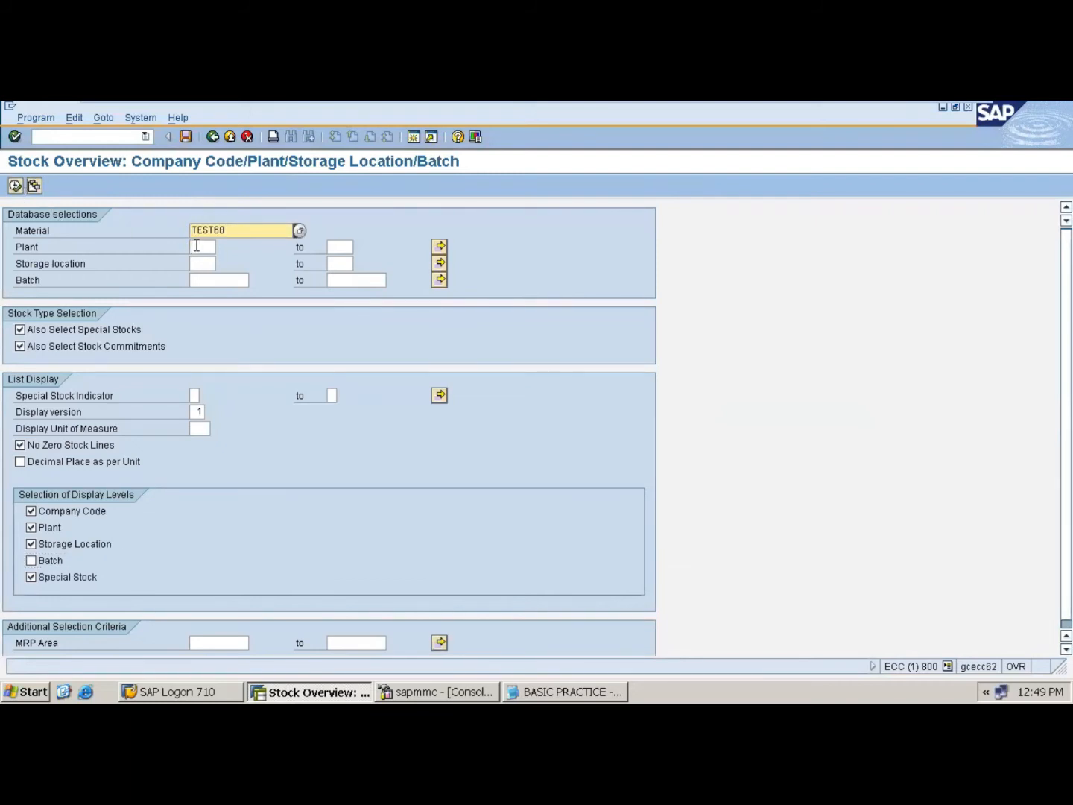
left_click(197, 246)
left_click(203, 262)
left_click_drag(228, 230, 187, 231)
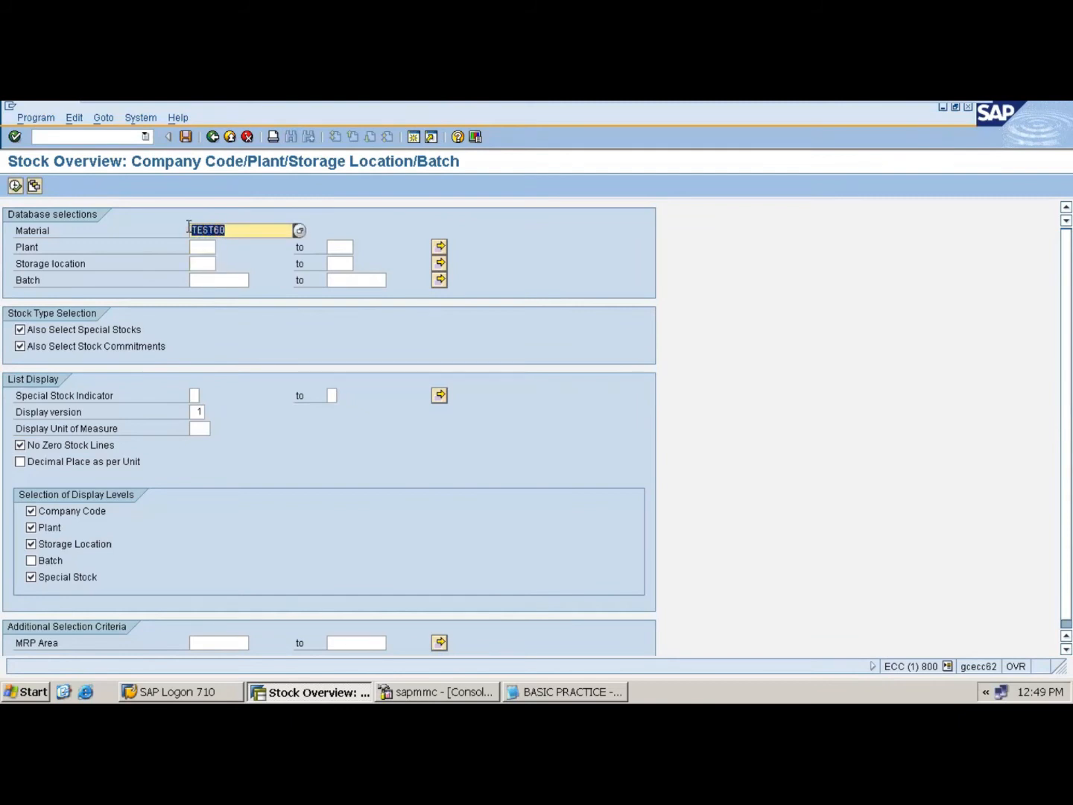
left_click(19, 186)
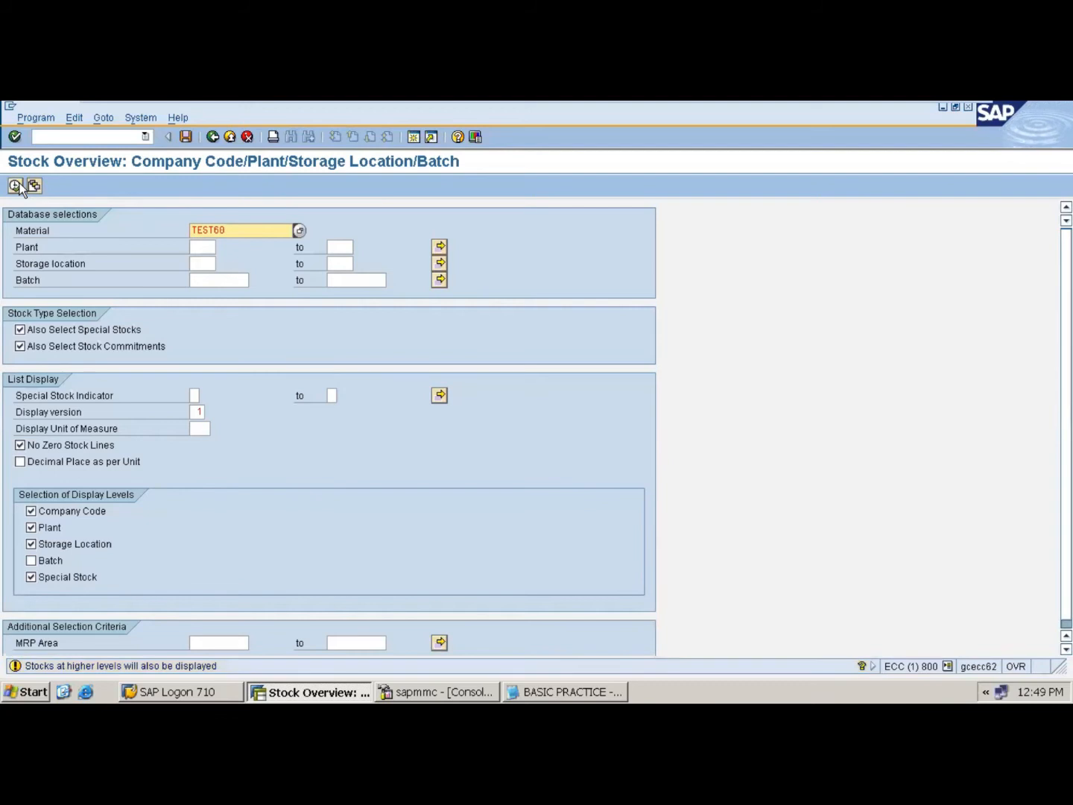
left_click(23, 186)
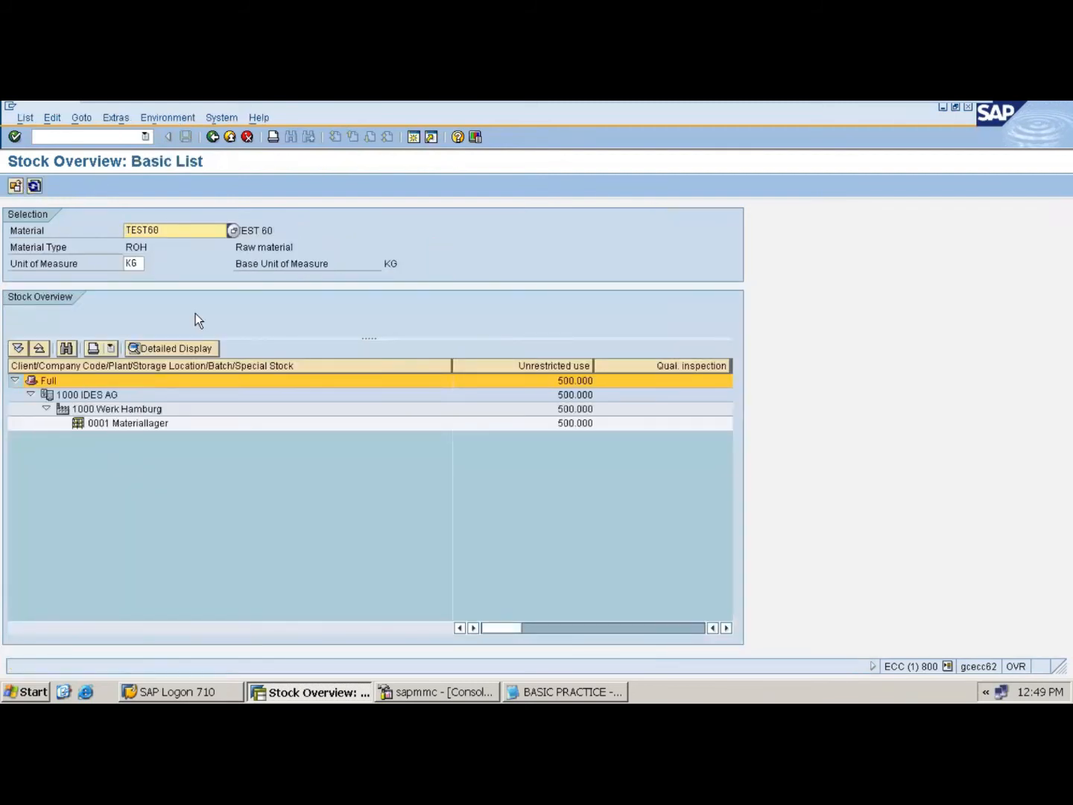
left_click_drag(451, 366, 316, 376)
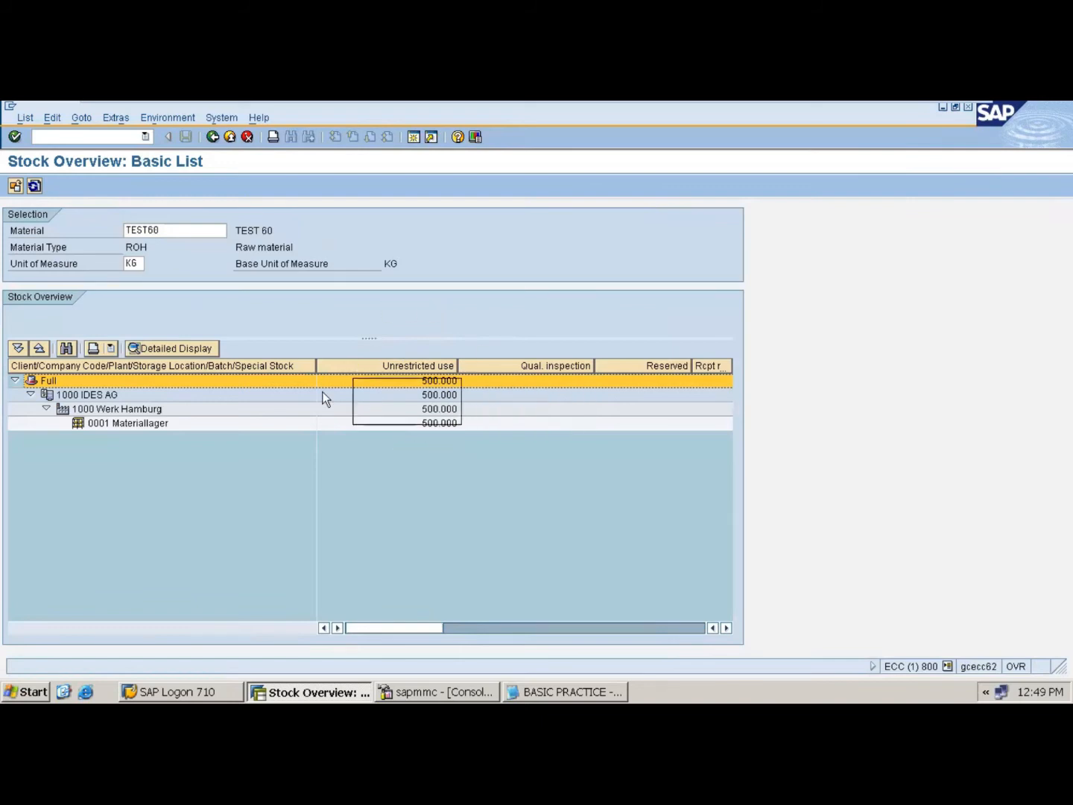
left_click_drag(315, 366, 307, 370)
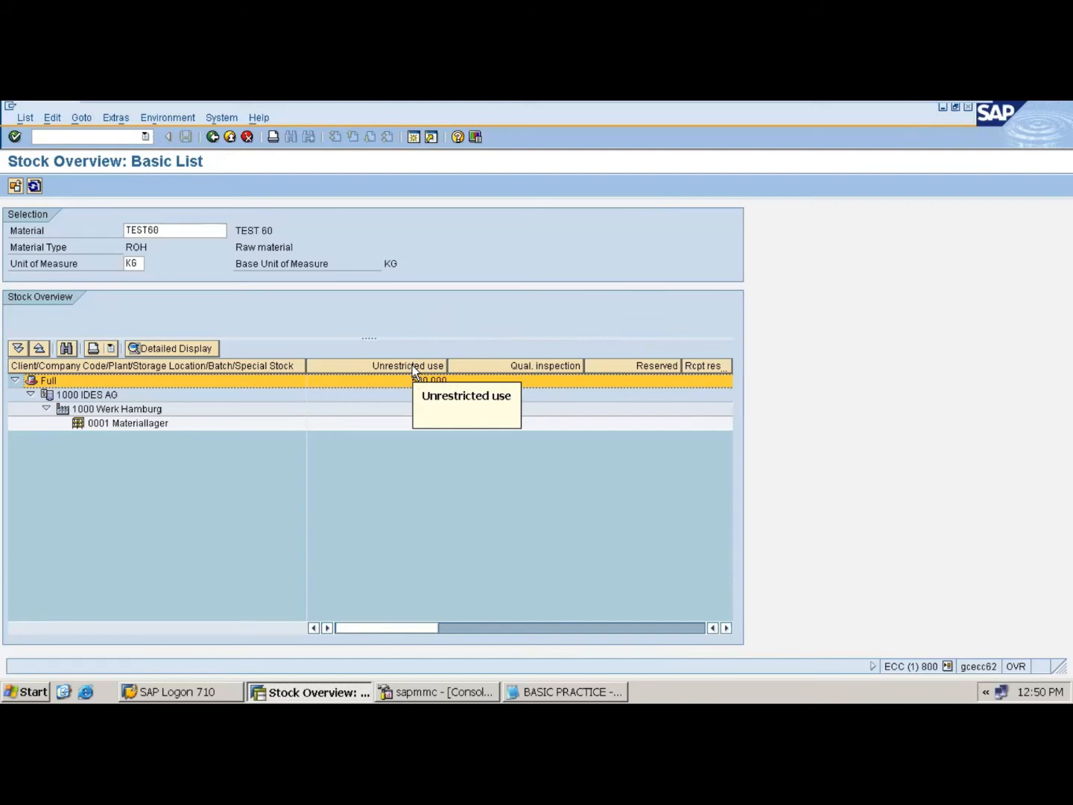
- Take the virtual machine out of full screen and switch to PowerPoint to view the stock transfer presentation
mouse_move(501, 101)
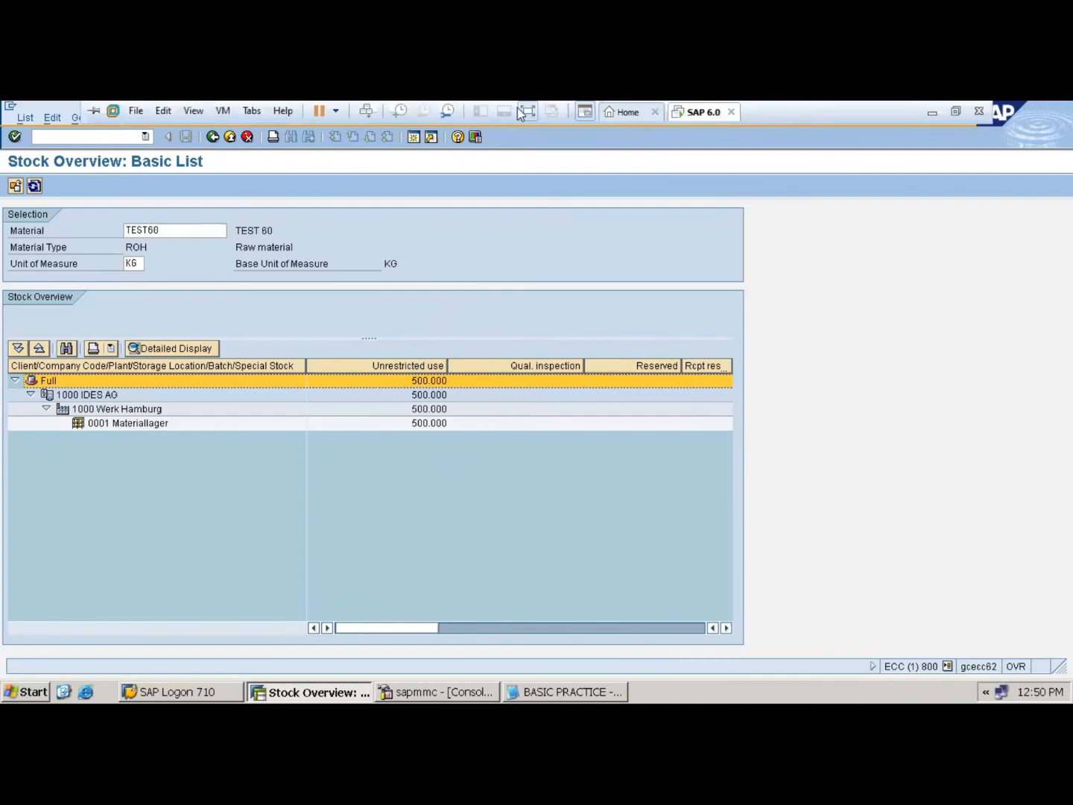
left_click(526, 113)
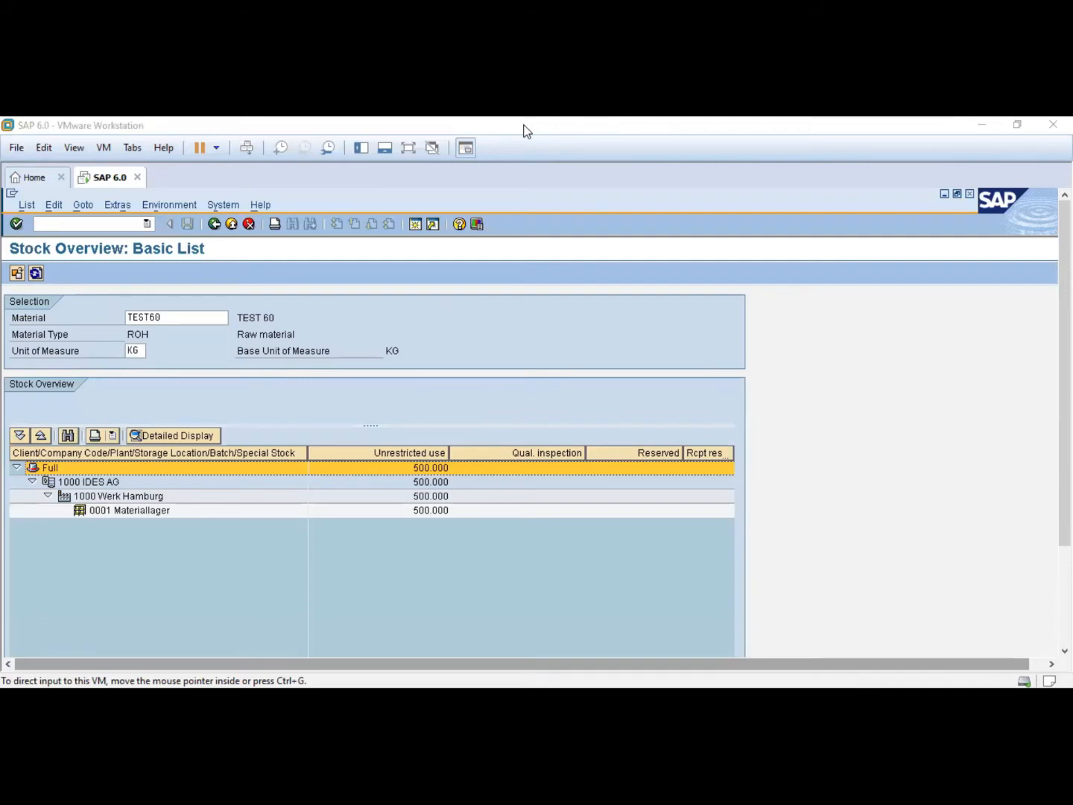
key("alt+Tab")
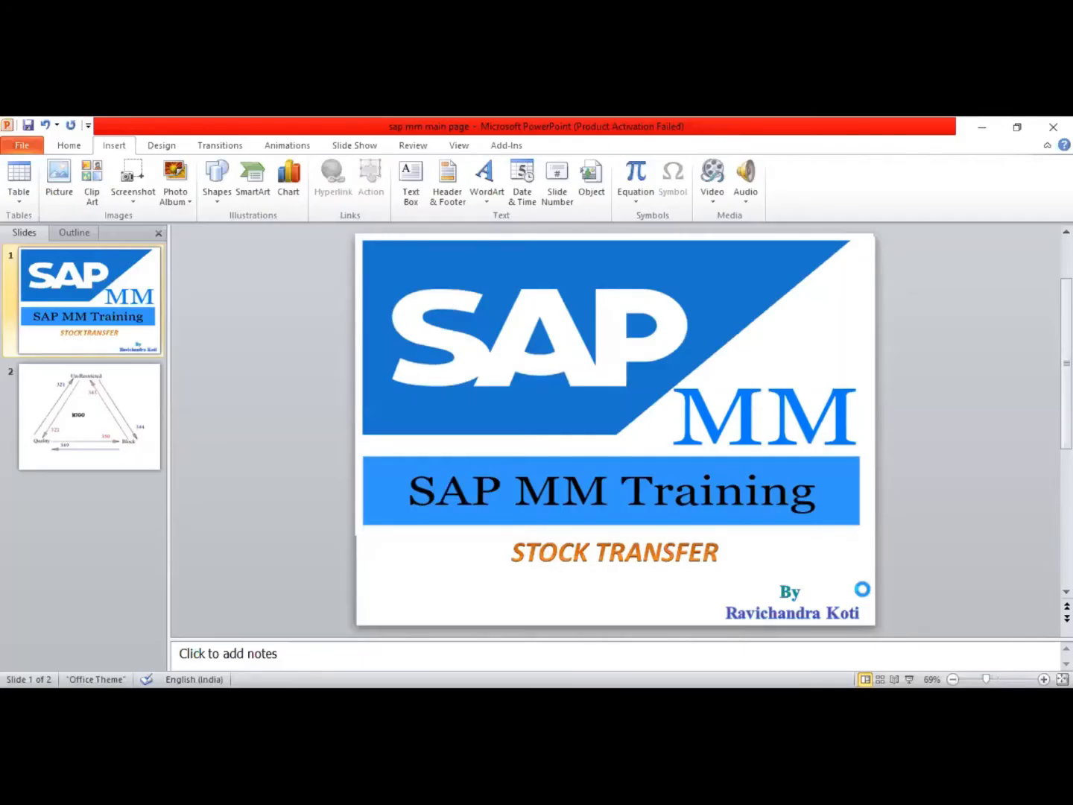
scroll(835, 572, "up", 1)
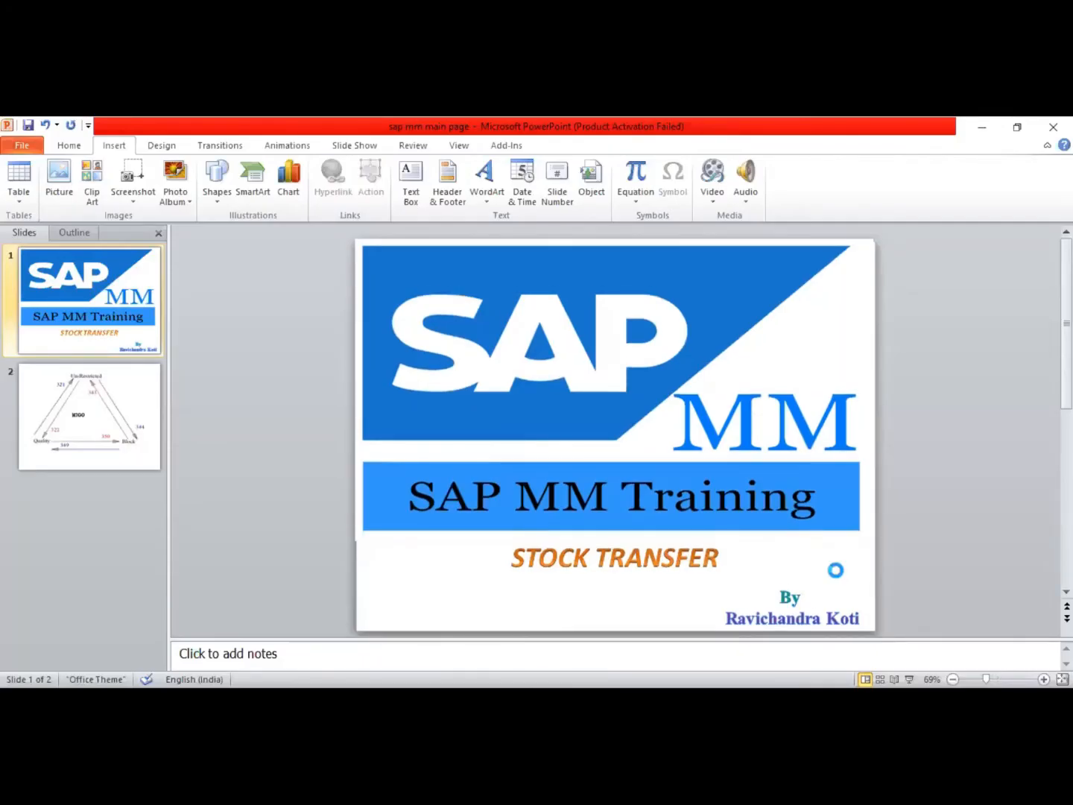
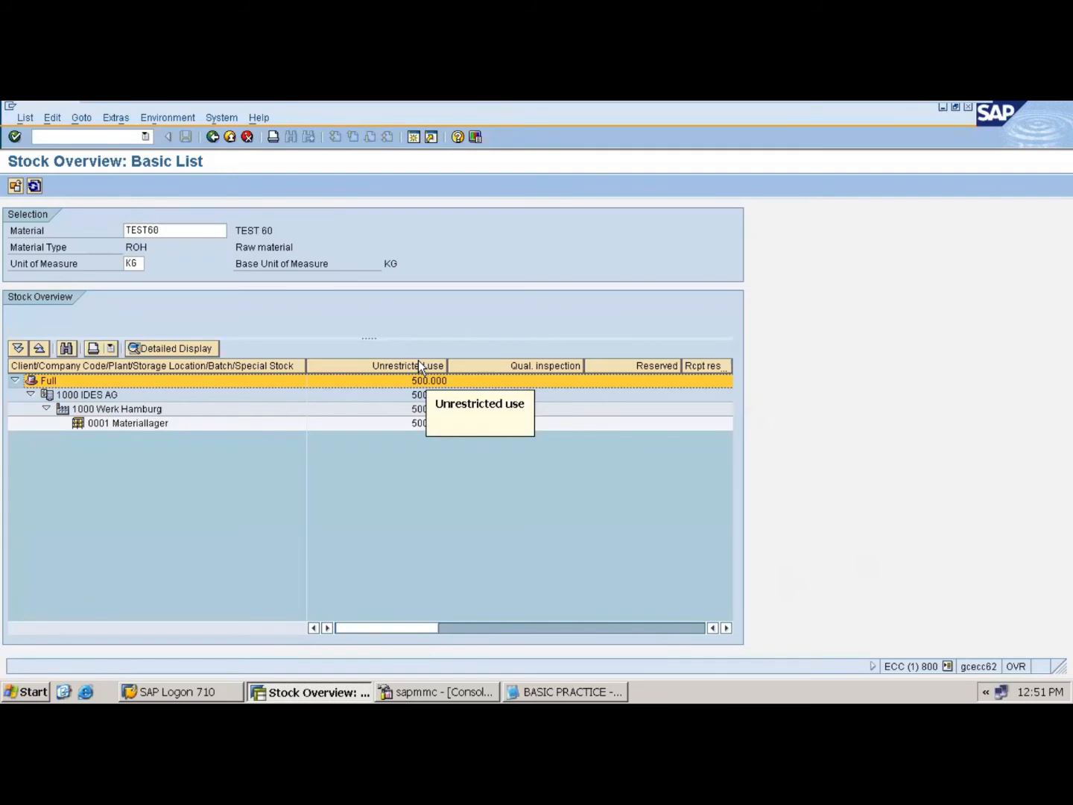
- Switch to the Notepad notes and add the line "UNST----> QAULITY ----> 322" below MMBE
left_click(570, 691)
type("UNST")
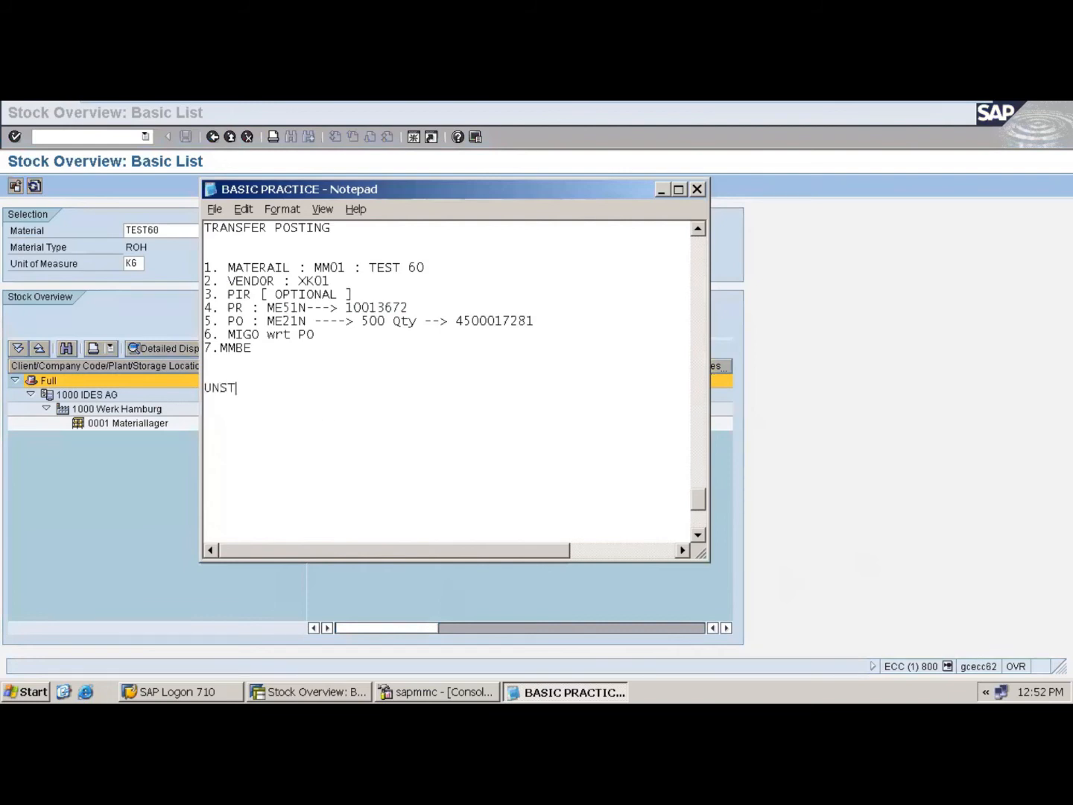
type("----> QAULITY ----> 322")
- Write the reverse transfer "QAULITY ---> UNST" on the next line, reusing copied text from the line above
left_click_drag(338, 386, 204, 388)
key("ctrl+c")
left_click(237, 405)
key("ctrl+v")
left_click(284, 402)
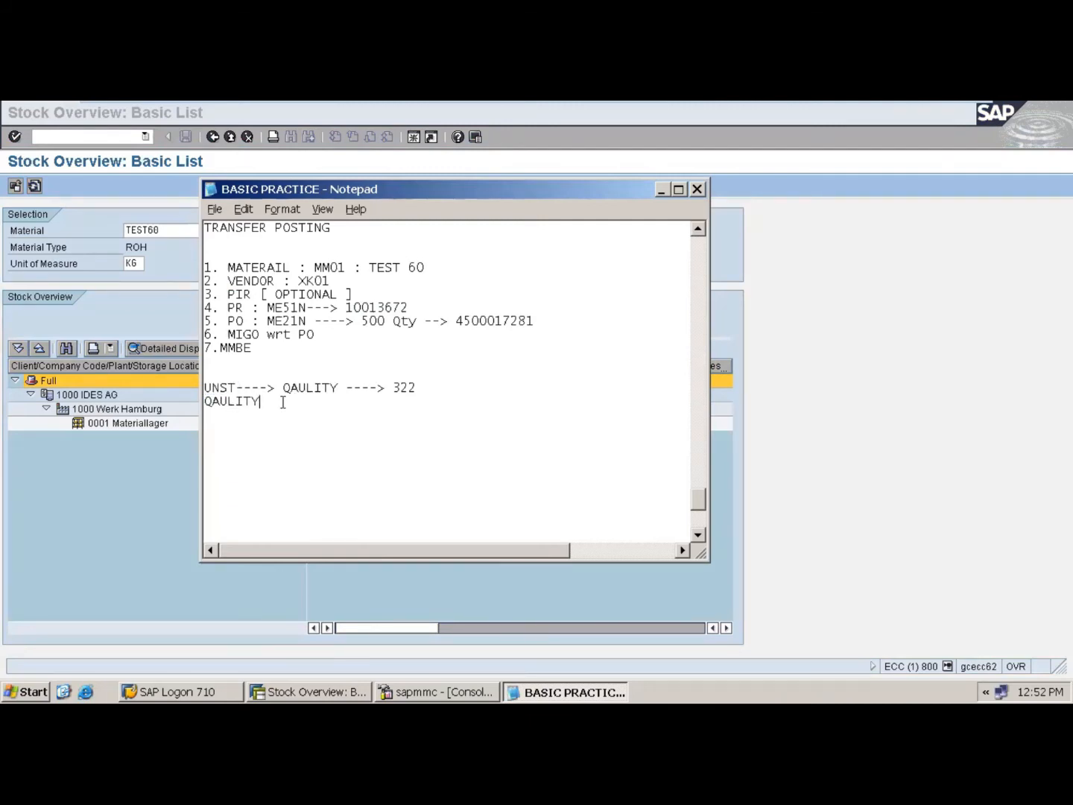
type("--->")
key("ctrl+v")
- Complete the reverse transfer line with "----> 321" and add blank lines below it
left_click_drag(429, 388, 345, 388)
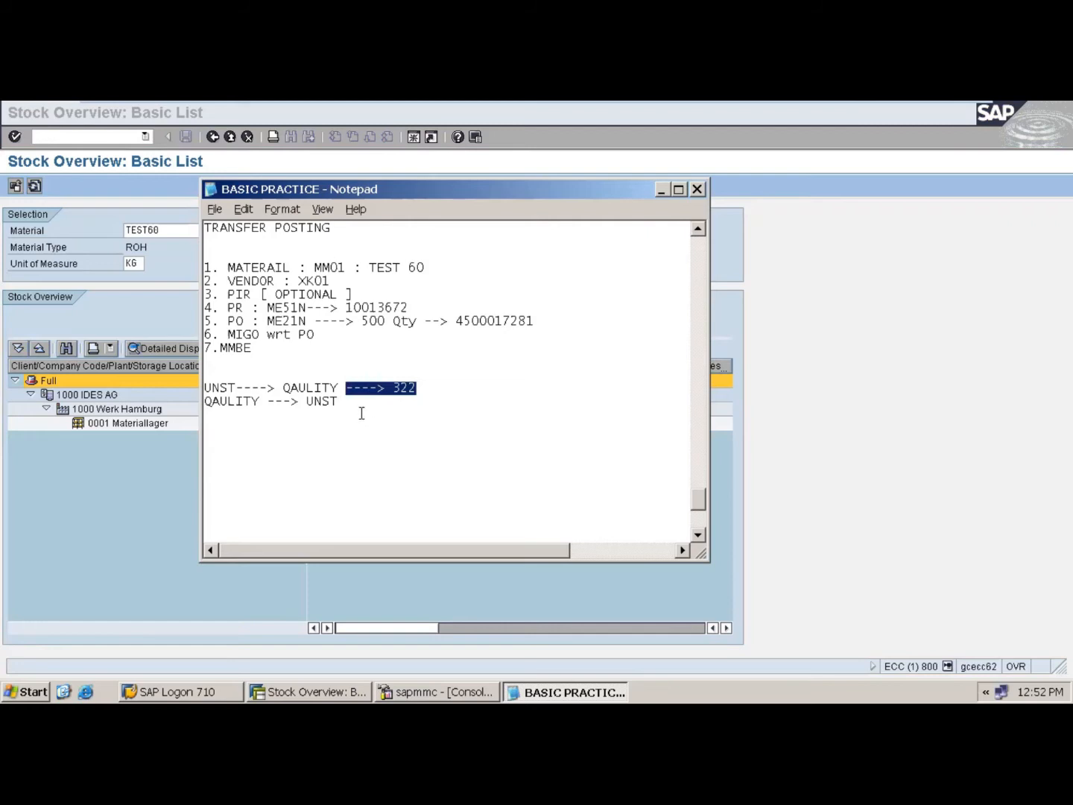
left_click(360, 403)
key("ctrl+v")
key("BackSpace")
type("1")
key("Return")
key("Return")
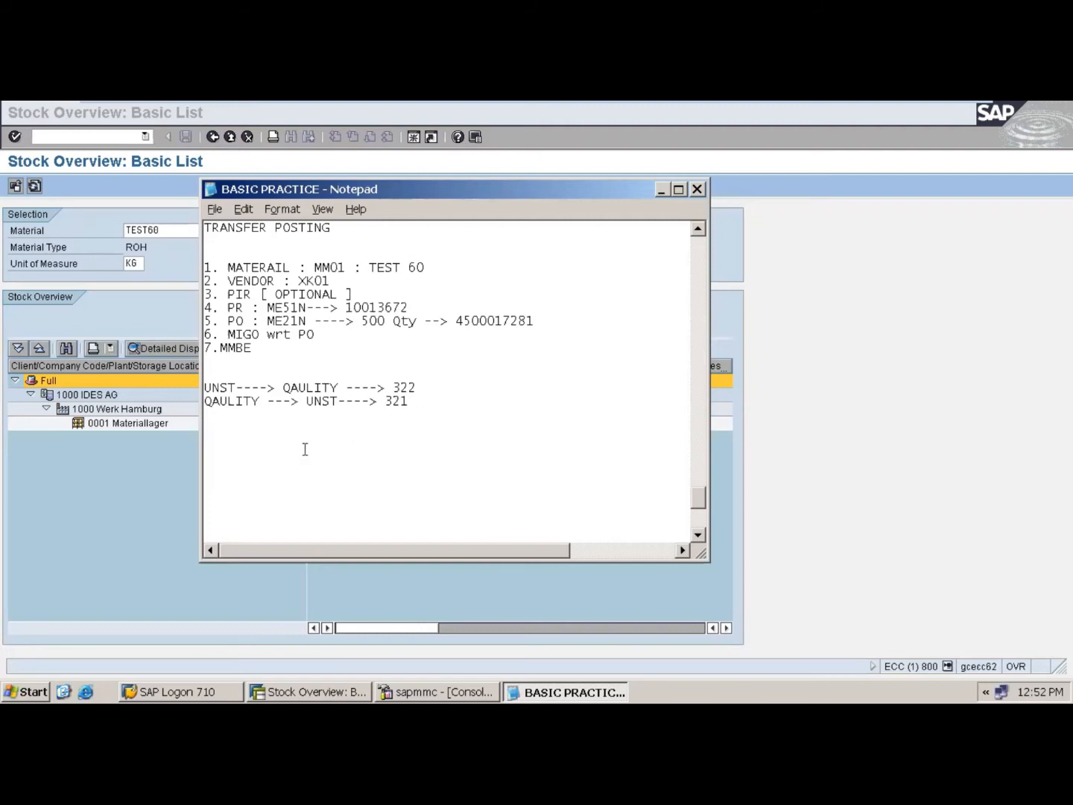
- Return to the SAP stock overview and open a second SAP session
left_click(821, 497)
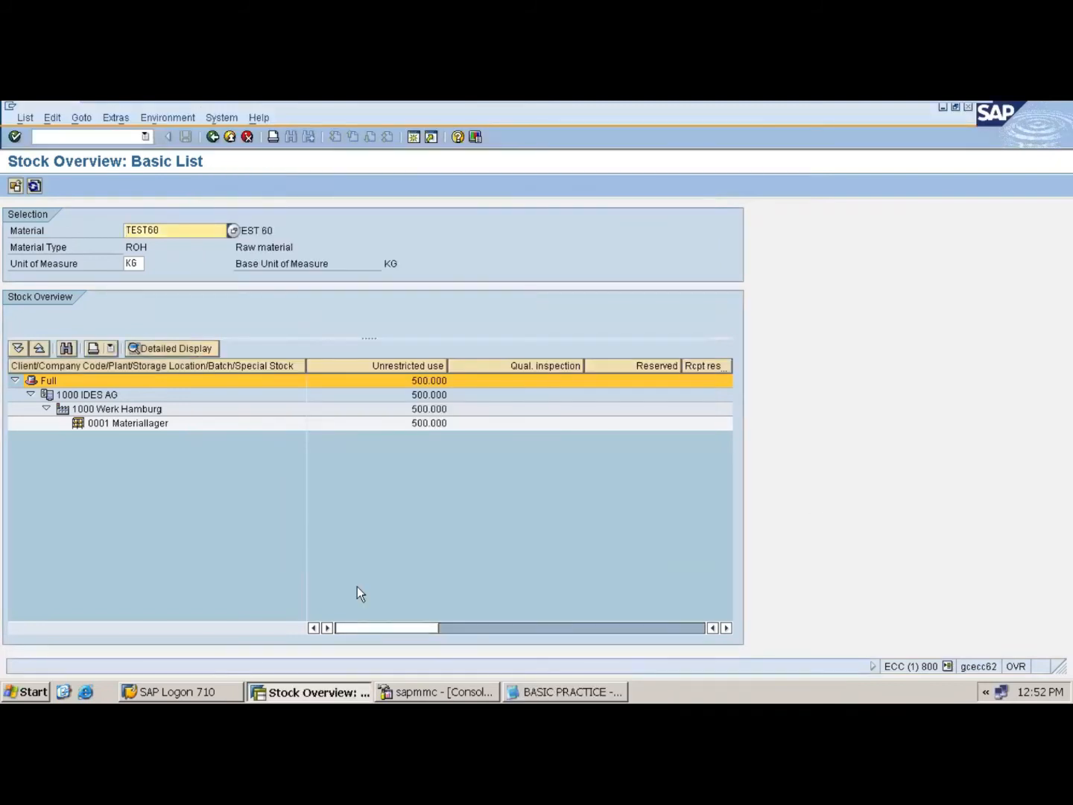
left_click(415, 136)
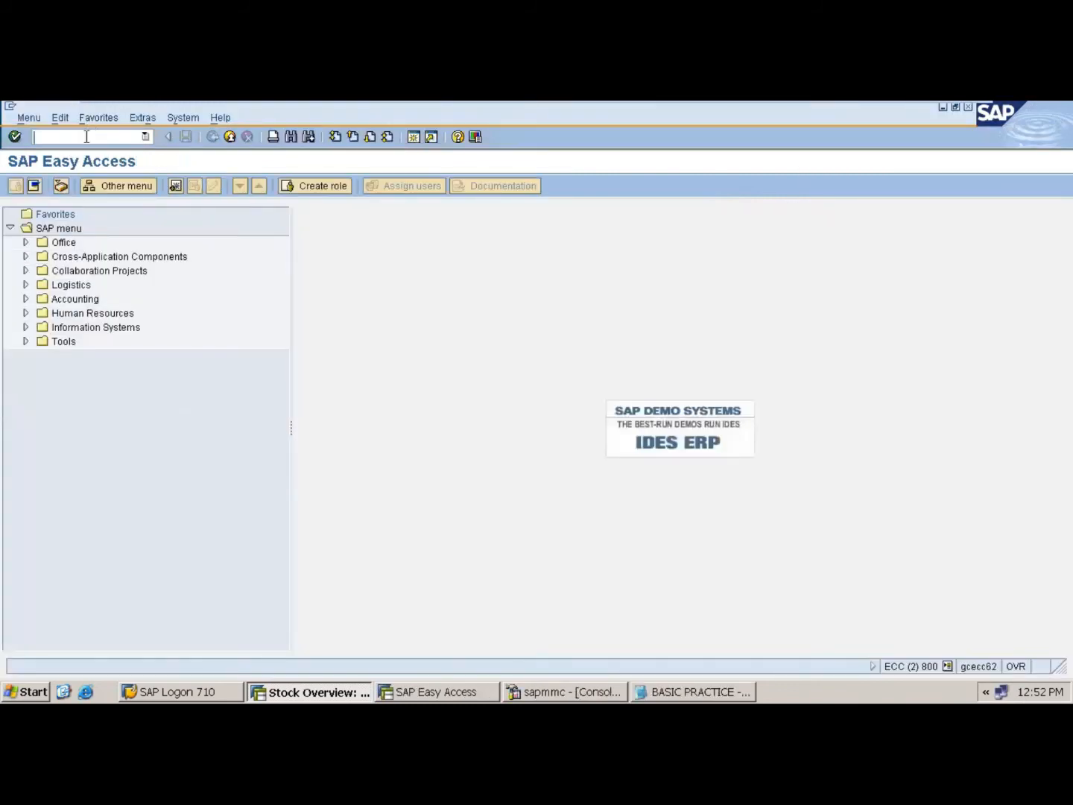
- Add a "MIGO" heading directly above the two transfer lines in the Notepad notes
left_click(689, 694)
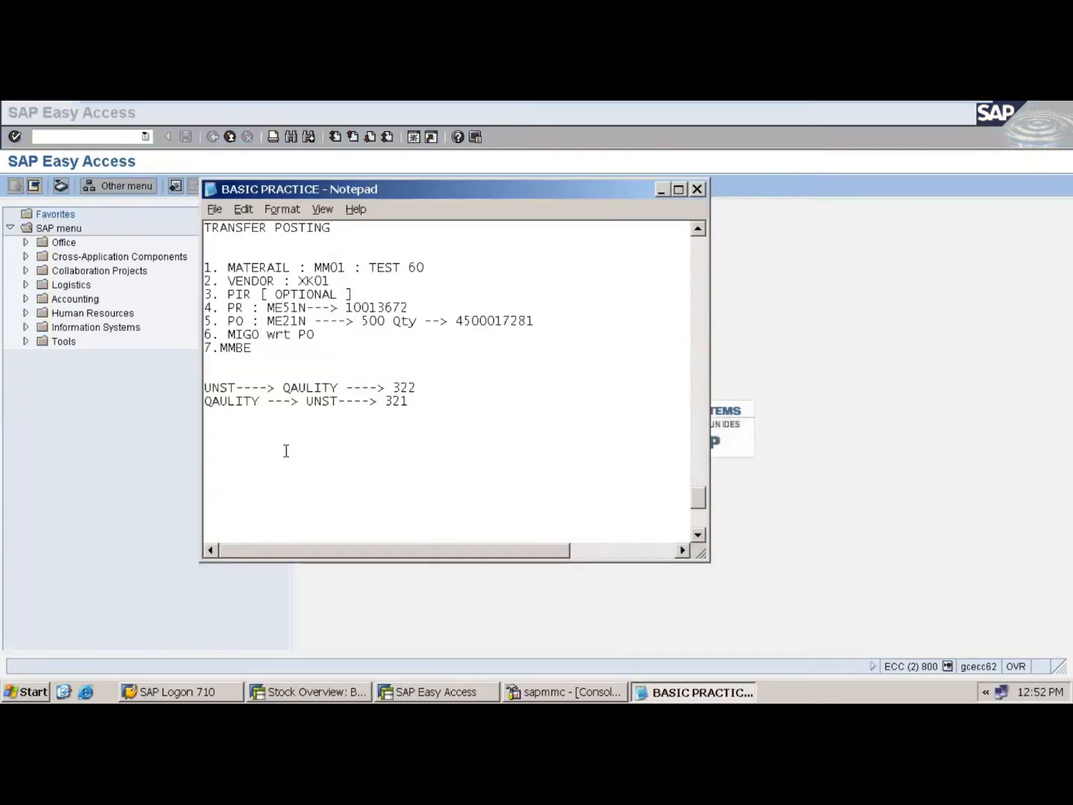
type("MIGO")
left_click_drag(245, 430, 205, 429)
key("ctrl+x")
left_click(226, 375)
key("Return")
key("Return")
key("ctrl+v")
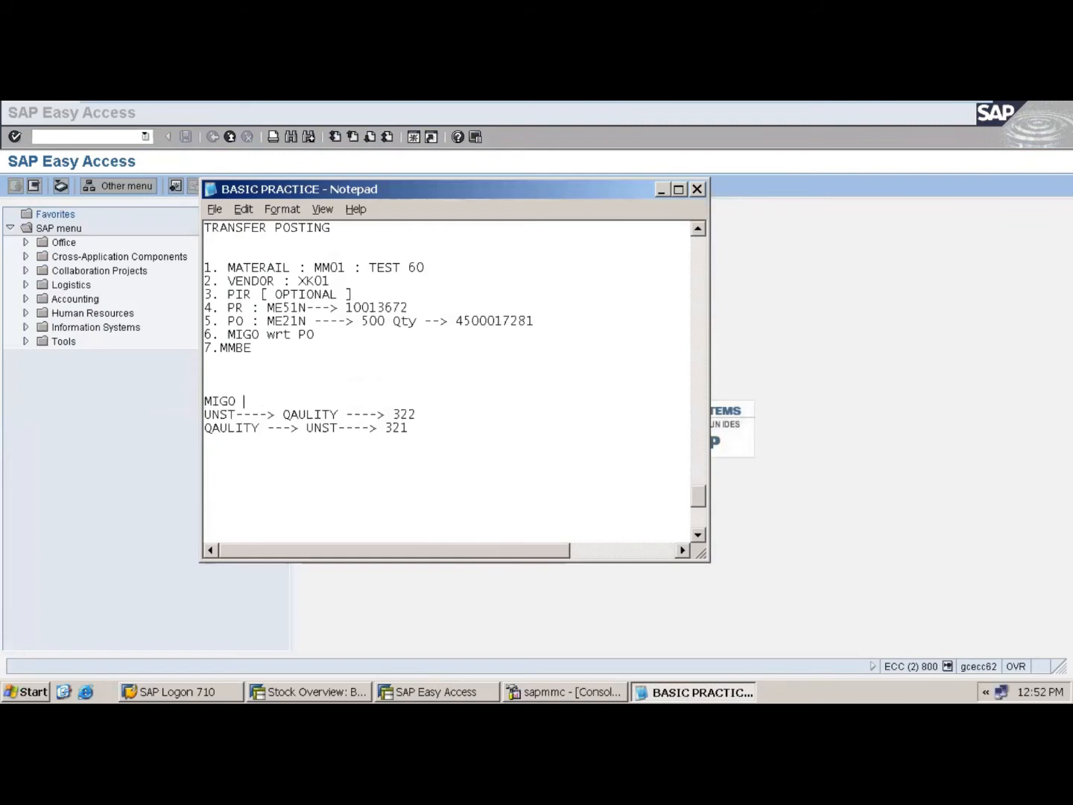
- Insert a blank line below the MIGO heading and extend the heading with "---> TP"
key("Return")
left_click(257, 403)
type("---> T")
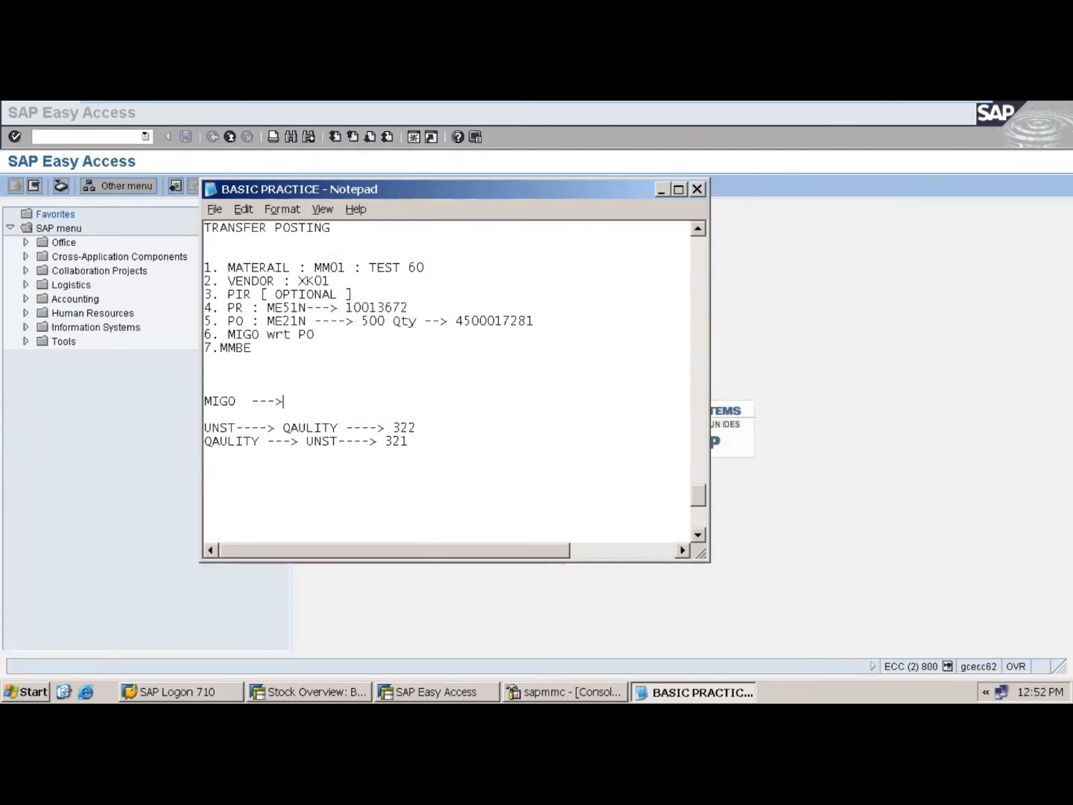
type("P")
- Open transaction MIGO in the second SAP session and set it to A08 Transfer Posting with reference R10 Other
left_click(106, 369)
type("/nmigo")
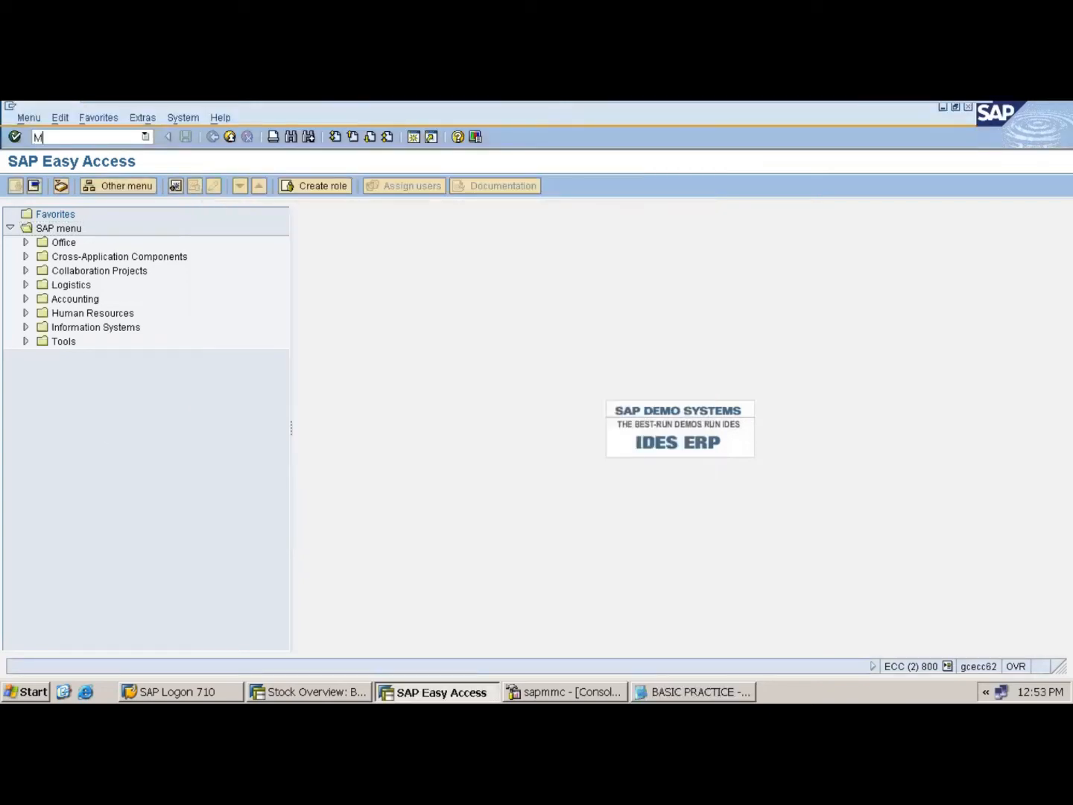
key("Return")
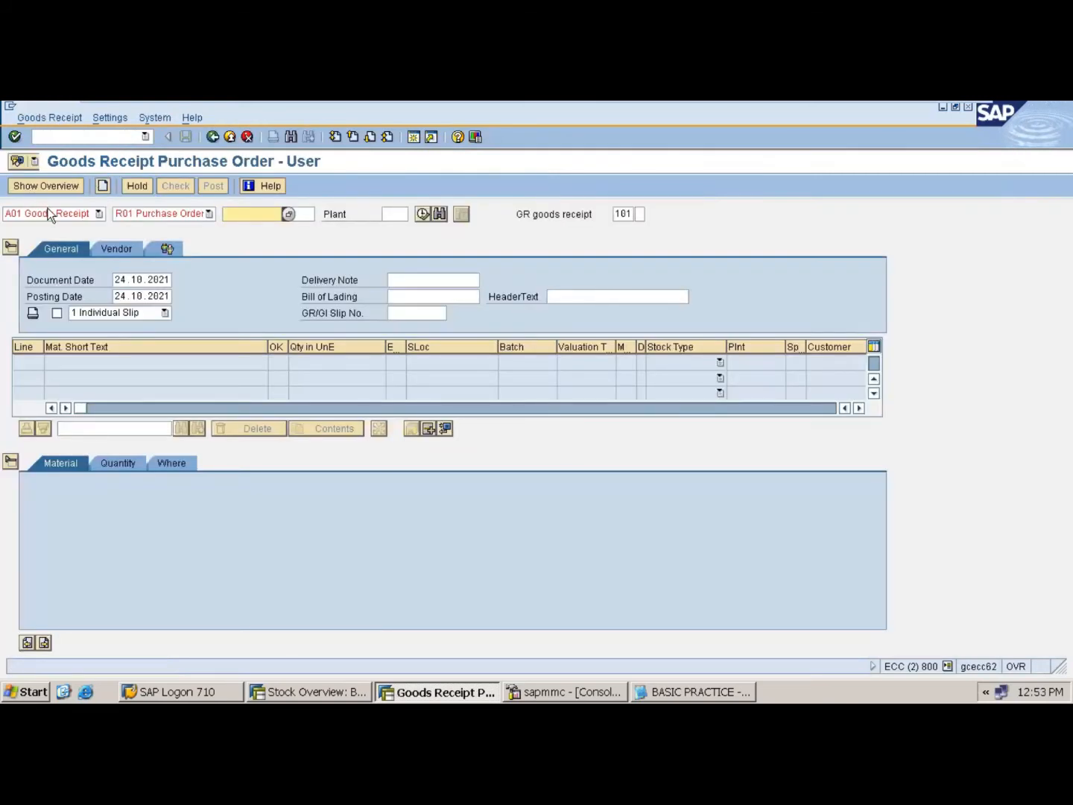
left_click(49, 214)
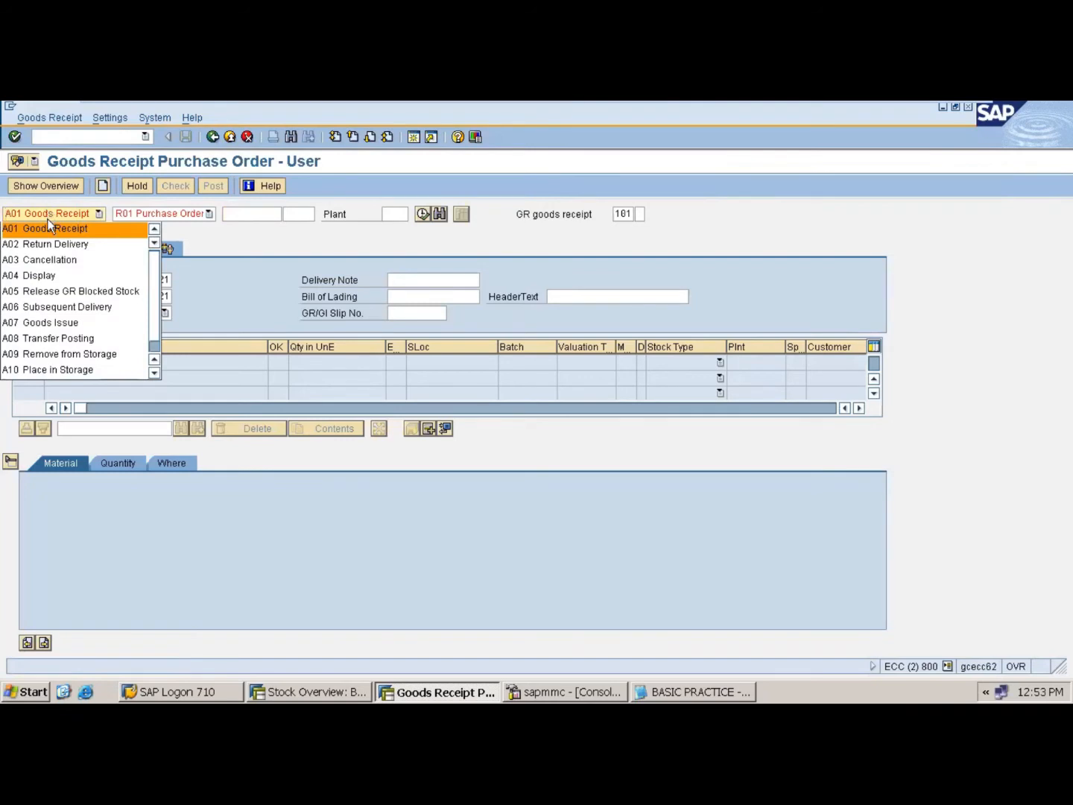
left_click(58, 339)
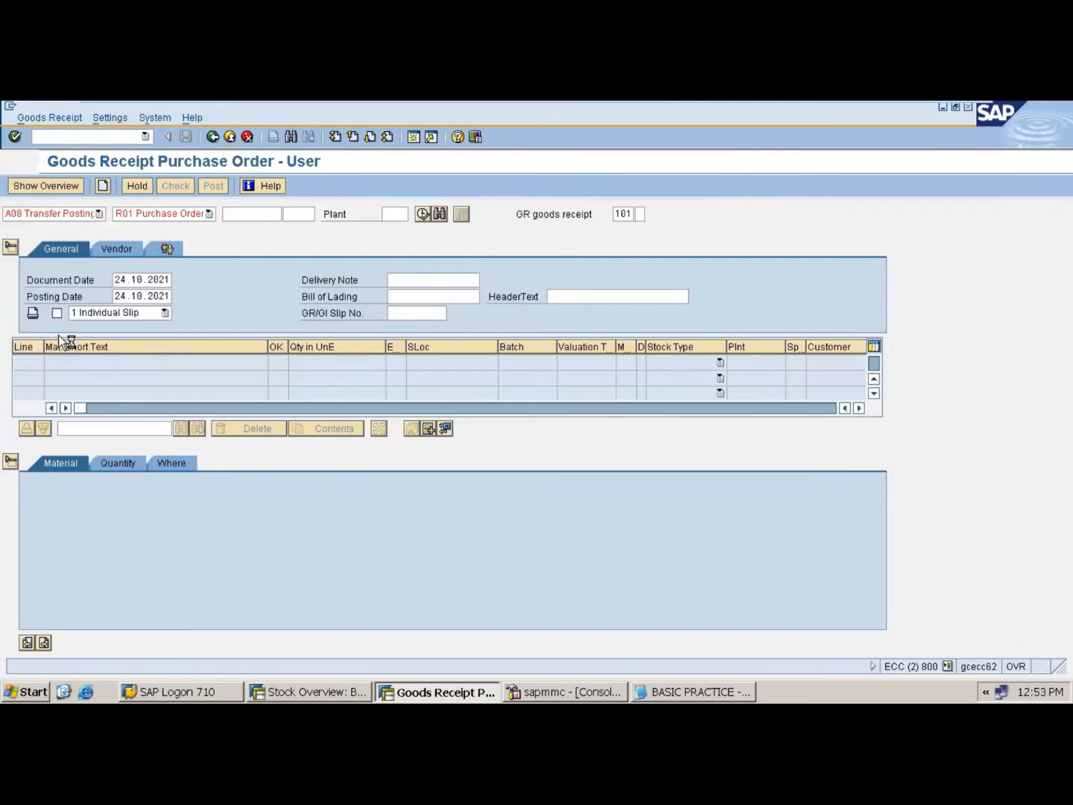
left_click(156, 215)
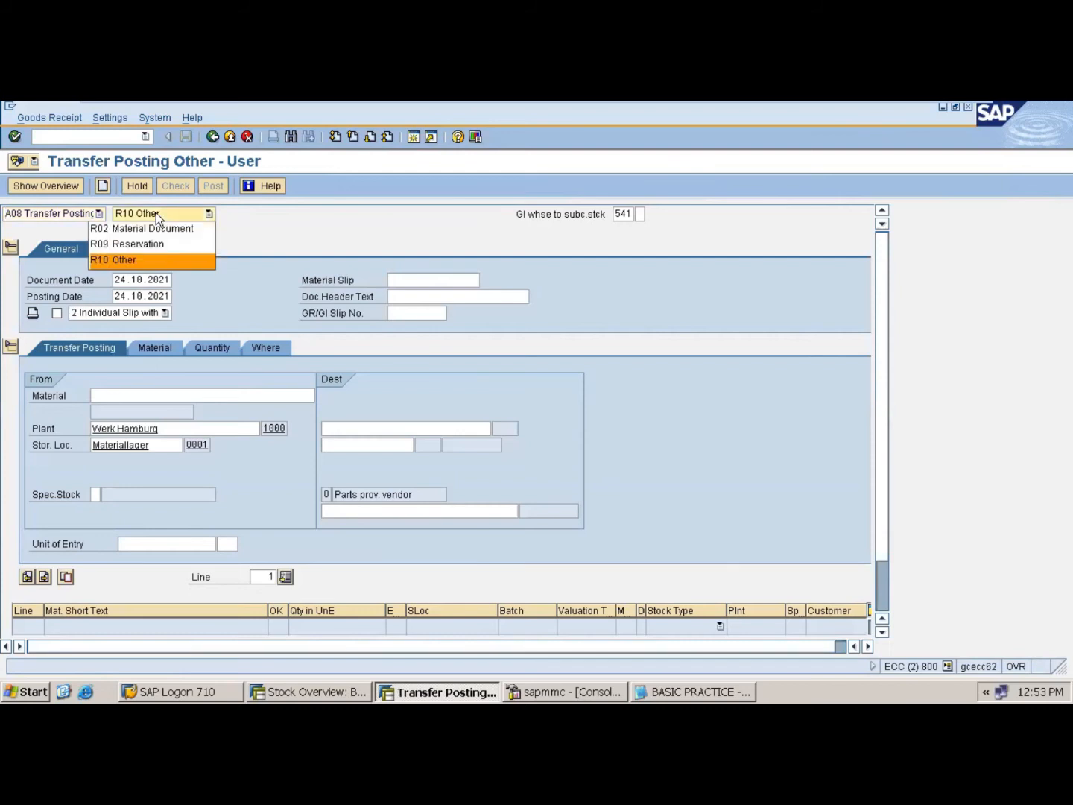
left_click(155, 215)
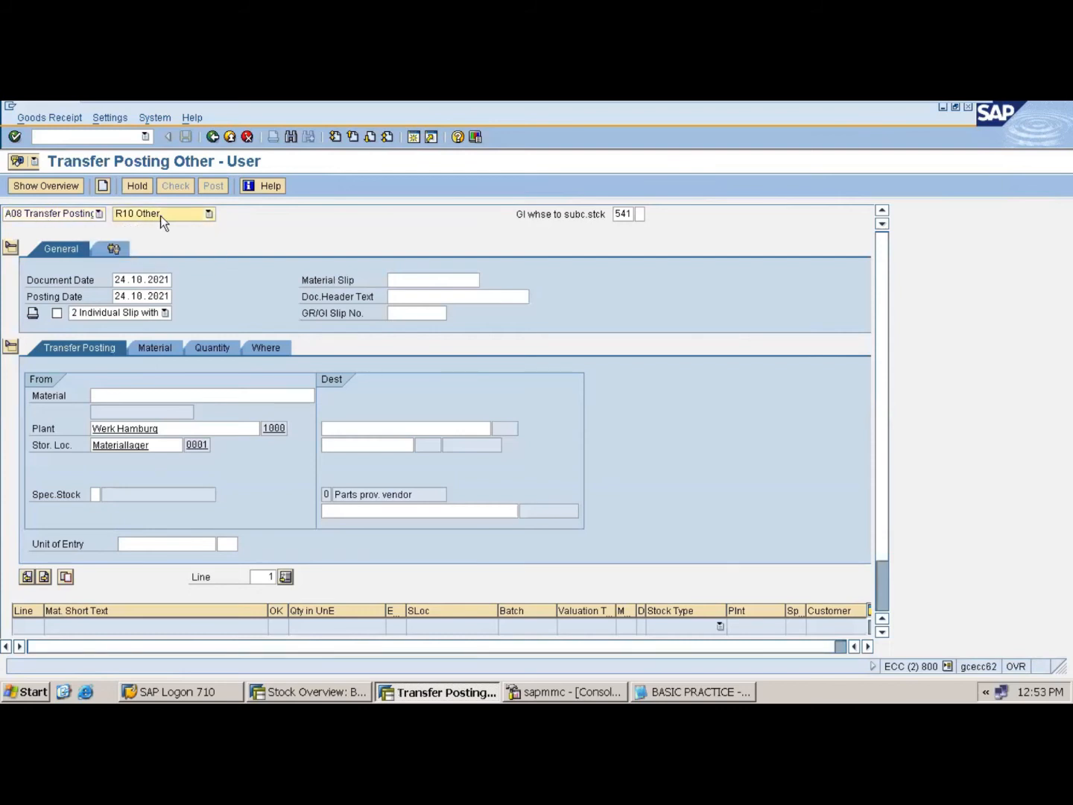
- Extend the MIGO heading in the Notepad notes with "[ A08 ] wrt others R10" and return to the transfer posting
left_click(705, 685)
type("[ A0")
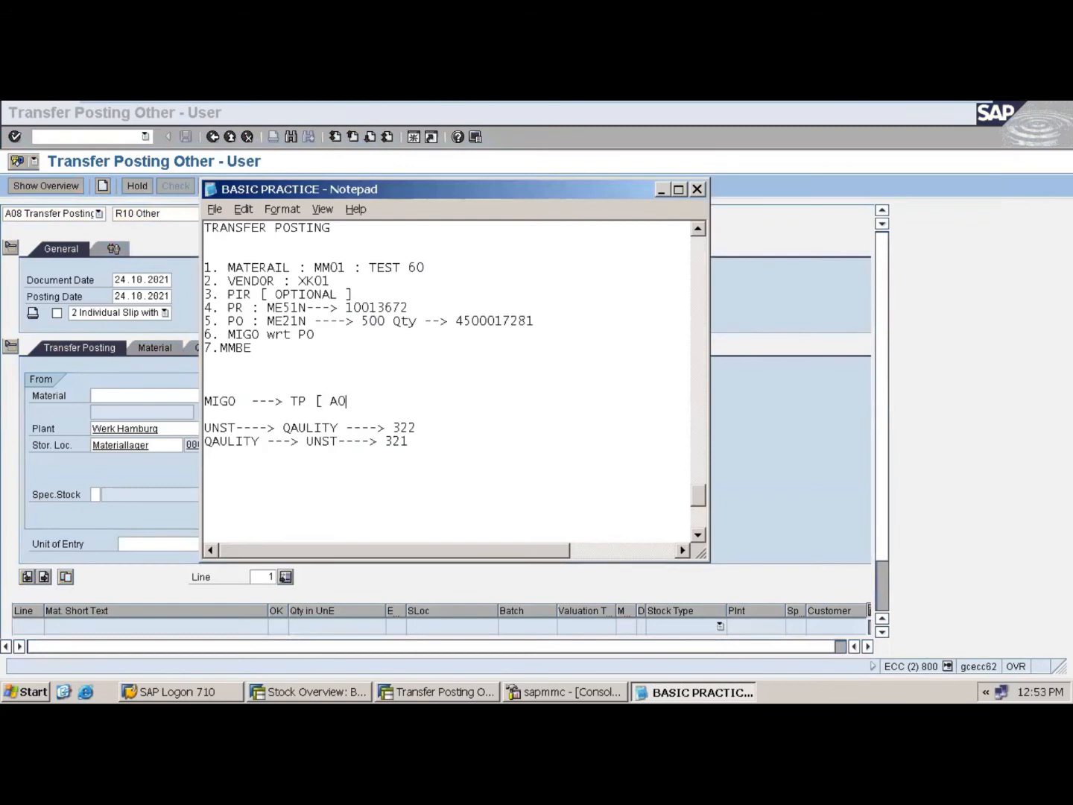
type("8 ] WR")
key("BackSpace")
key("BackSpace")
type("wrt others R10")
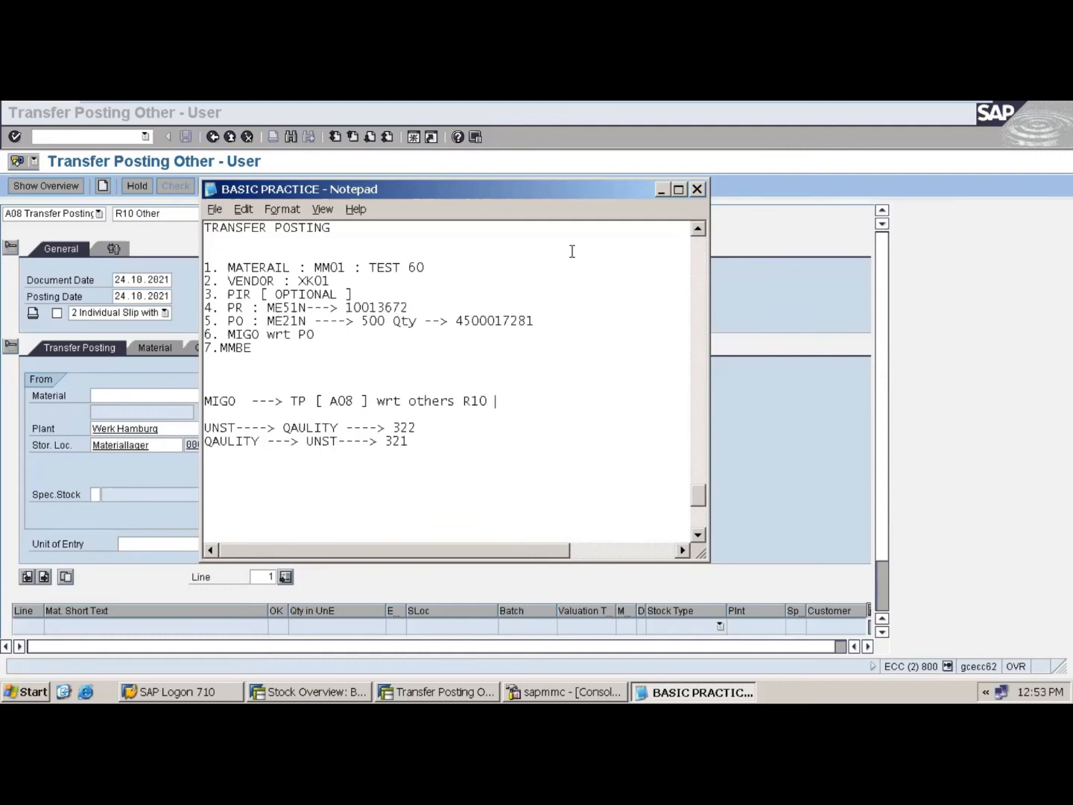
left_click(661, 190)
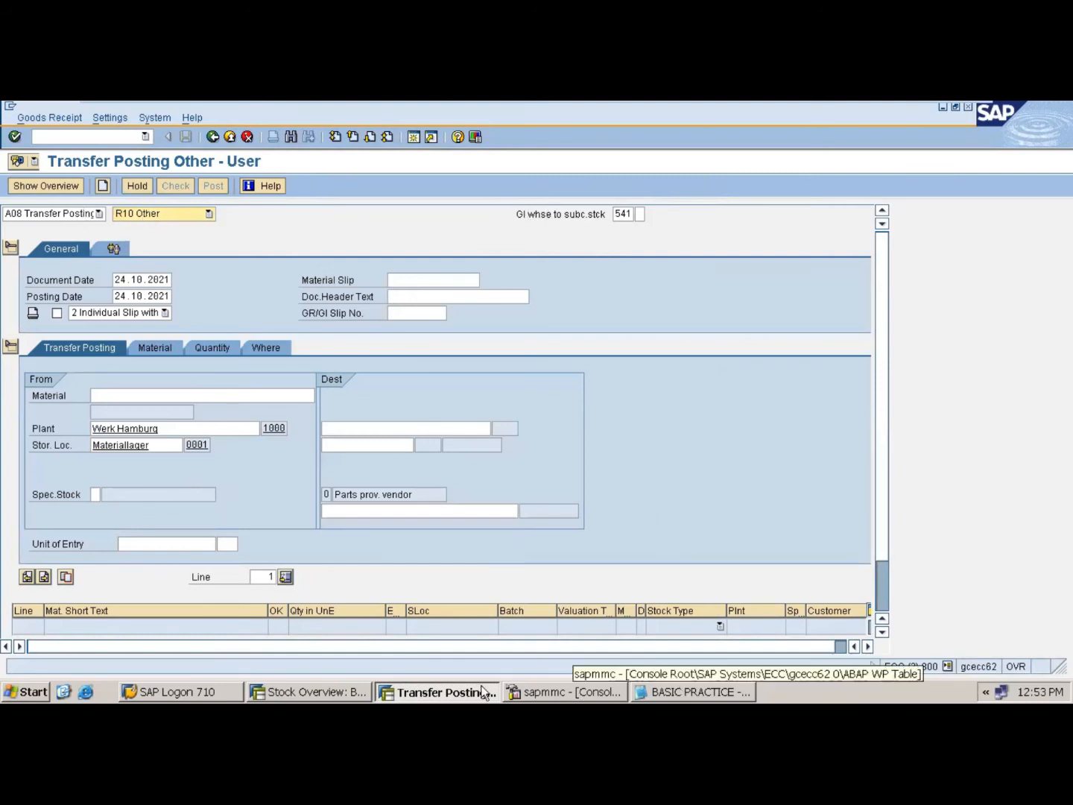
- Review TEST60's unrestricted and quality inspection stock columns and the transfer lines in the Notepad notes
left_click(310, 692)
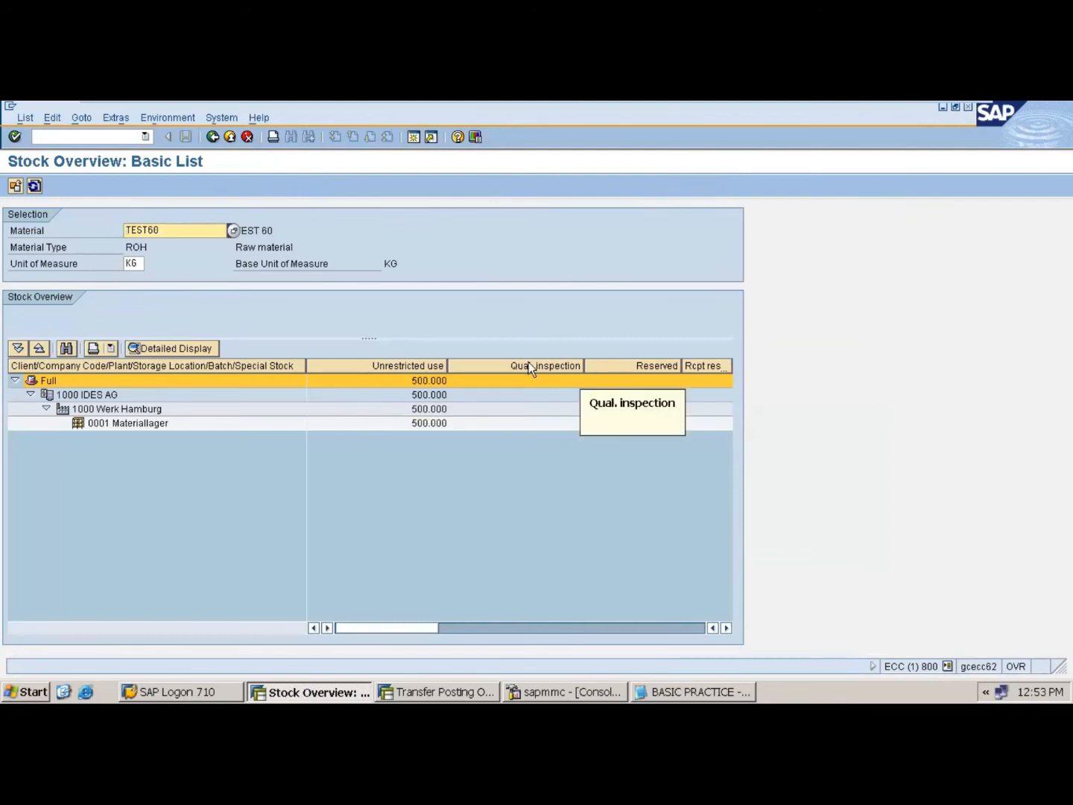
left_click(678, 692)
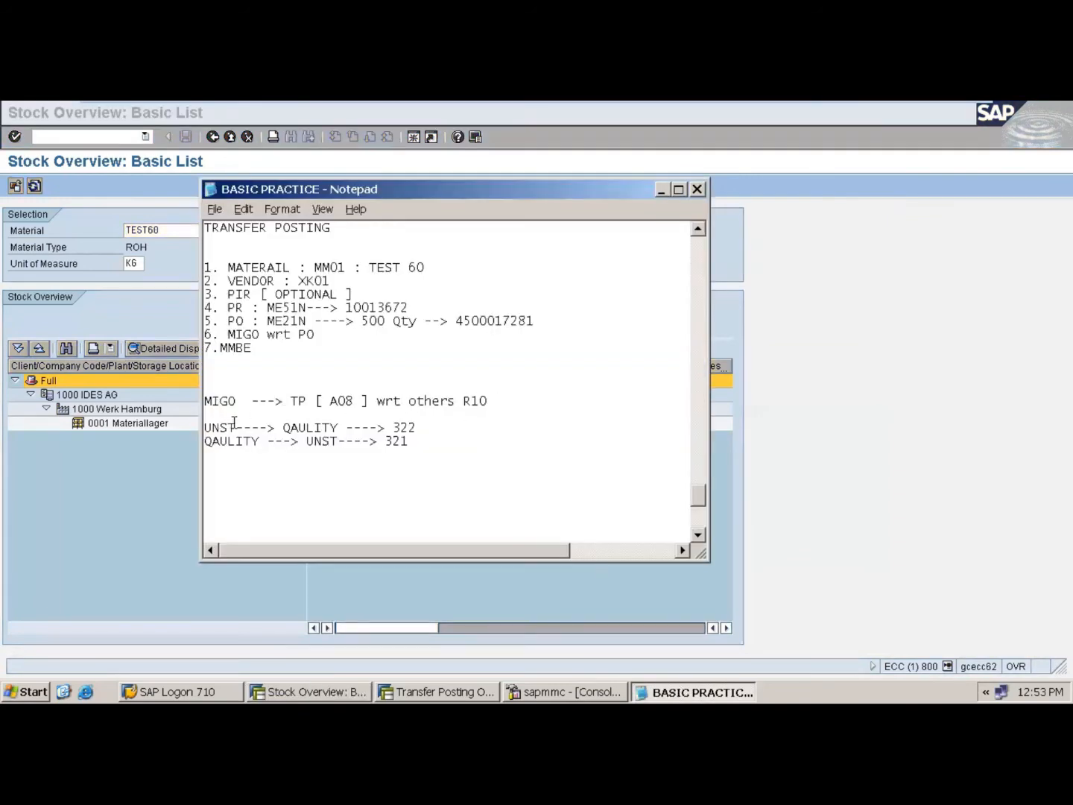
left_click(841, 261)
- Return to the MIGO transfer posting and set its movement type to 322
left_click(426, 692)
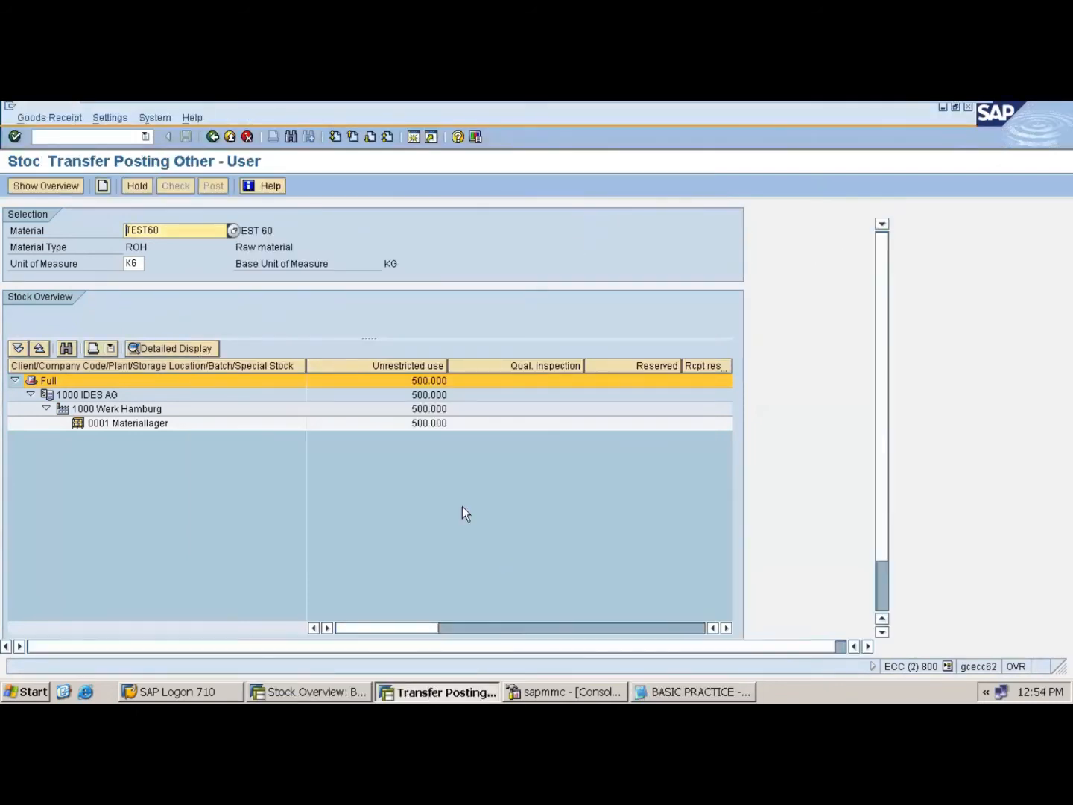
key("BackSpace")
key("BackSpace")
key("BackSpace")
type("32")
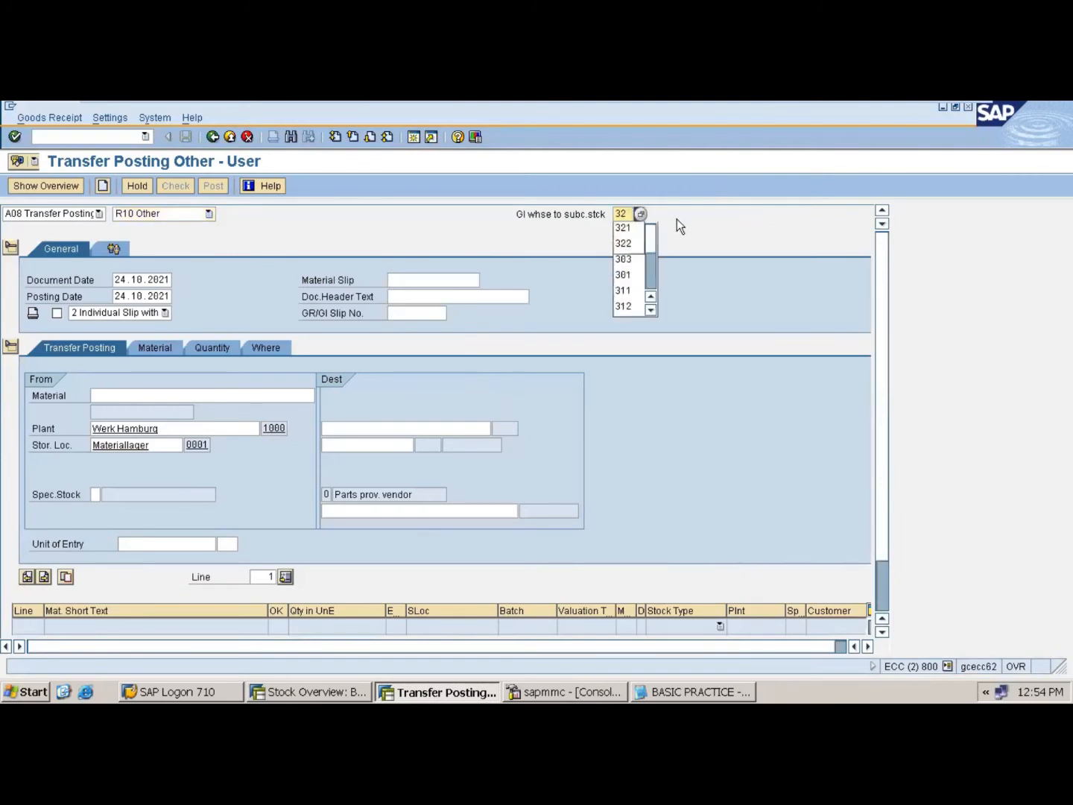
type("2")
key("Return")
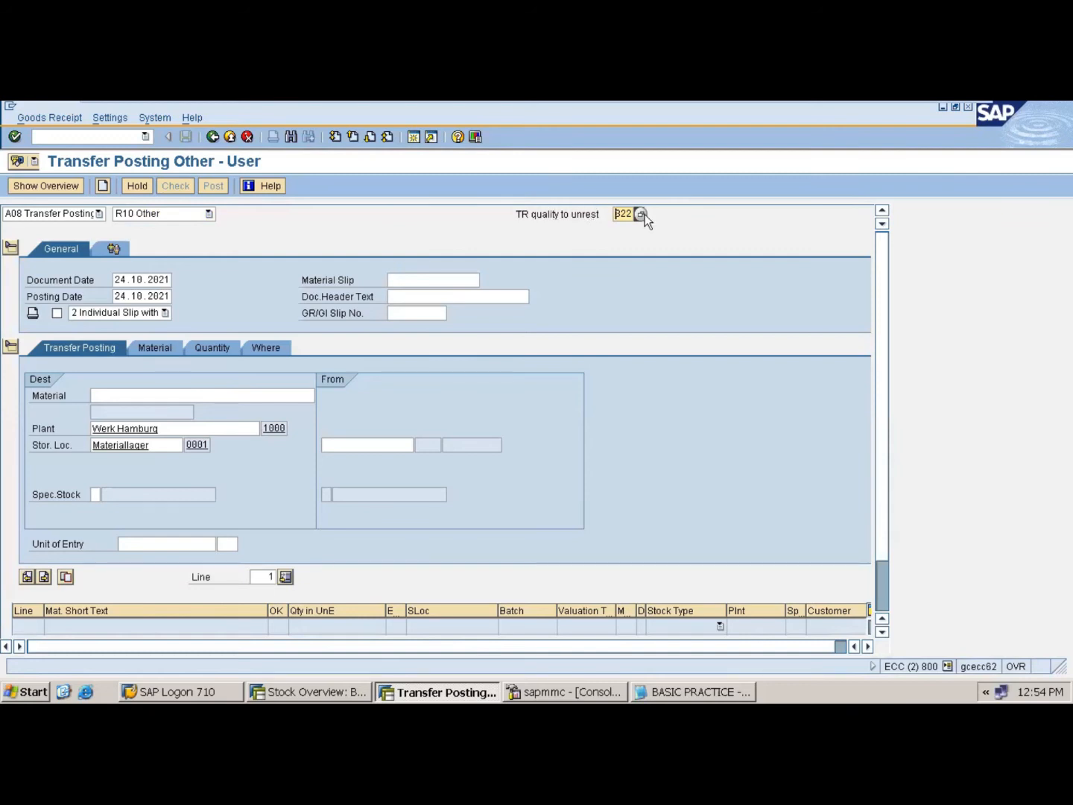
- Switch the movement type to 321 to compare its description, and set it back to 322
key("BackSpace")
type("1")
key("Return")
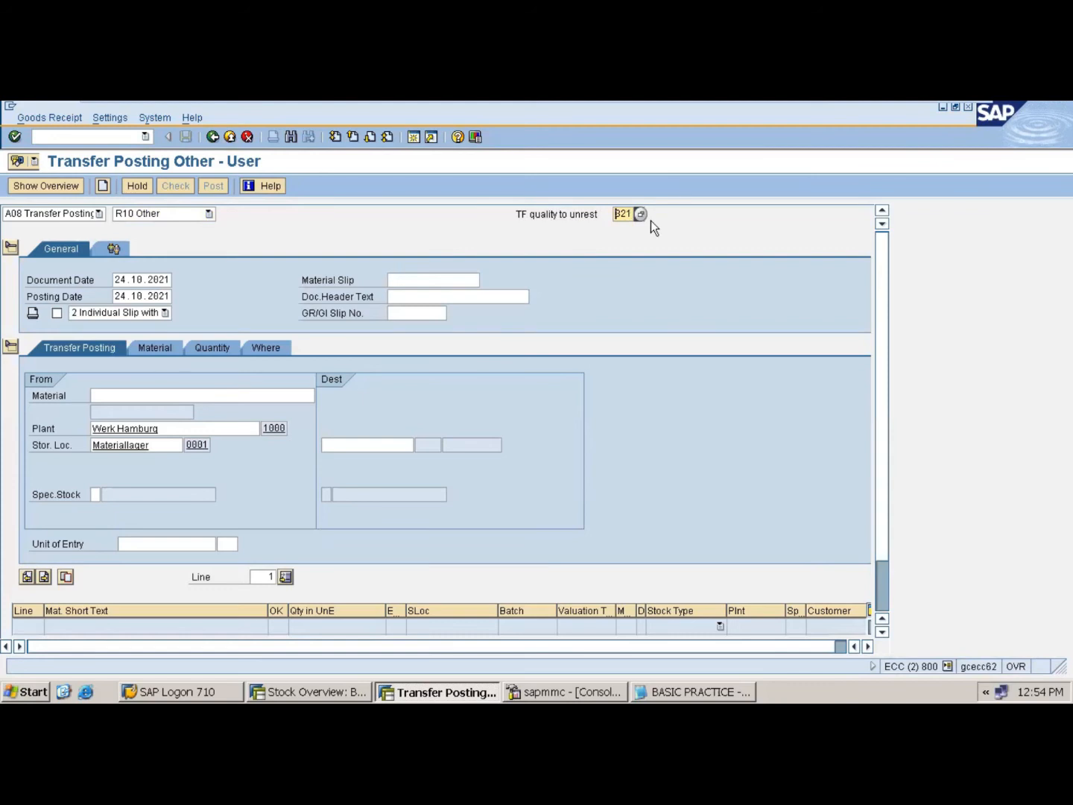
key("BackSpace")
type("2")
key("Return")
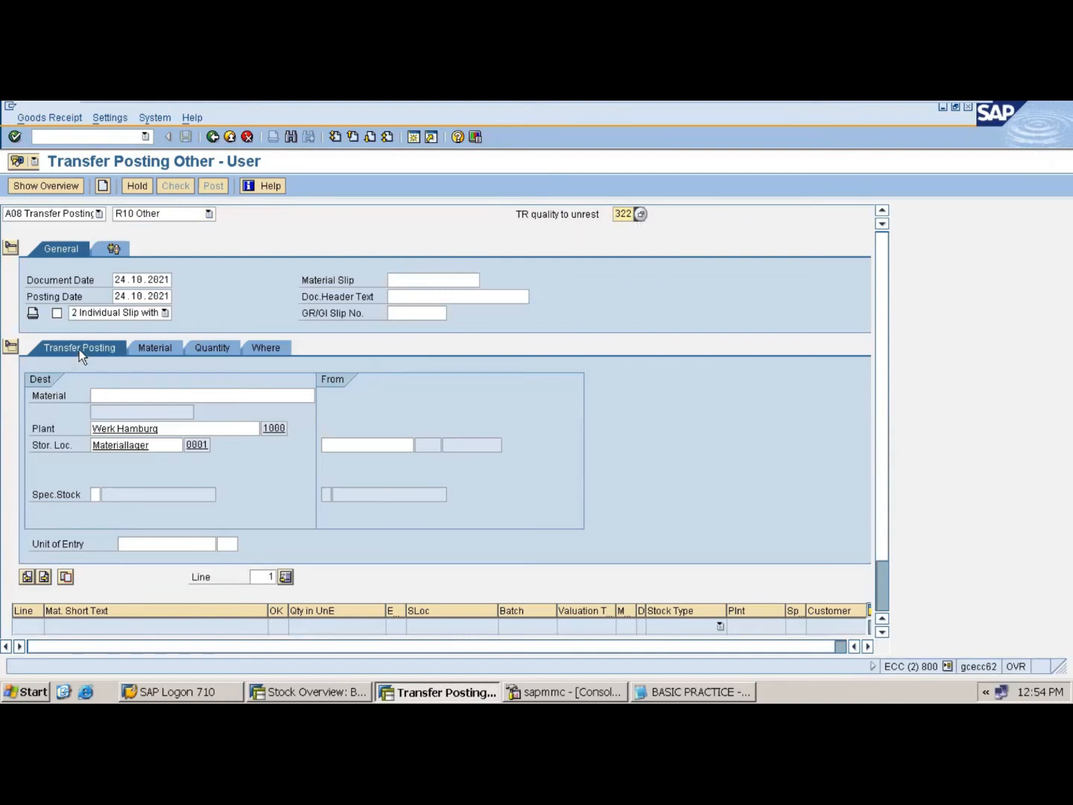
- Enter material test60 as the transfer posting item, keeping plant 1000 and storage location 0001
left_click(108, 395)
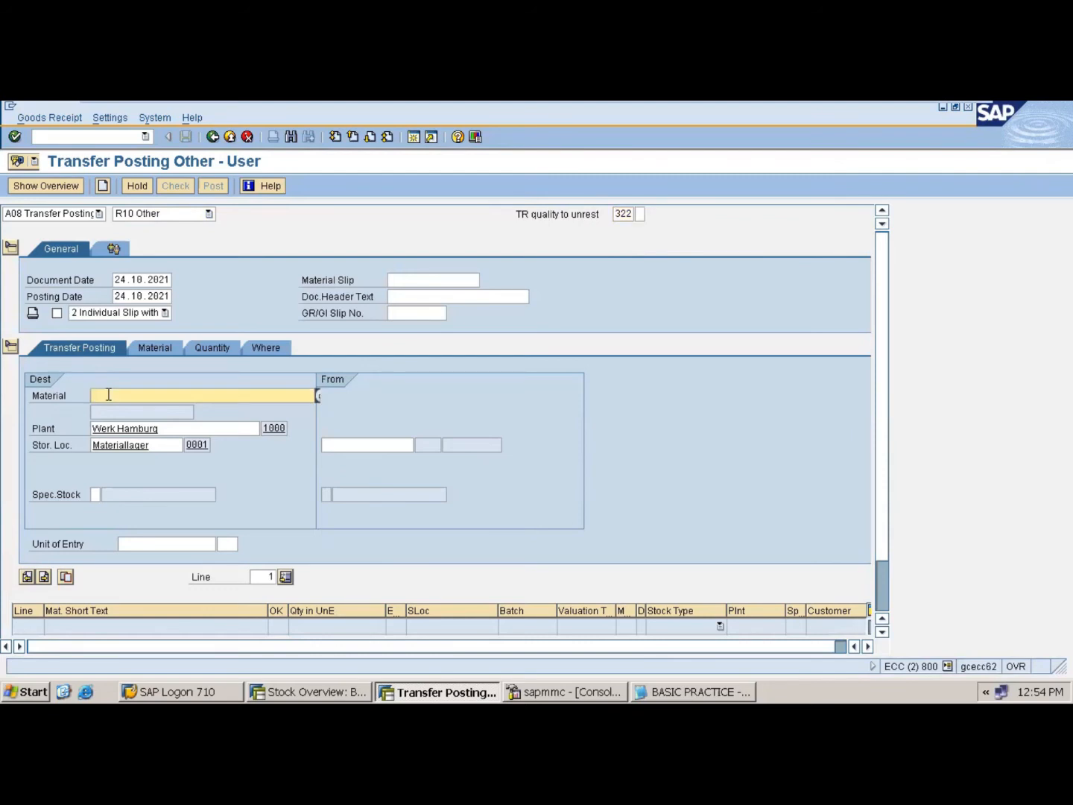
type("test")
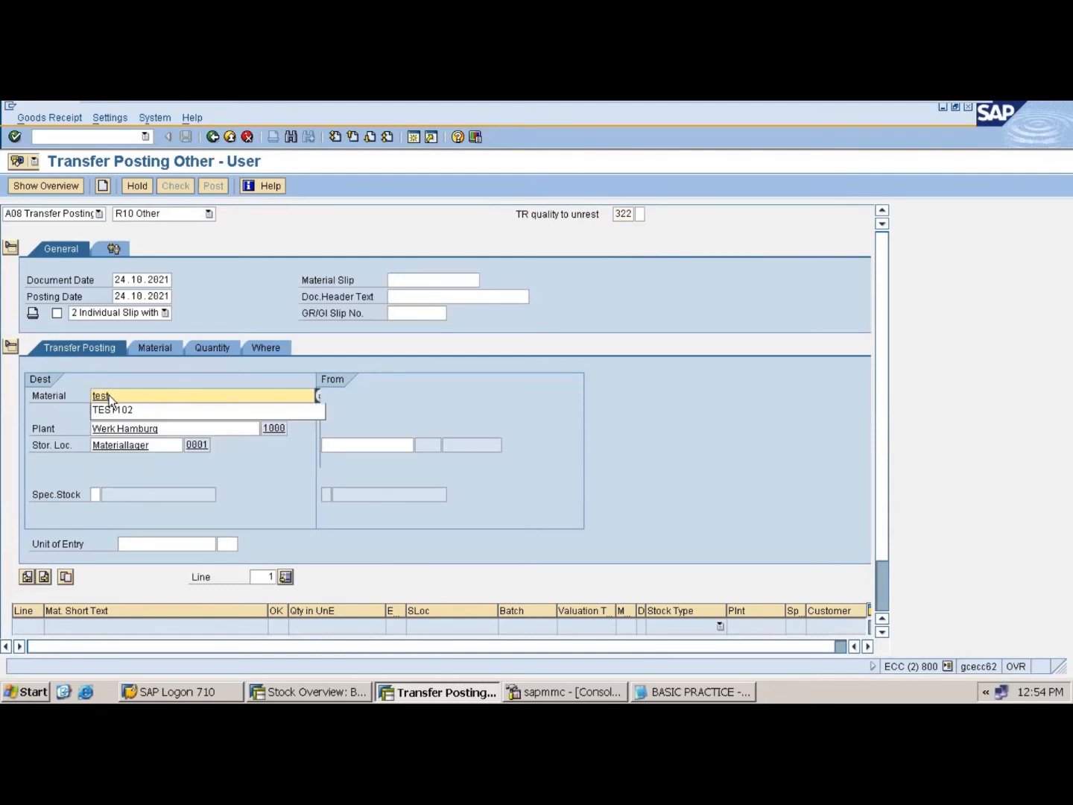
type("60")
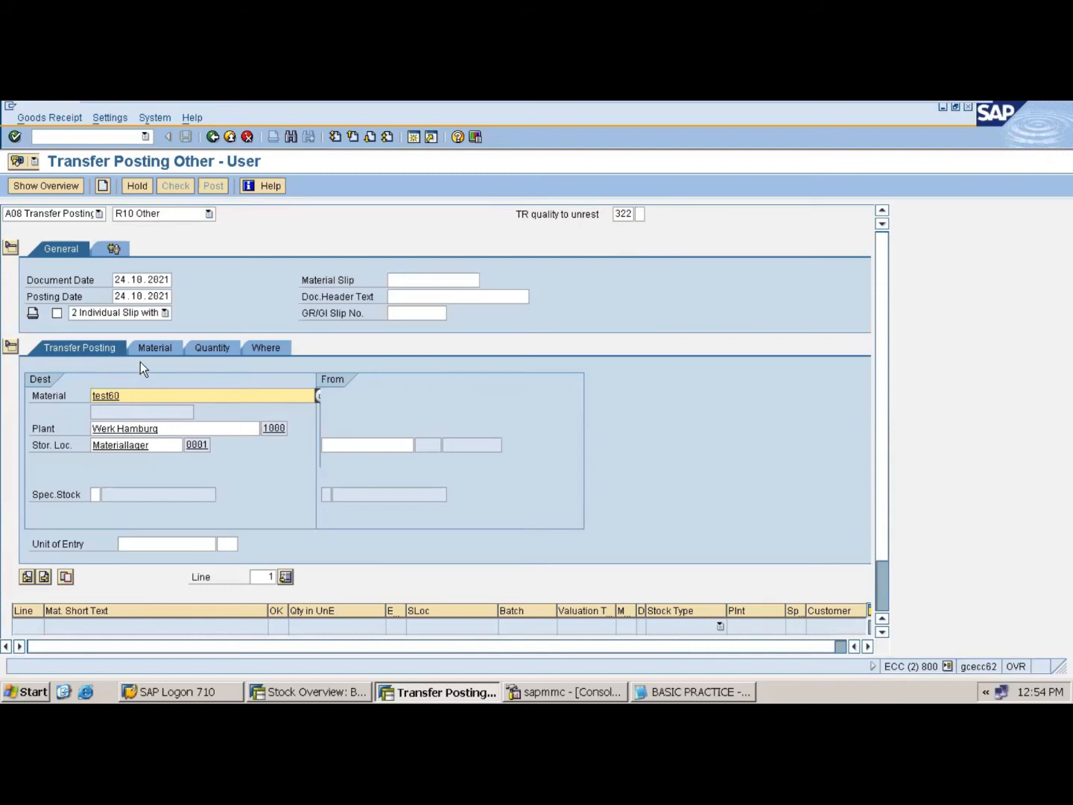
key("Return")
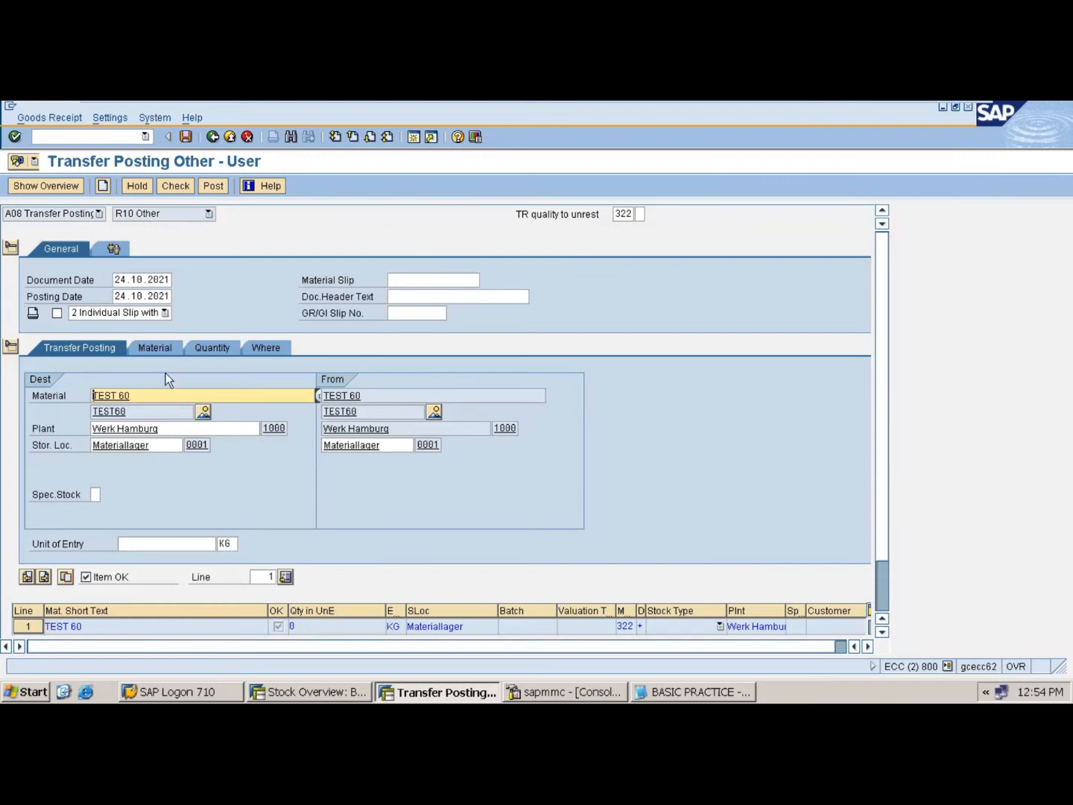
- Review the item's material data and set its quantity in unit of entry to 200 KG
left_click(154, 347)
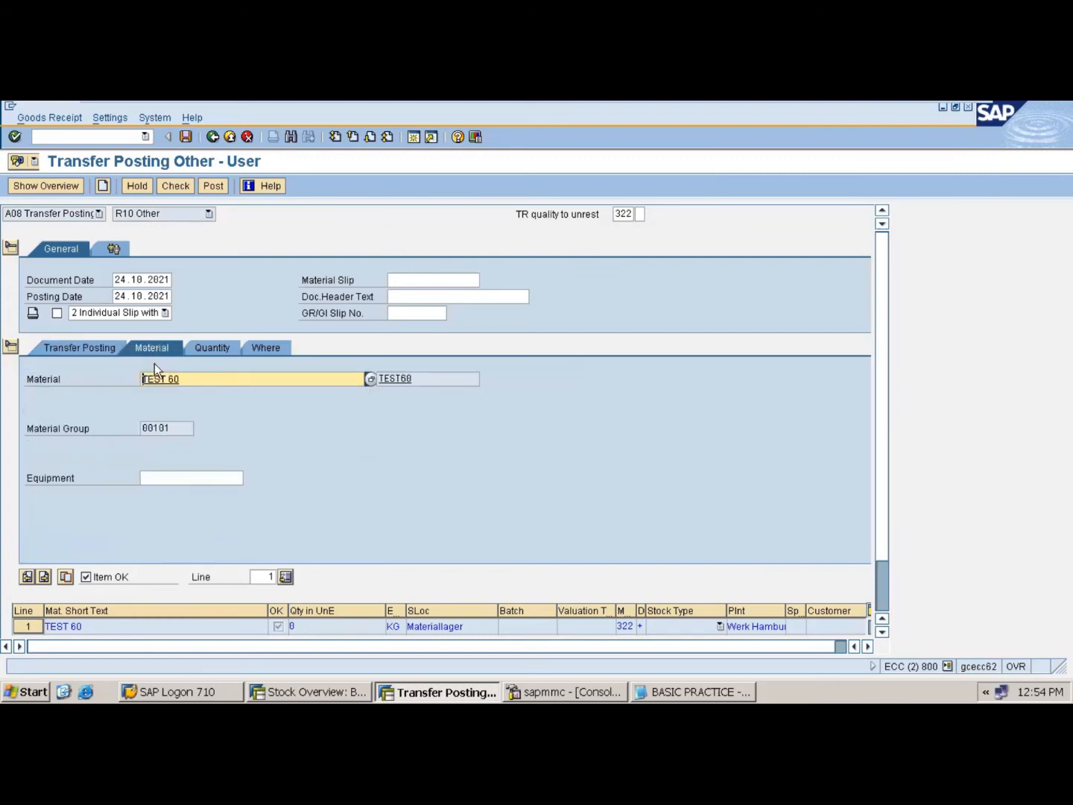
left_click(218, 348)
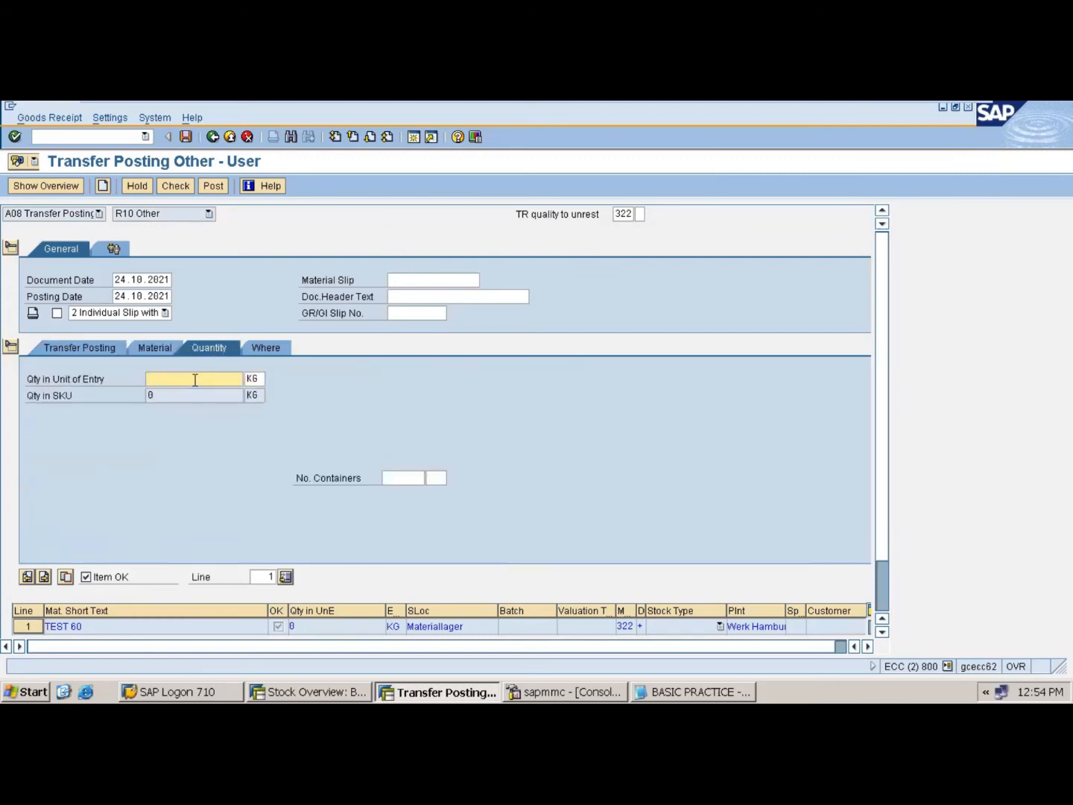
type("200")
key("Return")
- Review the item's movement type and storage location details, and check and post the transfer posting
left_click(262, 347)
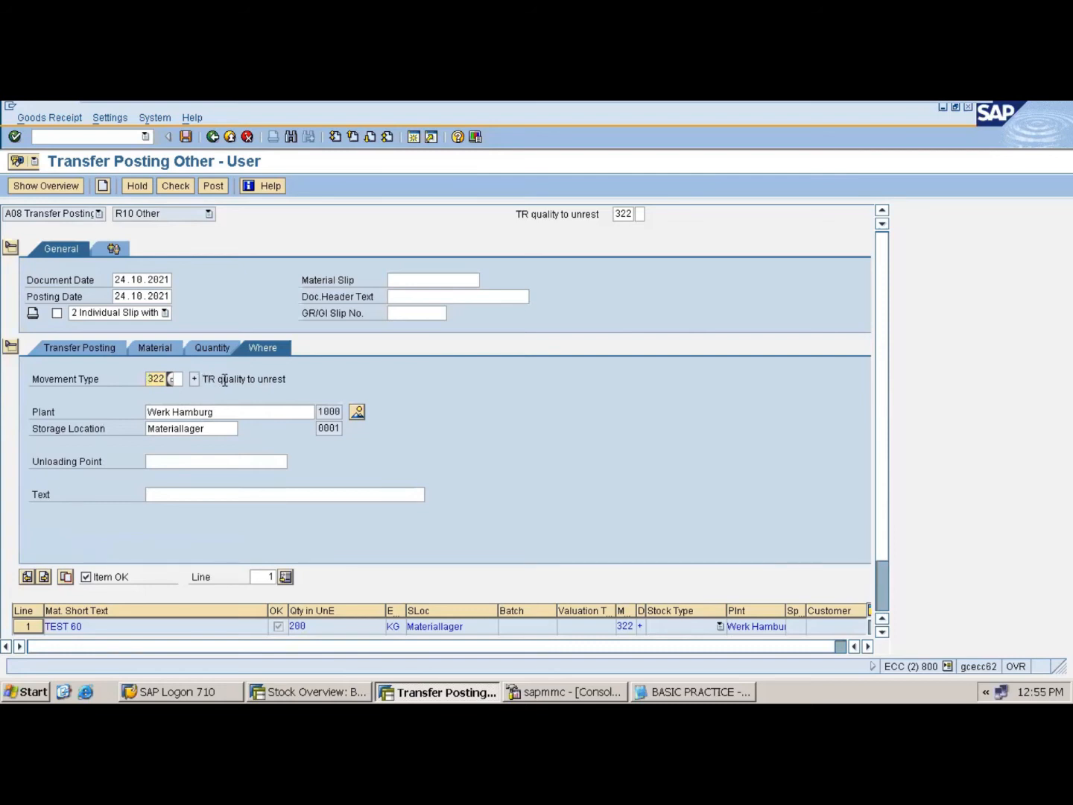
left_click(171, 186)
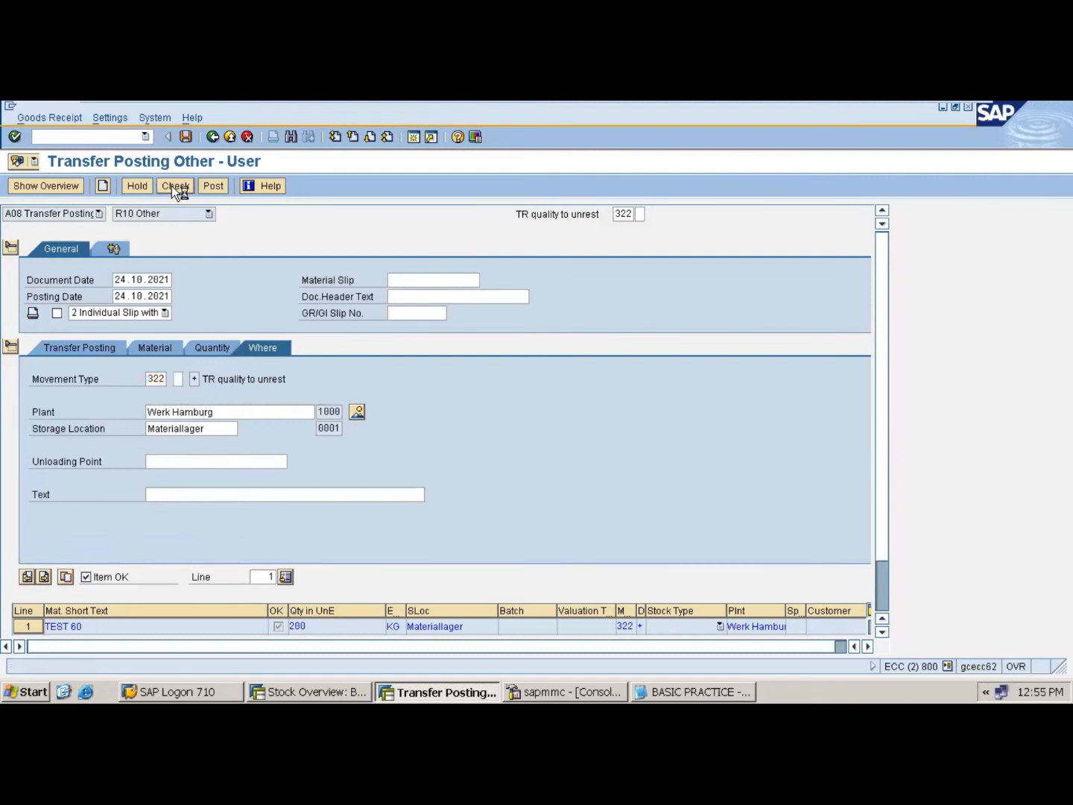
left_click(211, 185)
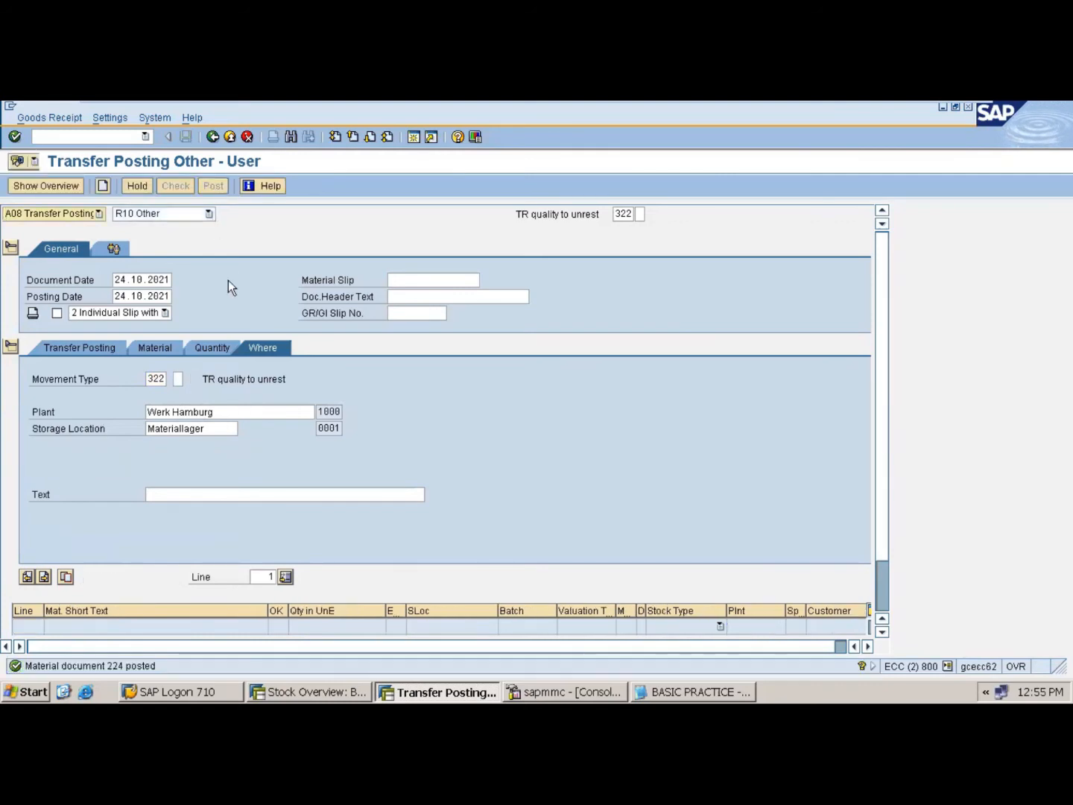
- Rerun the MMBE stock overview for material TEST60 in the first SAP session
left_click(298, 693)
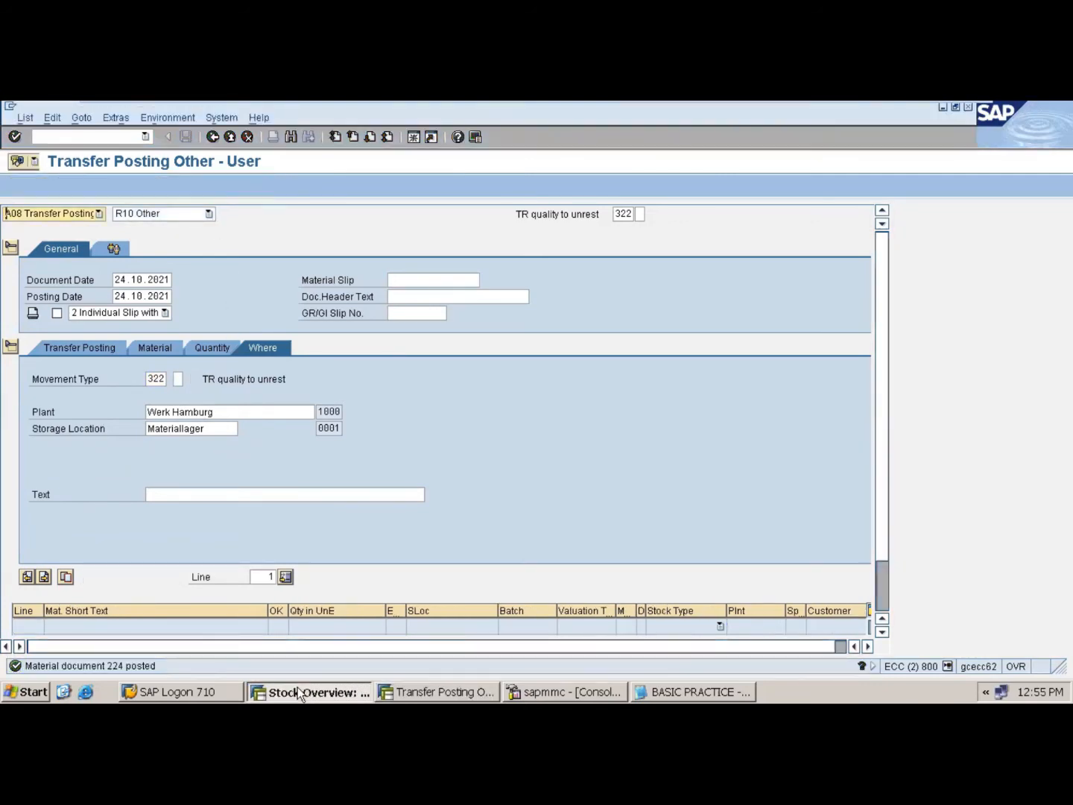
left_click(102, 135)
type("/nmmbe")
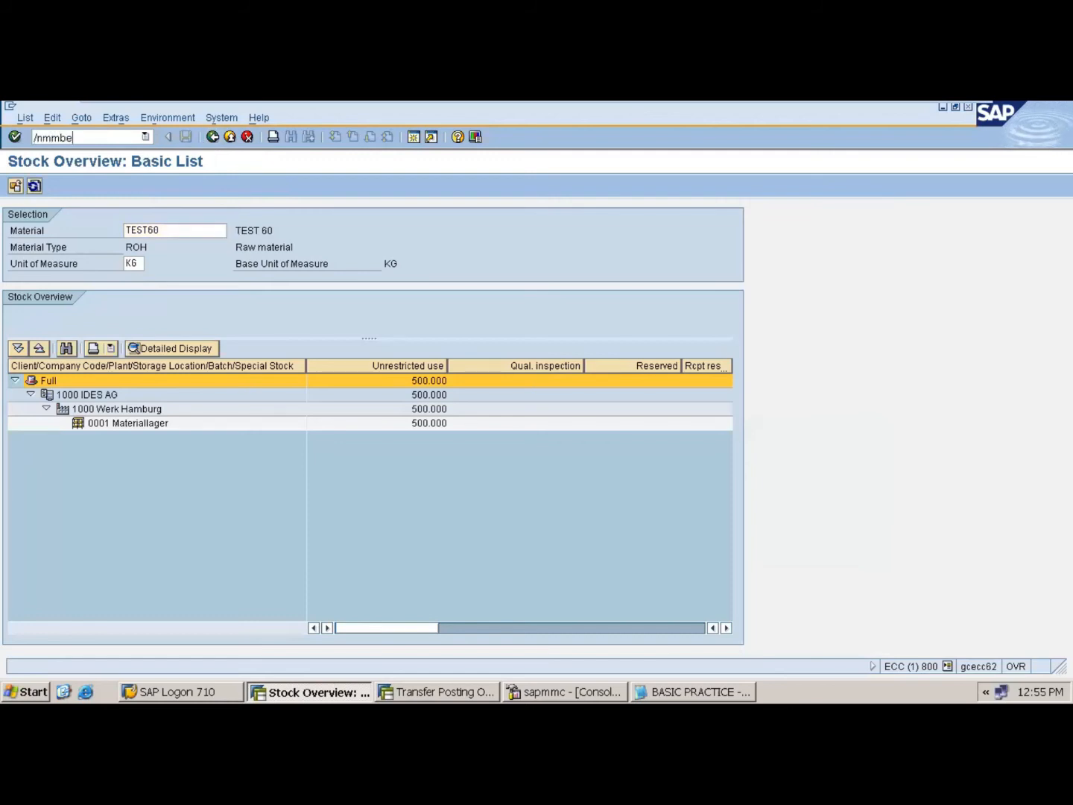
key("Return")
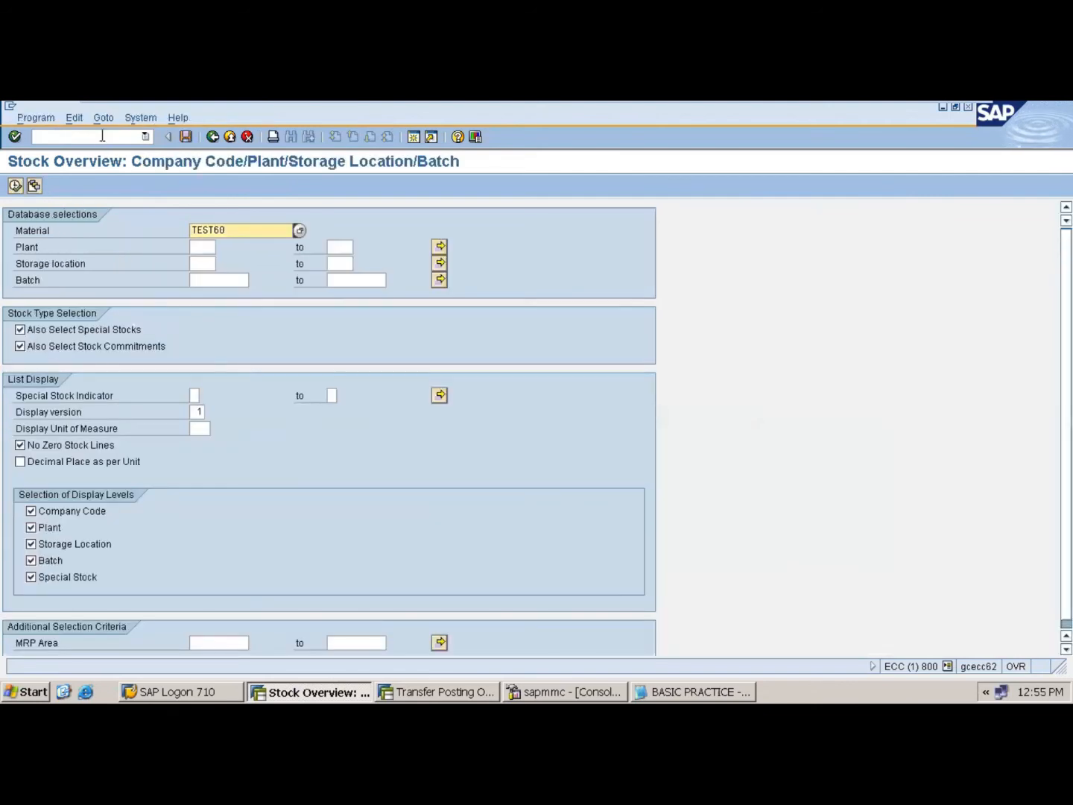
left_click(16, 185)
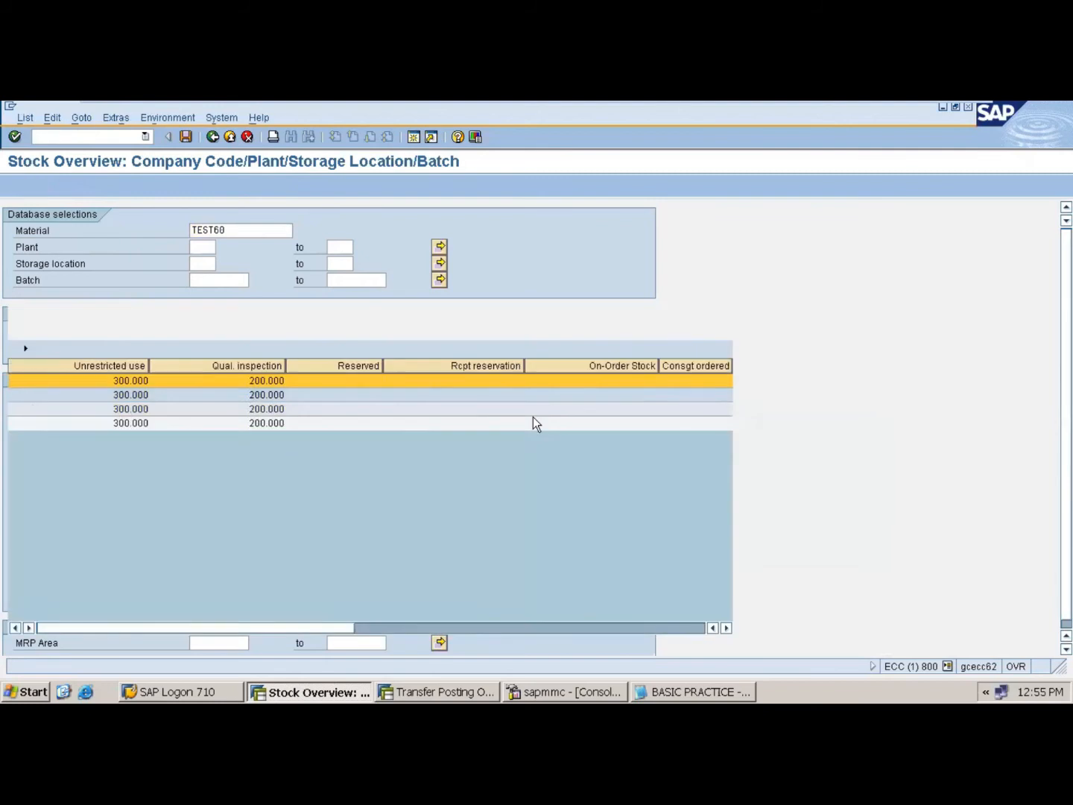
- Adjust the hierarchy column width and examine TEST60's unrestricted, quality inspection and blocked stock columns
left_click_drag(451, 365, 334, 366)
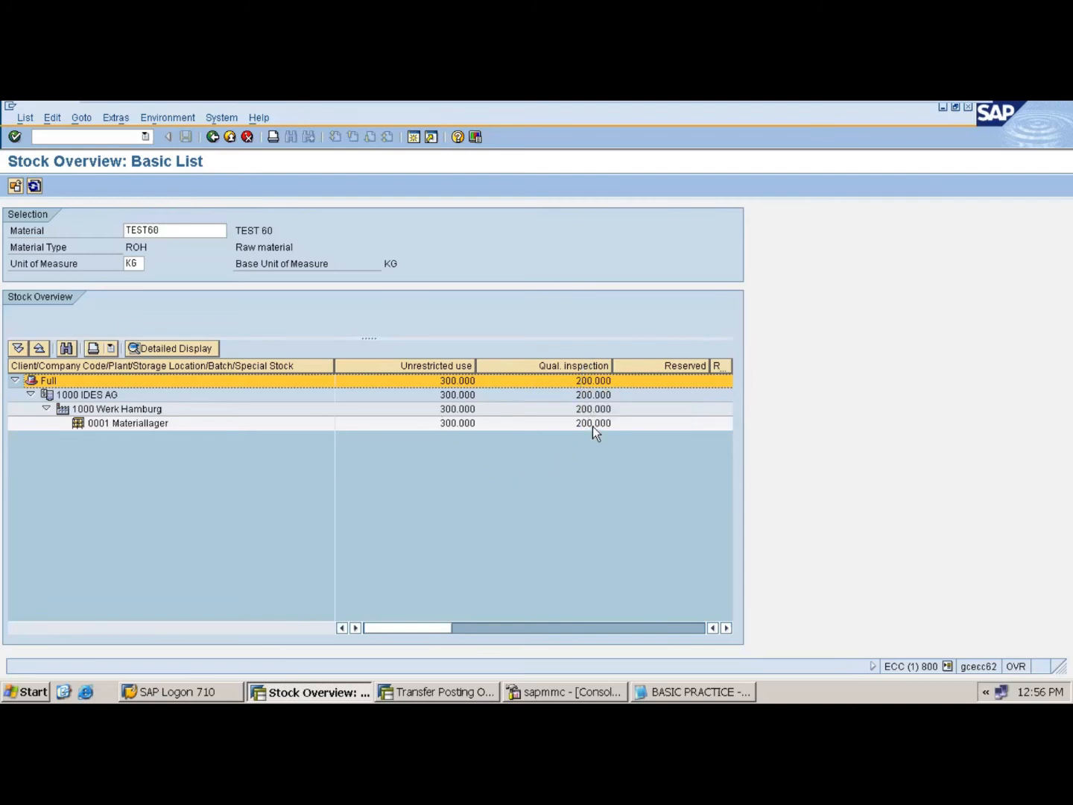
left_click_drag(408, 627, 660, 628)
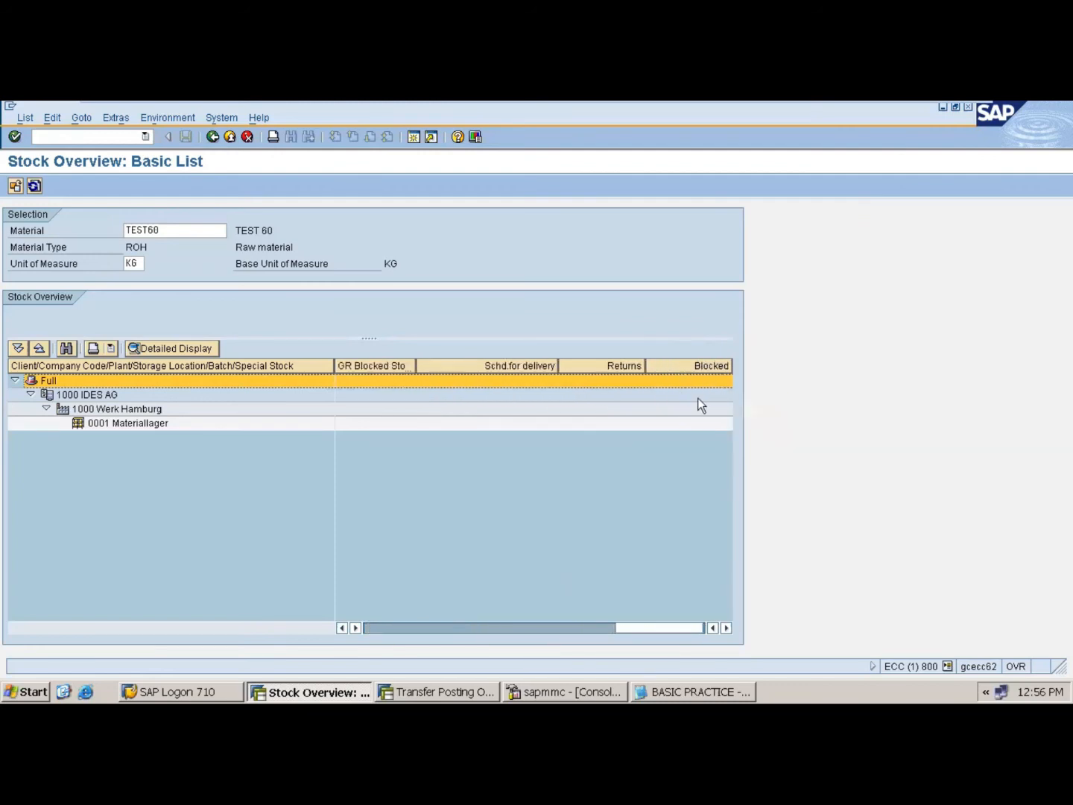
scroll(673, 593, "left", 10)
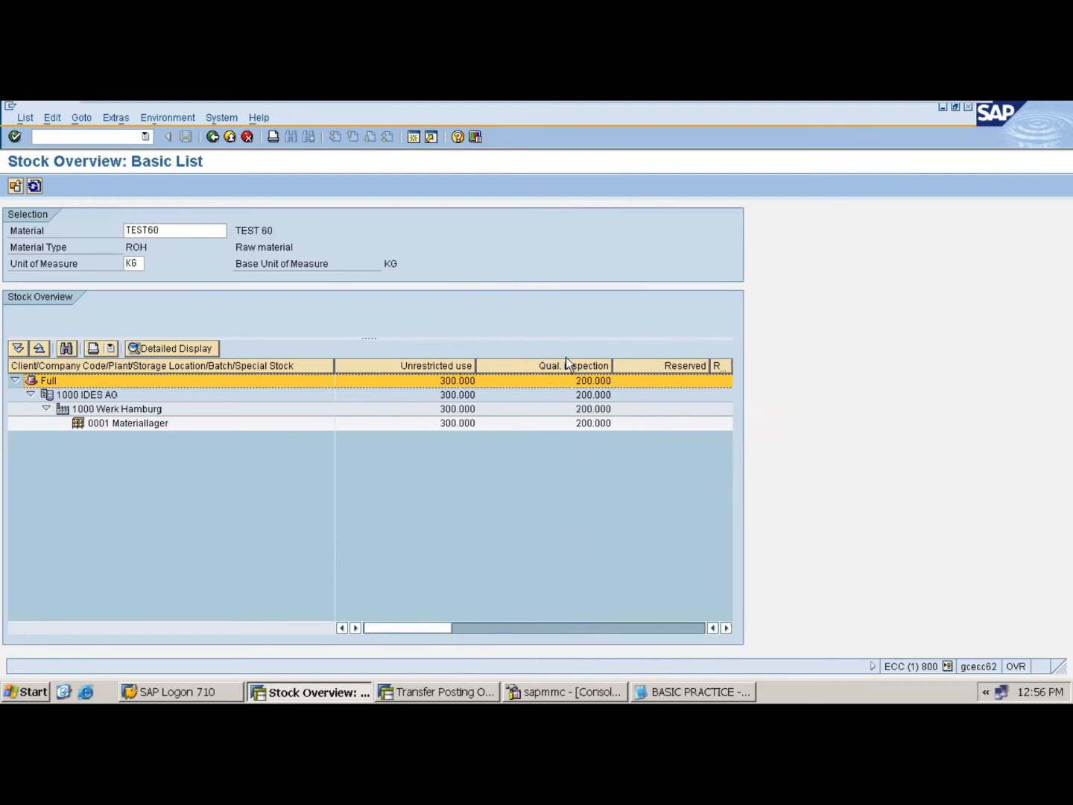
- Consult the transfer lines in the Notepad notes and switch back to the MIGO transfer posting session
left_click(713, 691)
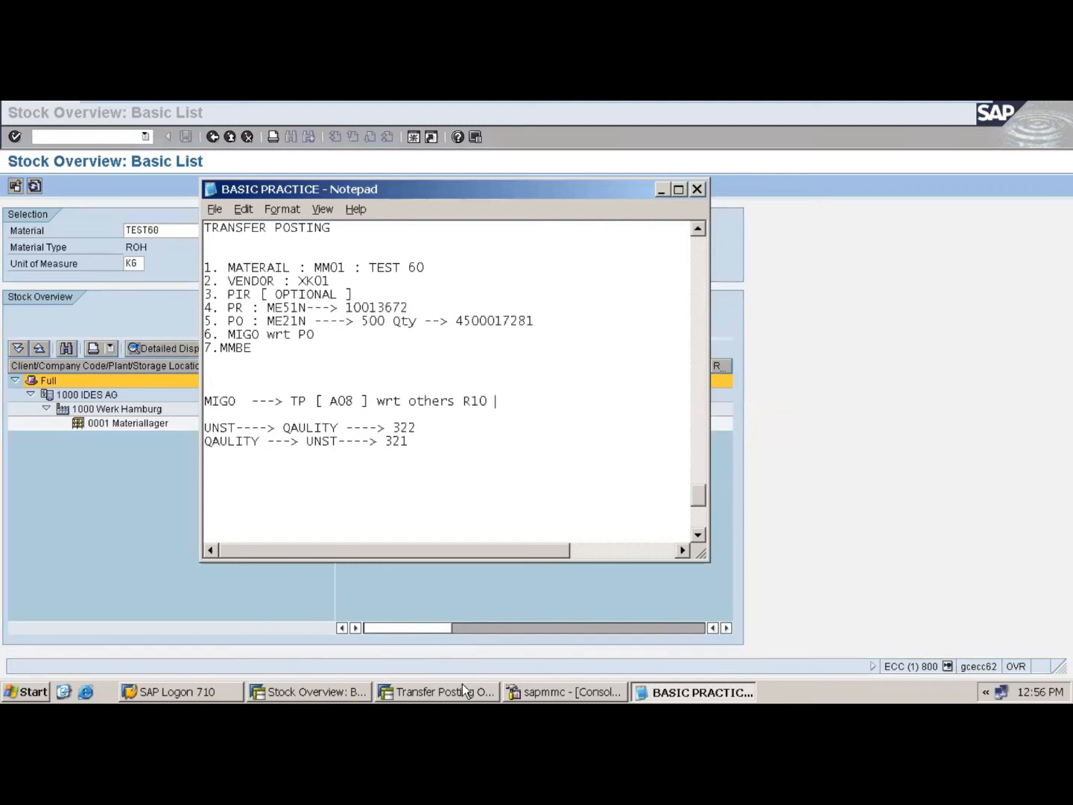
left_click(631, 579)
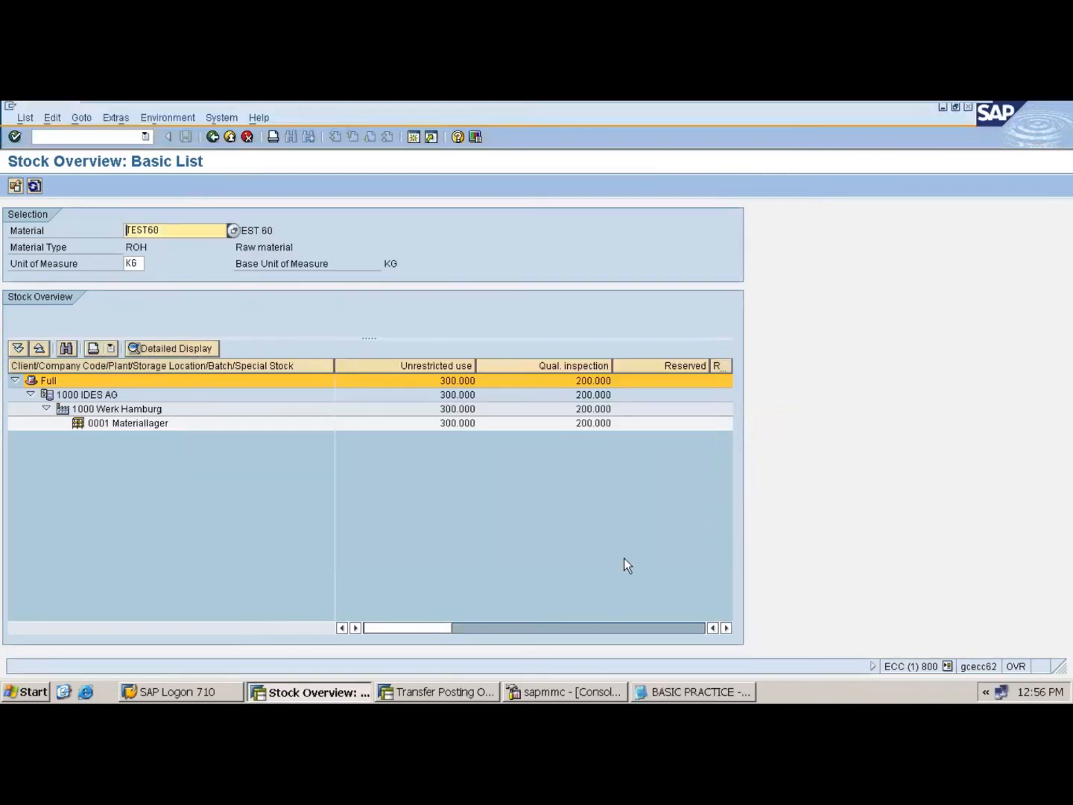
left_click(427, 689)
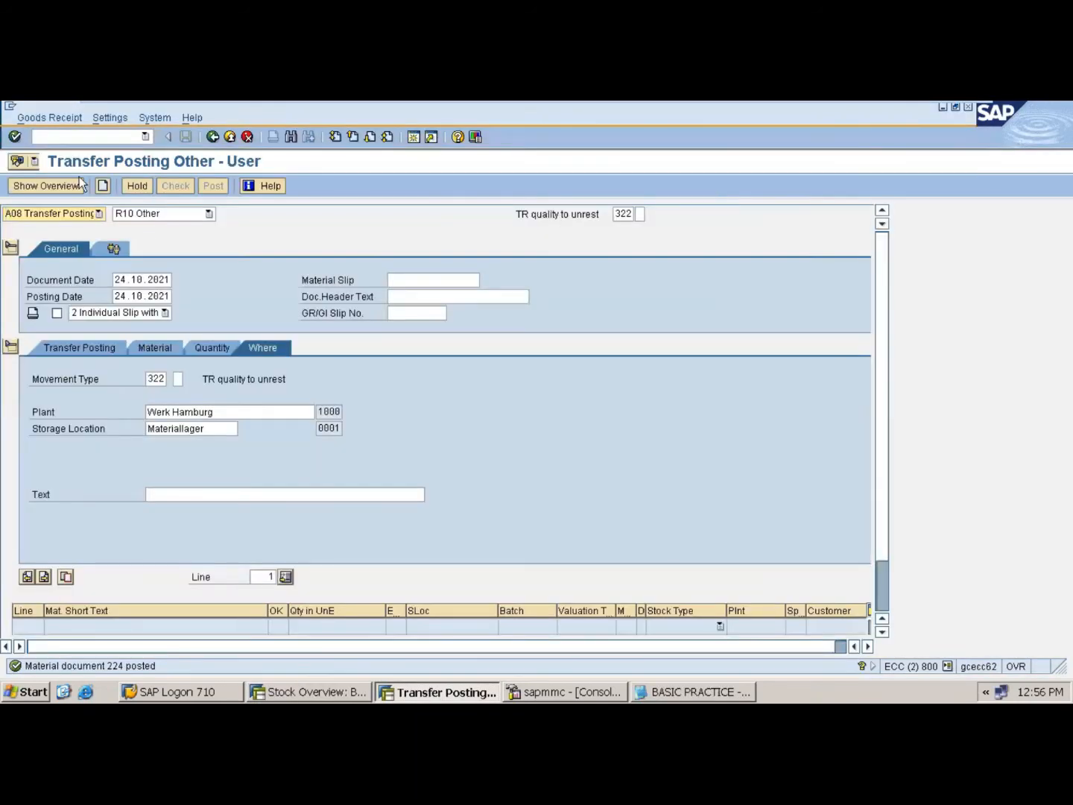
- Restart MIGO as an A08 Transfer Posting with reference R10 Other and set the movement type to 321
left_click(80, 136)
type("/nm")
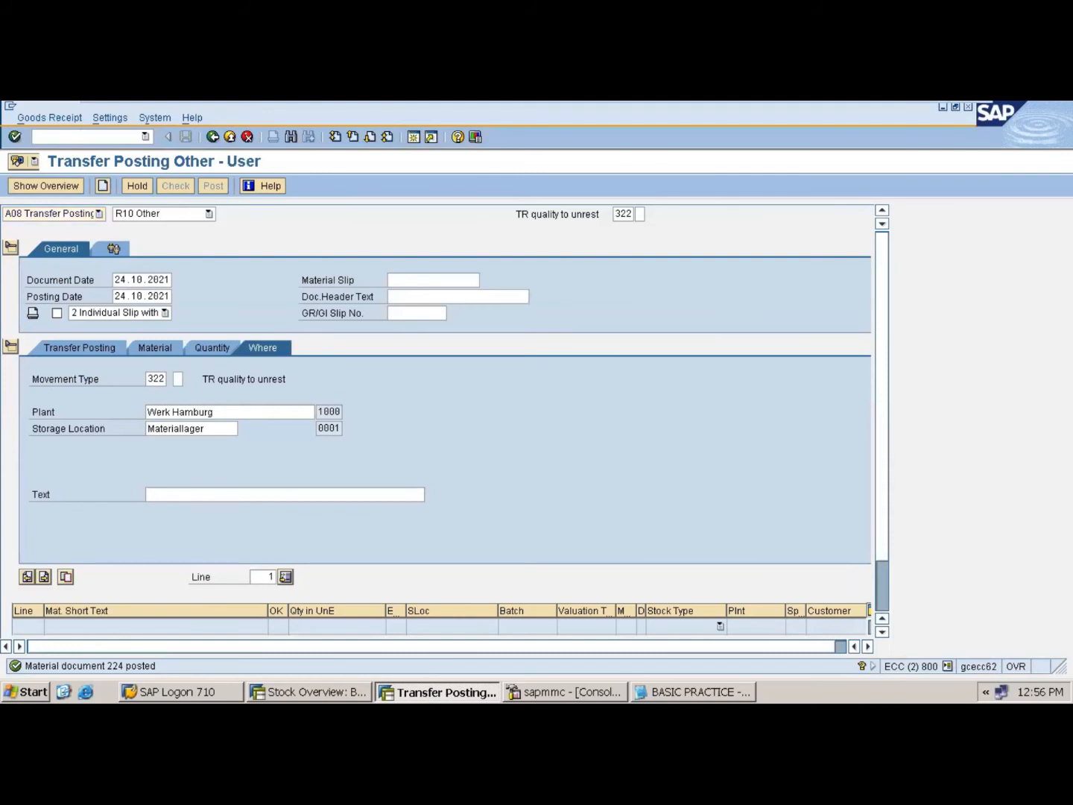
type("igo")
key("Return")
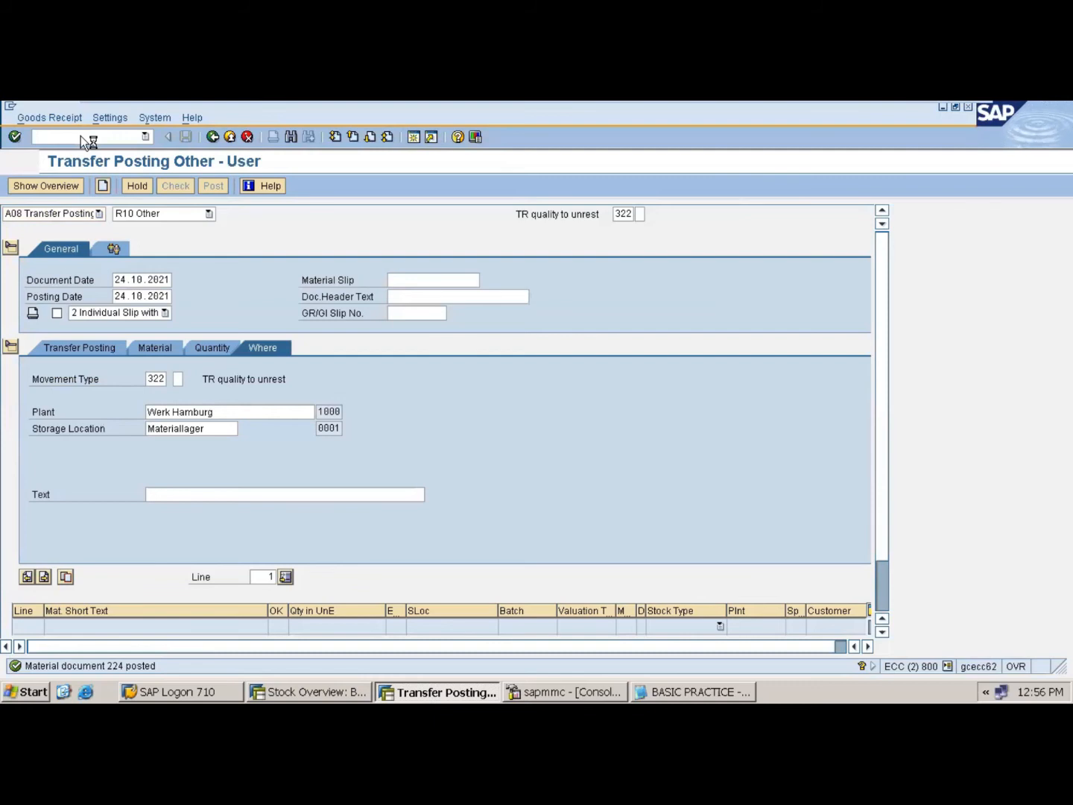
left_click(97, 214)
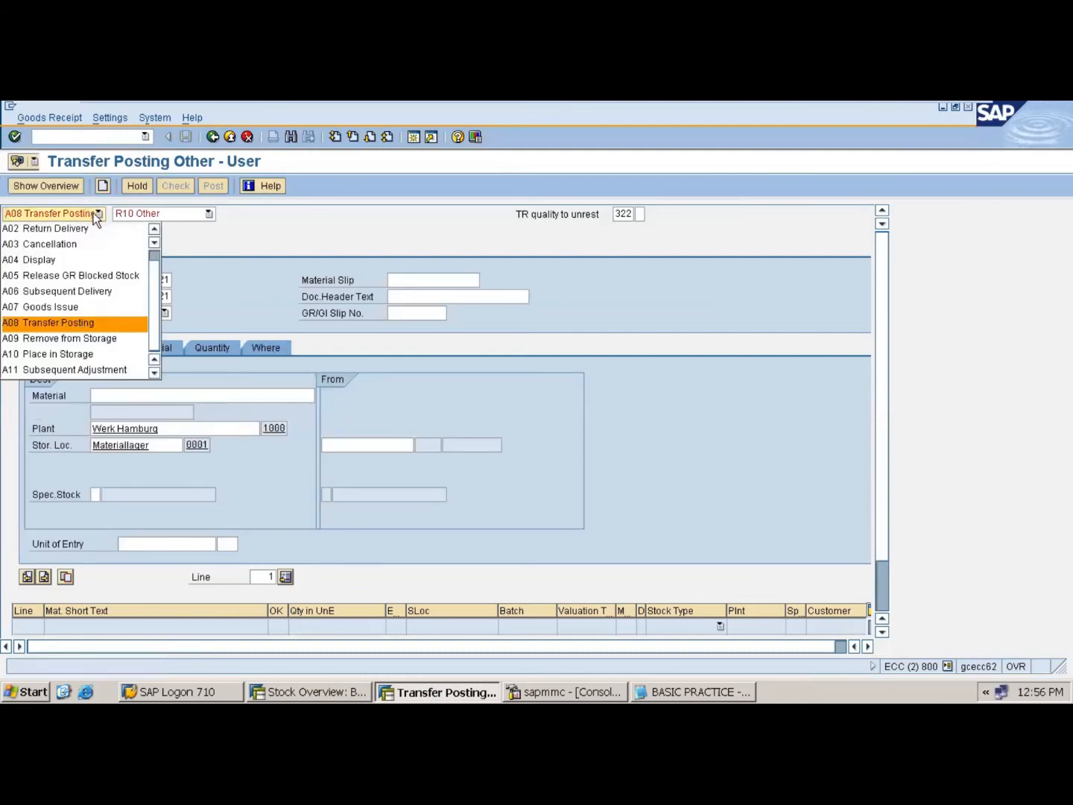
left_click(84, 322)
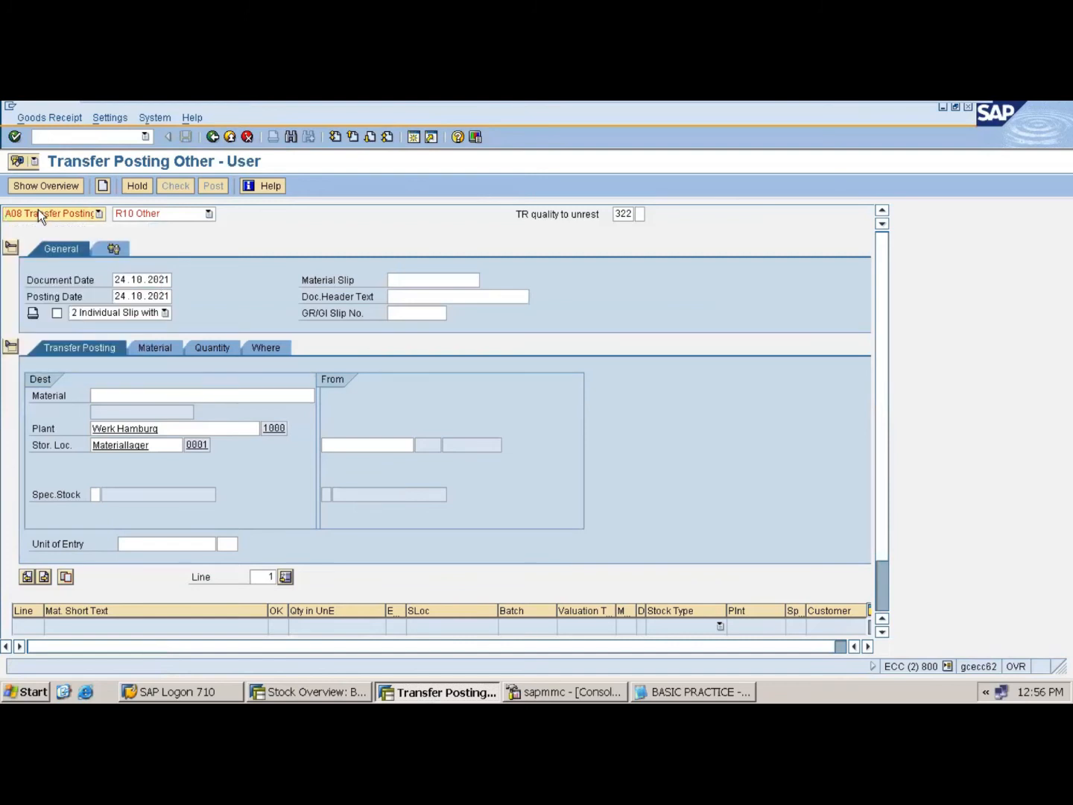
left_click(634, 214)
key("BackSpace")
type("1")
key("Return")
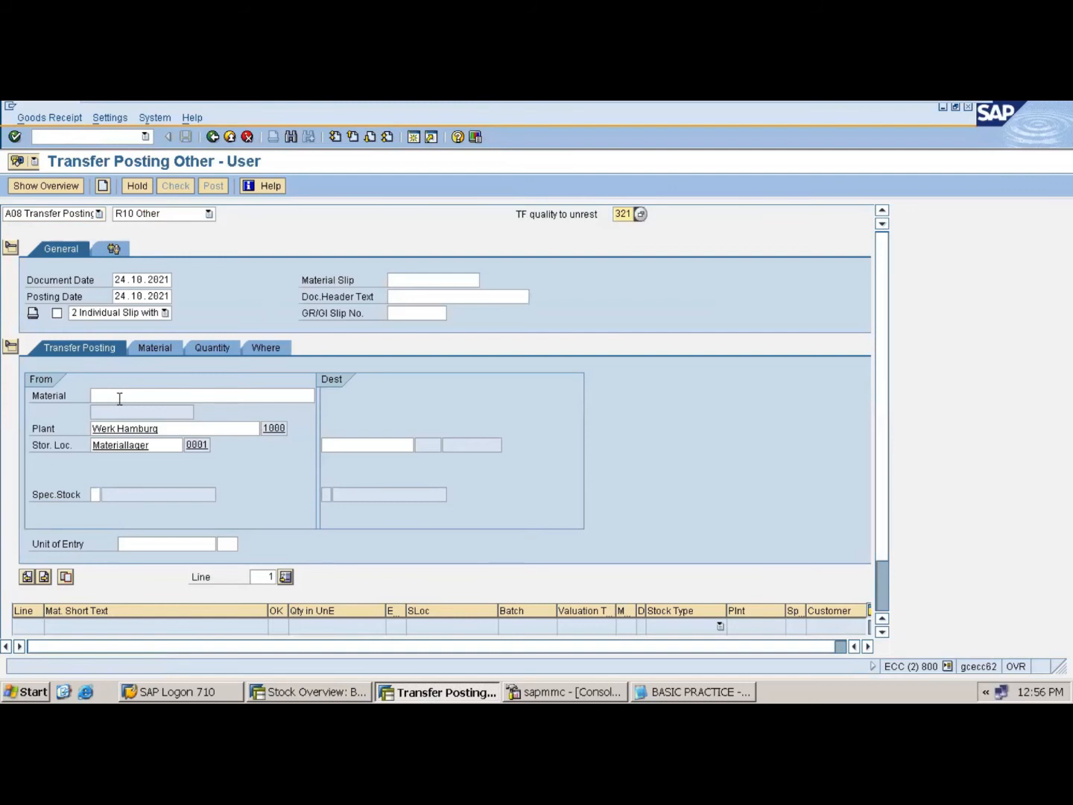
- Enter material test60 for the transfer posting item and set its quantity in unit of entry to 150 KG
left_click(119, 395)
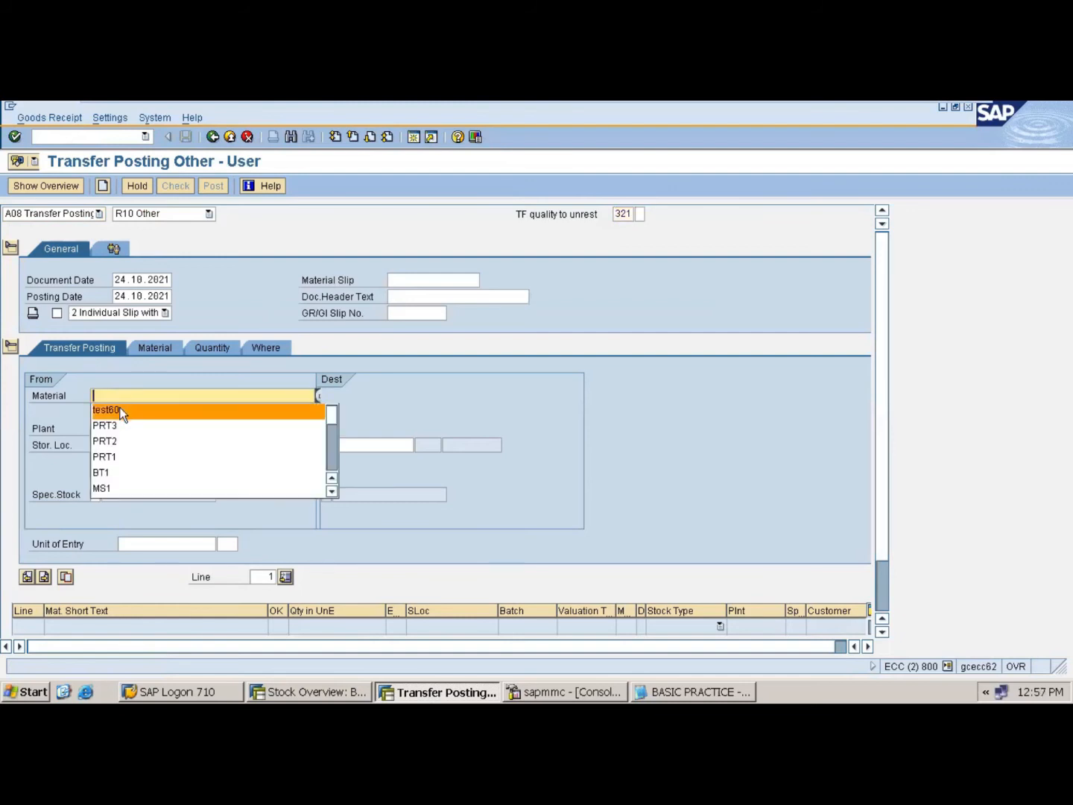
left_click(119, 408)
key("Return")
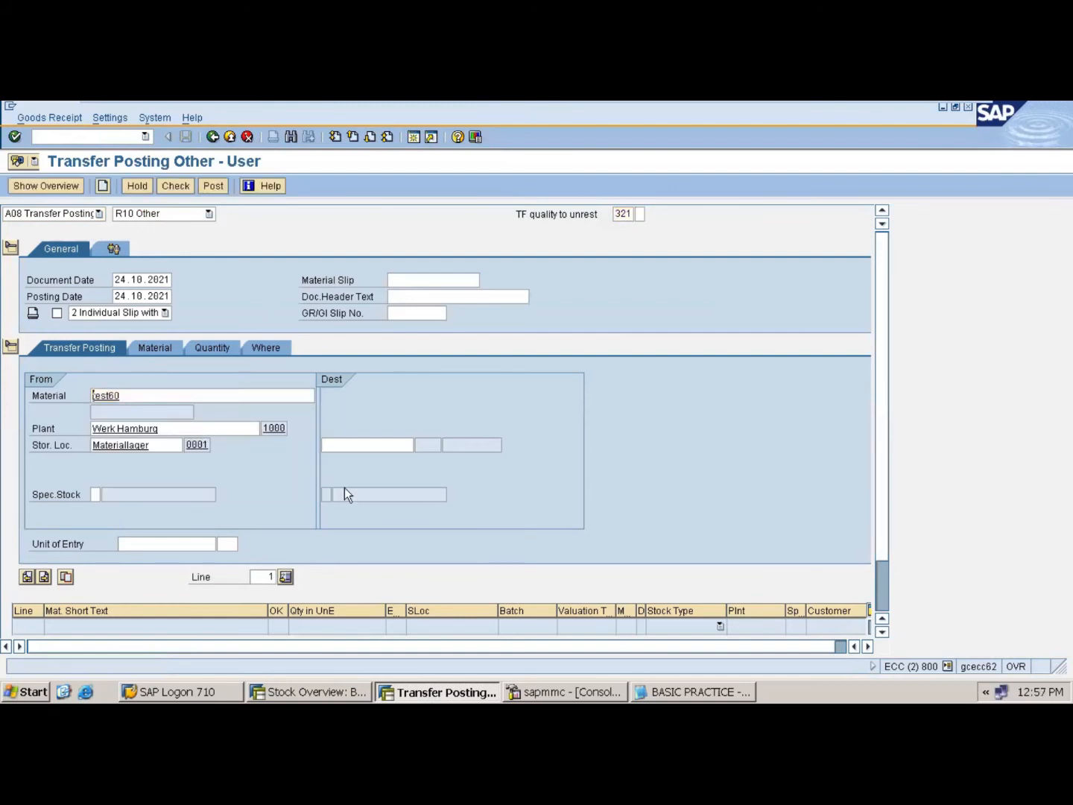
left_click(162, 347)
left_click(205, 347)
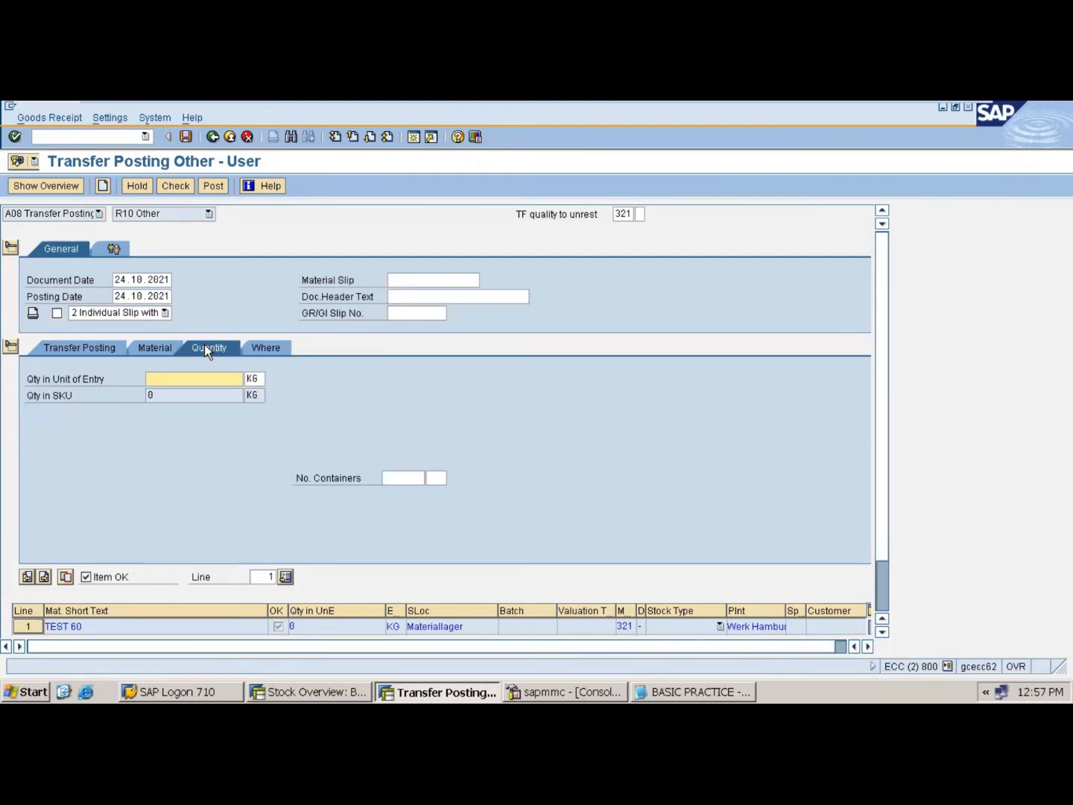
type("150")
key("Return")
- Review the item's movement type and storage location, and check and post the 321 transfer posting
left_click(266, 348)
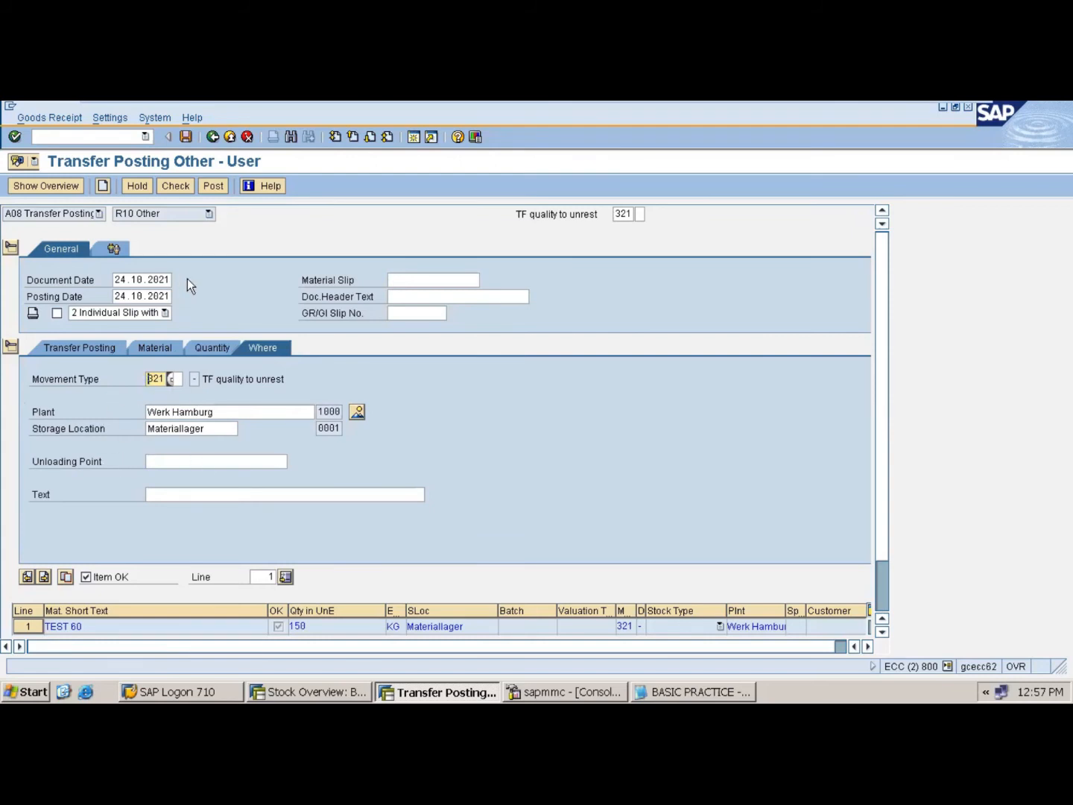
left_click(180, 188)
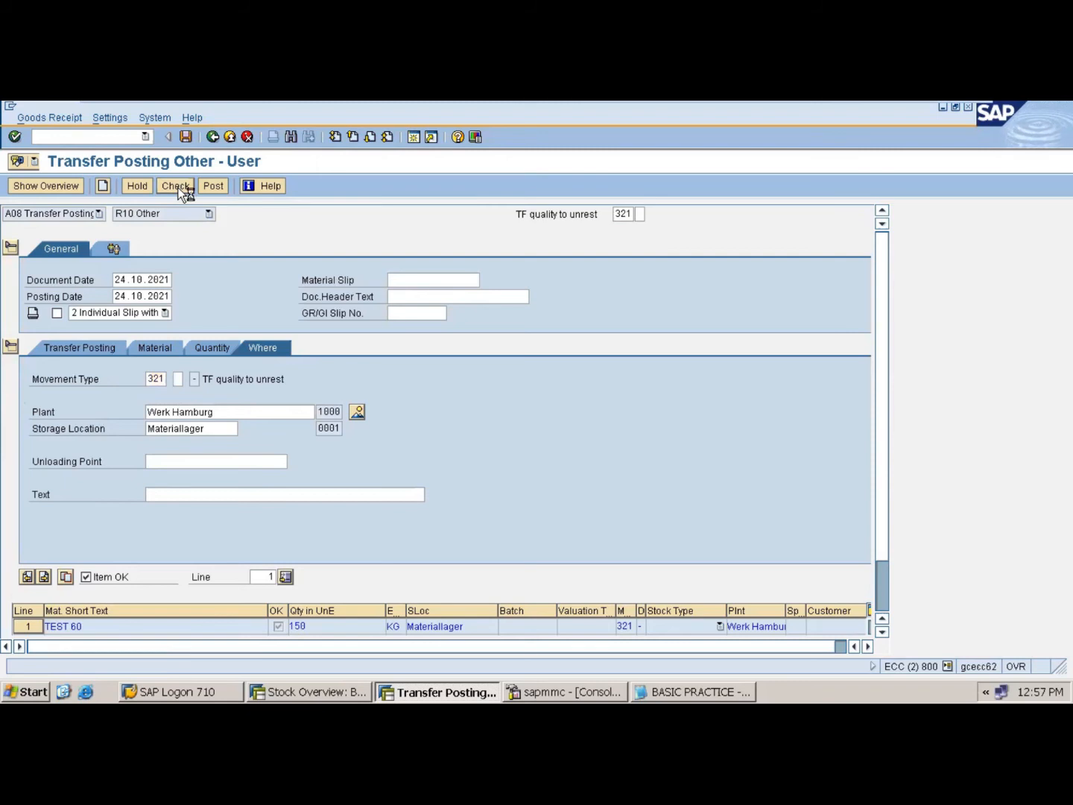
left_click(212, 186)
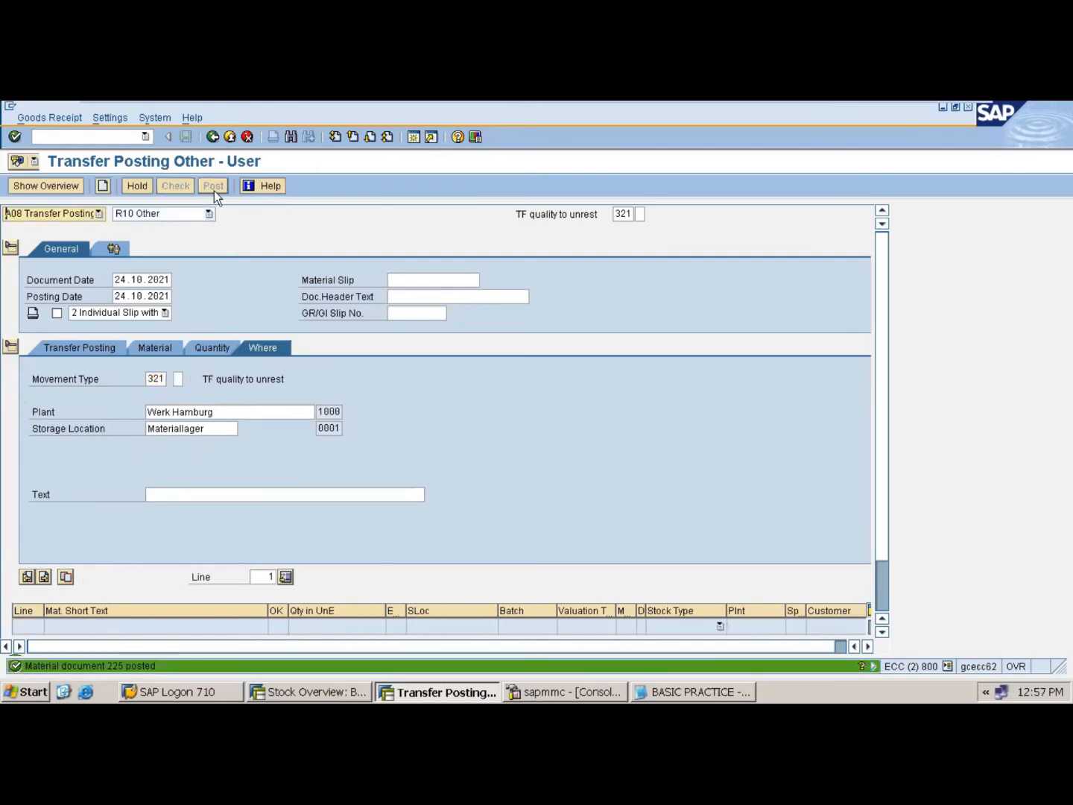
- Refresh the TEST60 stock overview in the other SAP session and narrow the hierarchy column to compare the stock columns
left_click(300, 693)
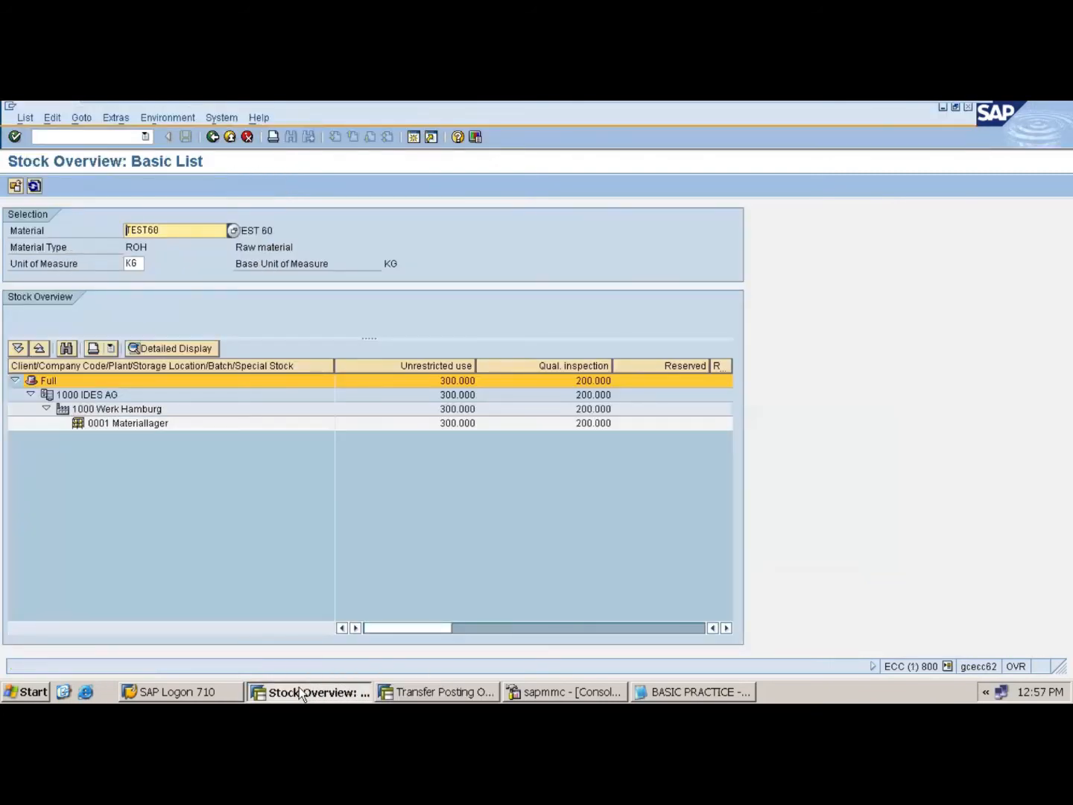
left_click(35, 186)
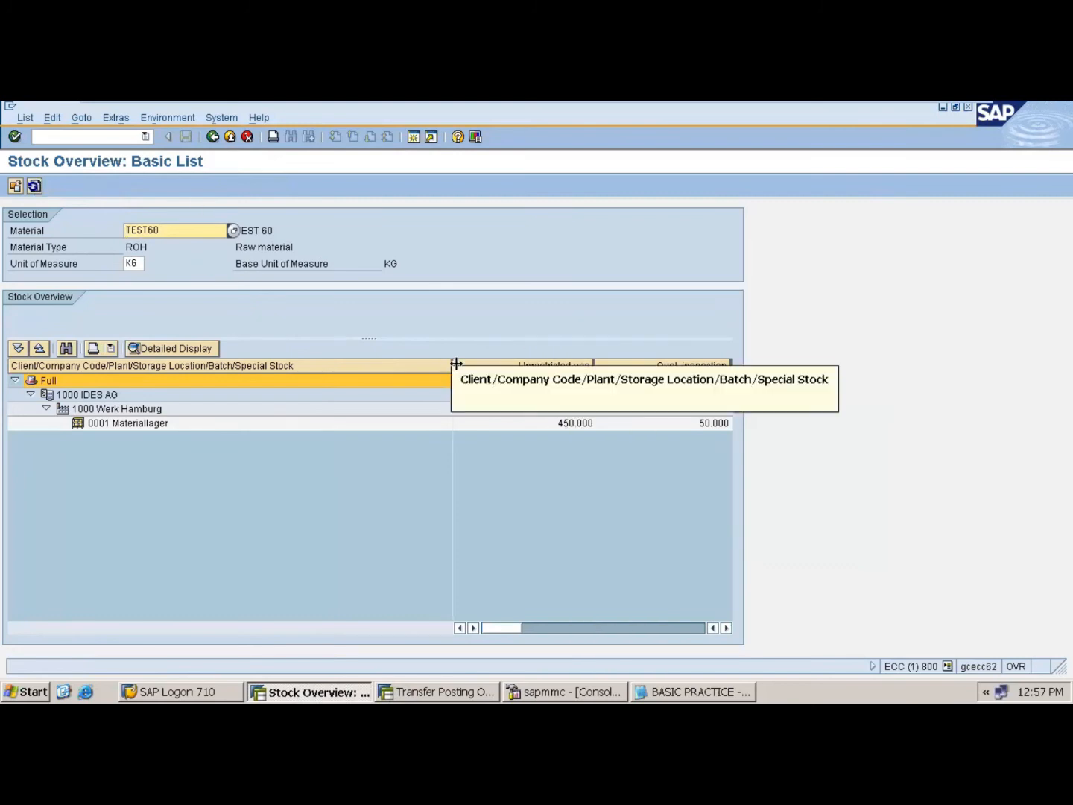
left_click_drag(451, 365, 328, 376)
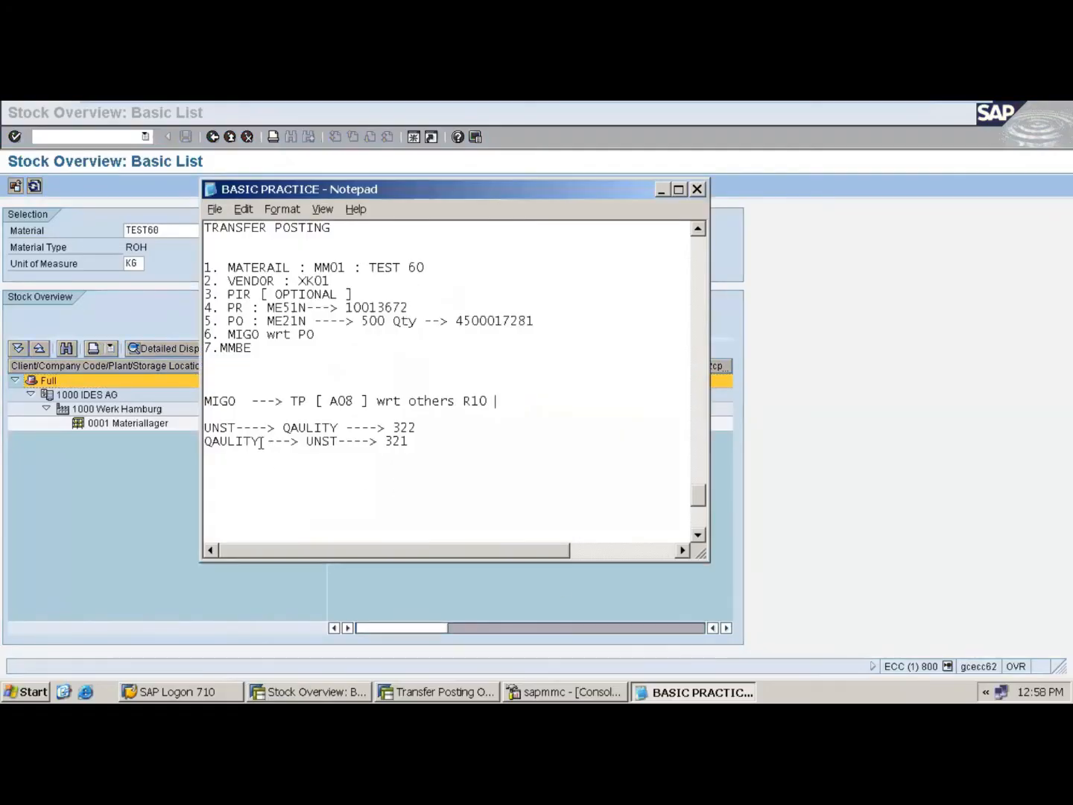
- Copy the word QAULITY onto a new line below the 321 transfer line in the Notepad notes
left_click_drag(261, 441, 204, 441)
key("ctrl+c")
left_click(375, 478)
key("ctrl+v")
left_click_drag(339, 442, 275, 443)
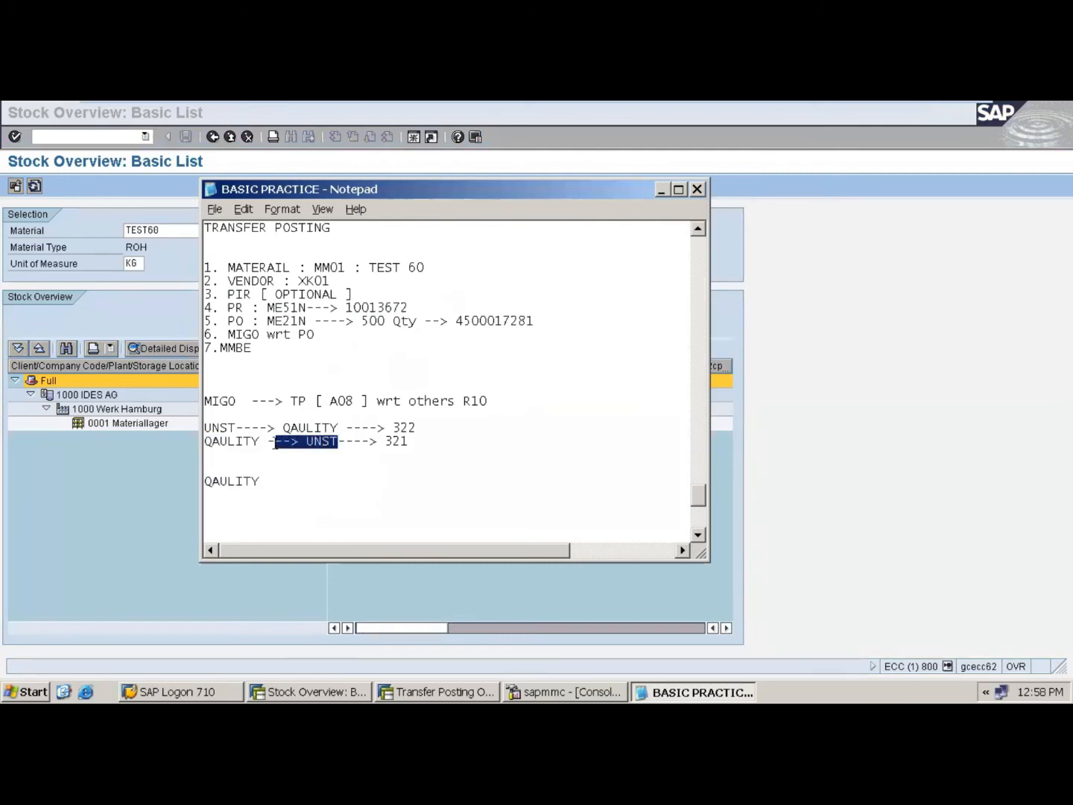
left_click(296, 484)
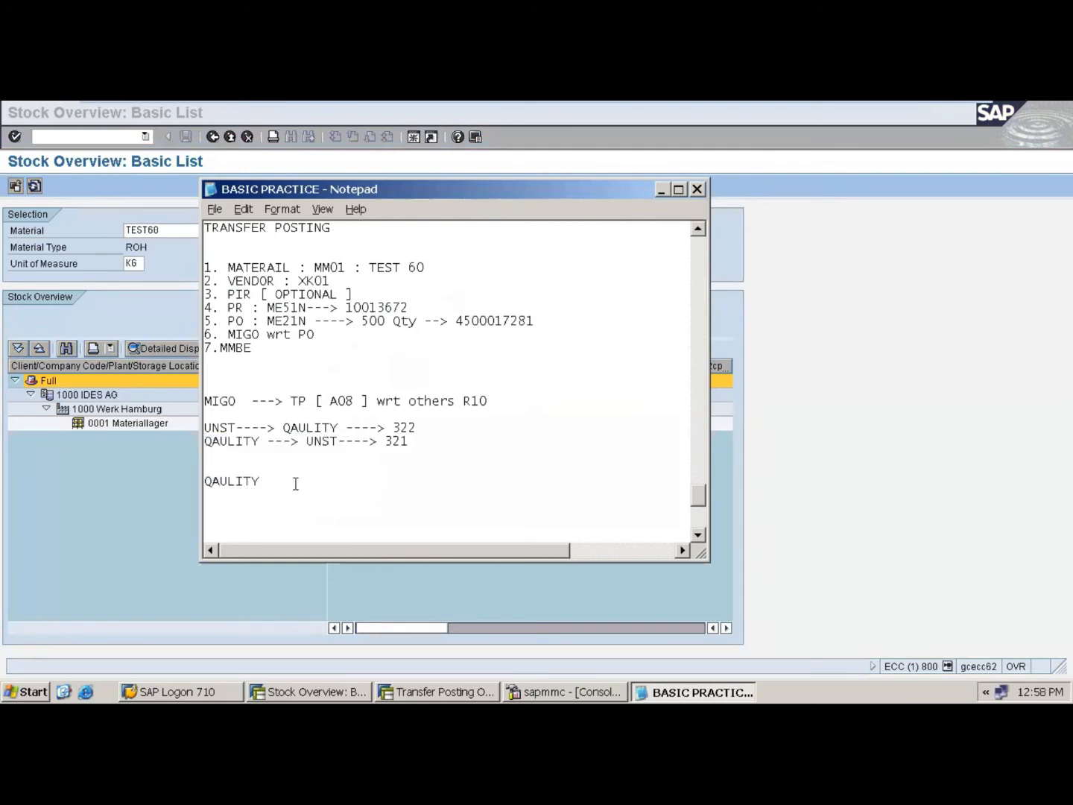
- Complete the new QAULITY note line with "---> BLOCK ---> 349"
type("---> UNST")
key("BackSpace")
key("BackSpace")
key("BackSpace")
key("BackSpace")
type("block")
key("BackSpace")
key("BackSpace")
key("BackSpace")
key("BackSpace")
key("BackSpace")
key("BackSpace")
key("BackSpace")
type("BLOCK")
type("49")
- Start another note line below the 349 line with BLOCK and an arrow copied from that line
left_click_drag(338, 483, 299, 483)
key("ctrl+c")
left_click(232, 500)
key("ctrl+v")
left_click_drag(291, 481, 260, 481)
key("ctrl+c")
left_click(271, 498)
key("ctrl+v")
- Complete the BLOCK note line with QAULITY as the target and movement type 350
left_click_drag(258, 481, 205, 481)
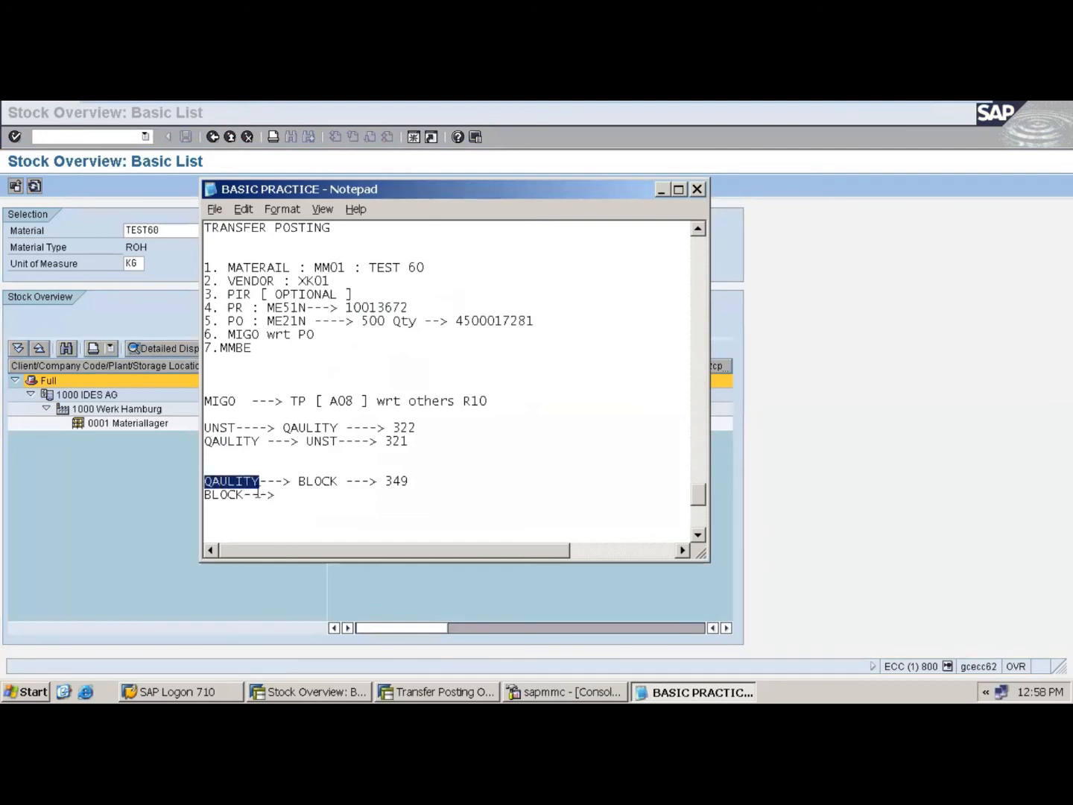
left_click(283, 495)
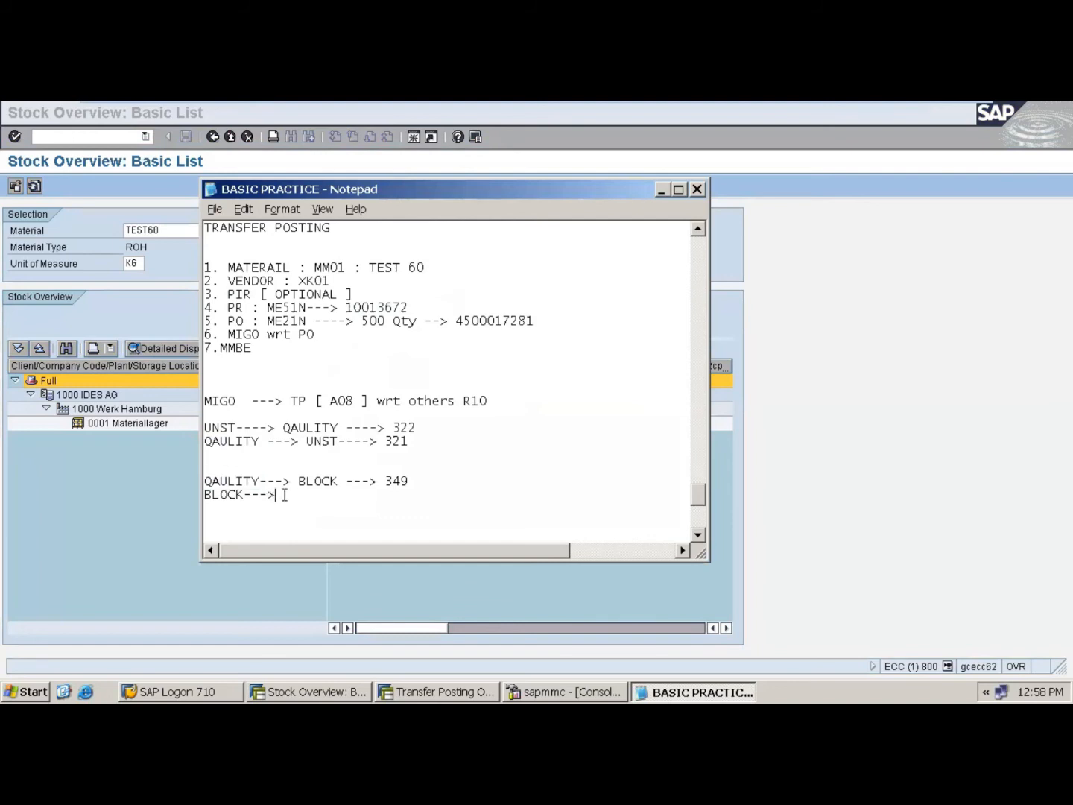
left_click_drag(266, 481, 205, 481)
key("ctrl+c")
left_click(283, 495)
key("ctrl+v")
left_click_drag(407, 481, 347, 484)
left_click(347, 495)
key("ctrl+v")
key("BackSpace")
key("BackSpace")
type("50")
- Switch back to the SAP transfer posting session, restart MIGO, and set the movement type to 349
left_click(864, 487)
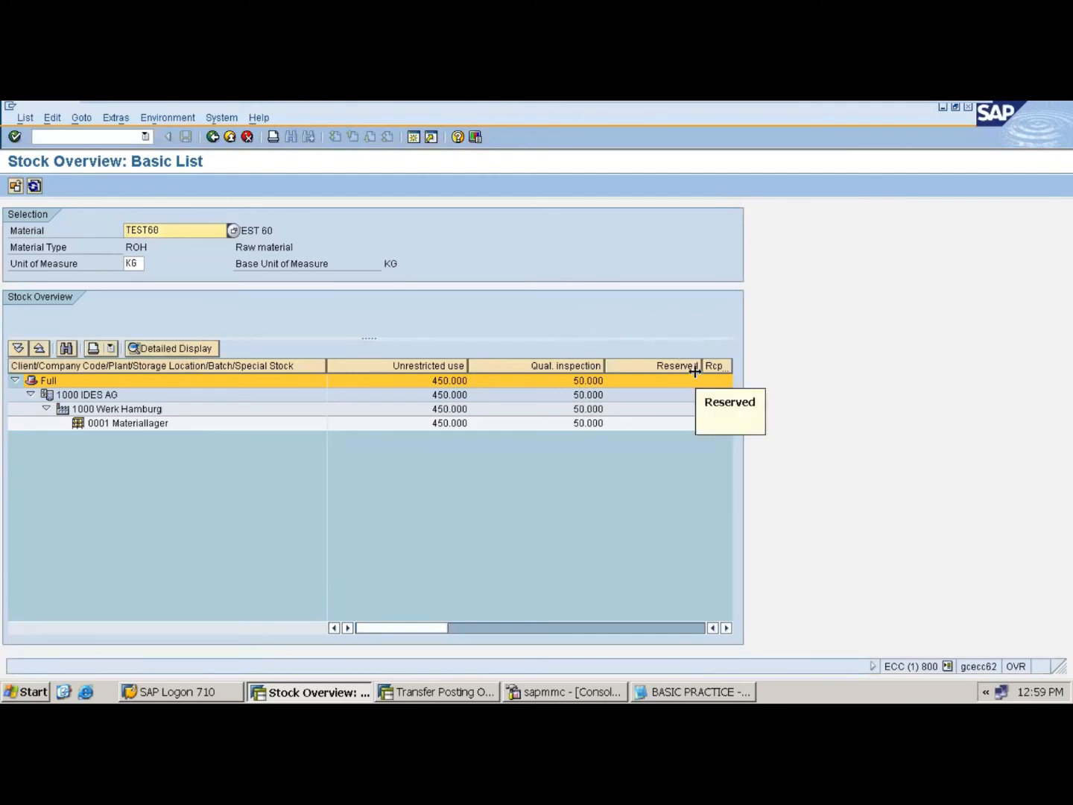
left_click(445, 683)
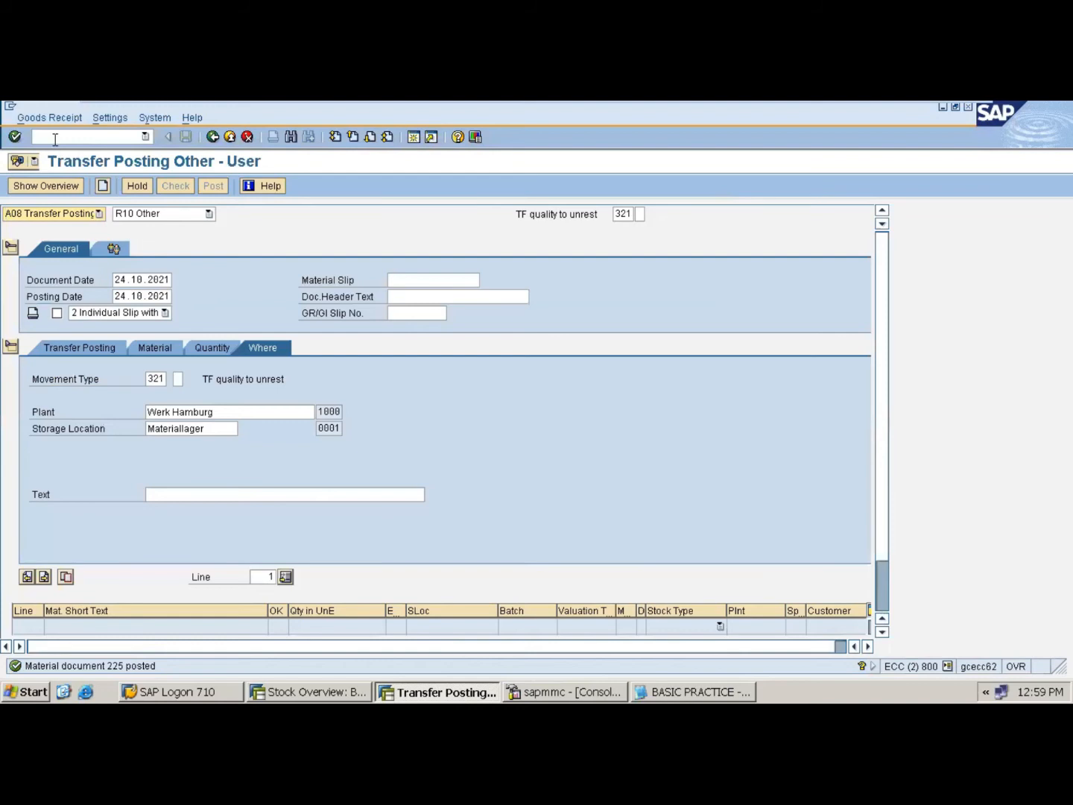
left_click(55, 138)
type("/NMIGO")
key("Return")
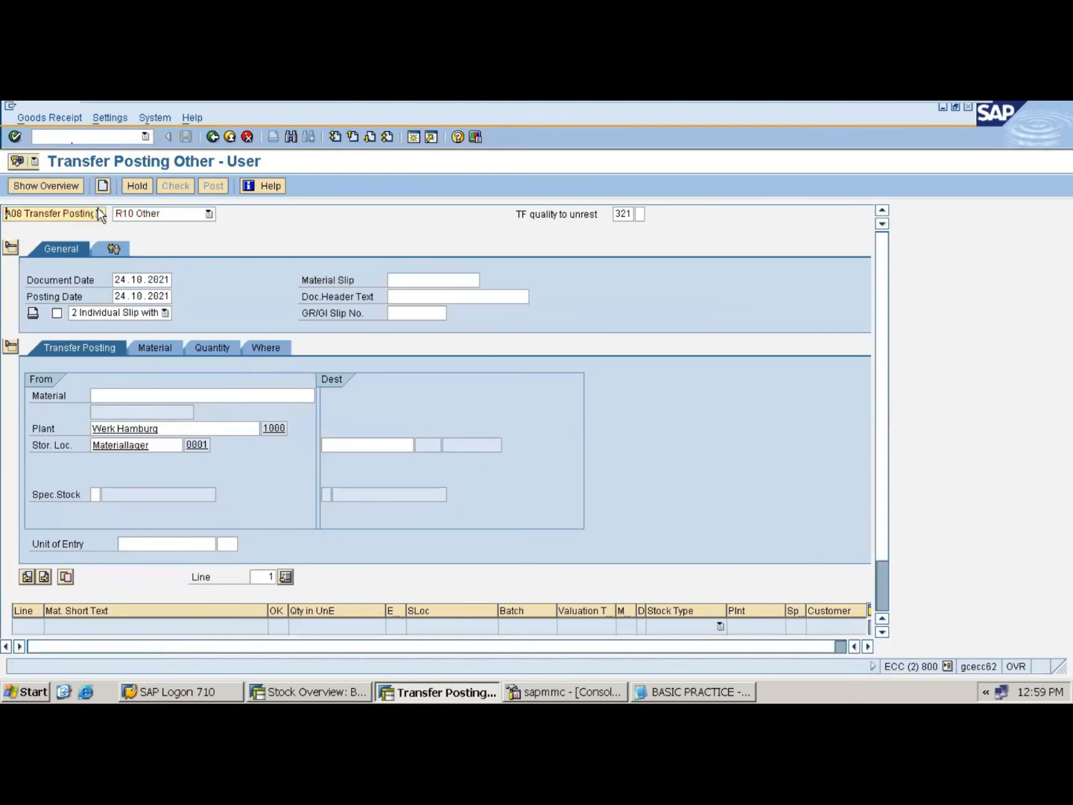
left_click(629, 214)
key("F4")
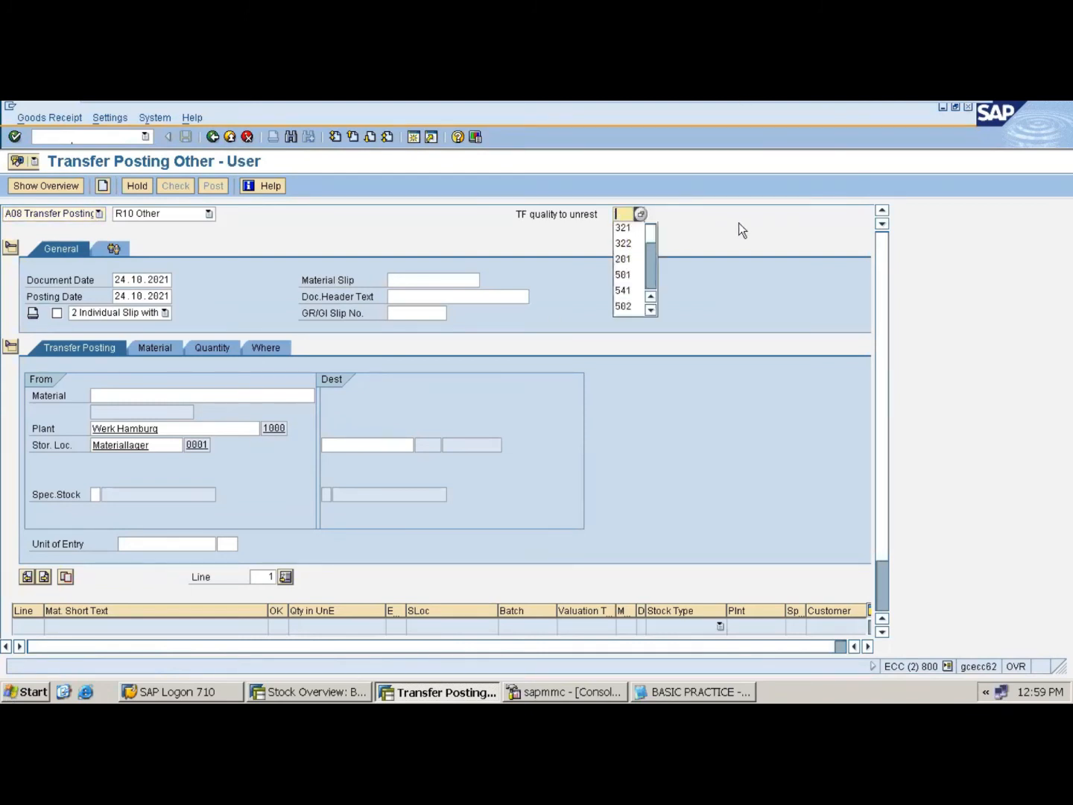
type("349")
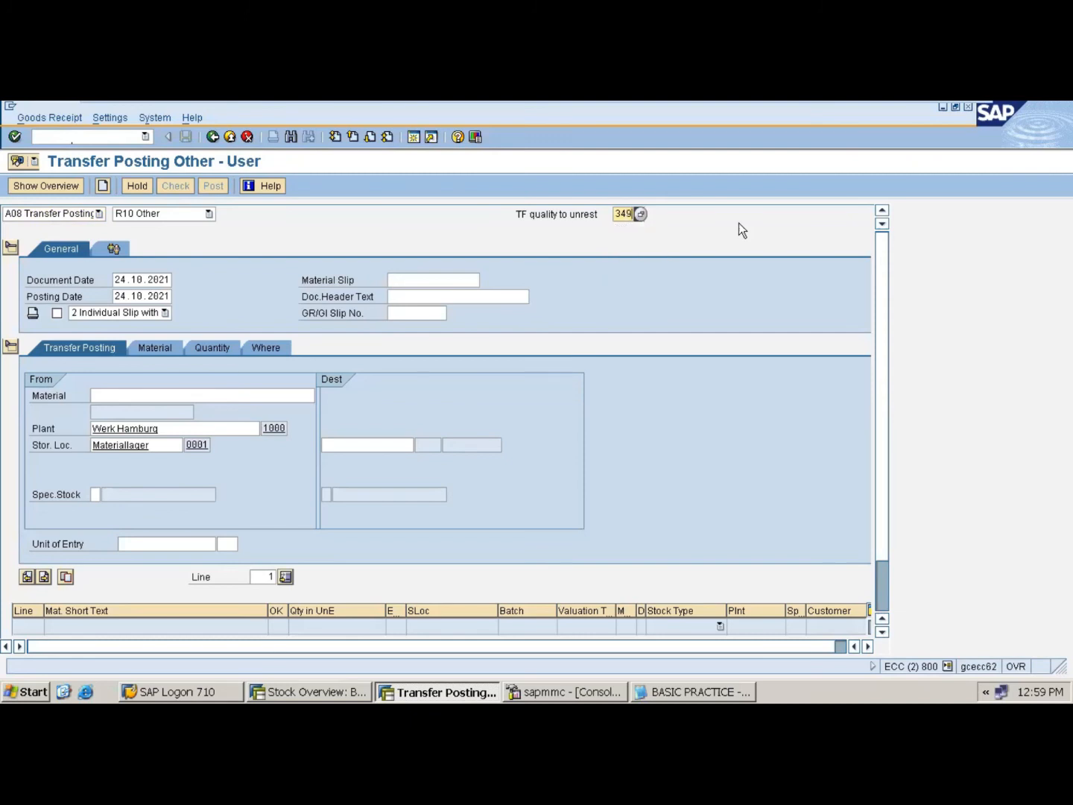
key("Return")
- Enter material test60 for the 349 transfer posting and set its quantity to 50 KG
left_click(127, 394)
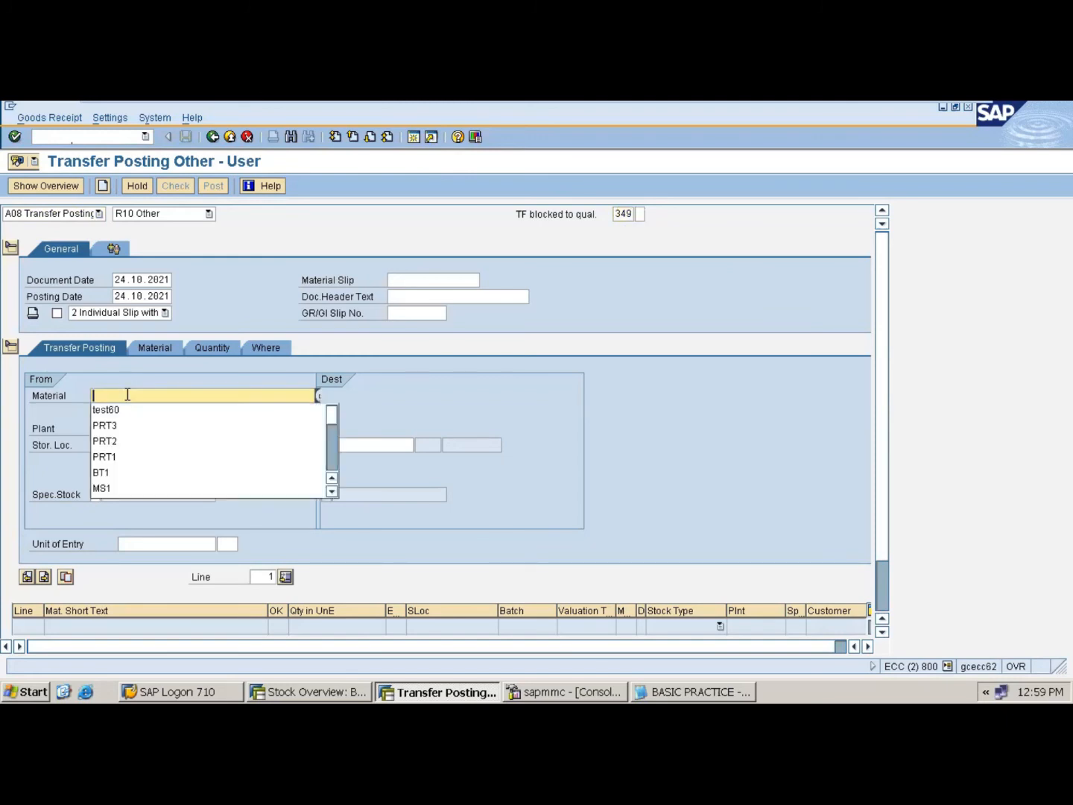
left_click(127, 412)
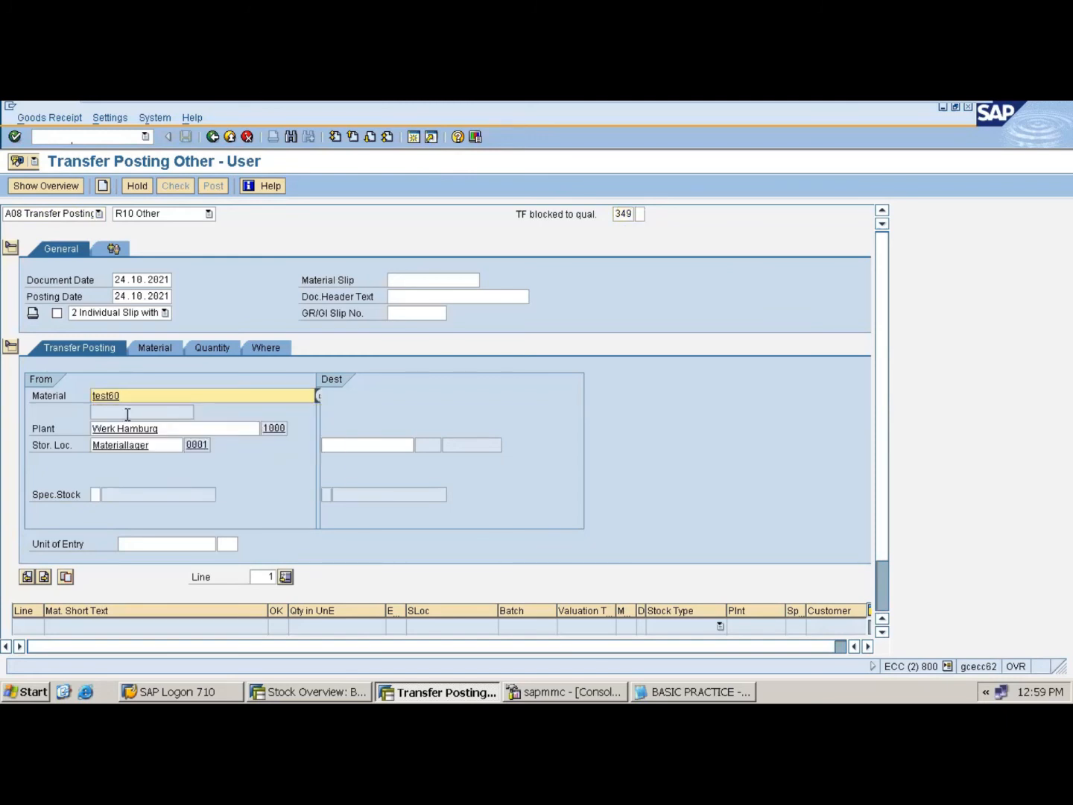
key("Return")
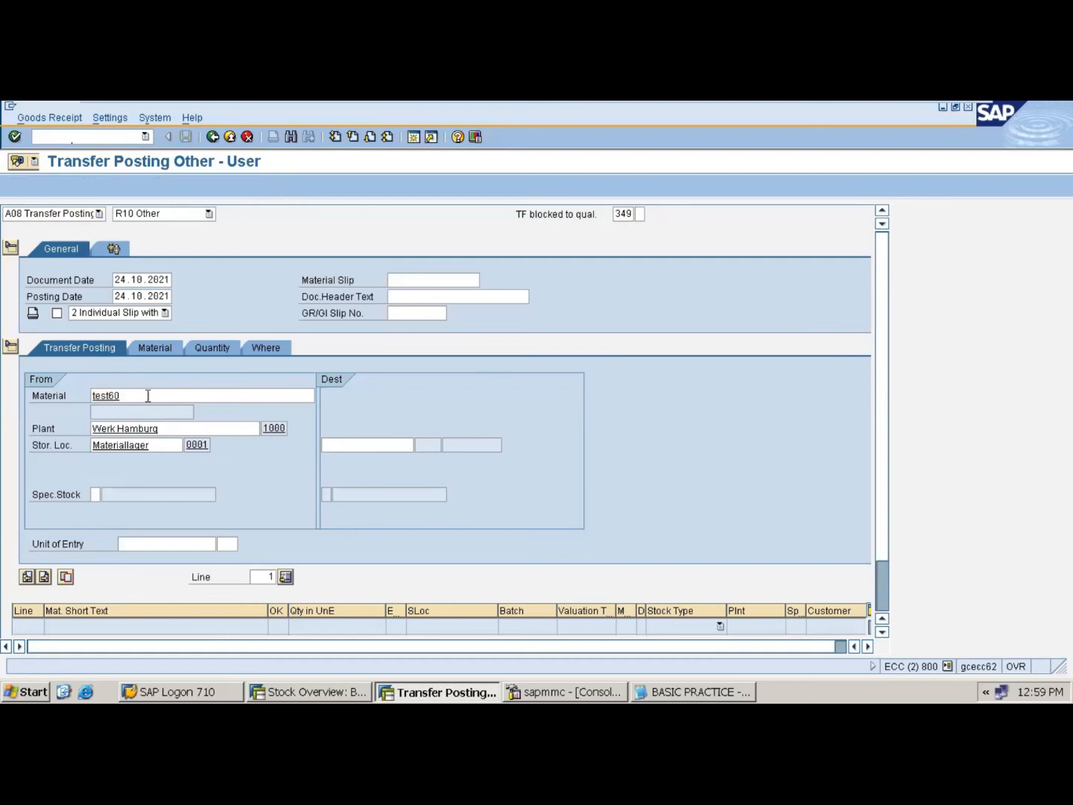
left_click(156, 350)
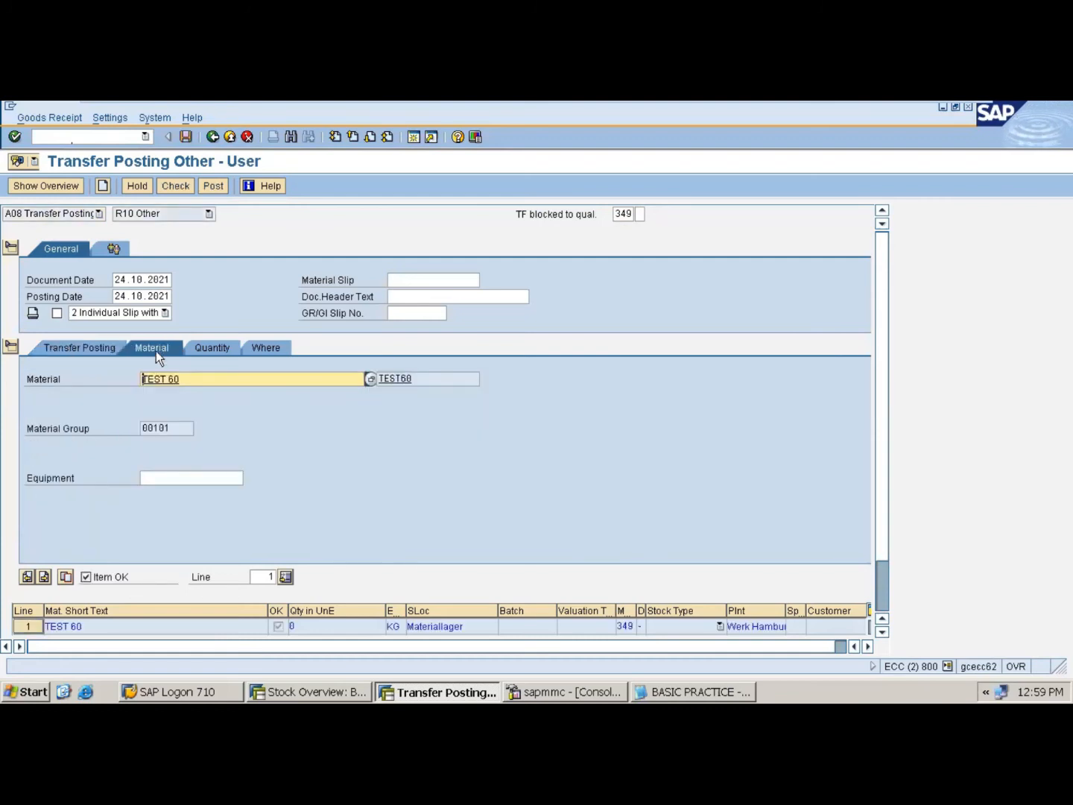
left_click(207, 351)
type("50")
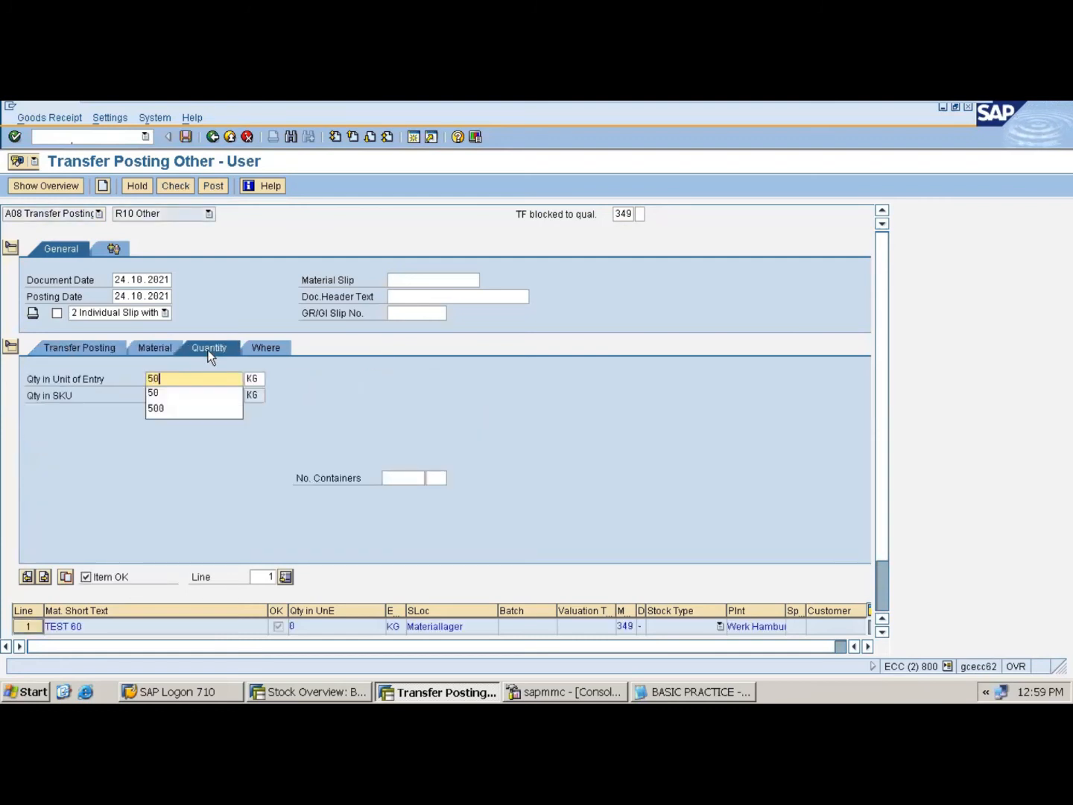
key("Return")
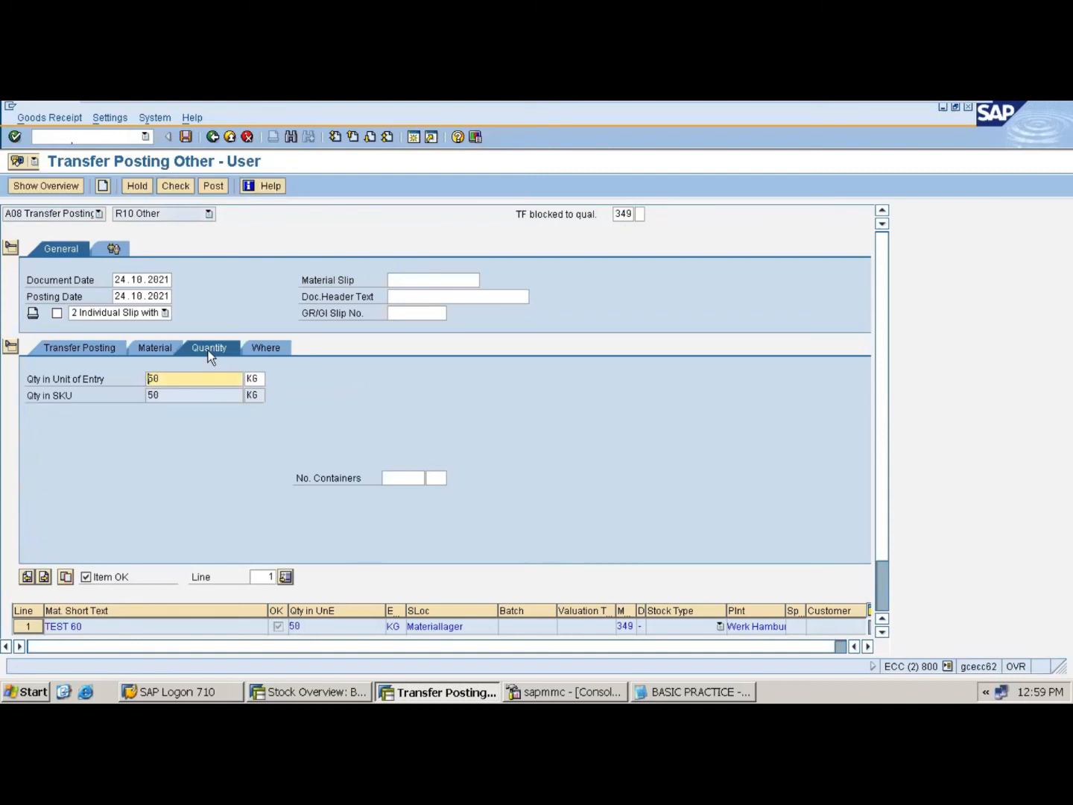
- Check the 349 transfer posting and close the message log
left_click(181, 190)
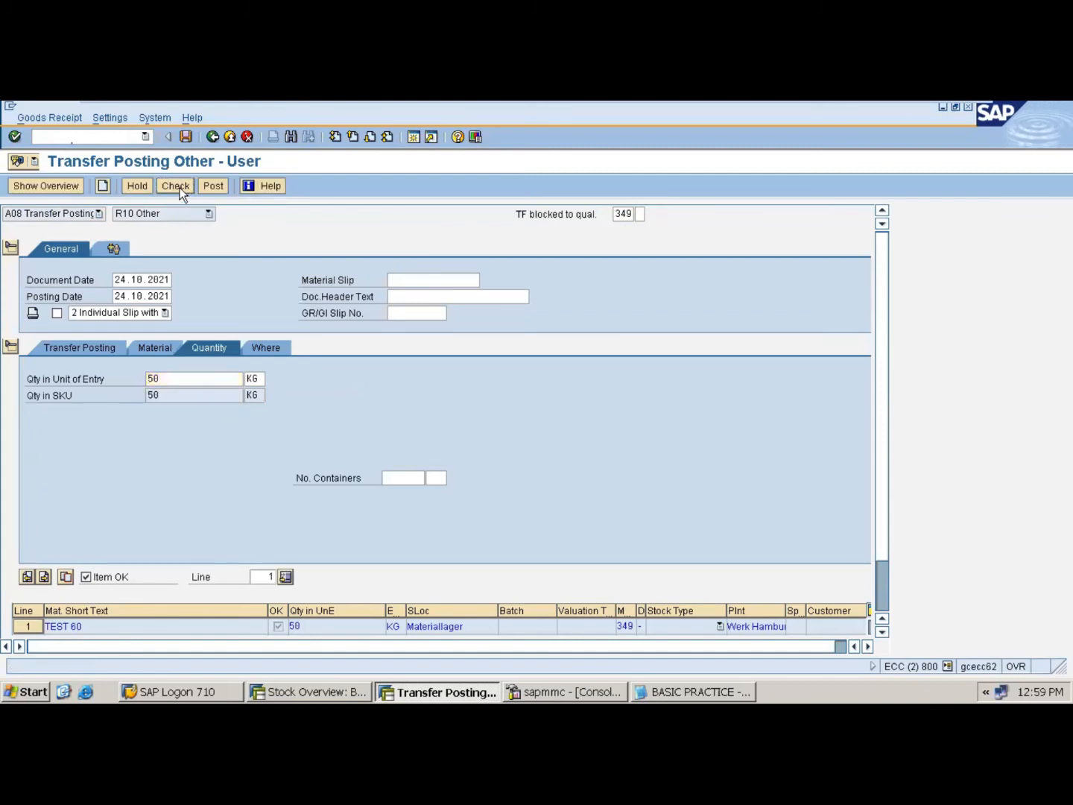
left_click(83, 576)
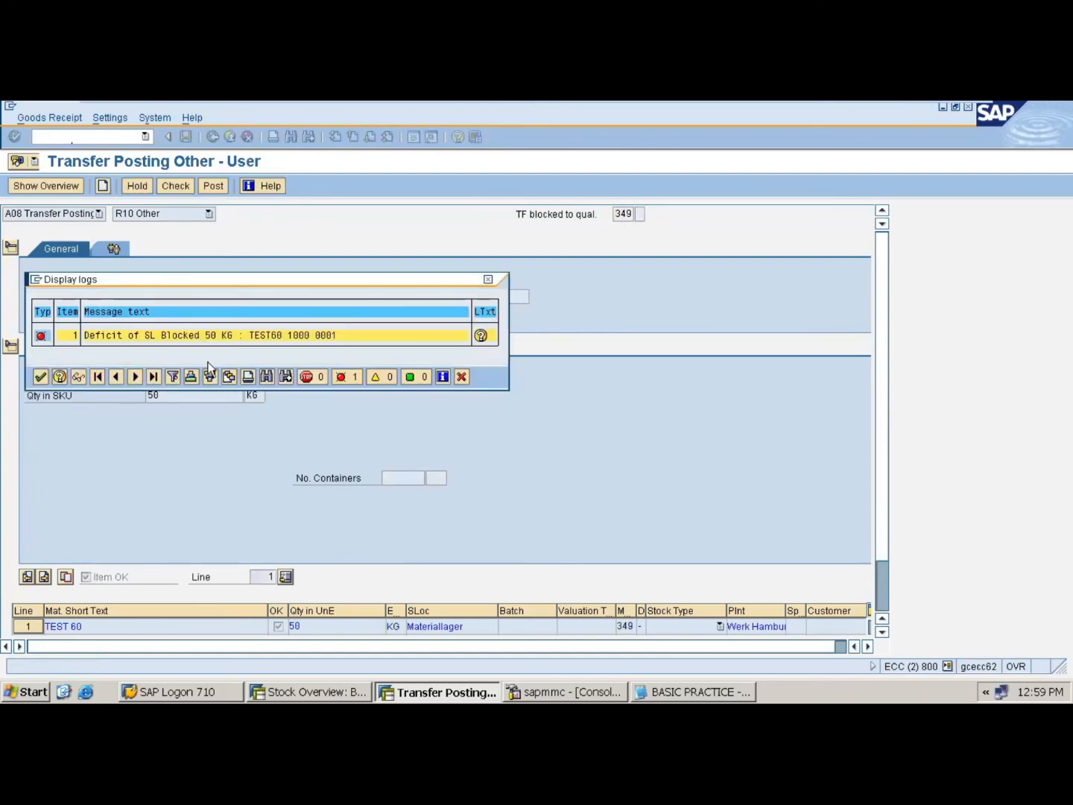
left_click(489, 279)
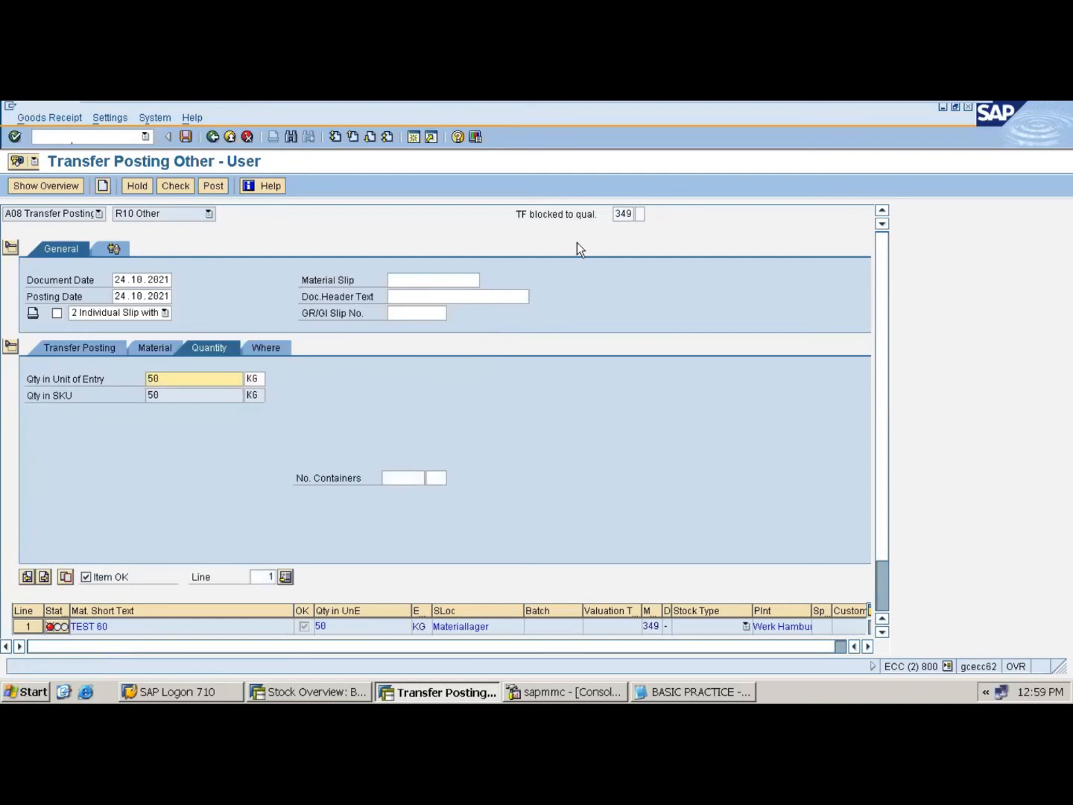
- Change the header movement type to 350 and check the transfer posting again
left_click(634, 214)
key("BackSpace")
key("BackSpace")
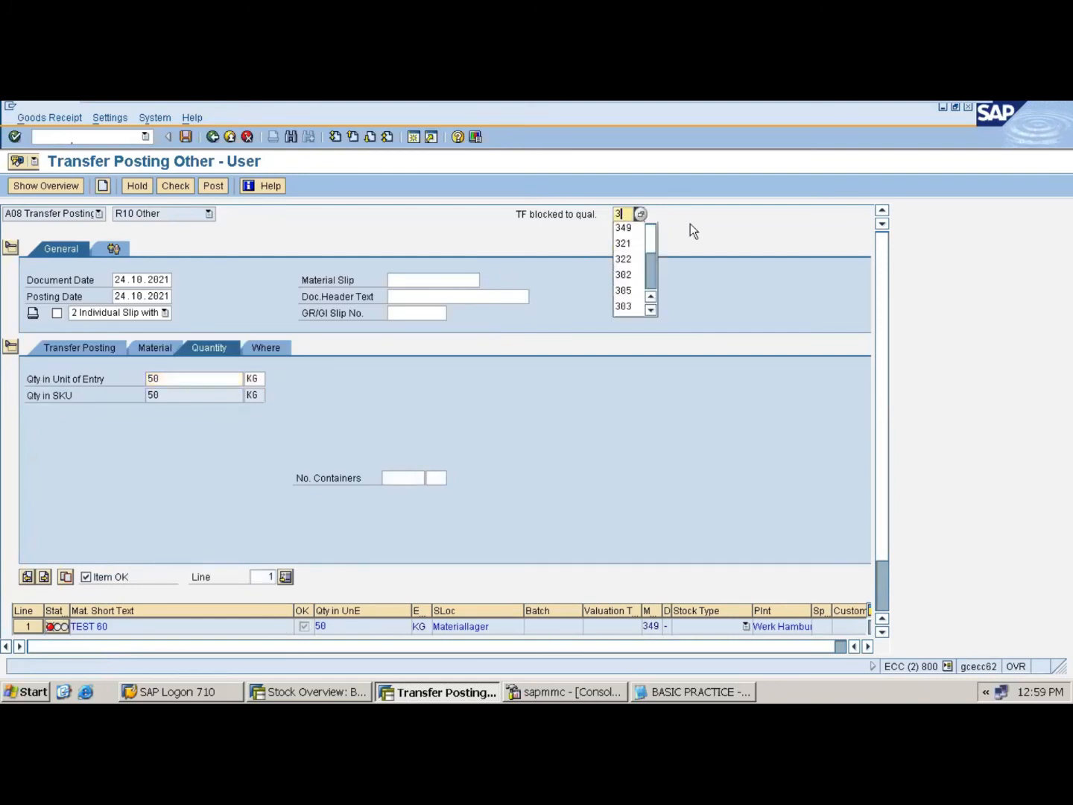
type("50")
key("Return")
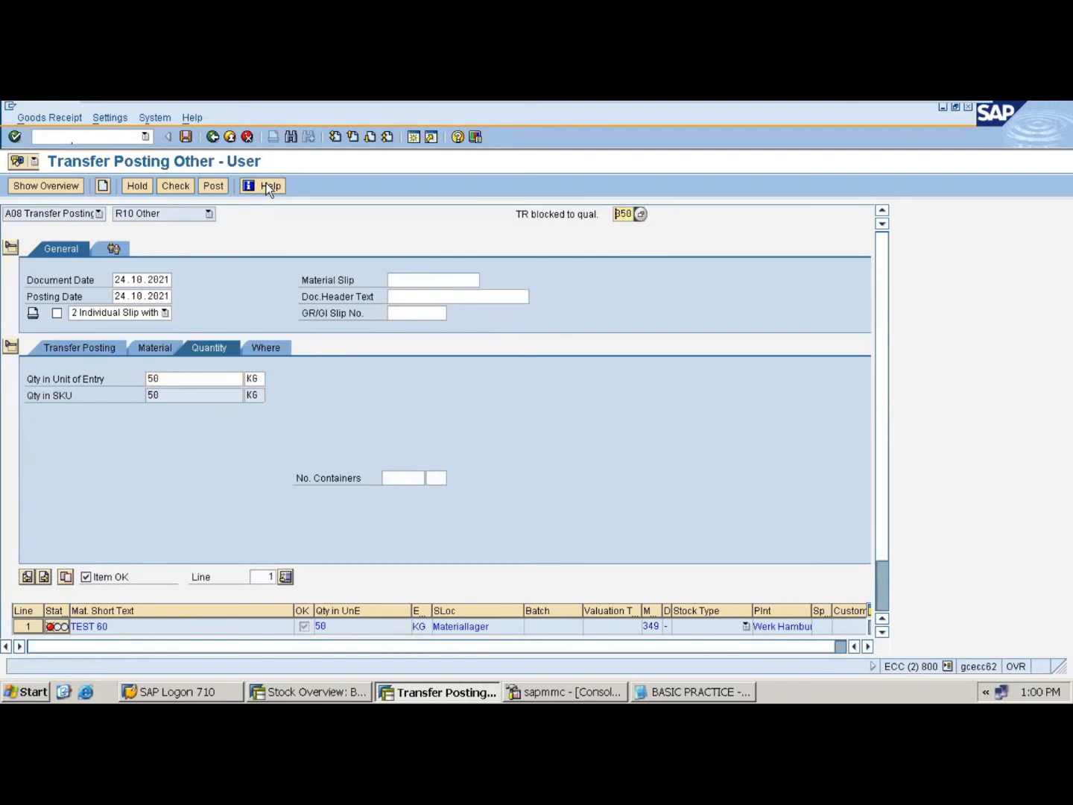
left_click(181, 186)
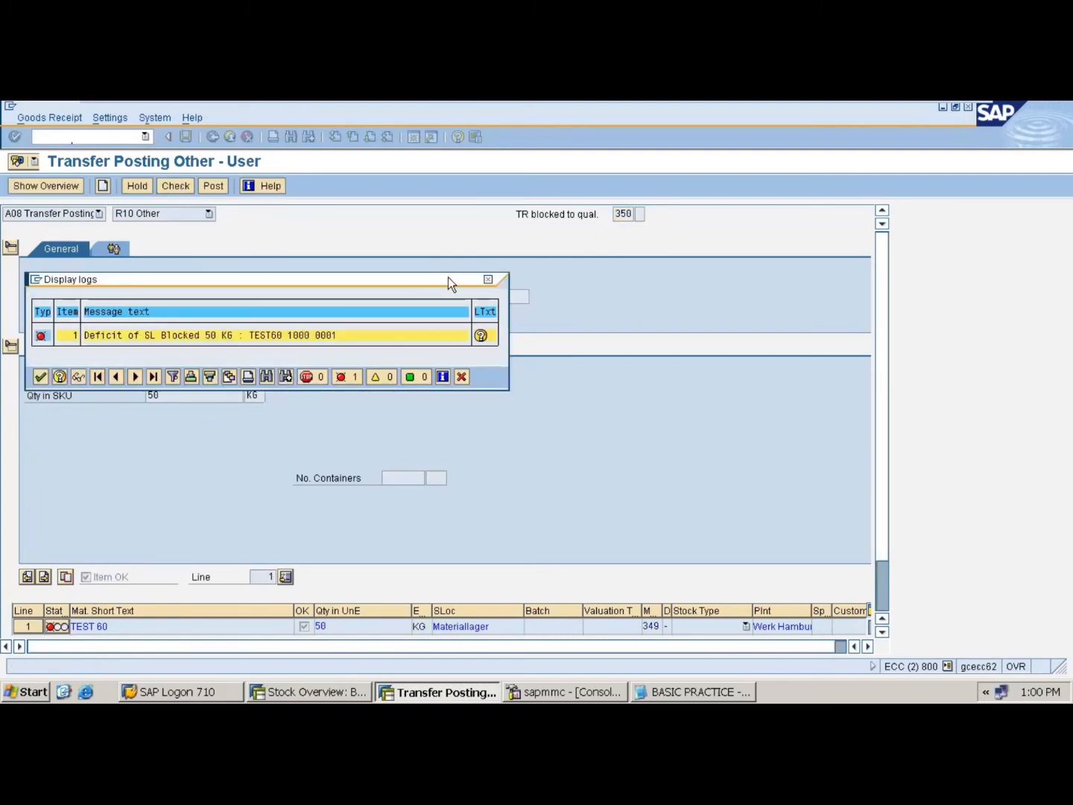
- Close the message log, switch to the stock overview session, and rerun the TEST60 overview to review its stock quantities
left_click(488, 279)
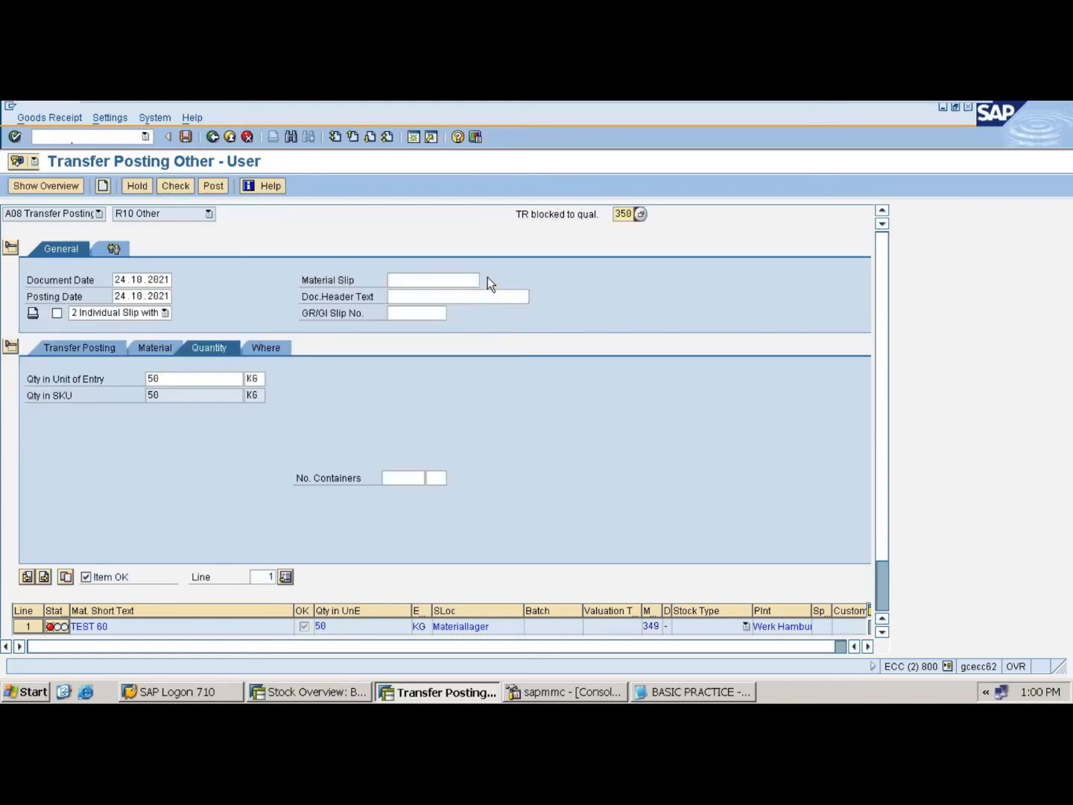
left_click(311, 688)
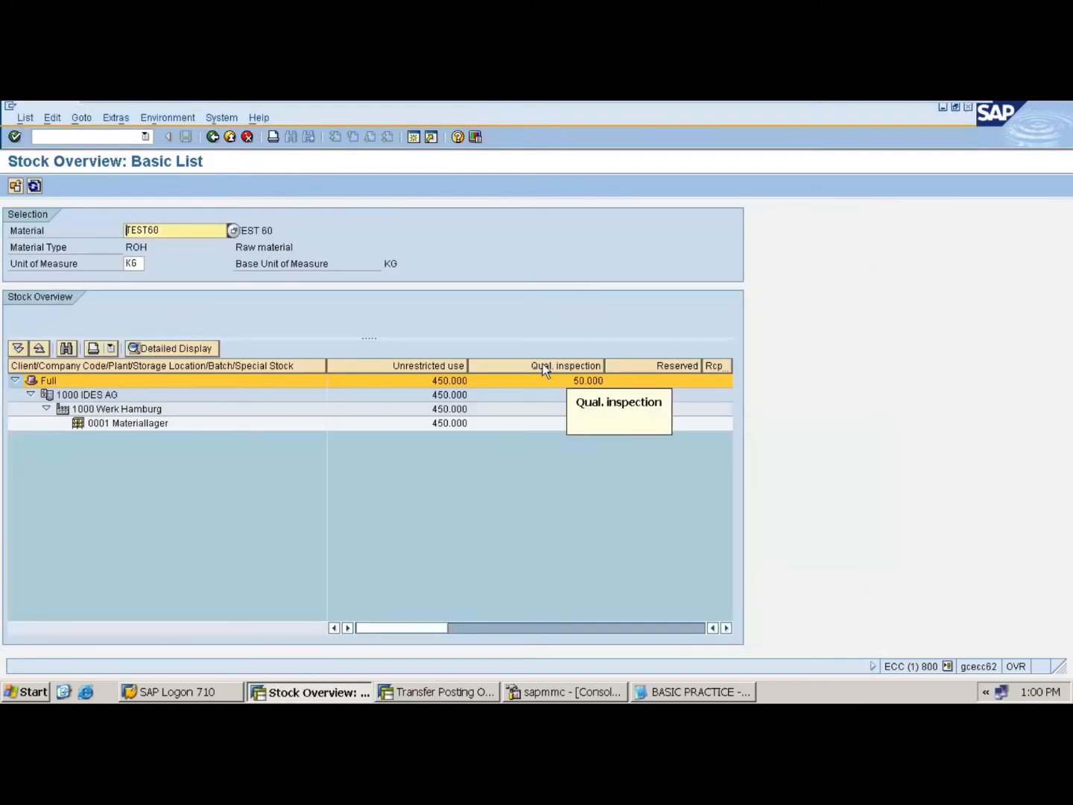
left_click_drag(329, 364, 304, 365)
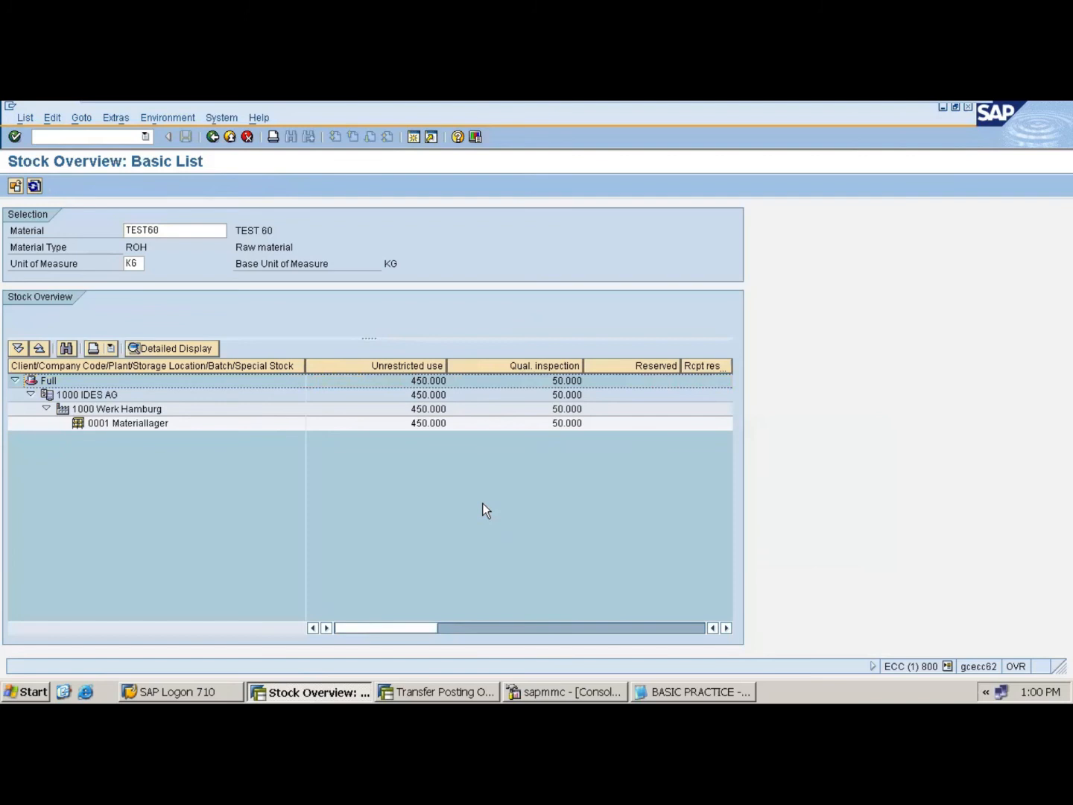
left_click(451, 687)
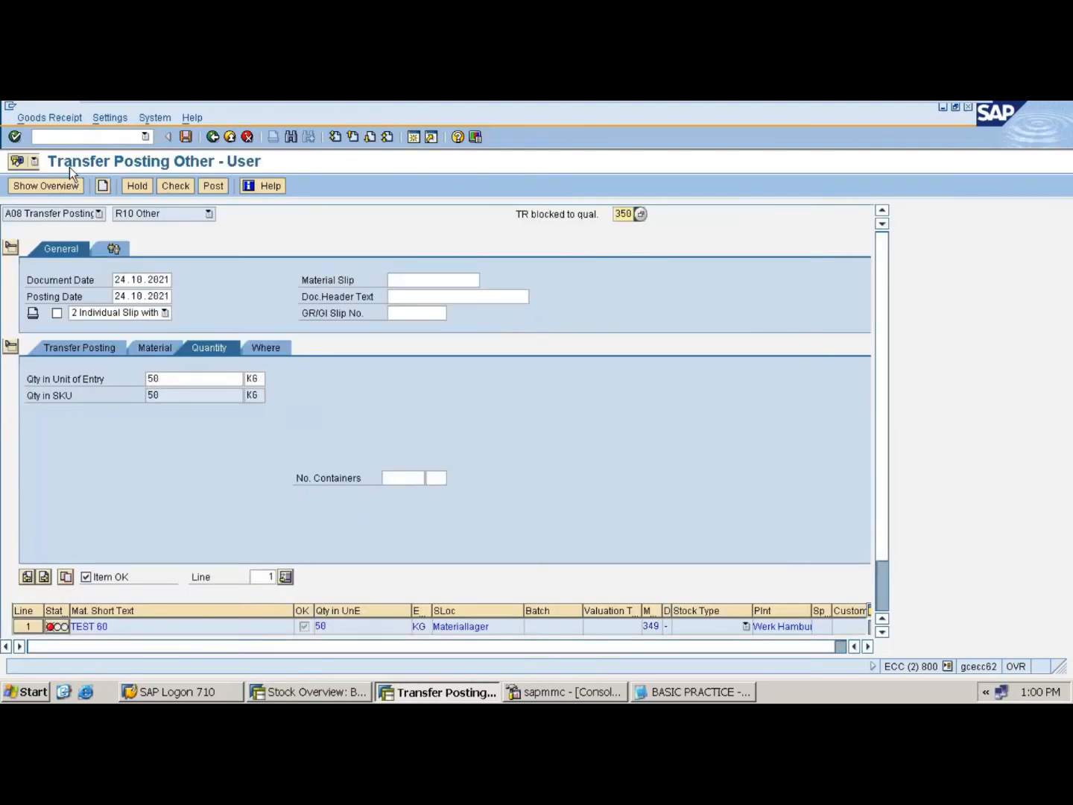
left_click(96, 137)
left_click(291, 687)
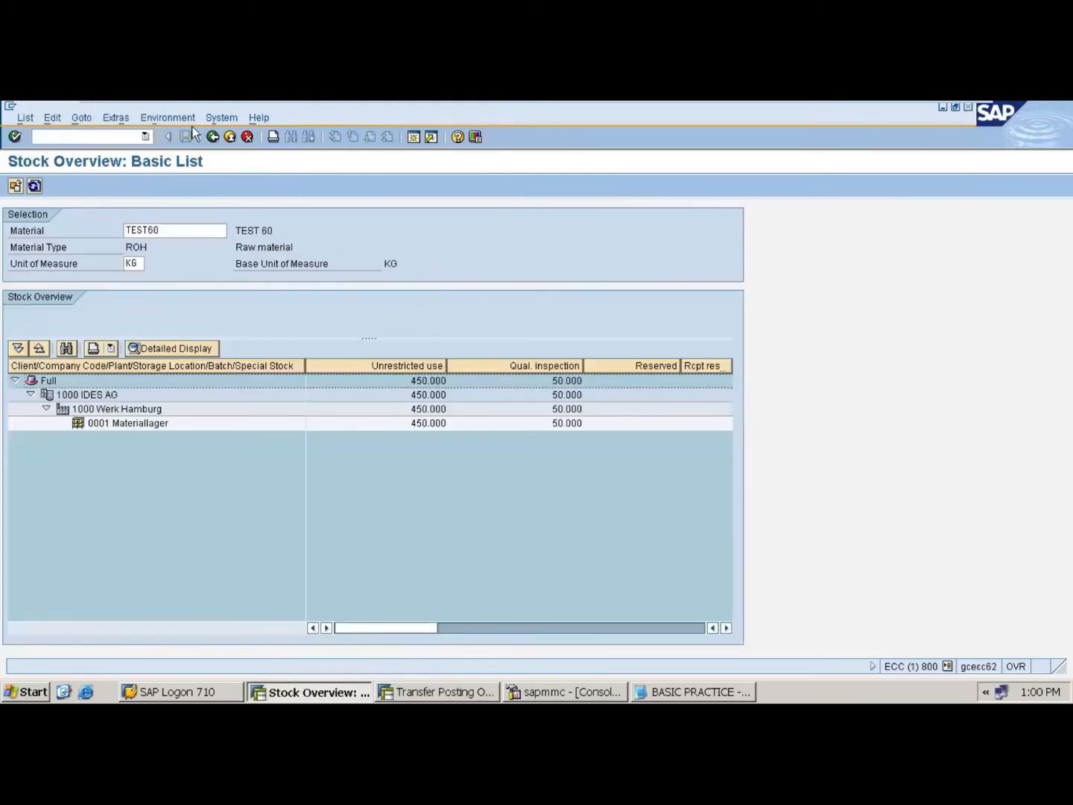
left_click(213, 138)
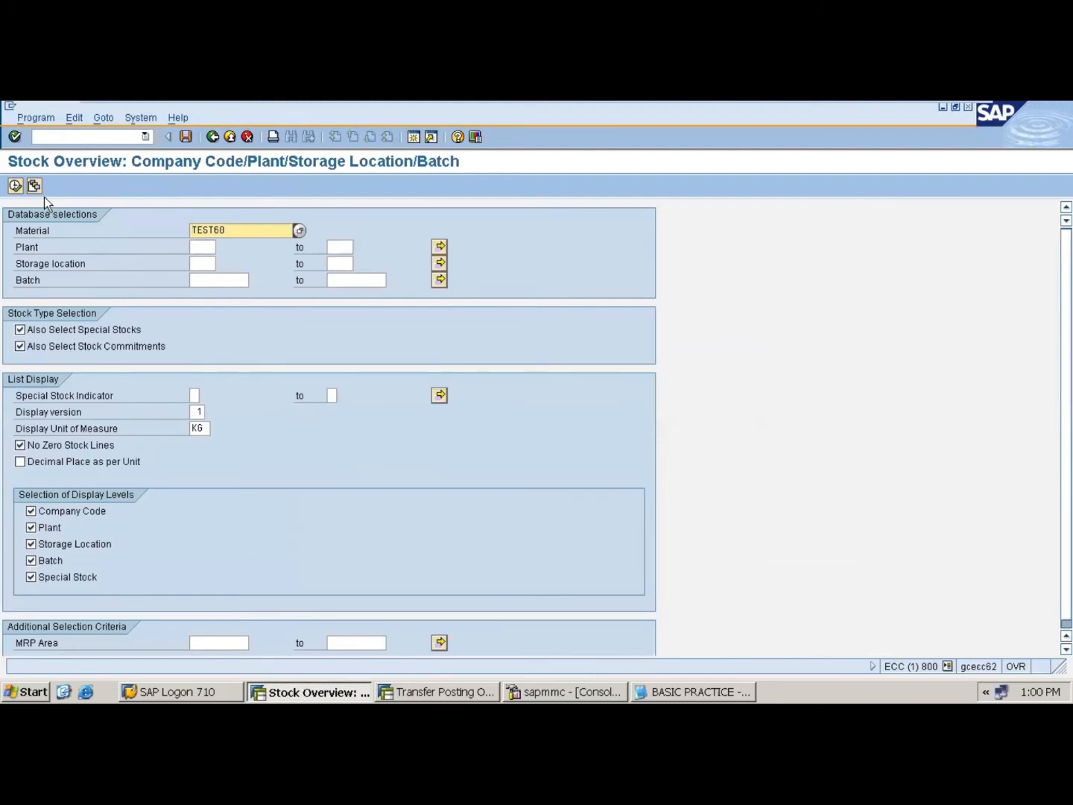
left_click(15, 186)
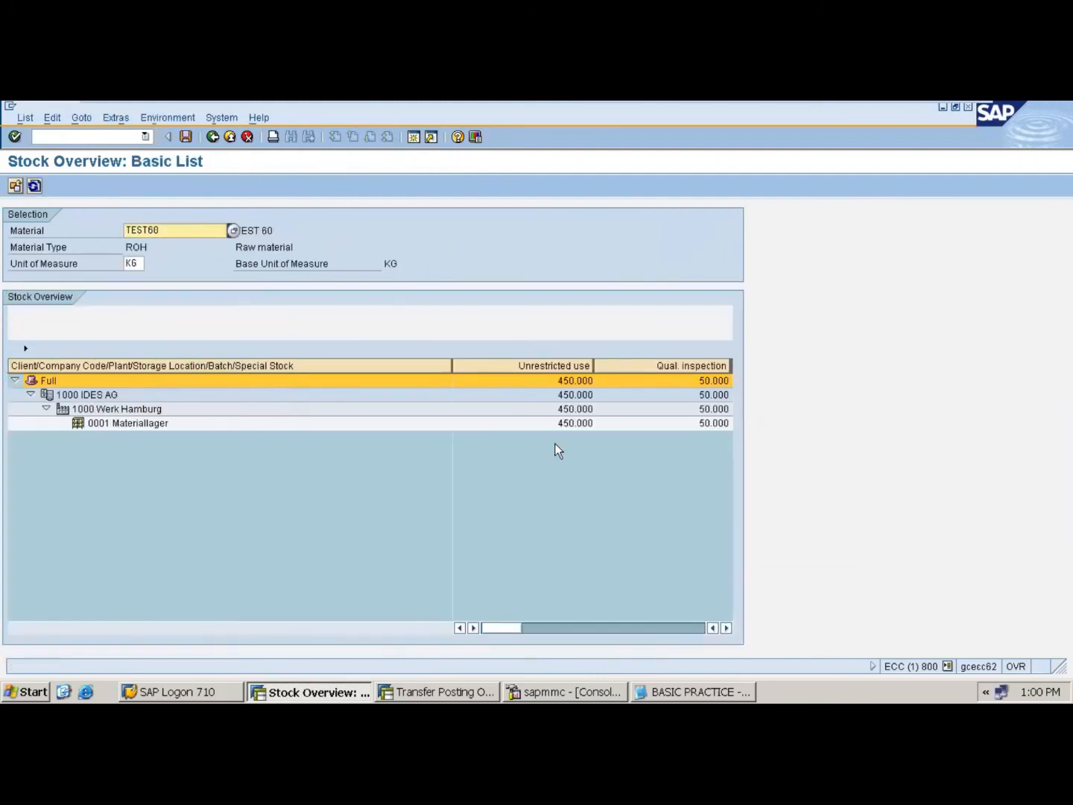
- Switch back to the transfer posting session, restart MIGO for A08 Transfer Posting, and set the movement type to 349
left_click(439, 691)
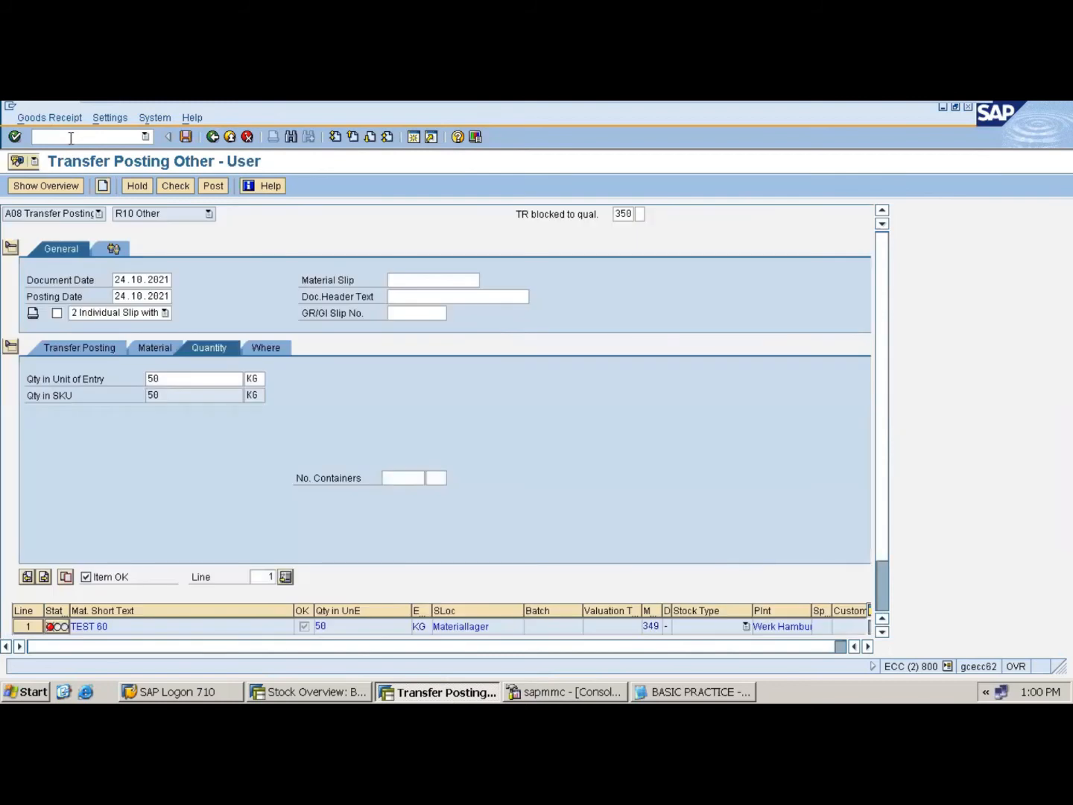
left_click(71, 138)
type("/NMIGO")
key("Return")
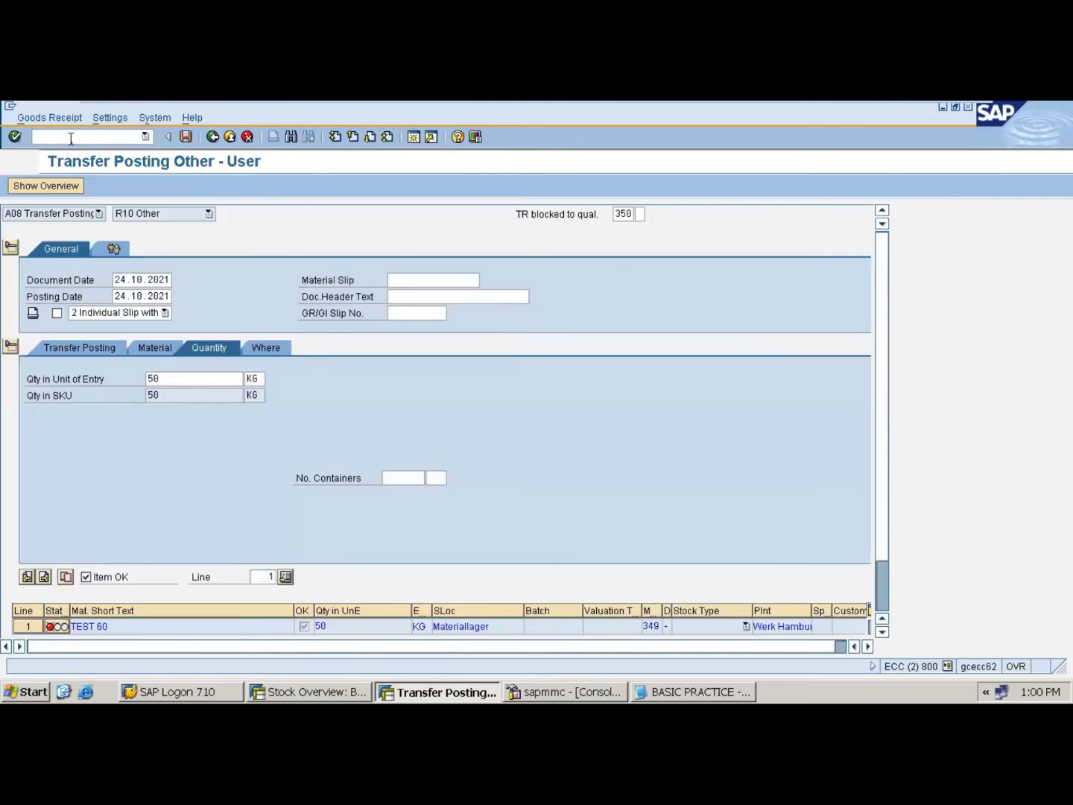
left_click(88, 213)
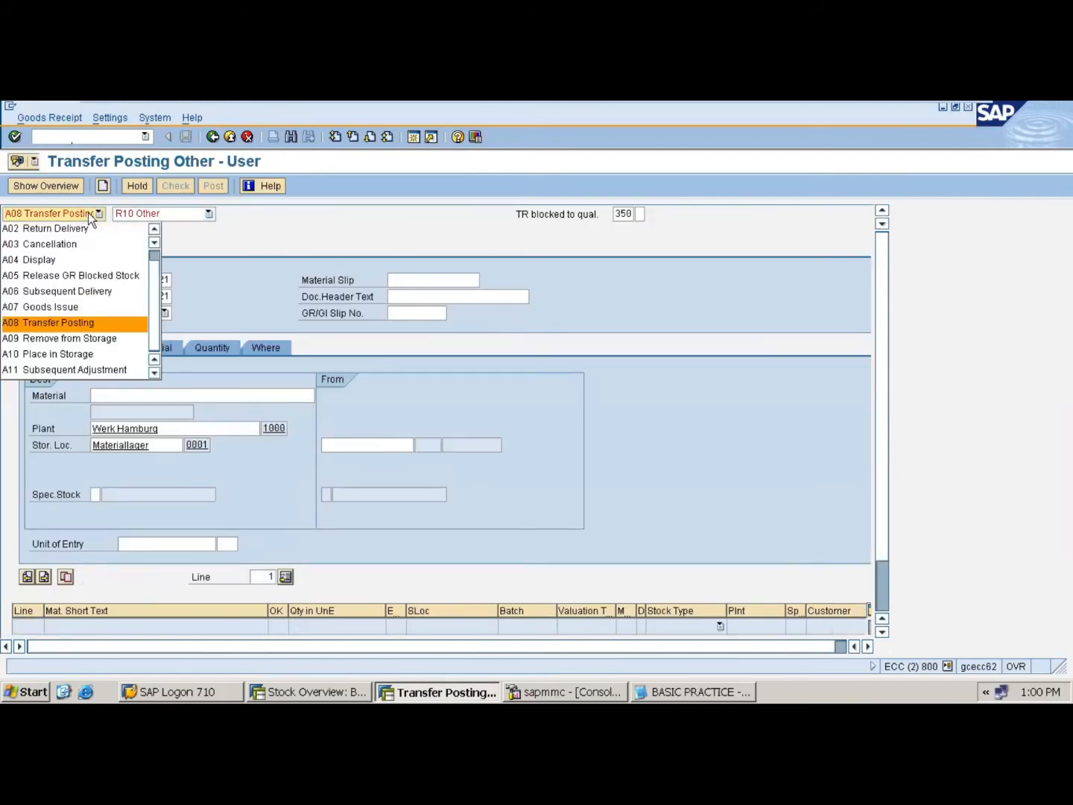
left_click(81, 322)
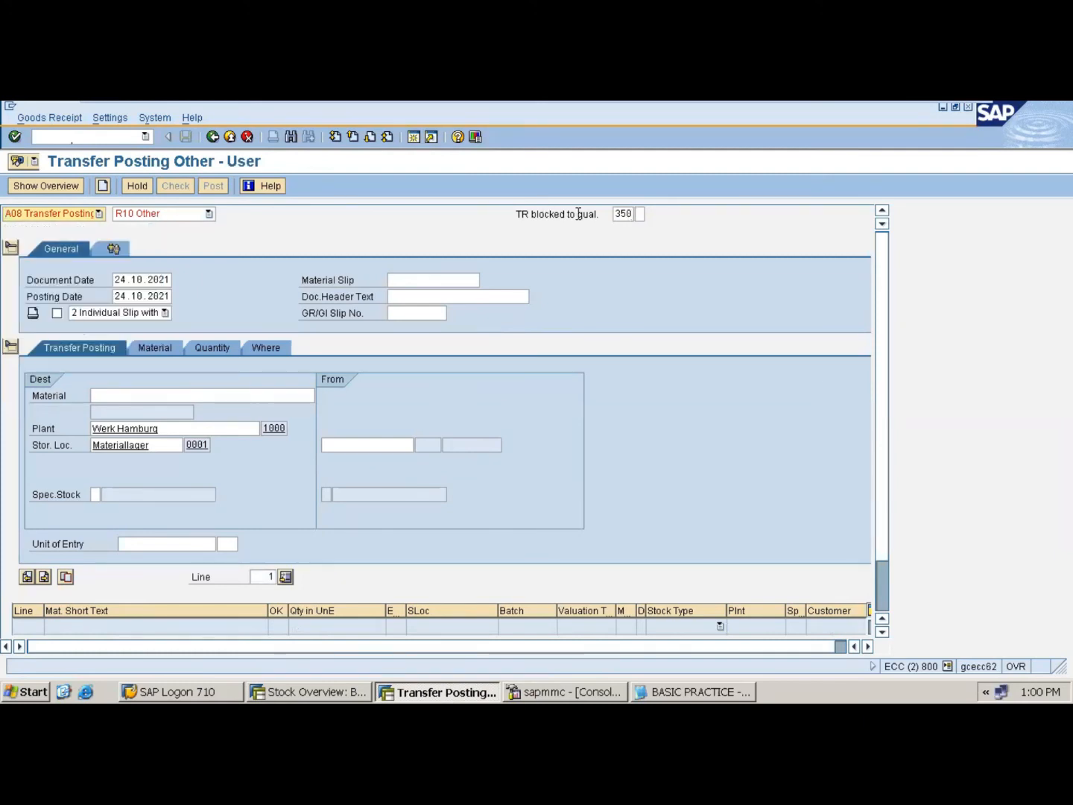
left_click(625, 214)
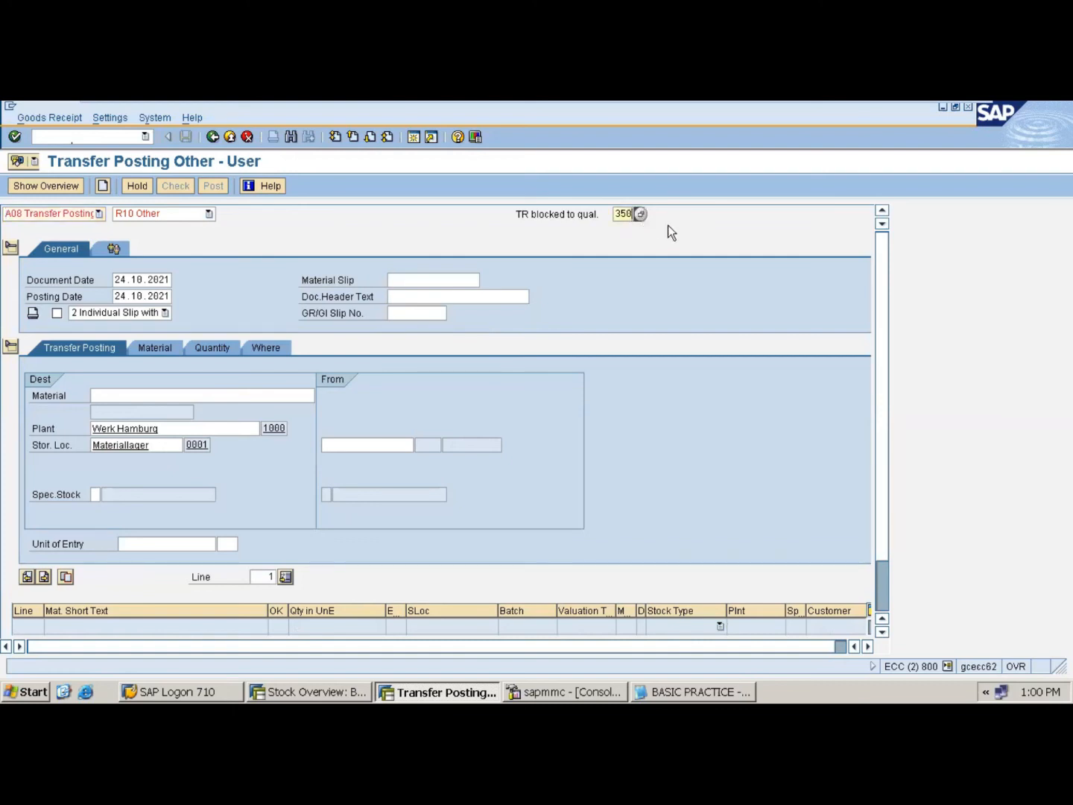
key("F4")
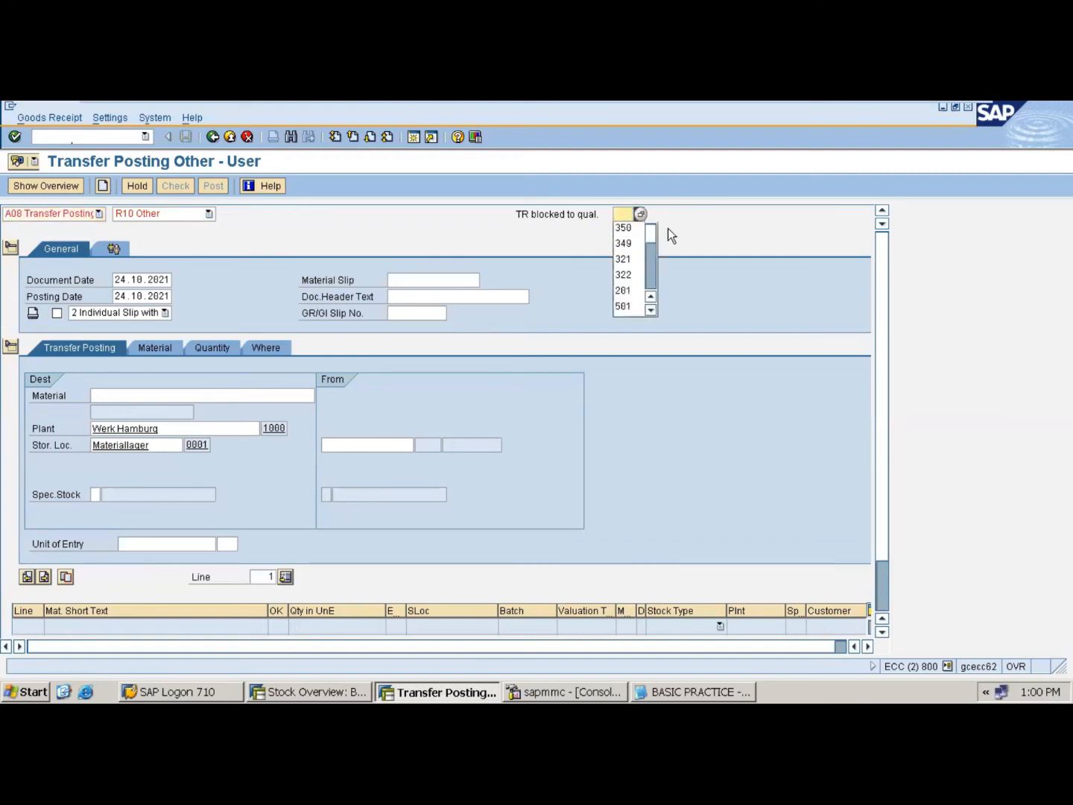
type("349")
key("Return")
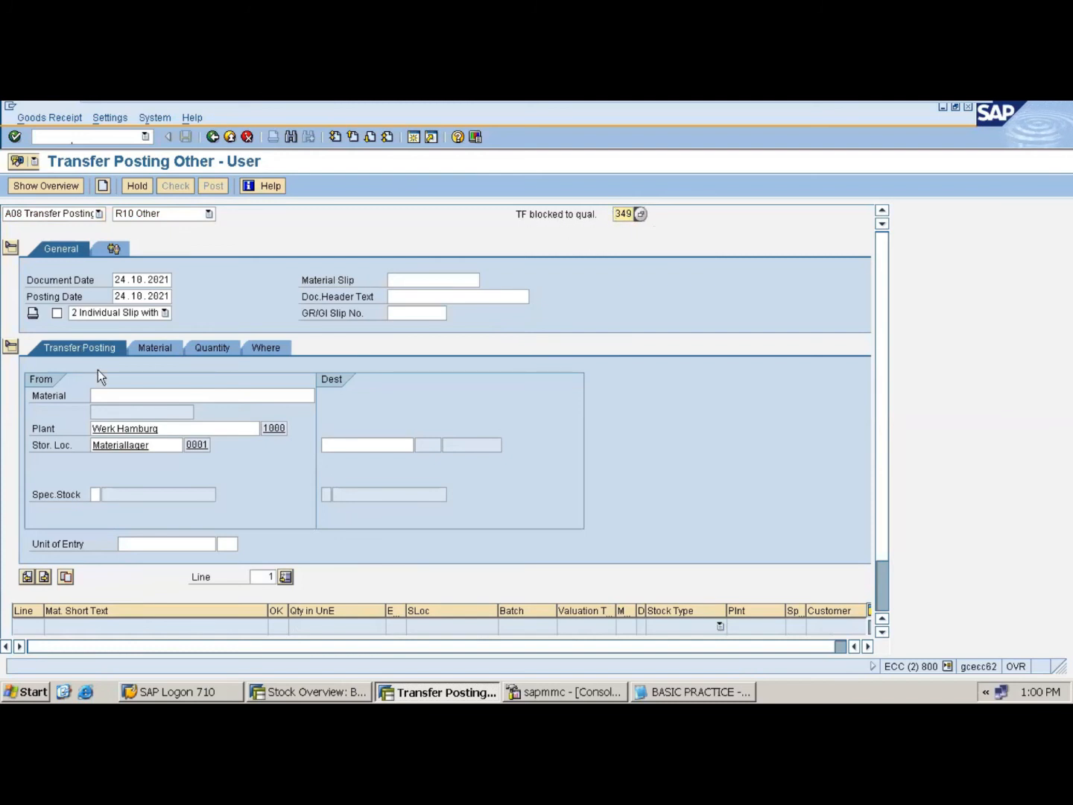
- Enter material test60 with a quantity of 50 for the 349 transfer posting
left_click(144, 394)
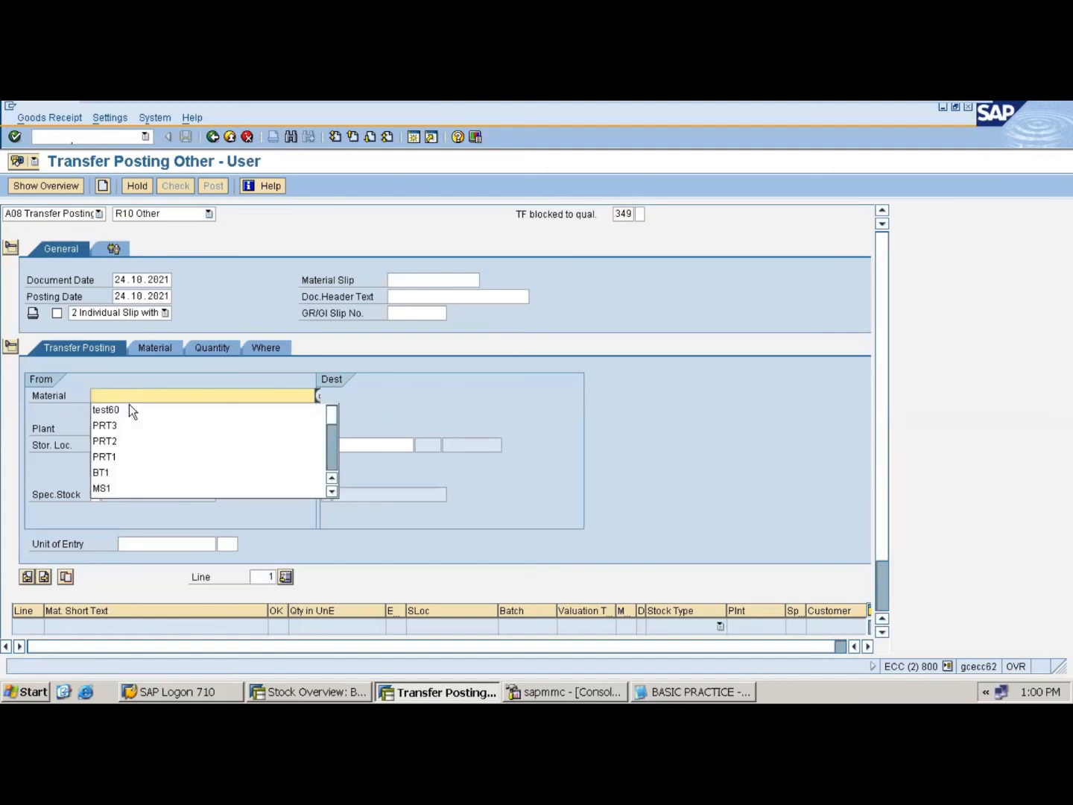
left_click(129, 409)
left_click(216, 348)
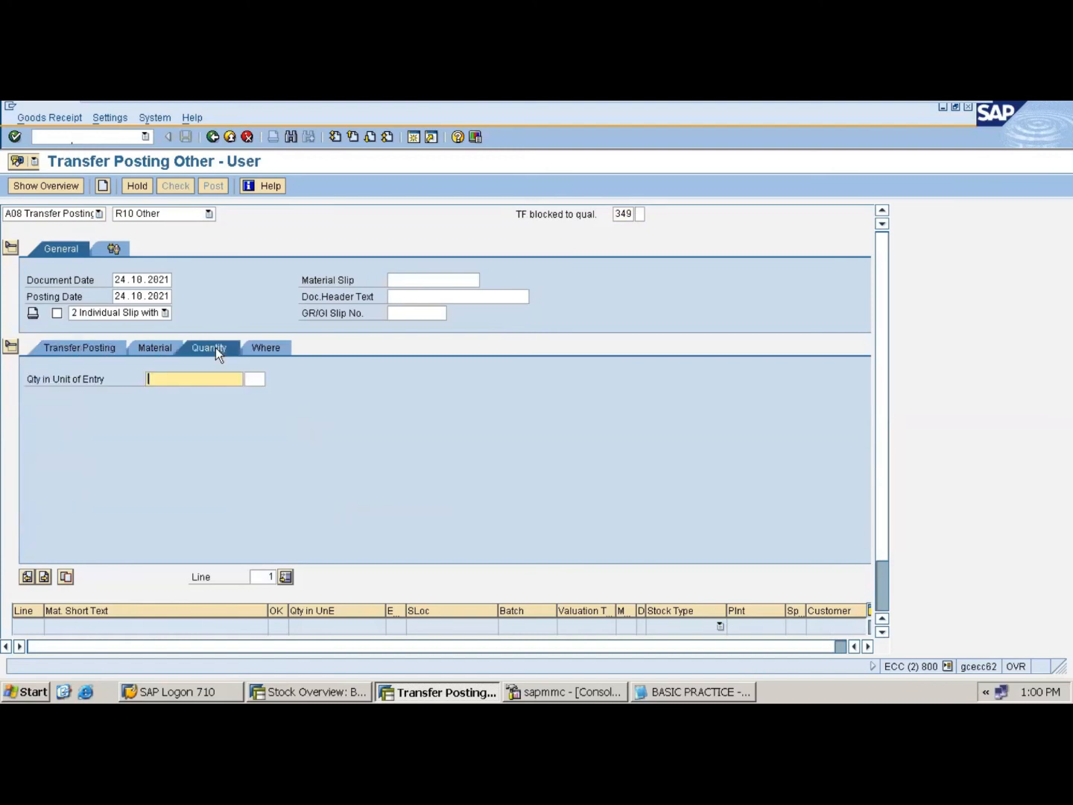
left_click(191, 371)
type("50")
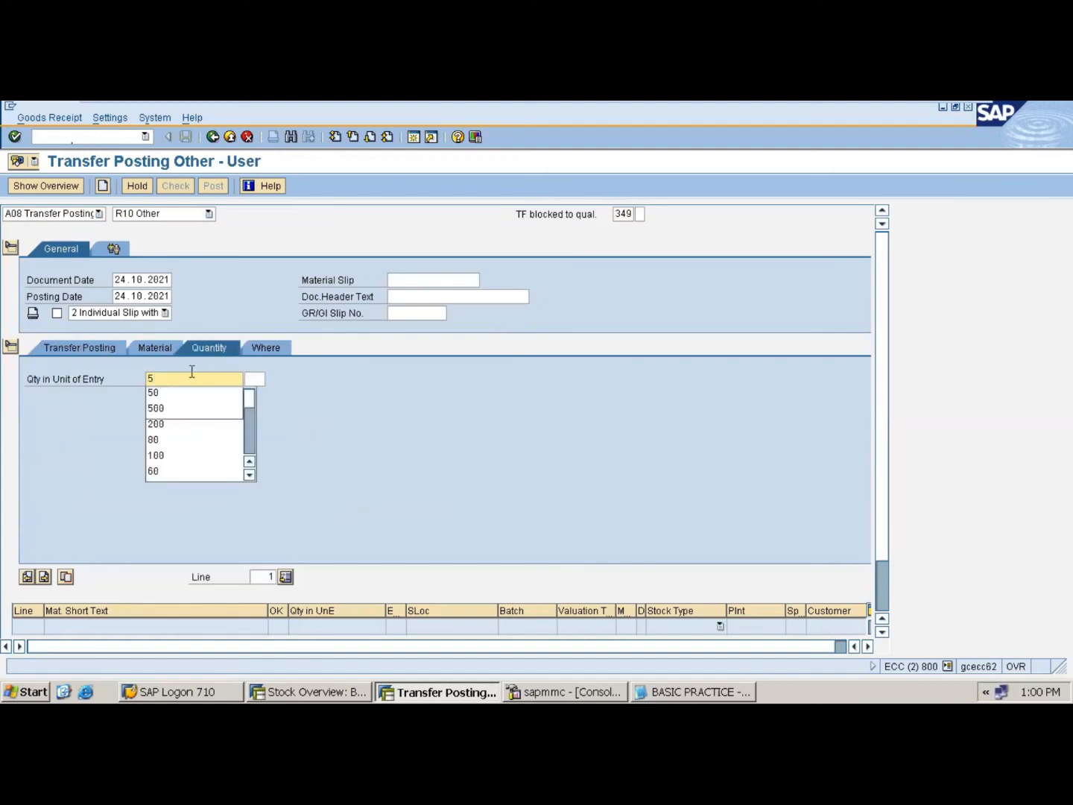
key("Return")
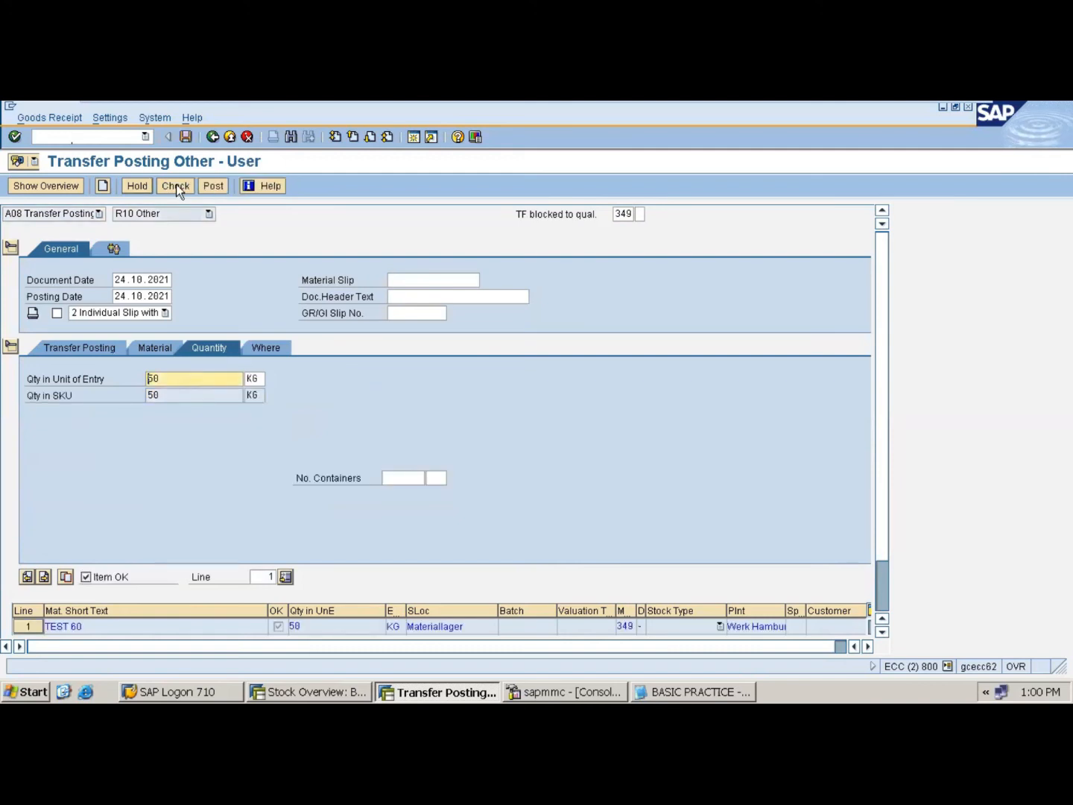
- Check the 349 transfer posting, close the log, and review the movement types in the BASIC PRACTICE notes in Notepad
left_click(176, 186)
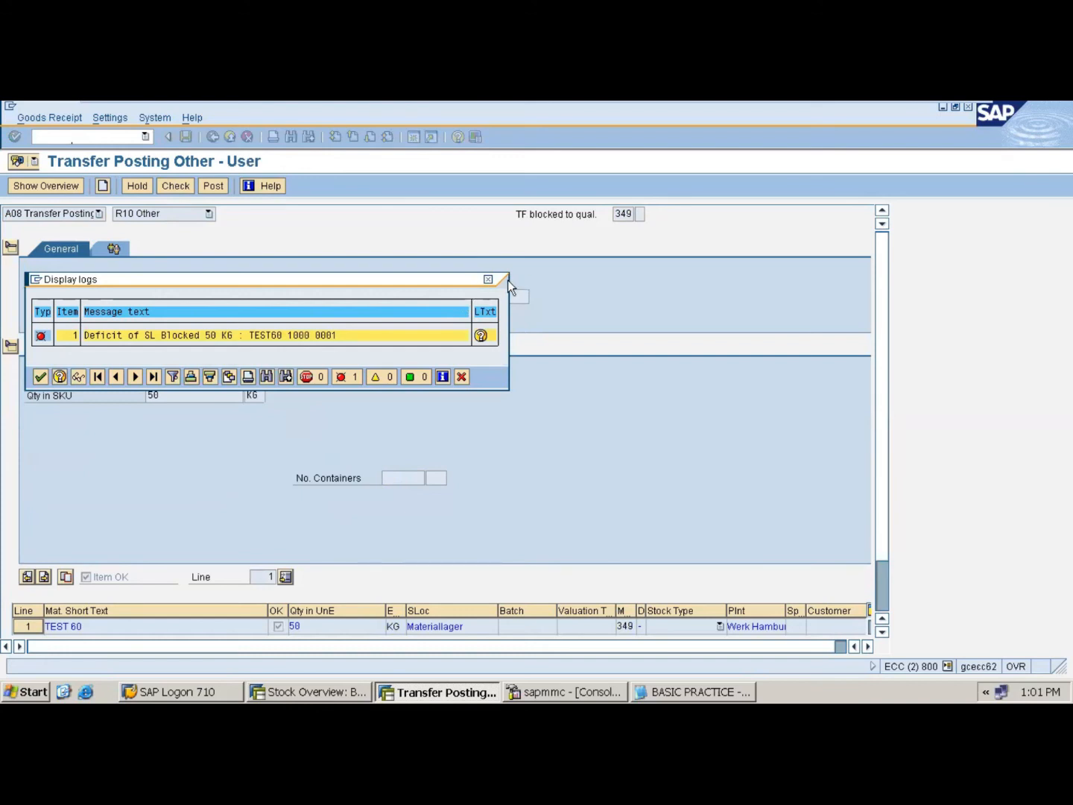
left_click(487, 279)
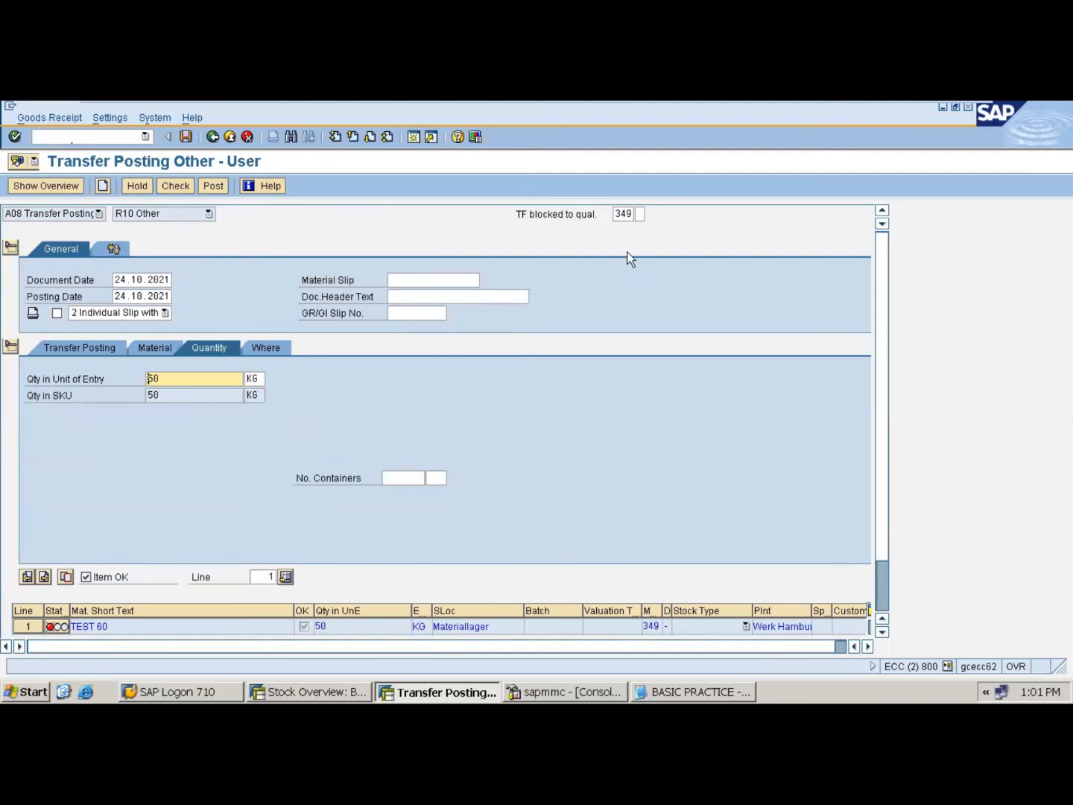
left_click(694, 692)
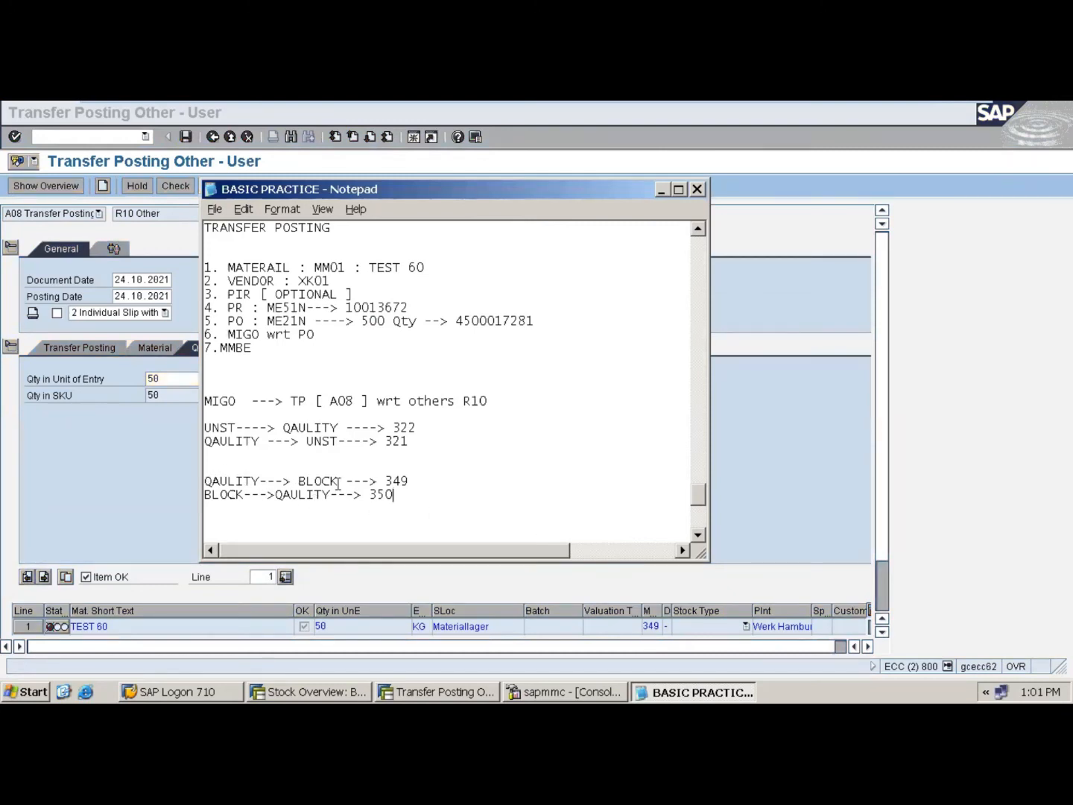
left_click(660, 189)
- Restart MIGO from the transfer posting session and set the movement type to 350
left_click(74, 135)
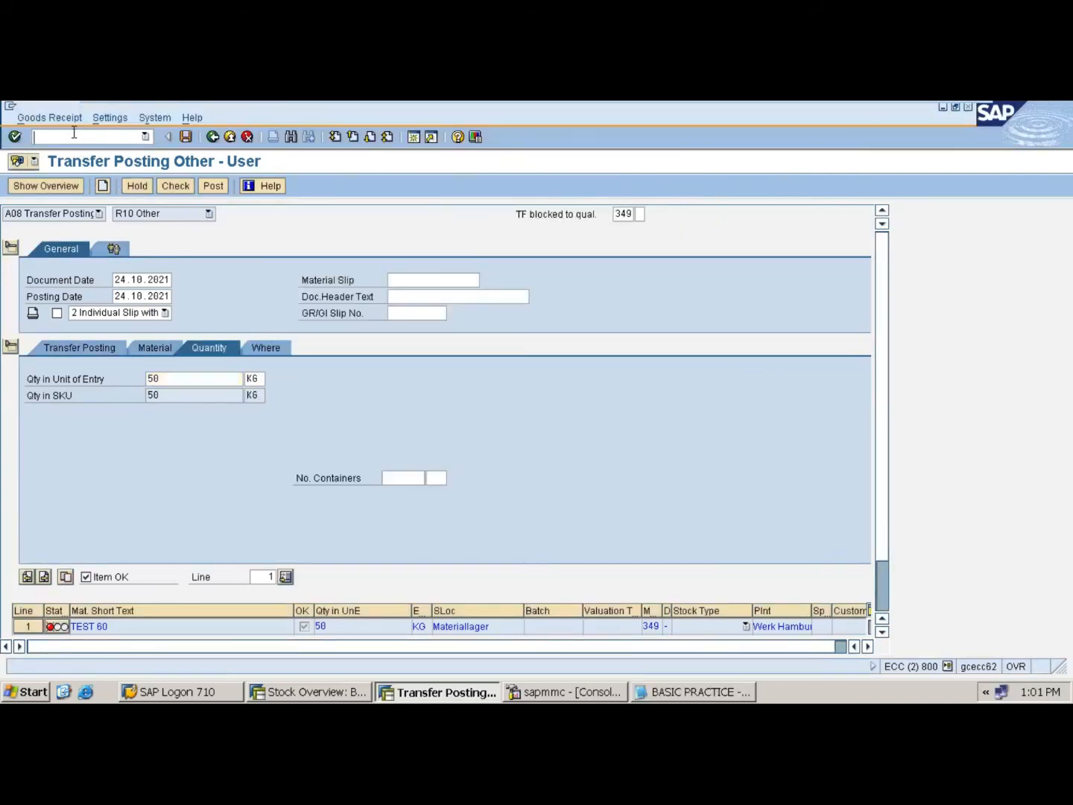
type("/nmigo")
key("Return")
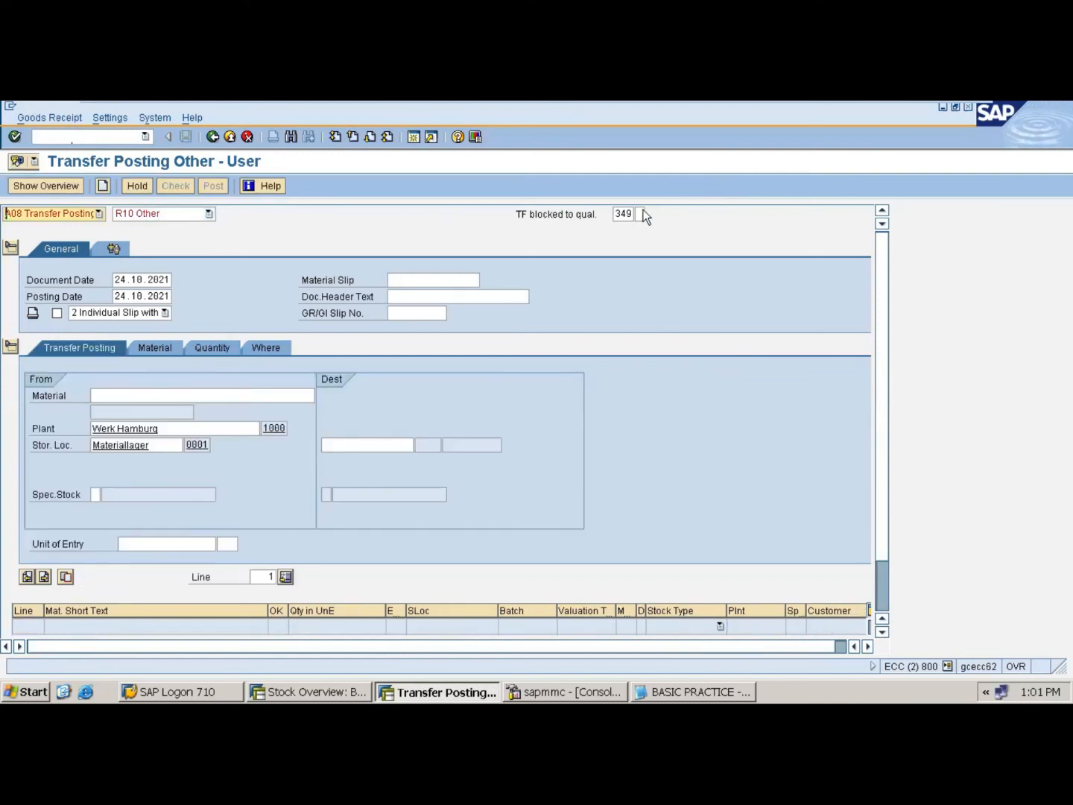
left_click(634, 213)
key("BackSpace")
key("BackSpace")
key("BackSpace")
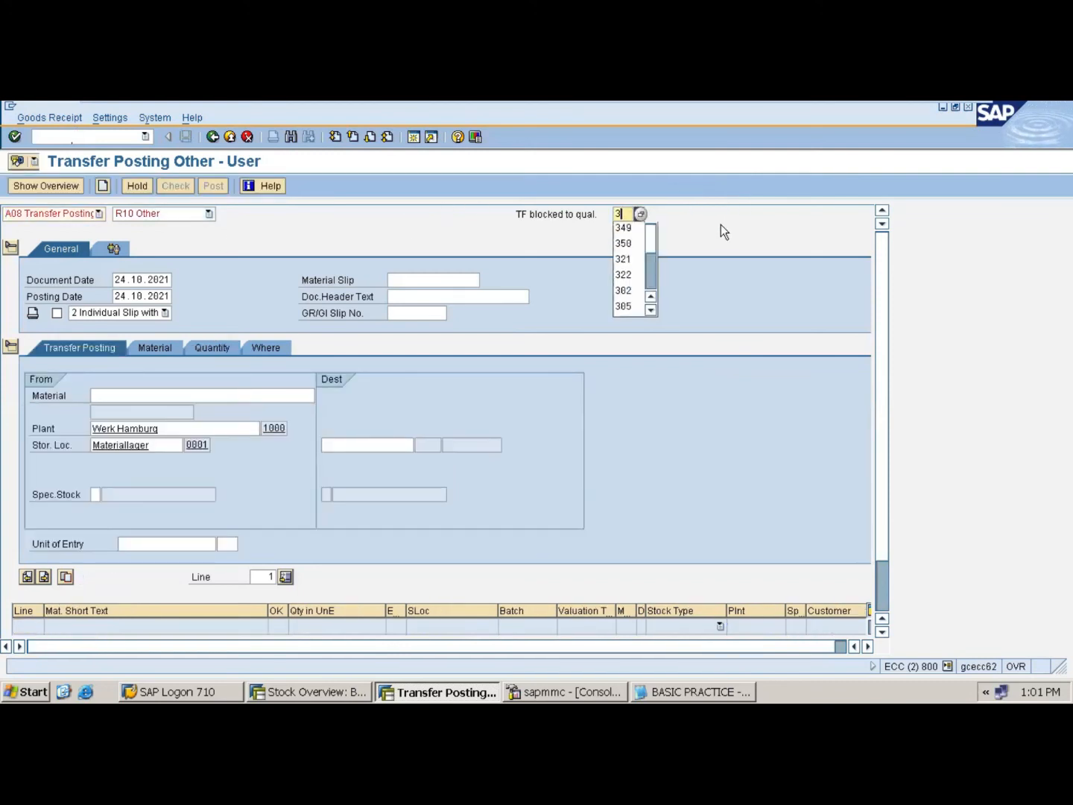
type("350")
key("Return")
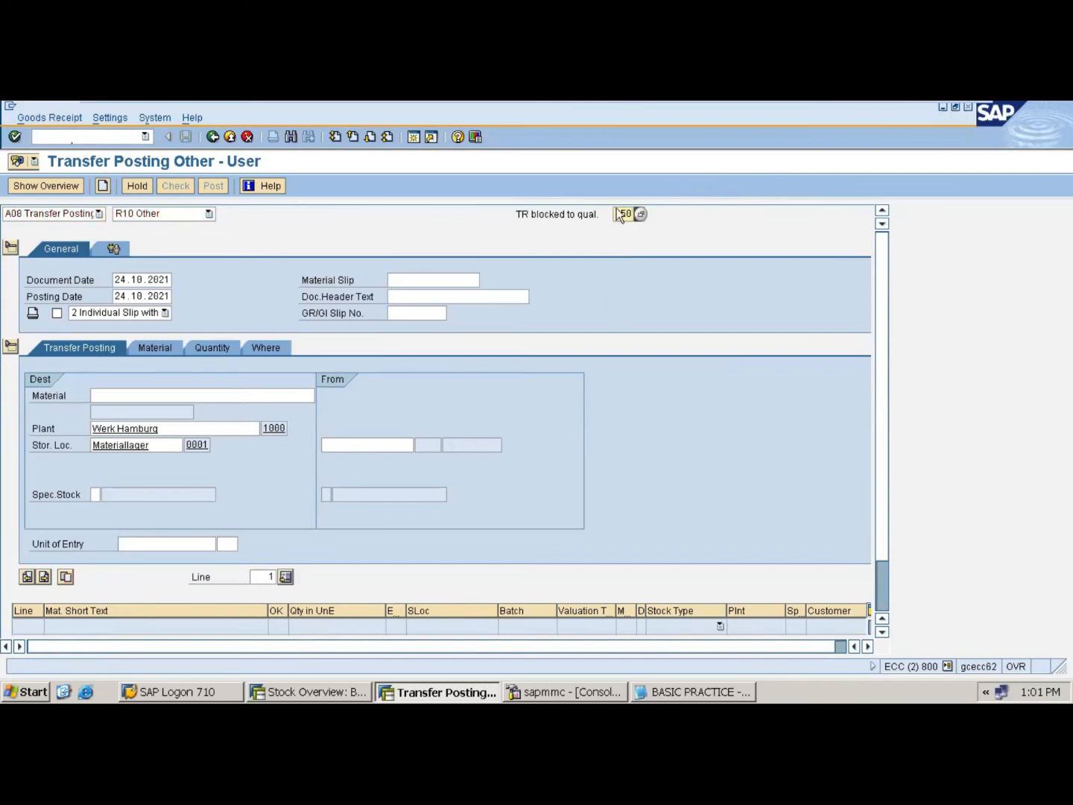
- Enter material test60 with a quantity of 40 KG for movement type 350 and check the transfer posting
left_click(120, 396)
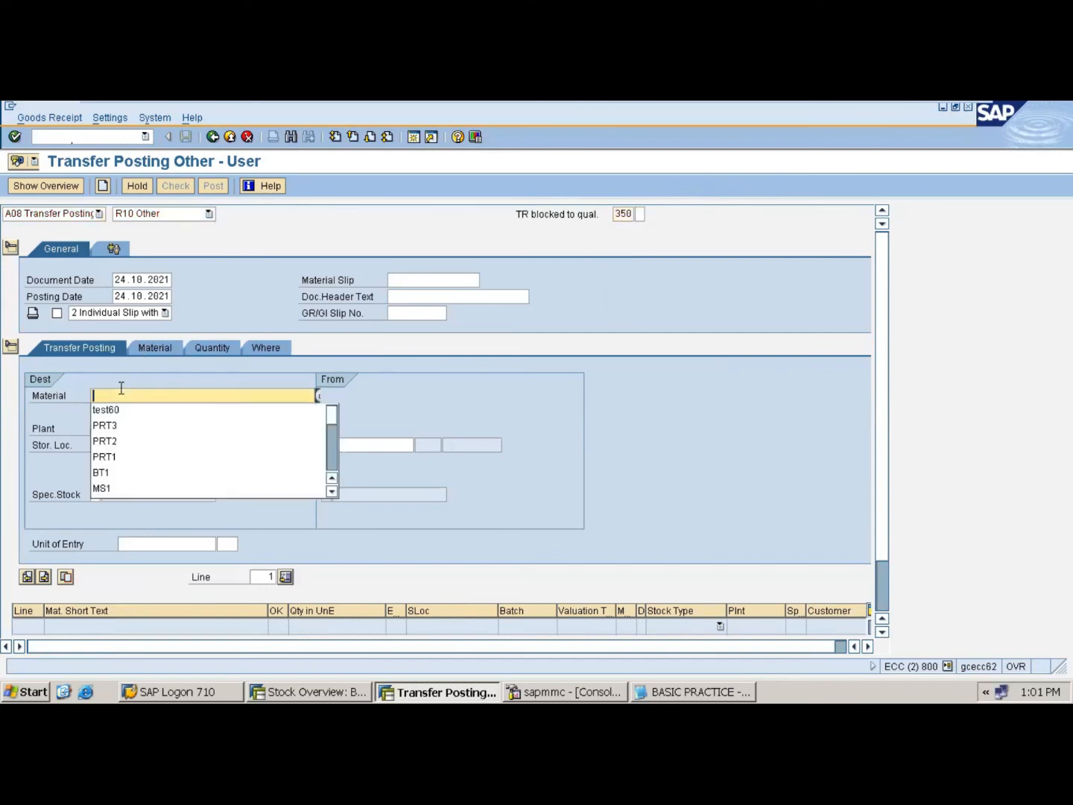
left_click(121, 414)
key("Return")
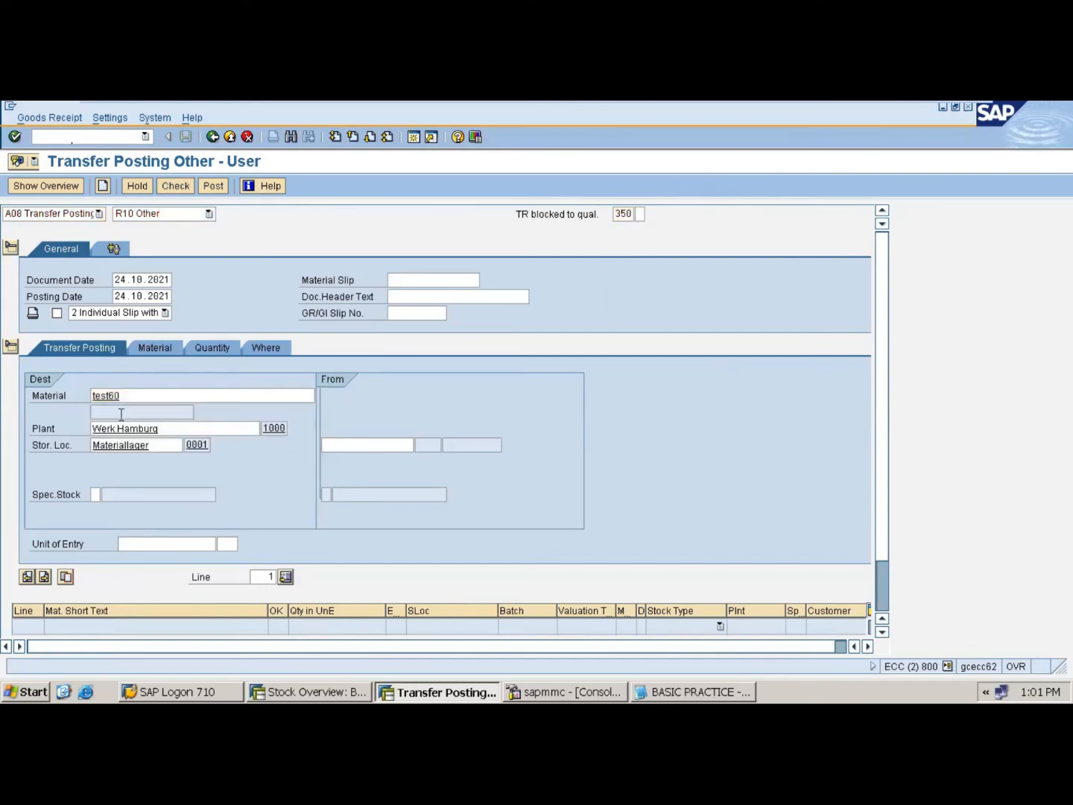
left_click(156, 350)
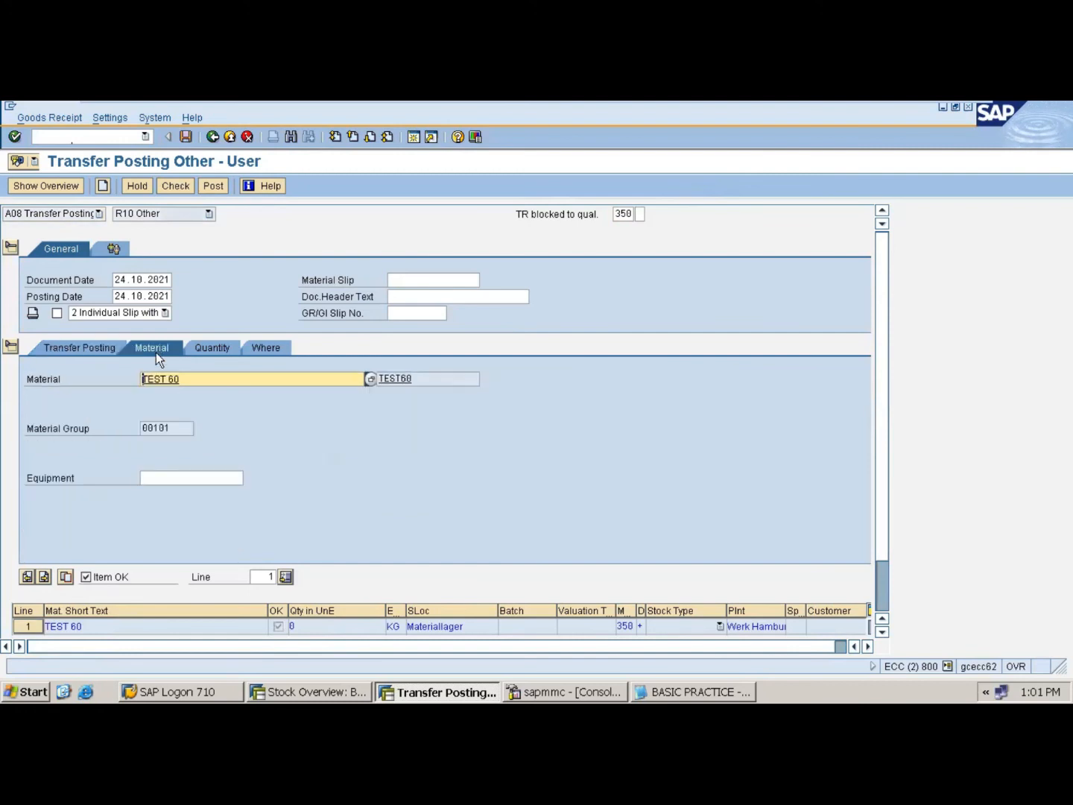
left_click(212, 350)
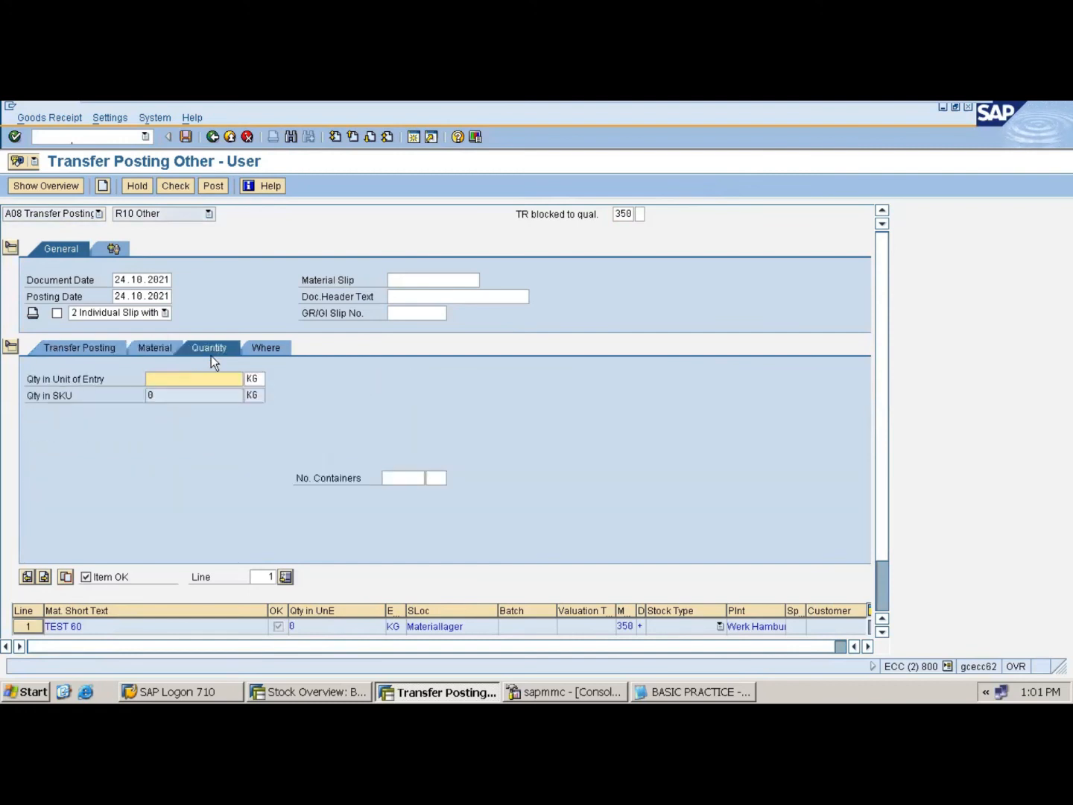
type("40")
key("Return")
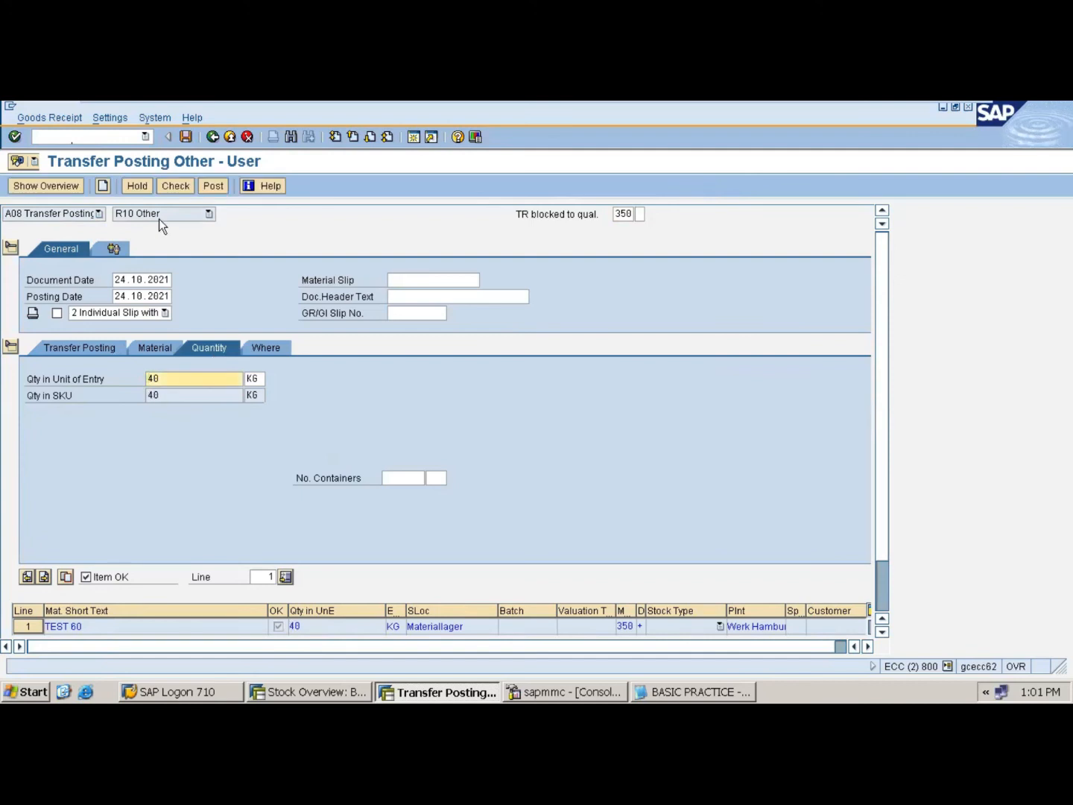
left_click(171, 187)
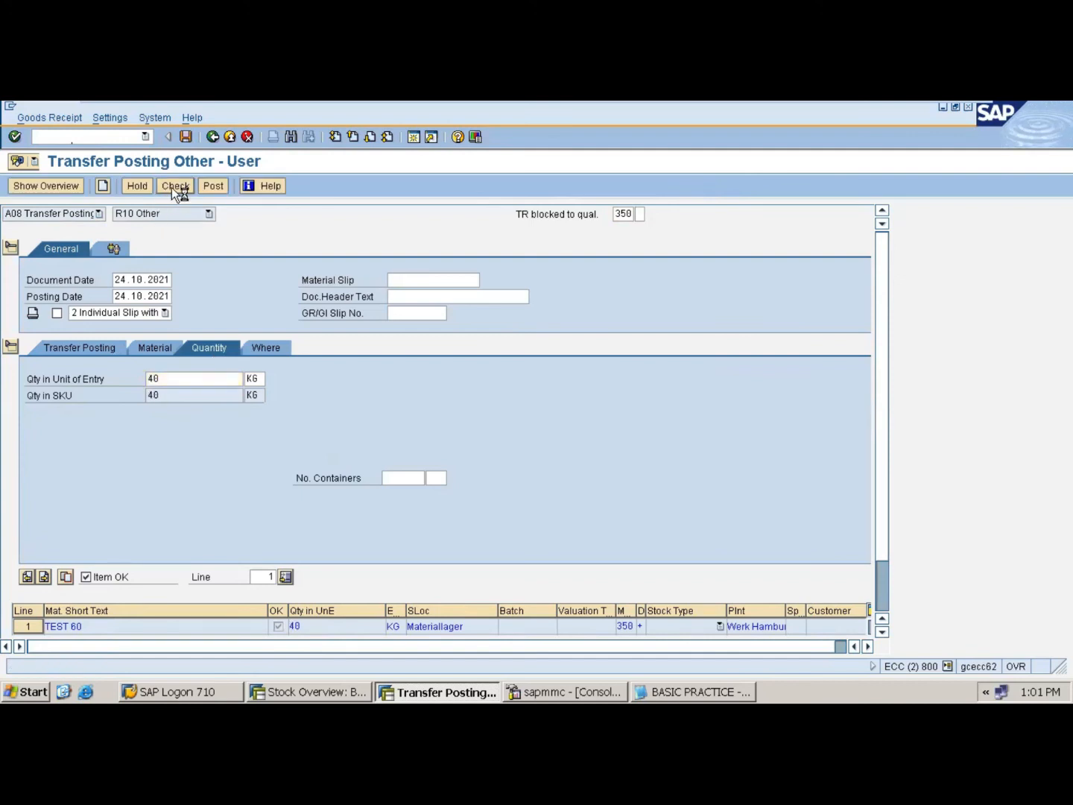
- Set the quantity of the 350 transfer posting to 50 KG and check the document again
left_click(173, 378)
key("BackSpace")
key("BackSpace")
type("50")
key("Return")
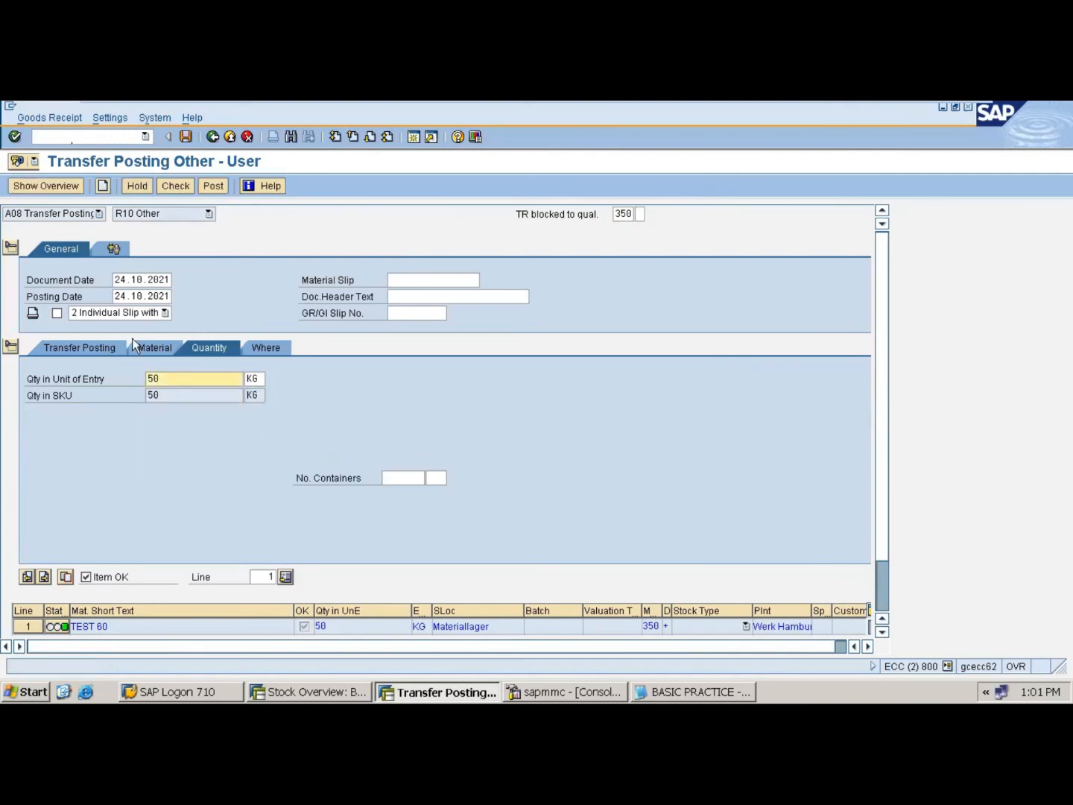
left_click(176, 185)
- In the BASIC PRACTICE notes in Notepad, try 350 as the quality-to-block movement type, restore 349, and minimize the notes
left_click(680, 691)
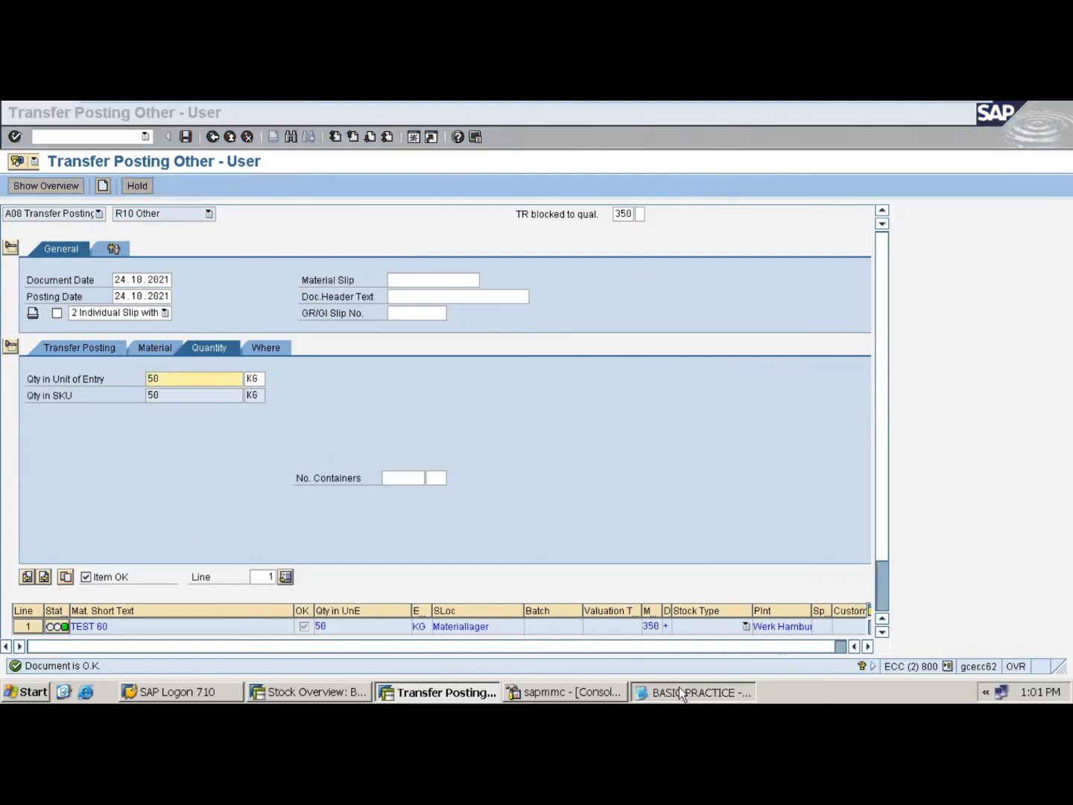
key("BackSpace")
key("BackSpace")
key("BackSpace")
type("0")
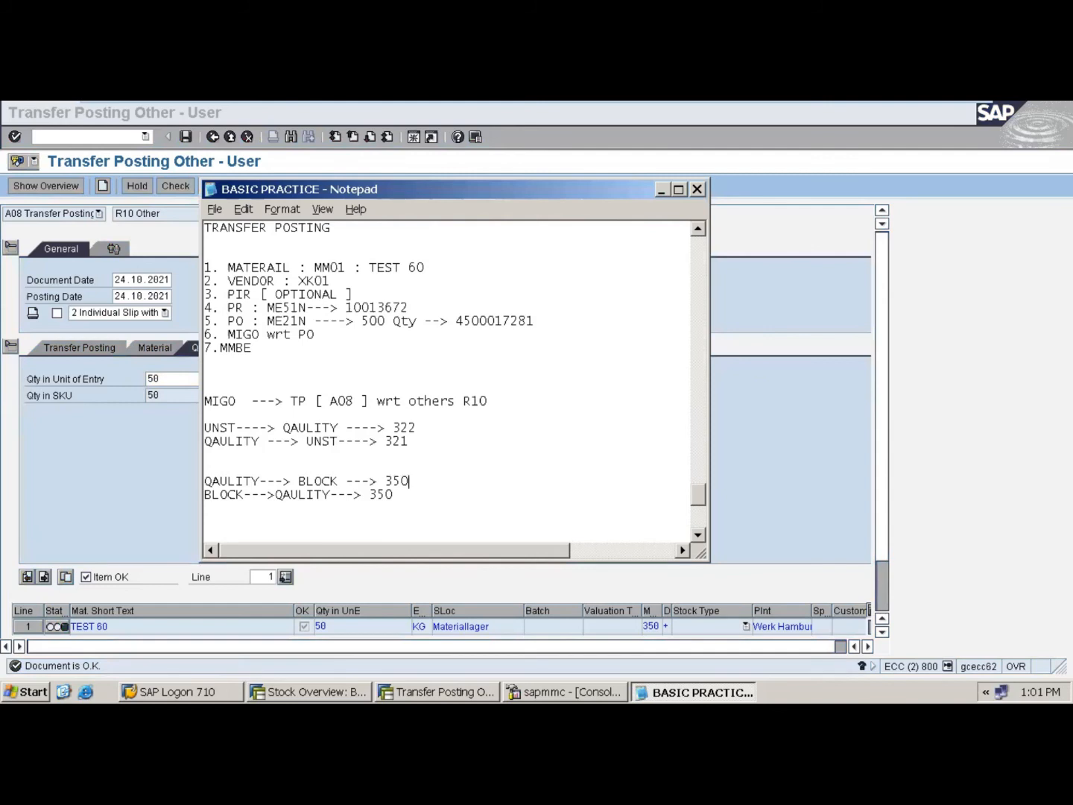
key("BackSpace")
key("BackSpace")
key("BackSpace")
type("349")
left_click(660, 192)
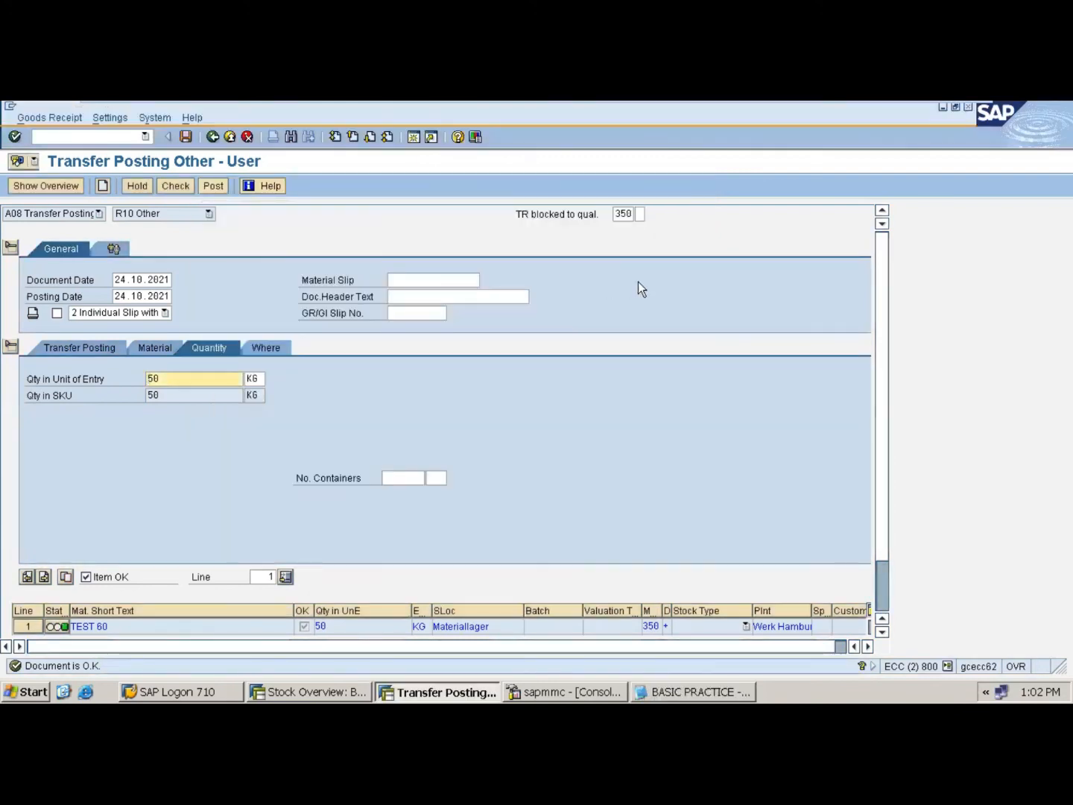
- Check and post the 50 KG transfer posting with movement type 350, and refresh the TEST60 stock overview
left_click(187, 185)
left_click(215, 184)
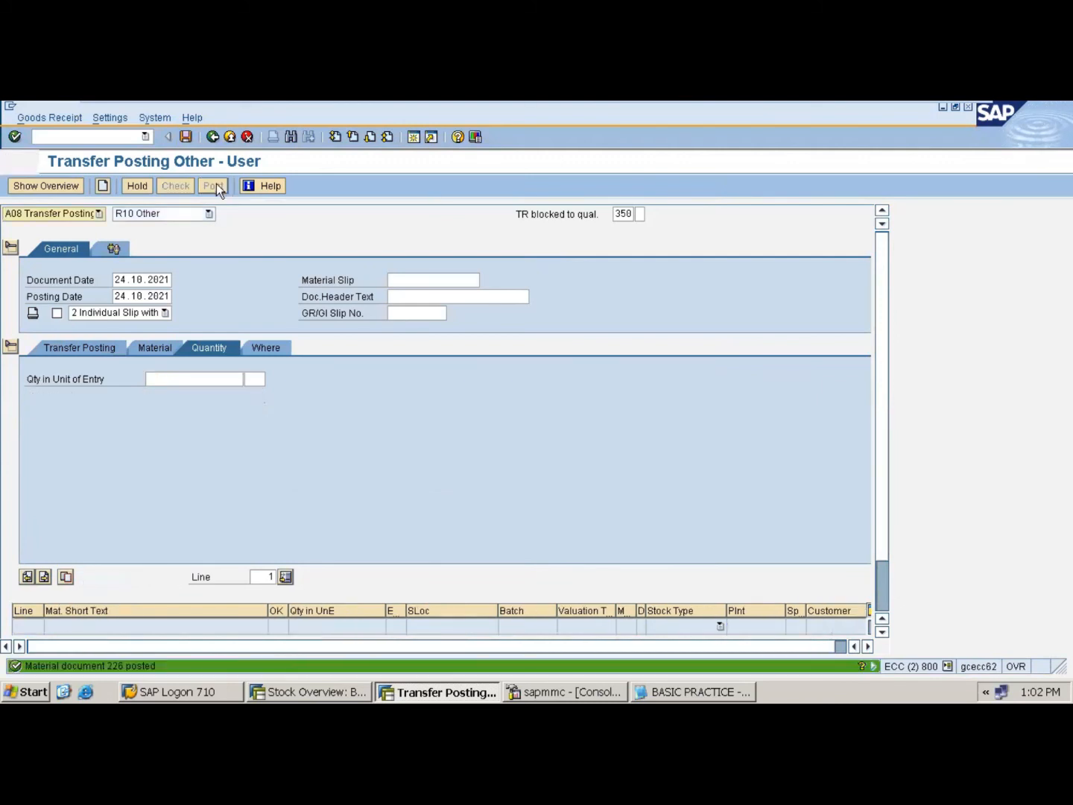
left_click(325, 690)
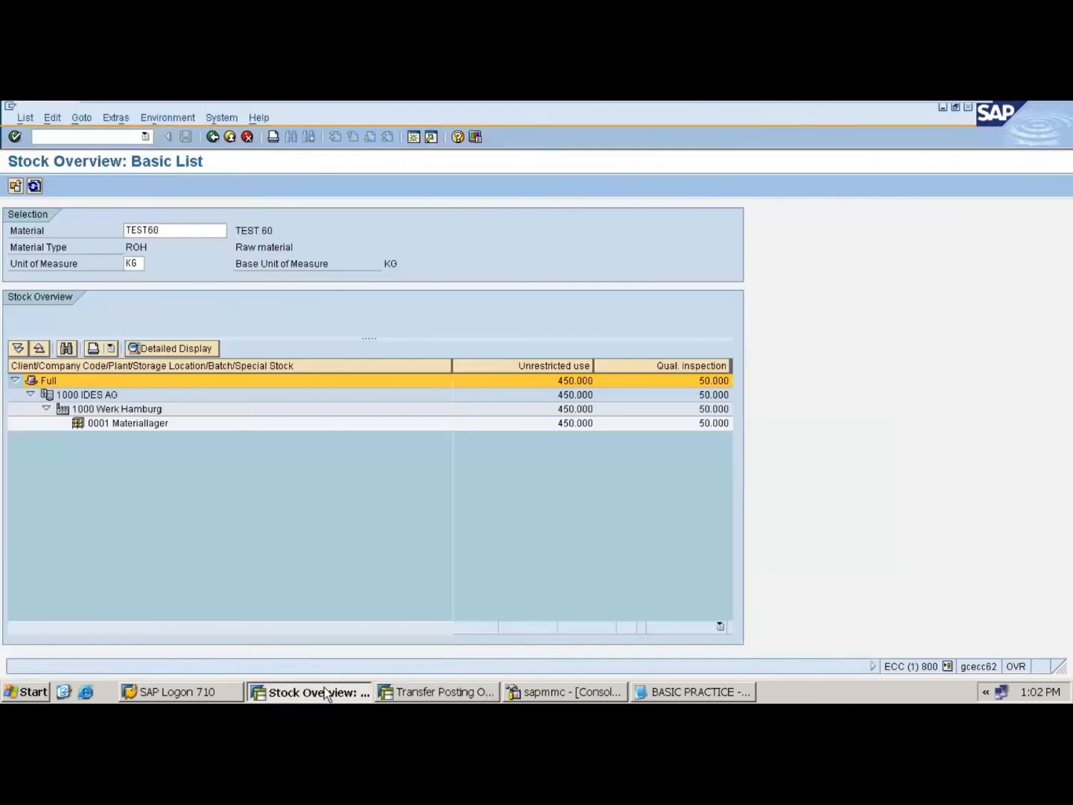
left_click_drag(451, 366, 312, 367)
left_click(34, 186)
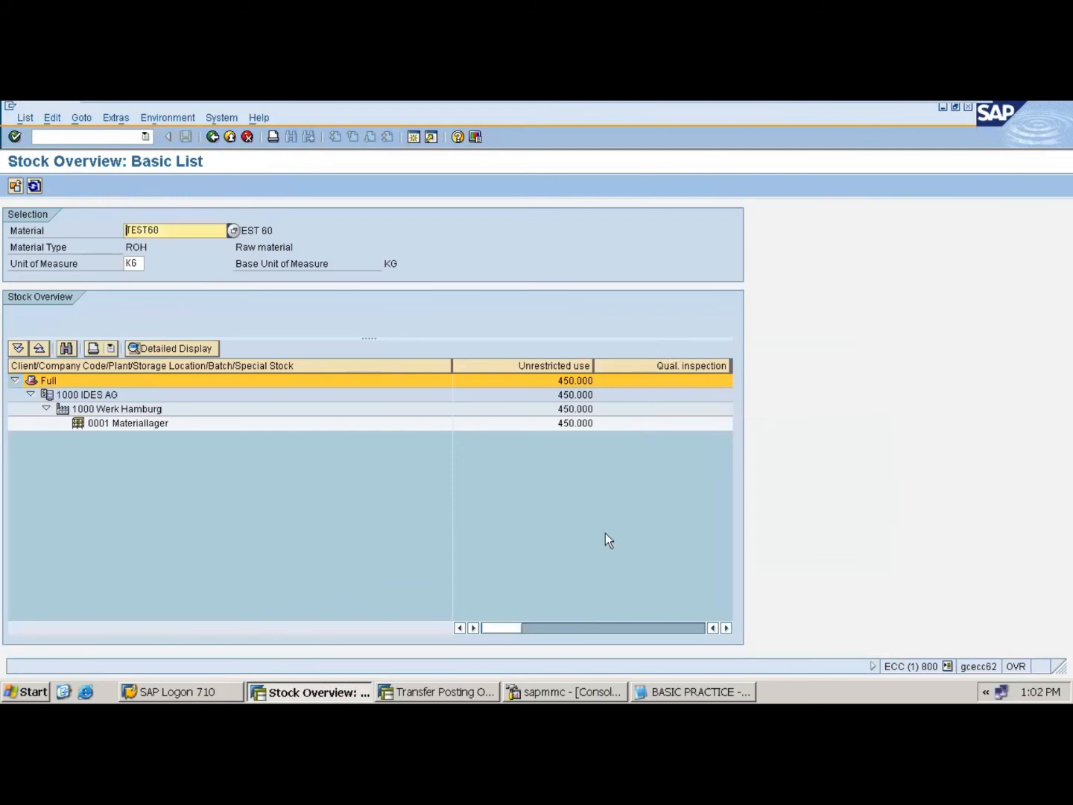
- Compare the blocked, unrestricted-use and quality inspection stock of TEST60 in the stock overview
left_click_drag(504, 628, 715, 634)
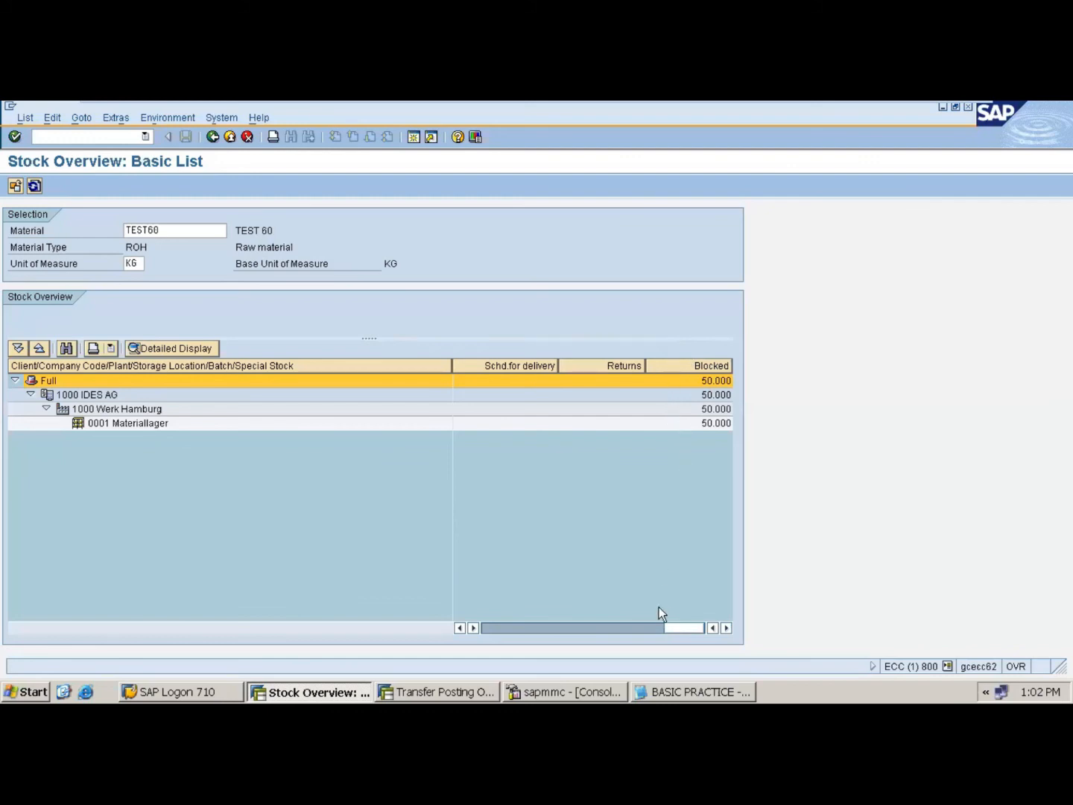
mouse_move(680, 627)
left_mouse_down()
mouse_move(492, 632)
mouse_move(693, 625)
left_mouse_up()
left_click_drag(693, 629, 491, 634)
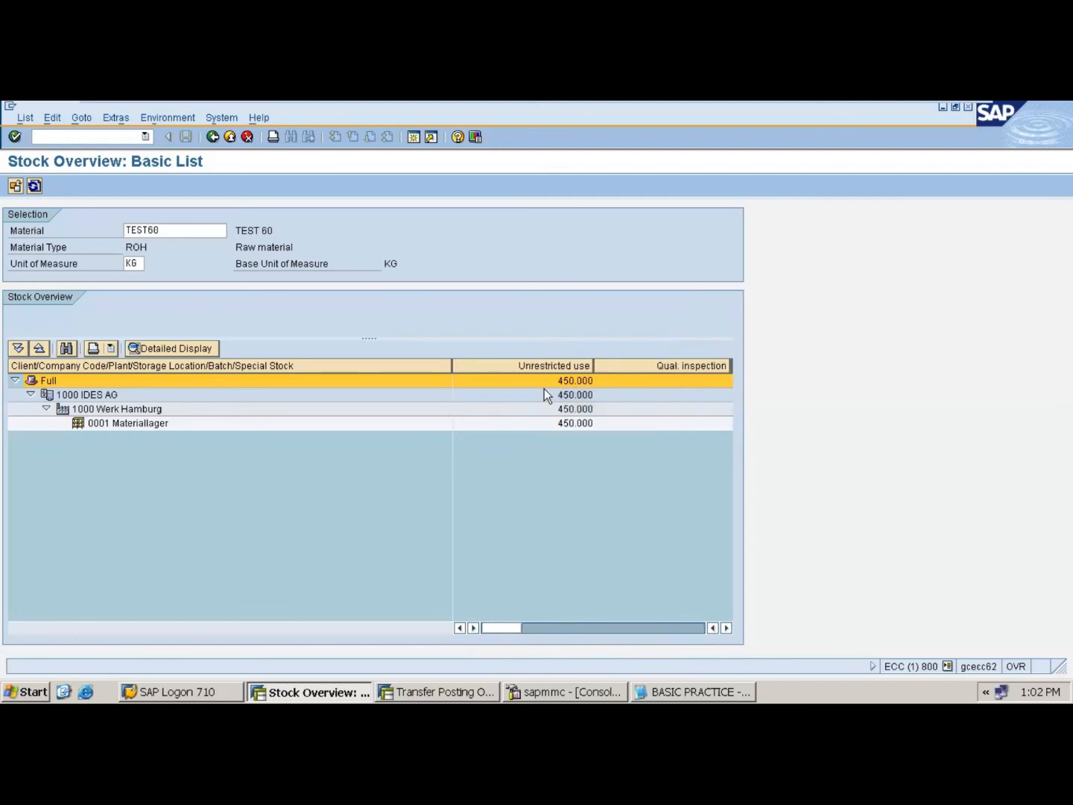
left_click_drag(508, 625, 701, 368)
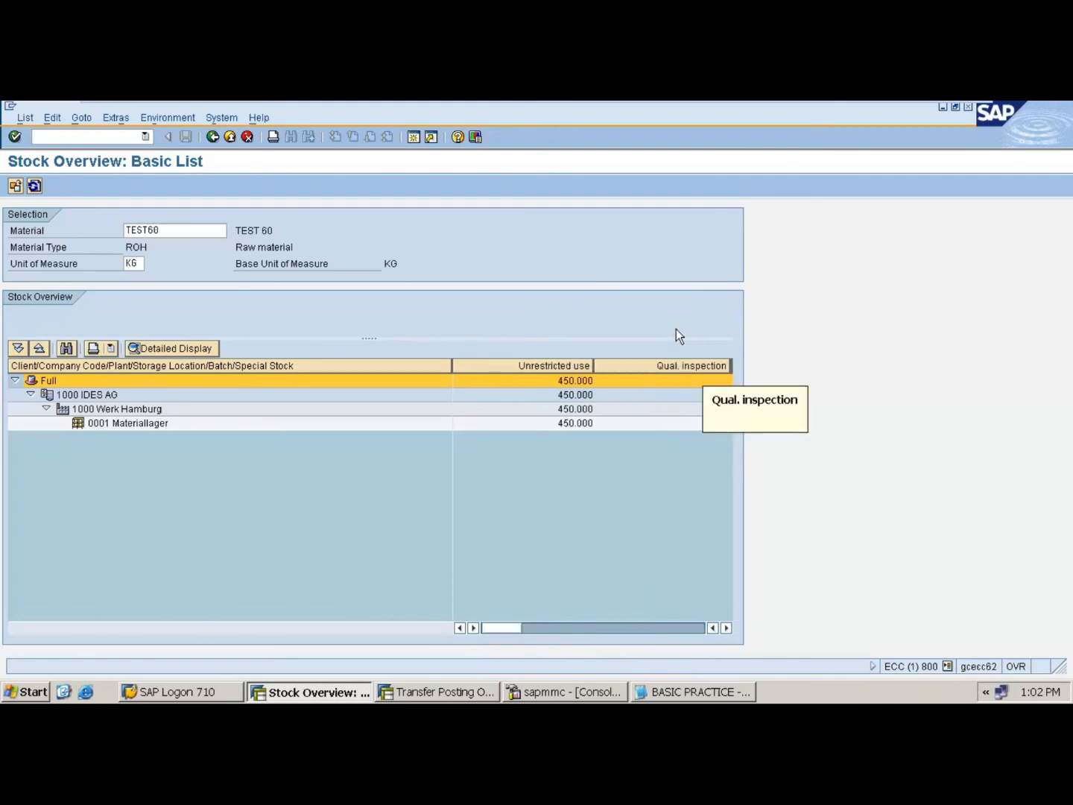
left_click_drag(504, 631, 713, 627)
left_click_drag(519, 630, 457, 627)
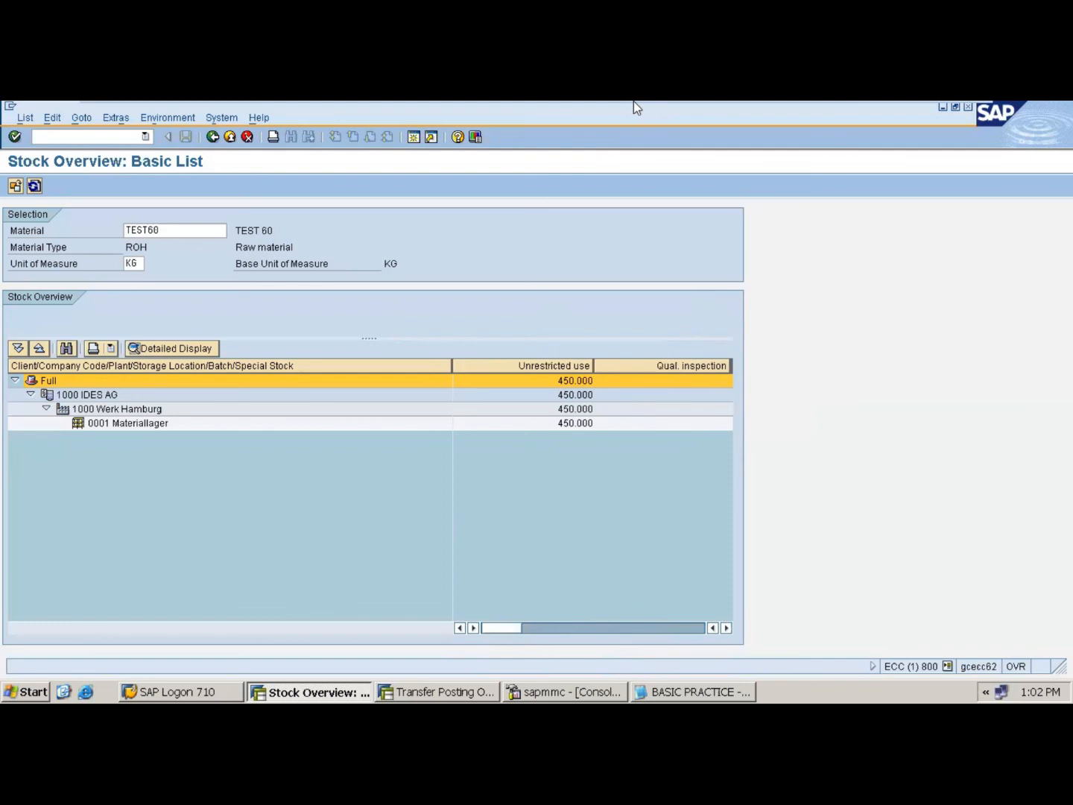
- Return to the transfer posting session and set the movement type to 343 for blocked to unrestricted stock
mouse_move(542, 111)
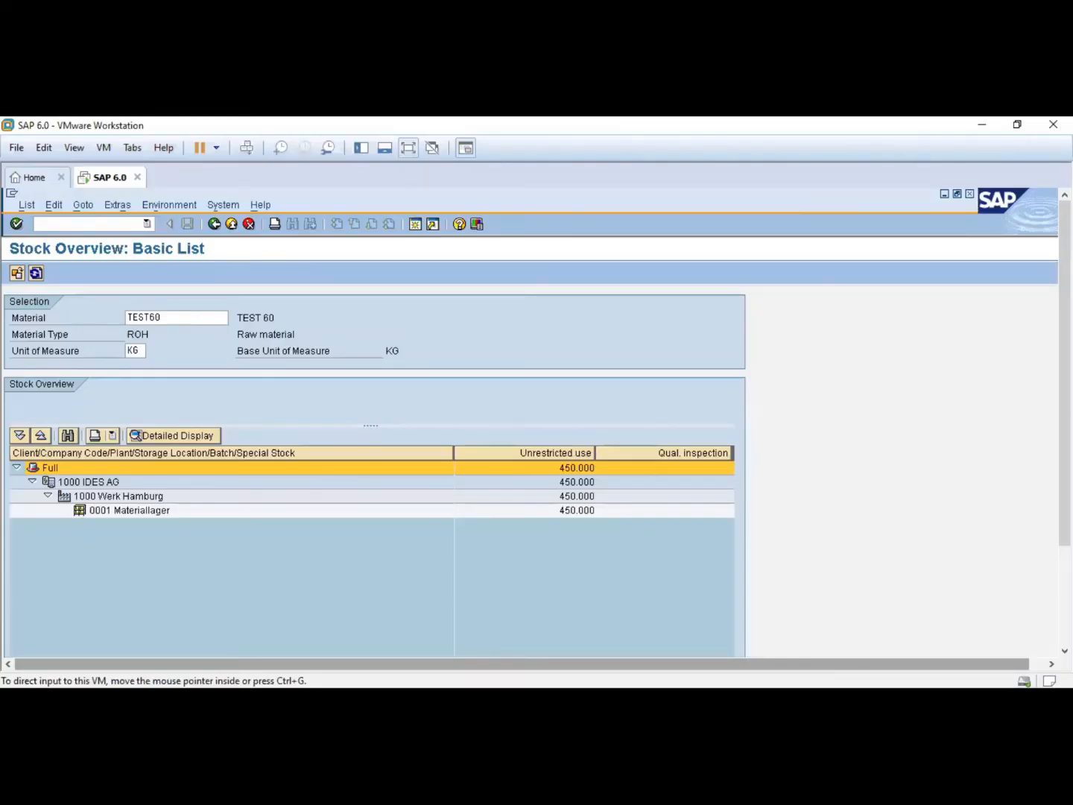
left_click(407, 149)
left_click(433, 693)
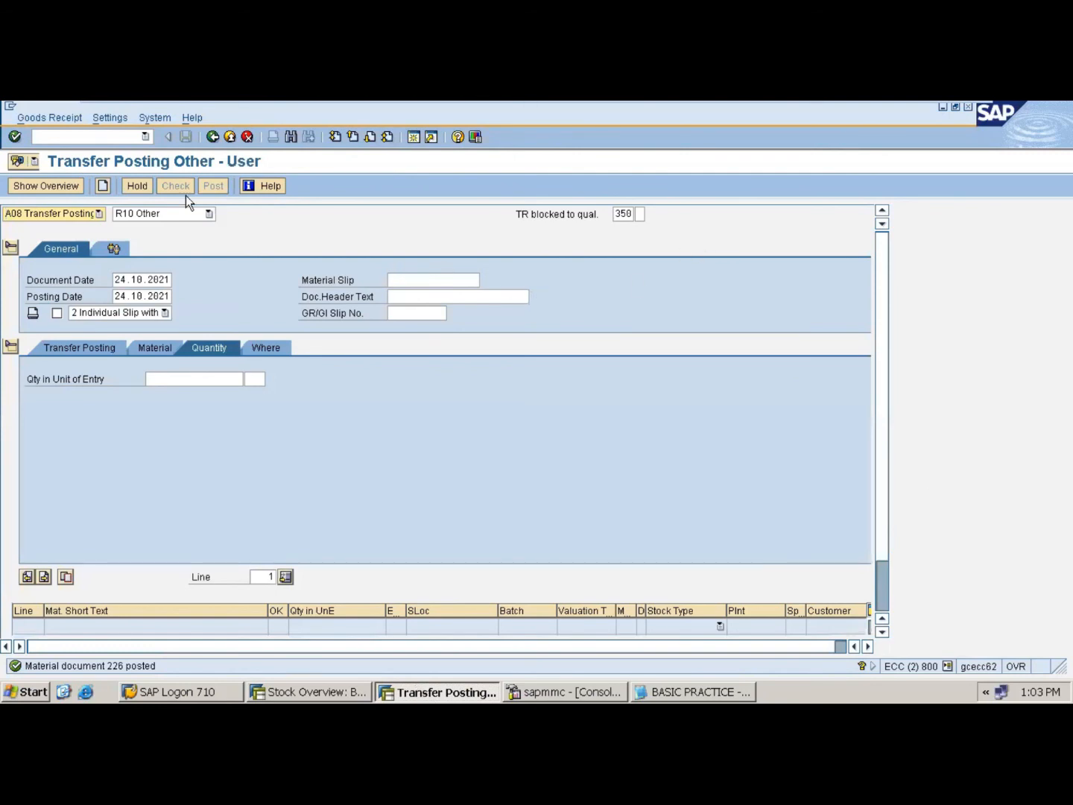
left_click(632, 213)
key("BackSpace")
key("BackSpace")
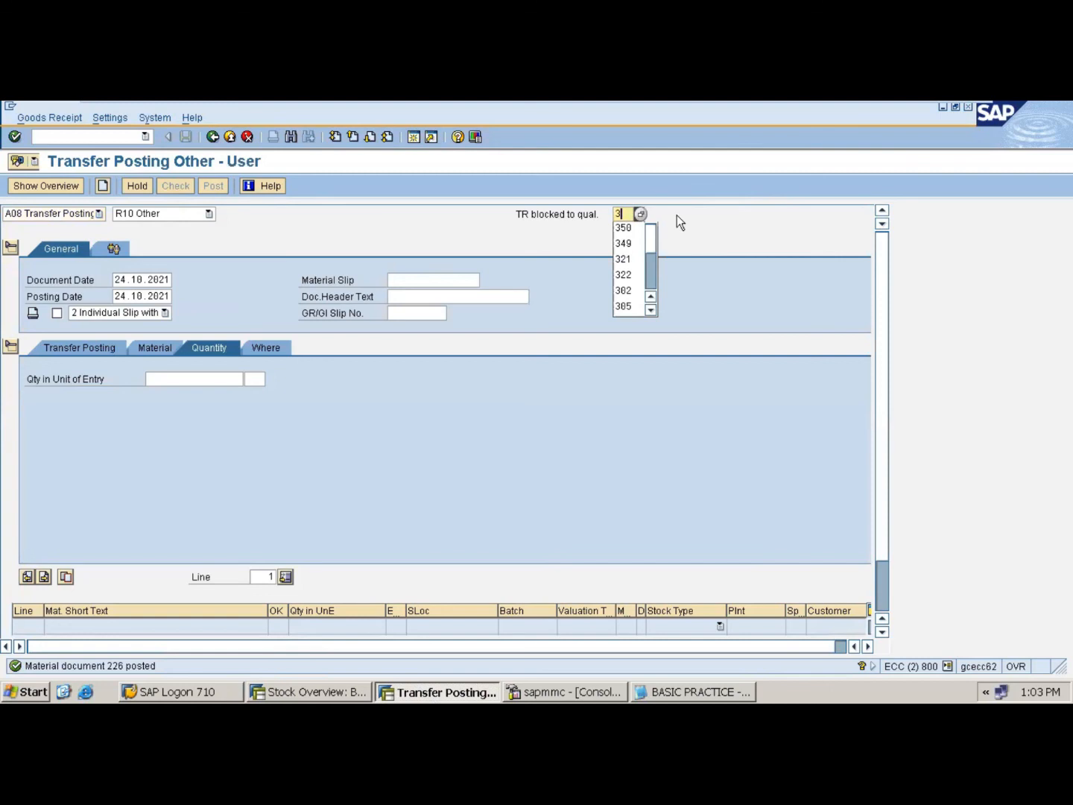
type("43")
key("Return")
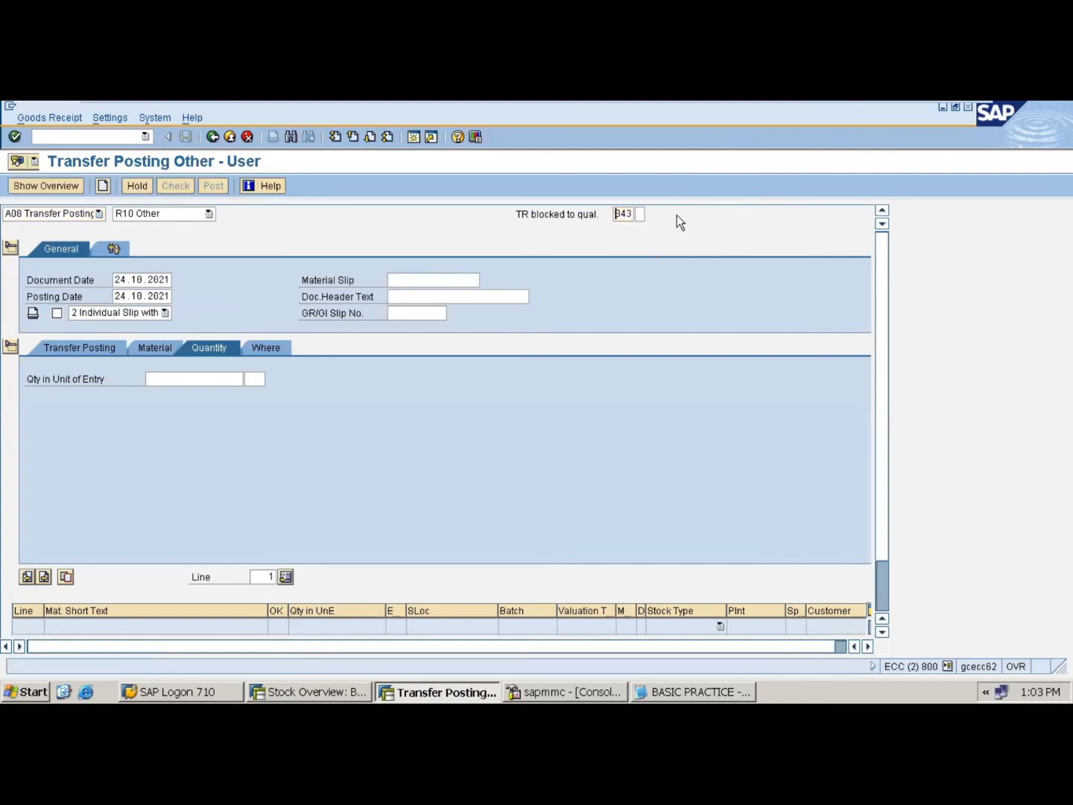
- Enter material test60 with a quantity of 40 KG for movement type 343, and check and post the document
left_click(85, 346)
left_click(128, 396)
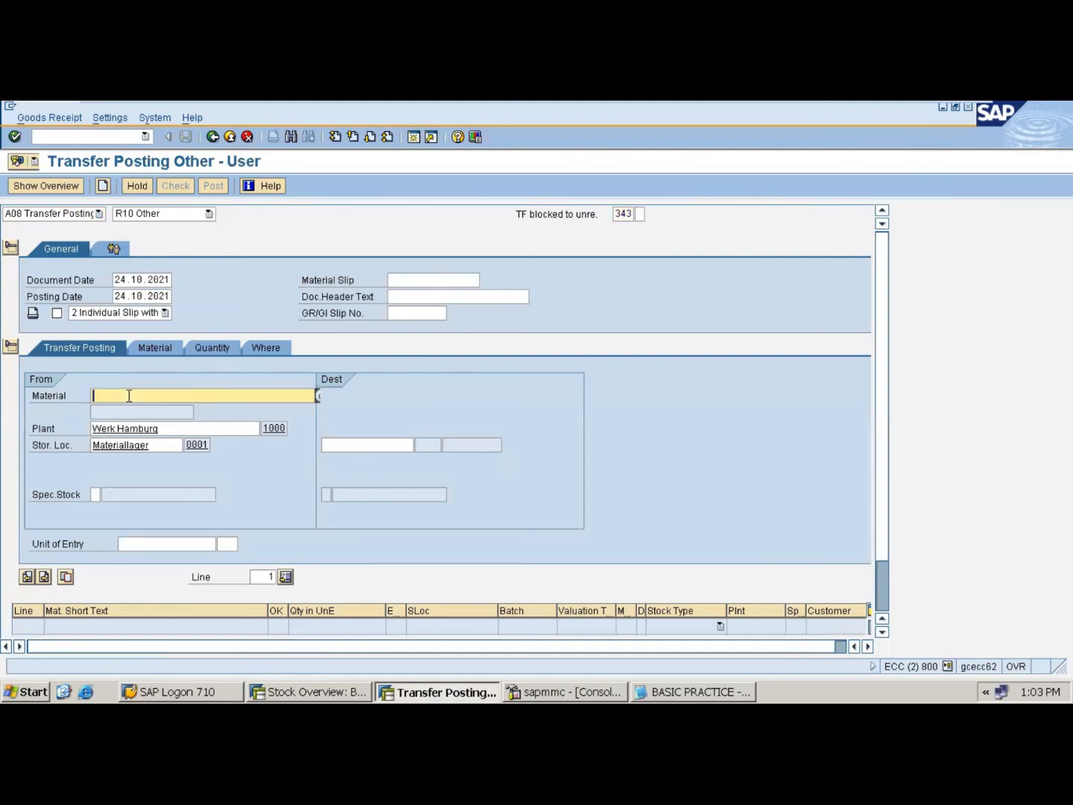
type("test60")
key("Return")
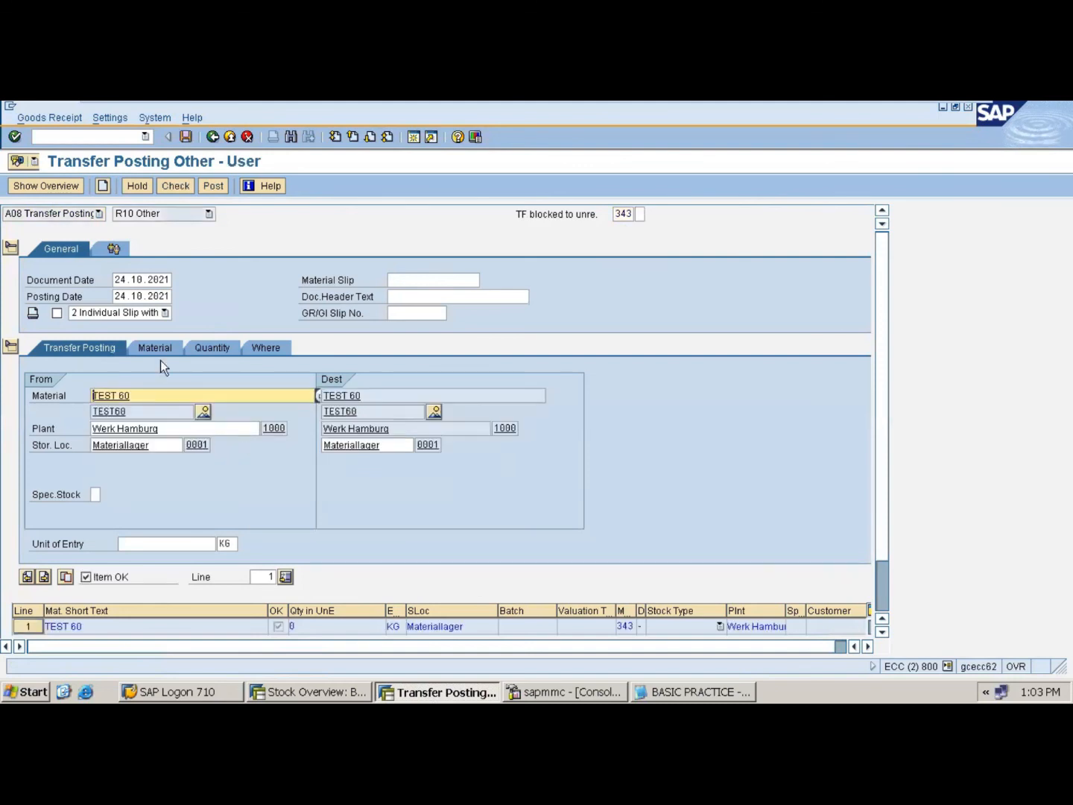
left_click(159, 347)
left_click(211, 346)
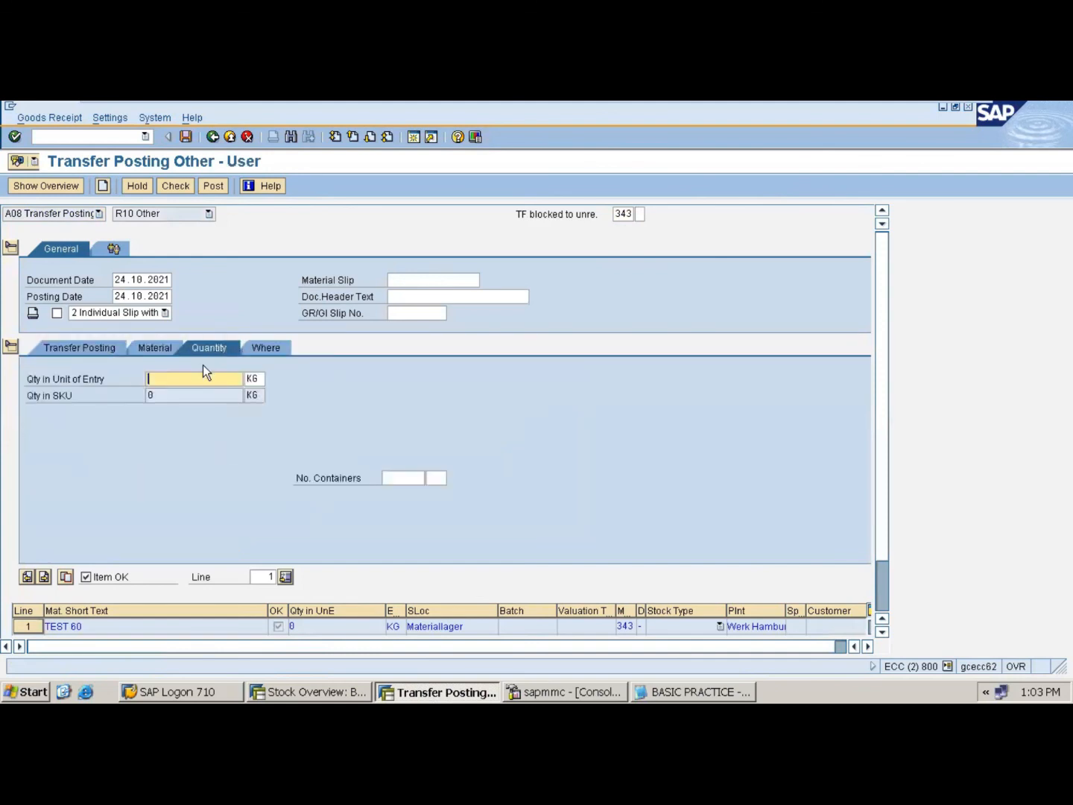
type("40")
key("Return")
left_click(170, 189)
left_click(214, 186)
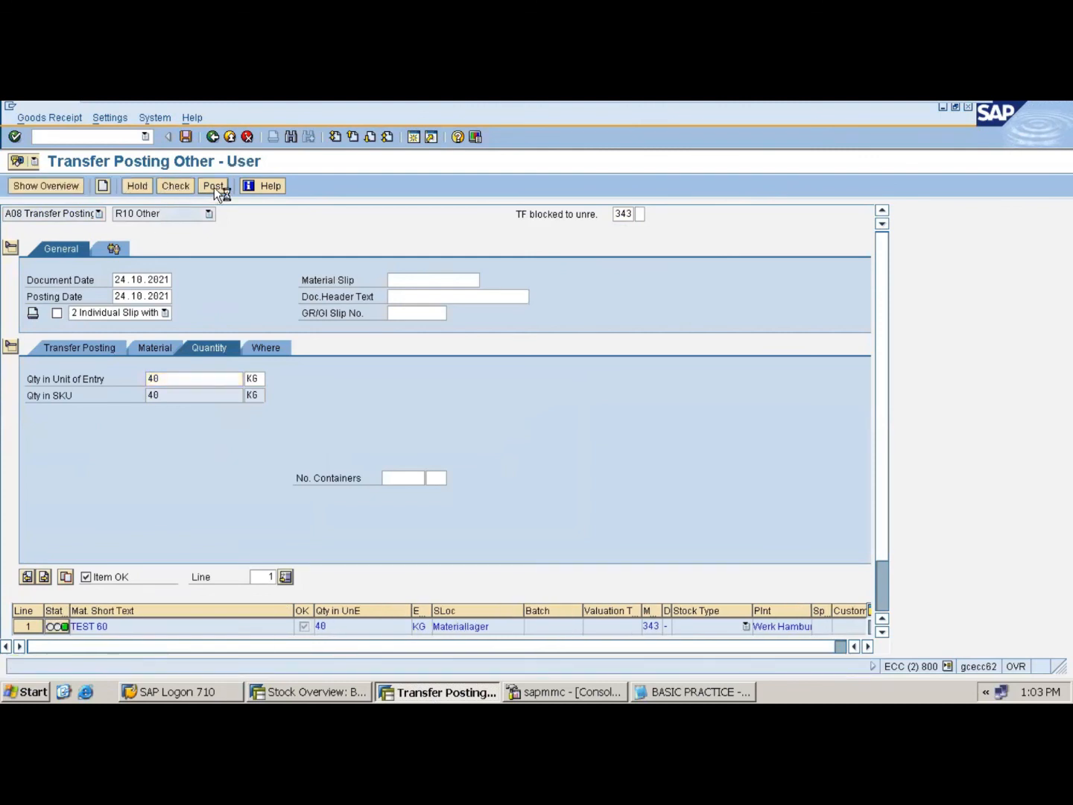
- Refresh the TEST60 stock overview and examine its unrestricted-use and blocked stock
left_click(307, 693)
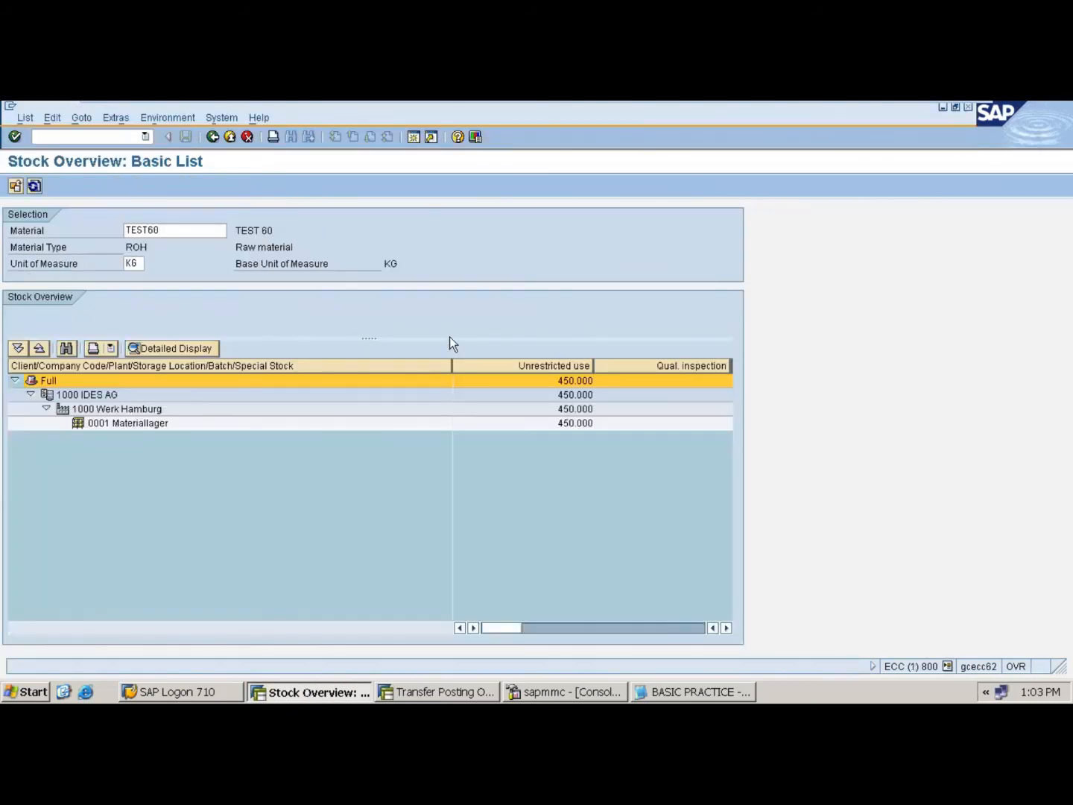
left_click_drag(452, 366, 320, 370)
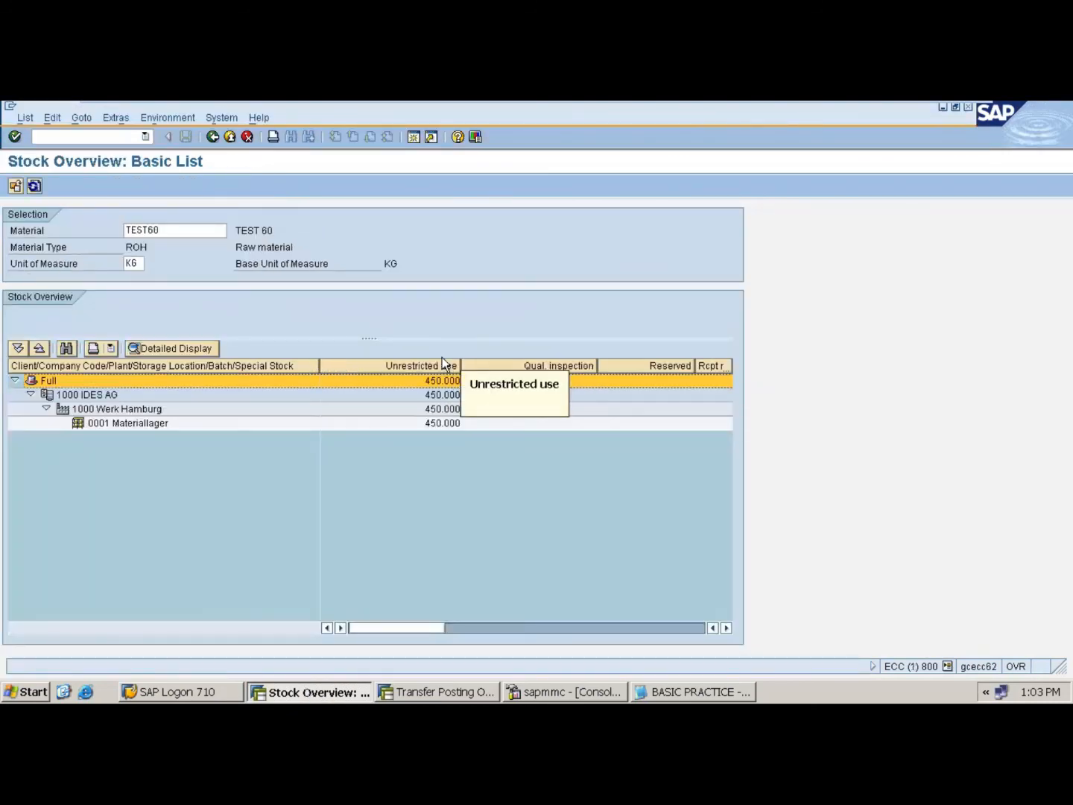
left_click(35, 186)
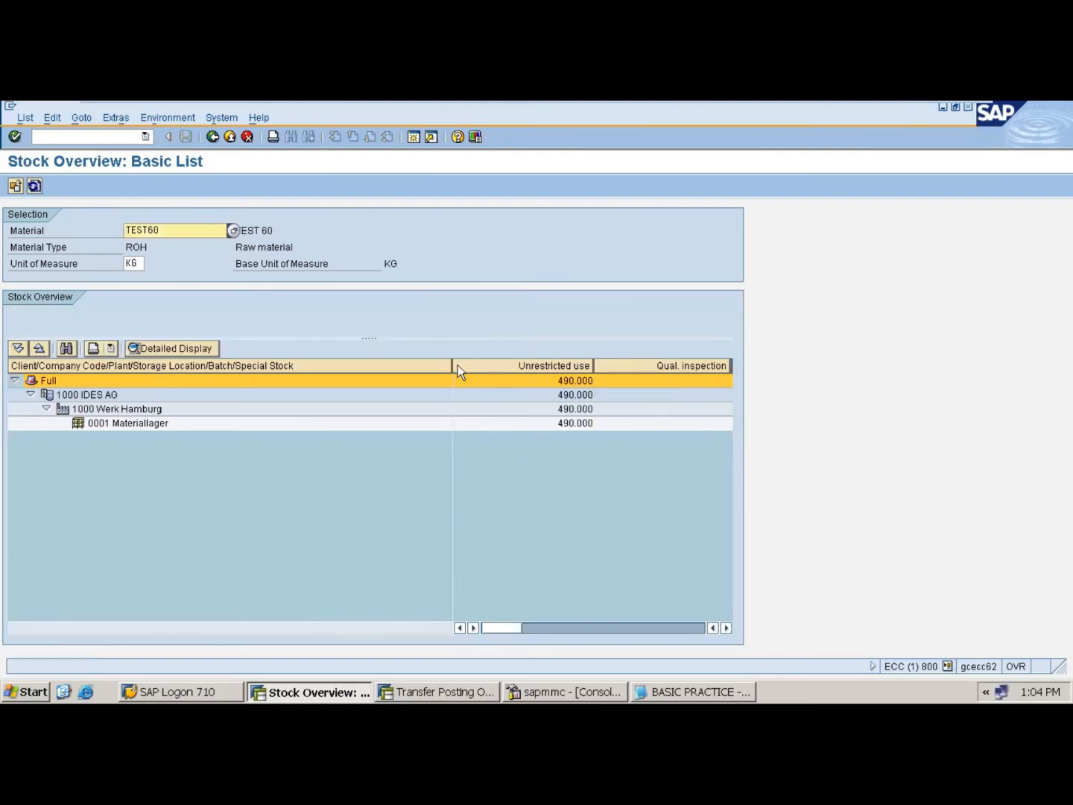
left_click_drag(450, 366, 310, 365)
left_click_drag(426, 627, 728, 628)
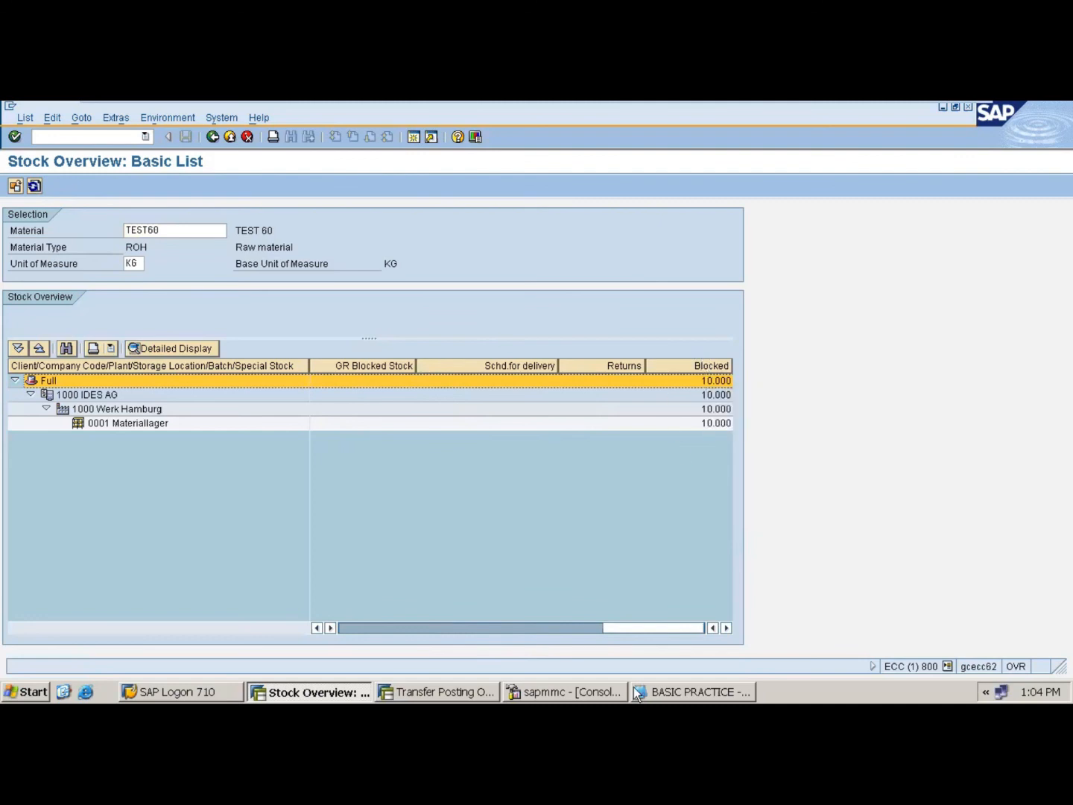
left_click_drag(637, 626, 338, 637)
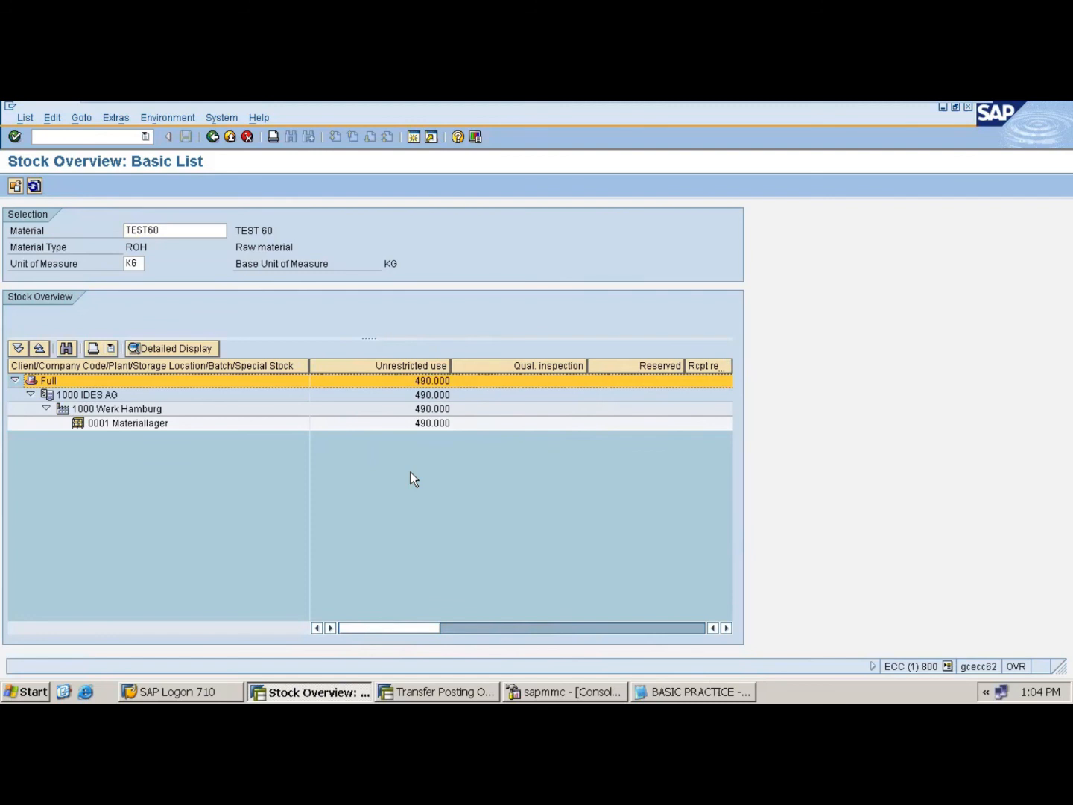
left_click(407, 366)
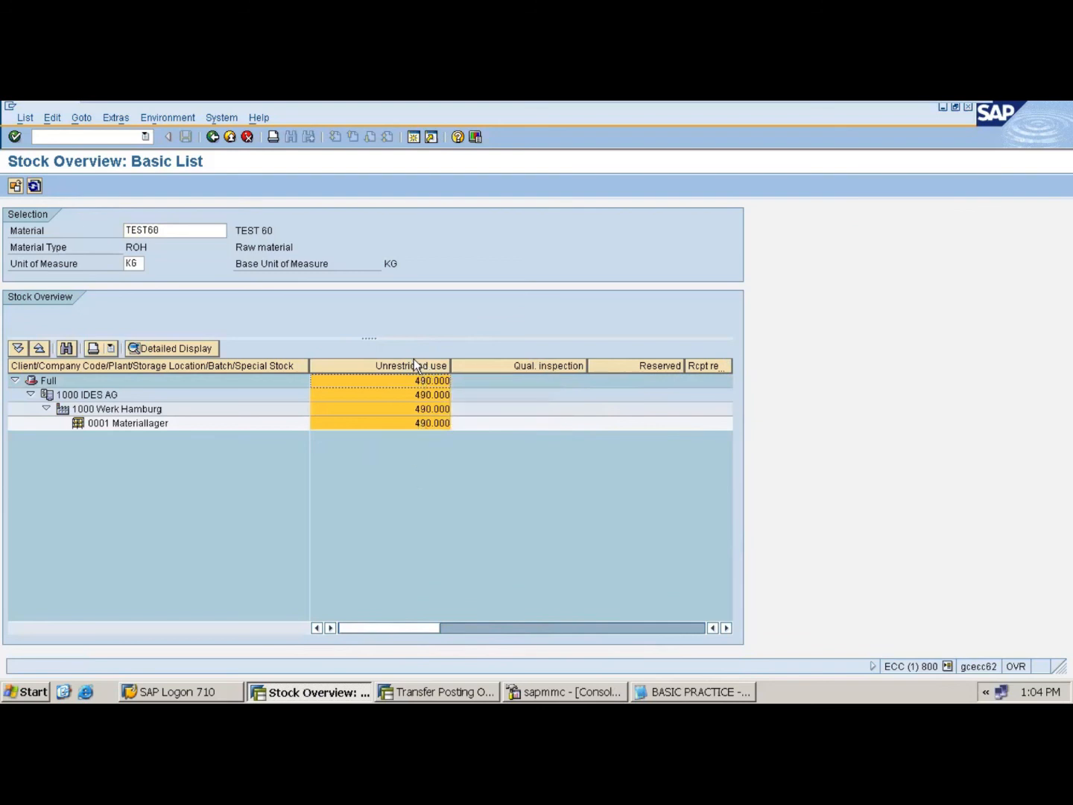
left_click_drag(391, 633, 711, 630)
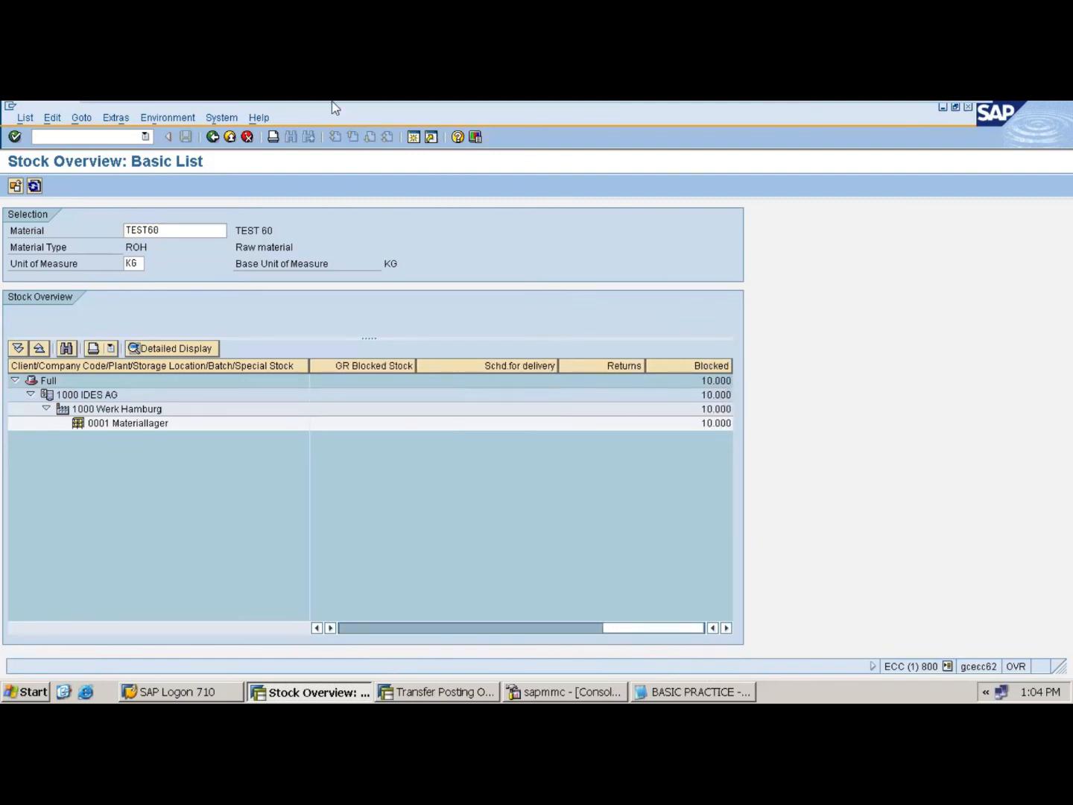
- Leave the virtual machine's full-screen view and trace the 344 path from Un-Restricted to Block on the MIGO diagram slide
mouse_move(332, 101)
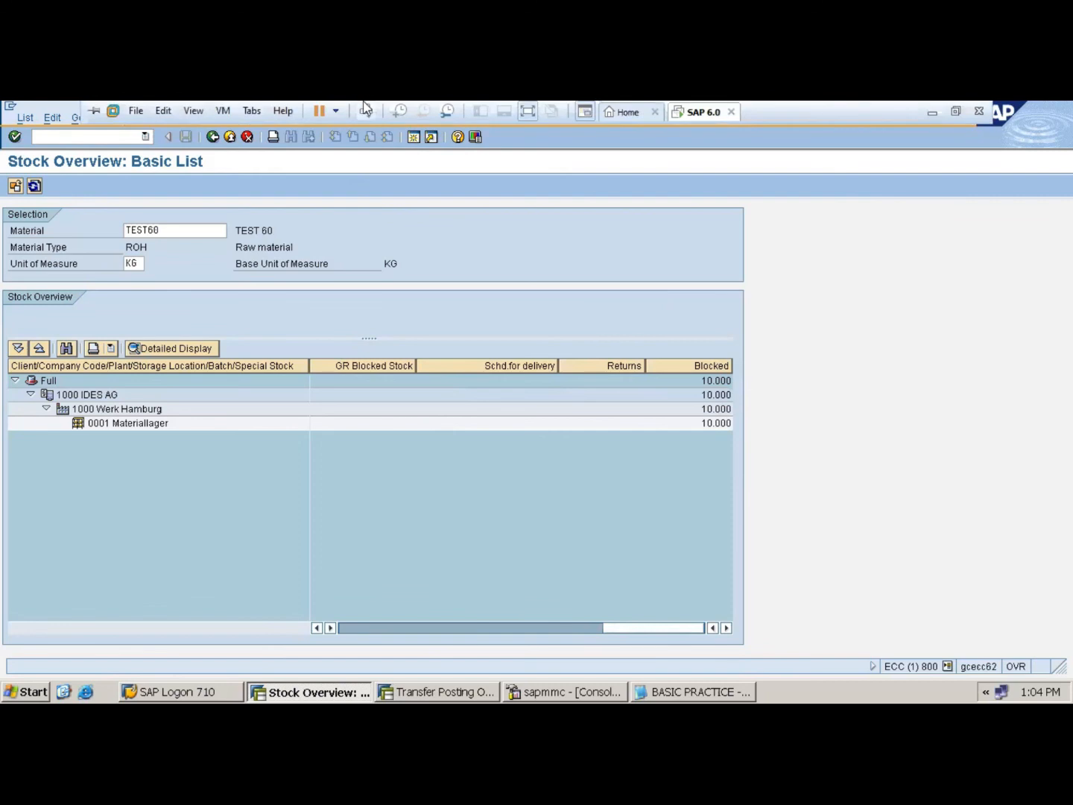
left_click(528, 111)
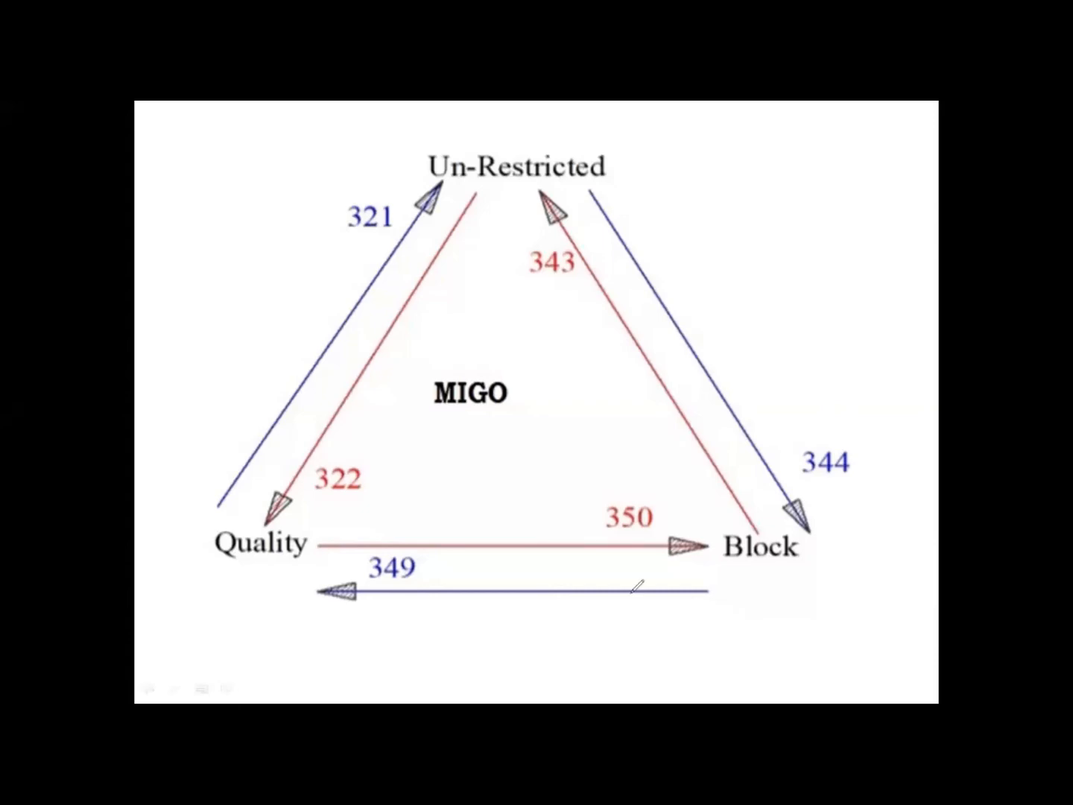
mouse_move(621, 160)
left_mouse_down()
mouse_move(833, 406)
mouse_move(844, 502)
mouse_move(856, 492)
left_mouse_up()
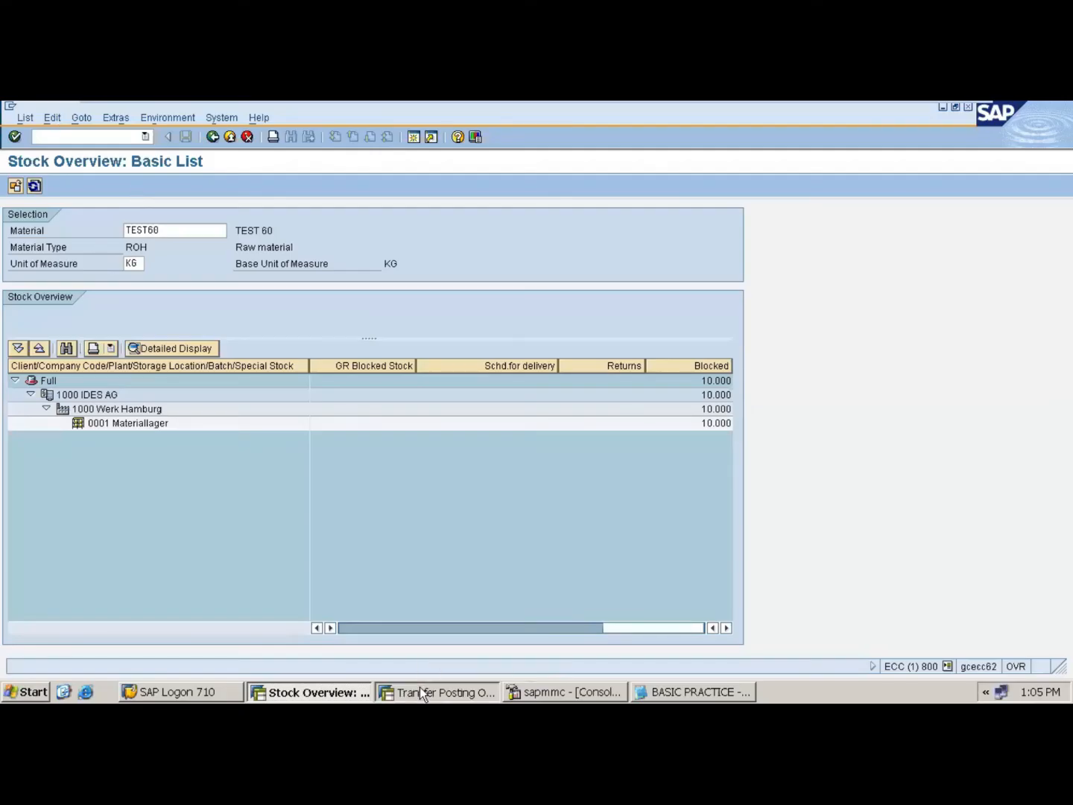
- Switch to the transfer posting session and set the movement type to 344
left_click(422, 692)
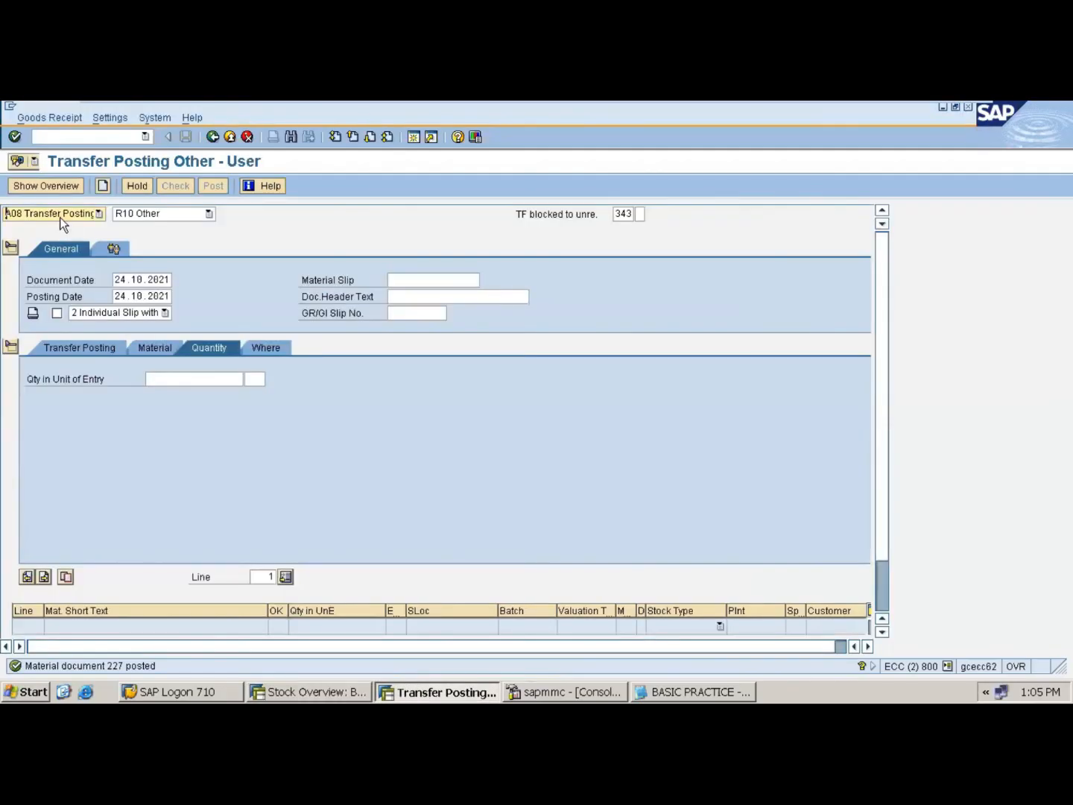
left_click(639, 217)
key("BackSpace")
type("4")
key("Return")
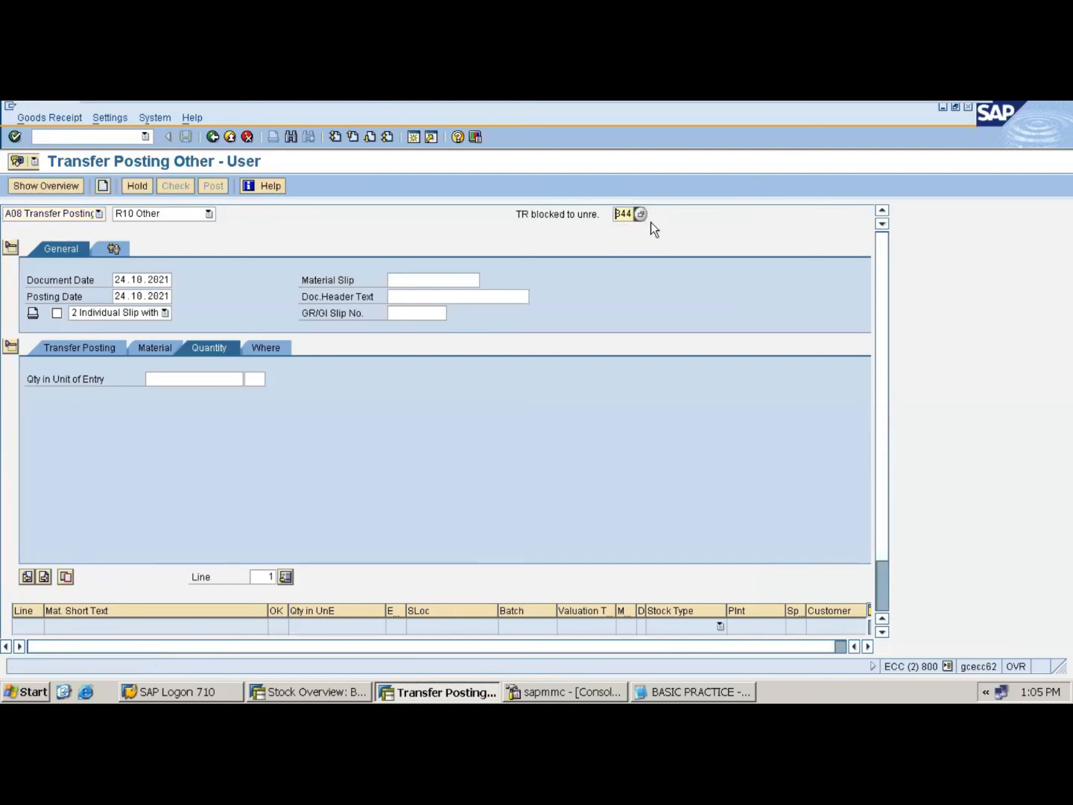
- Enter material test60 with a quantity of 140 KG for movement type 344
left_click(91, 348)
left_click(151, 395)
left_click(153, 395)
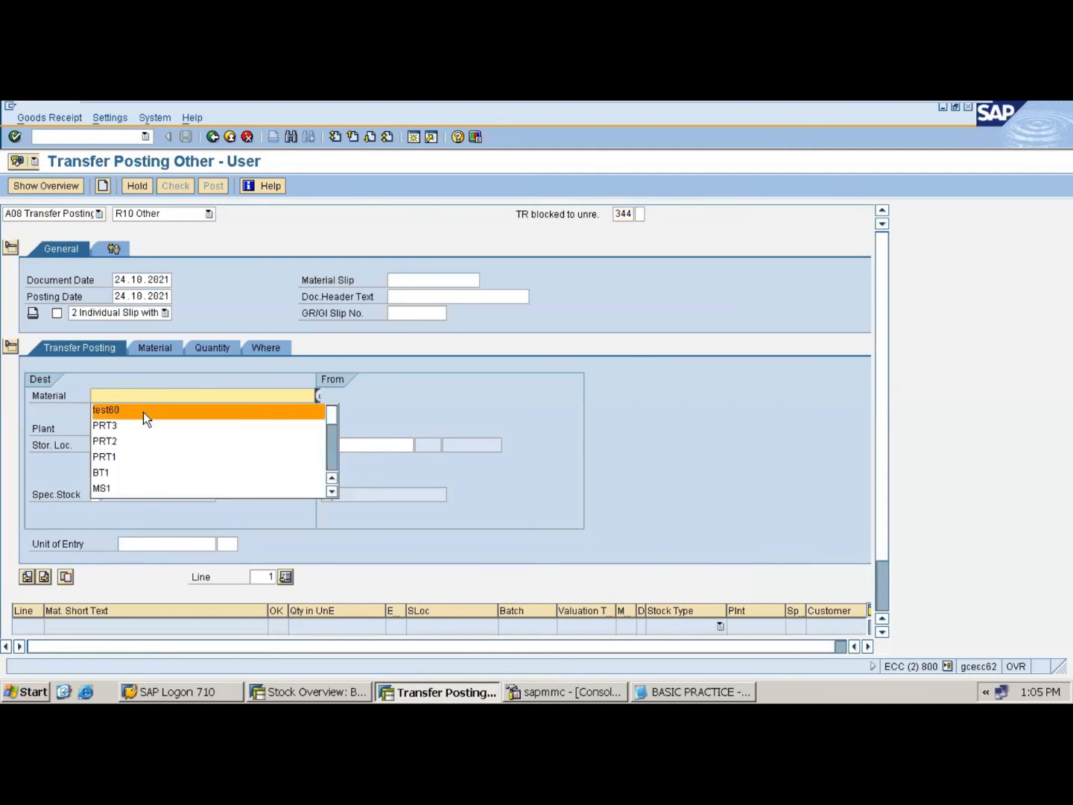
left_click(143, 412)
key("Return")
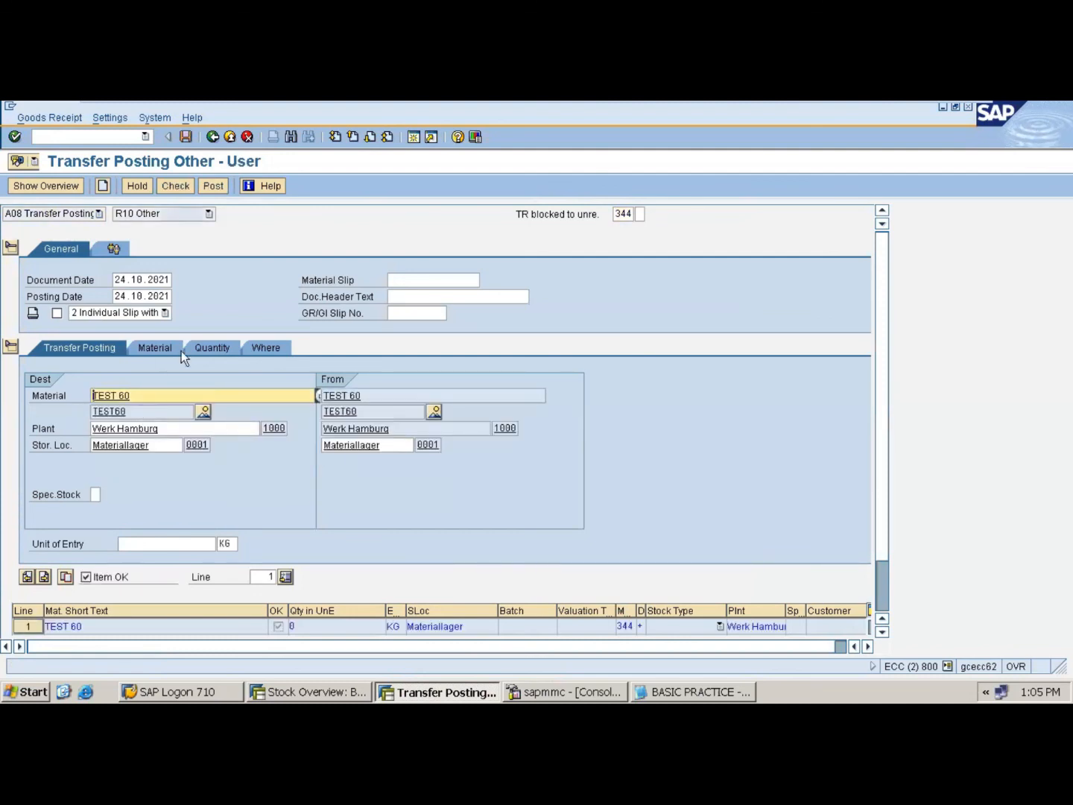
left_click(205, 347)
type("140")
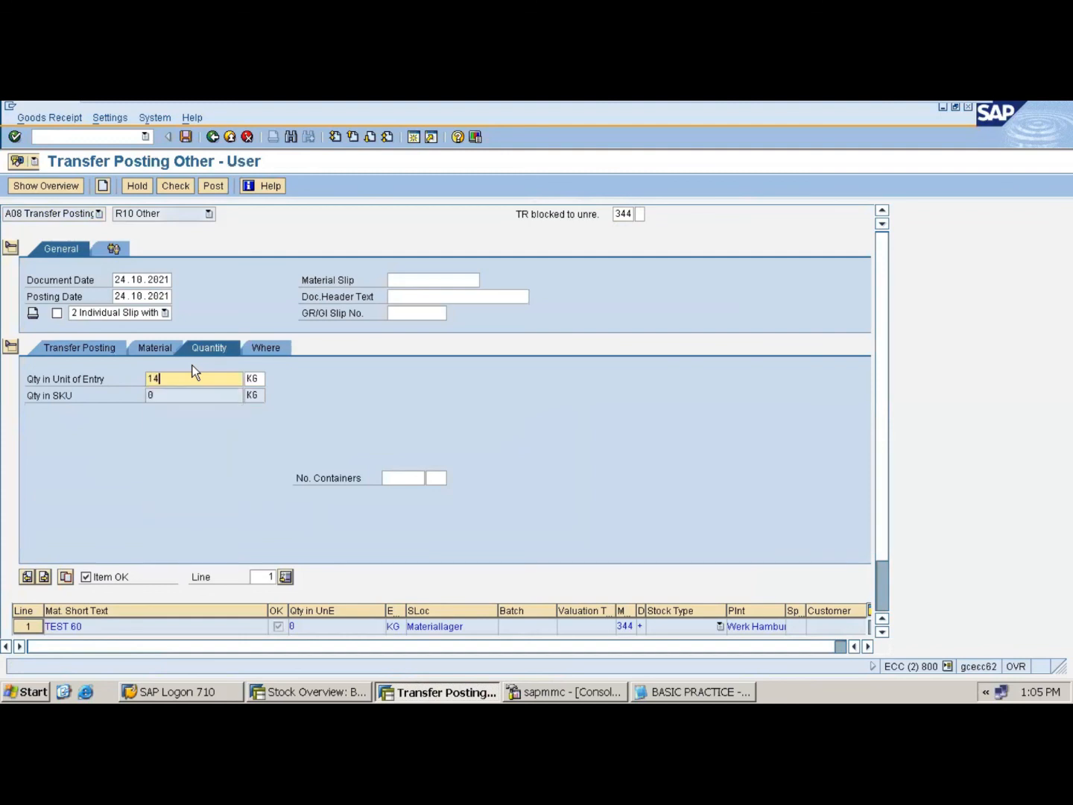
key("Return")
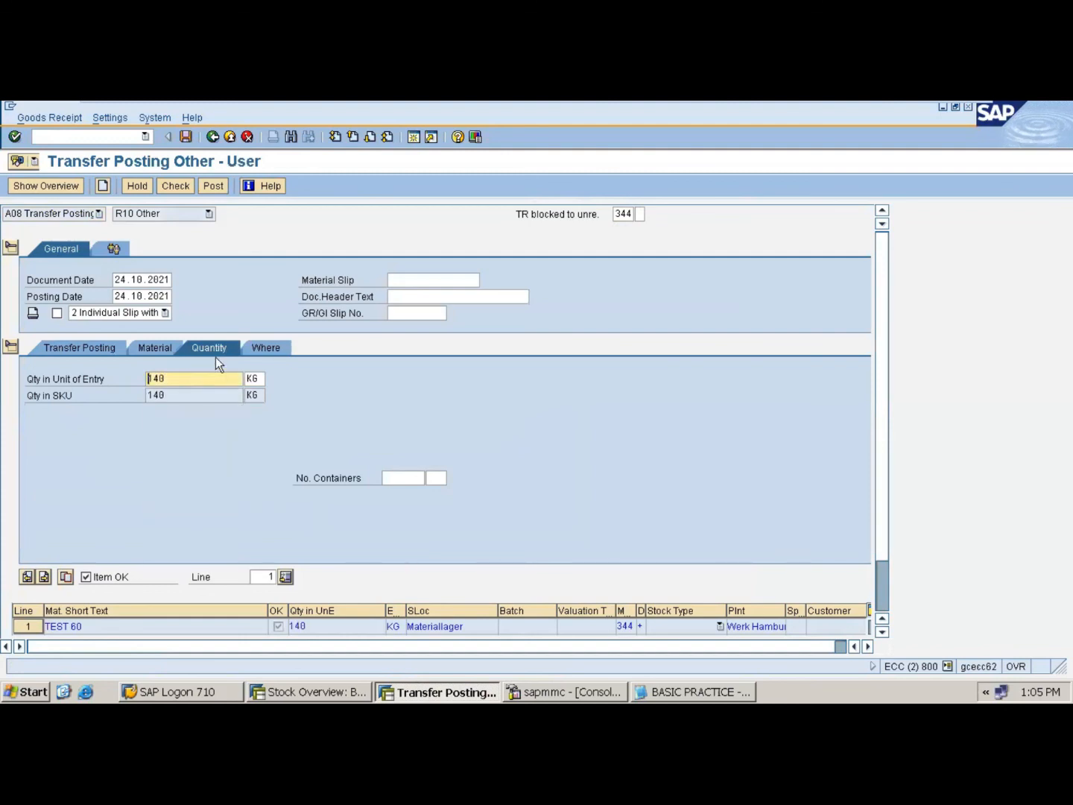
- Review the item's location data, check and post the 344 transfer posting, and return to the stock overview
left_click(267, 345)
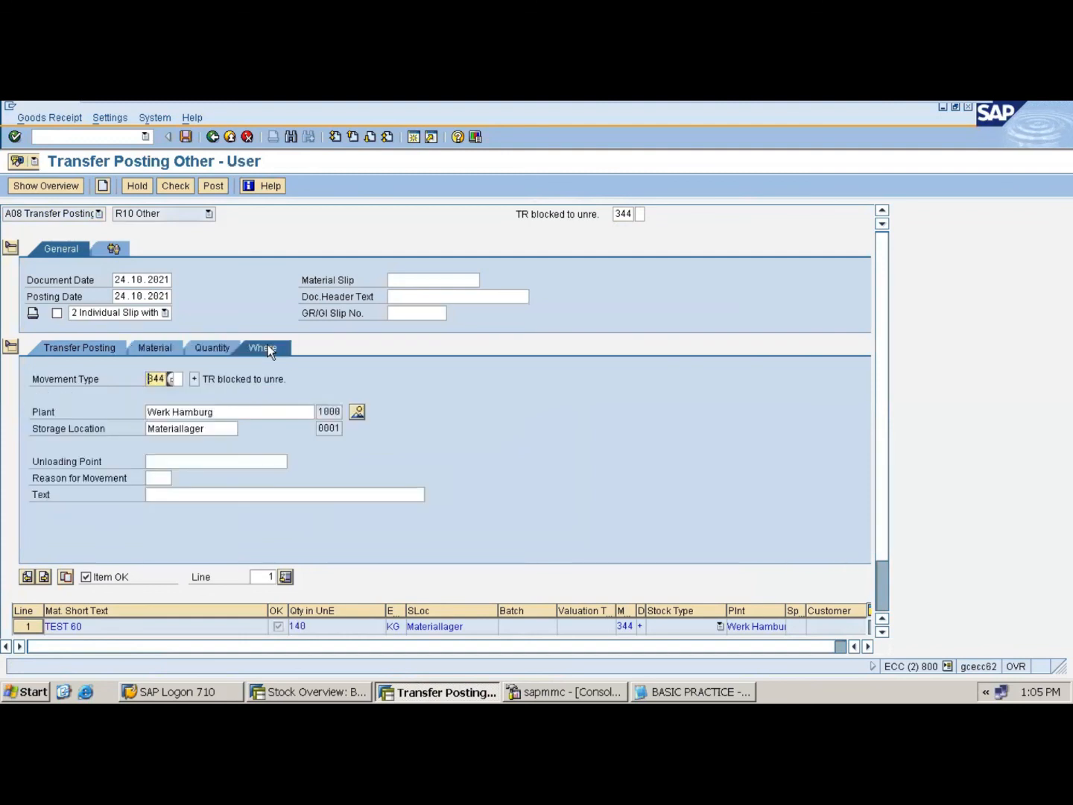
left_click(187, 185)
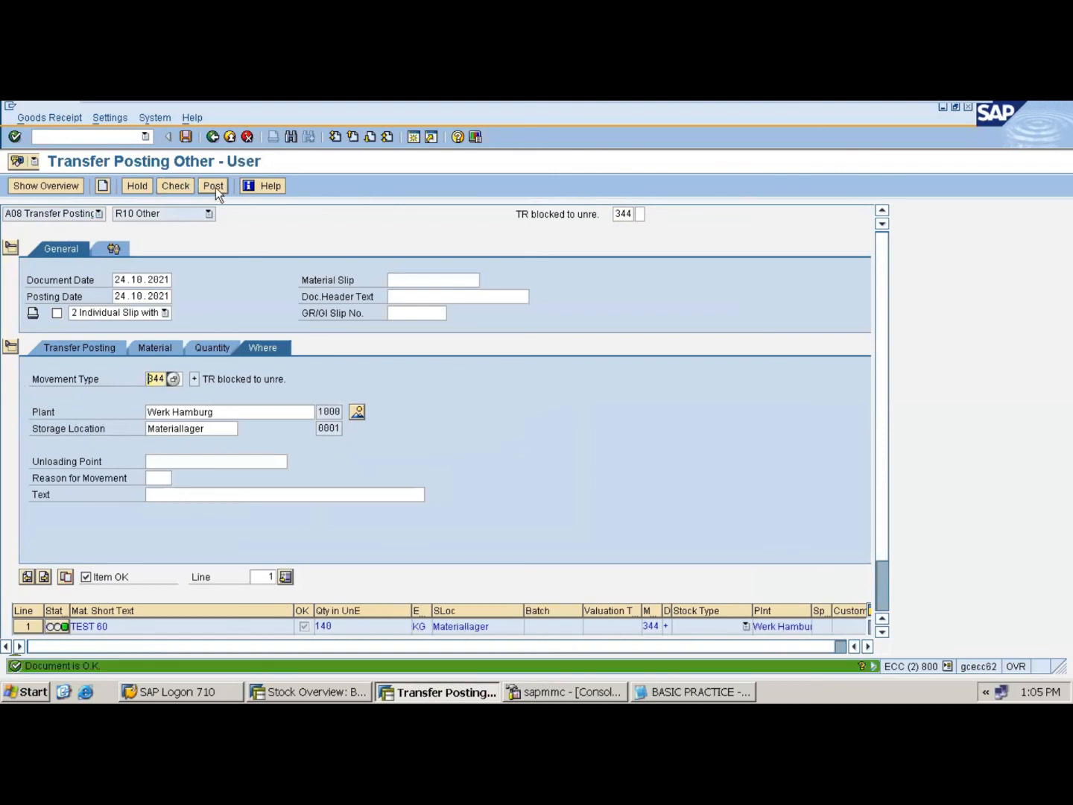
left_click(214, 186)
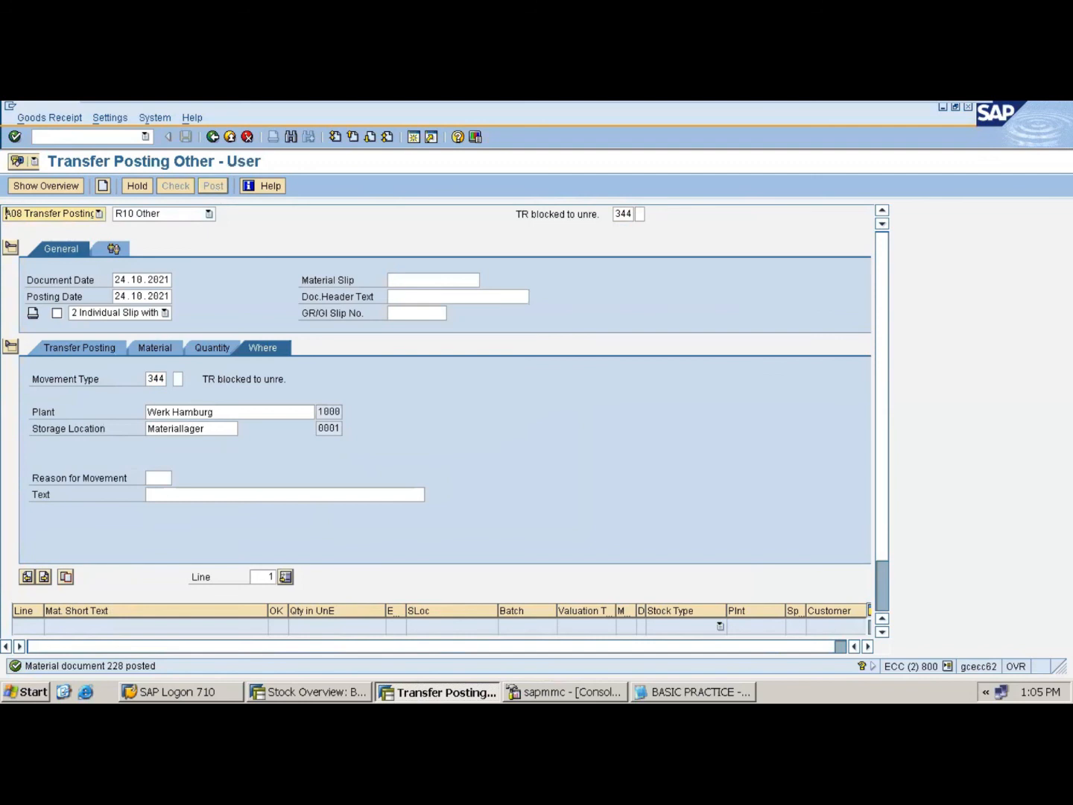
left_click(326, 687)
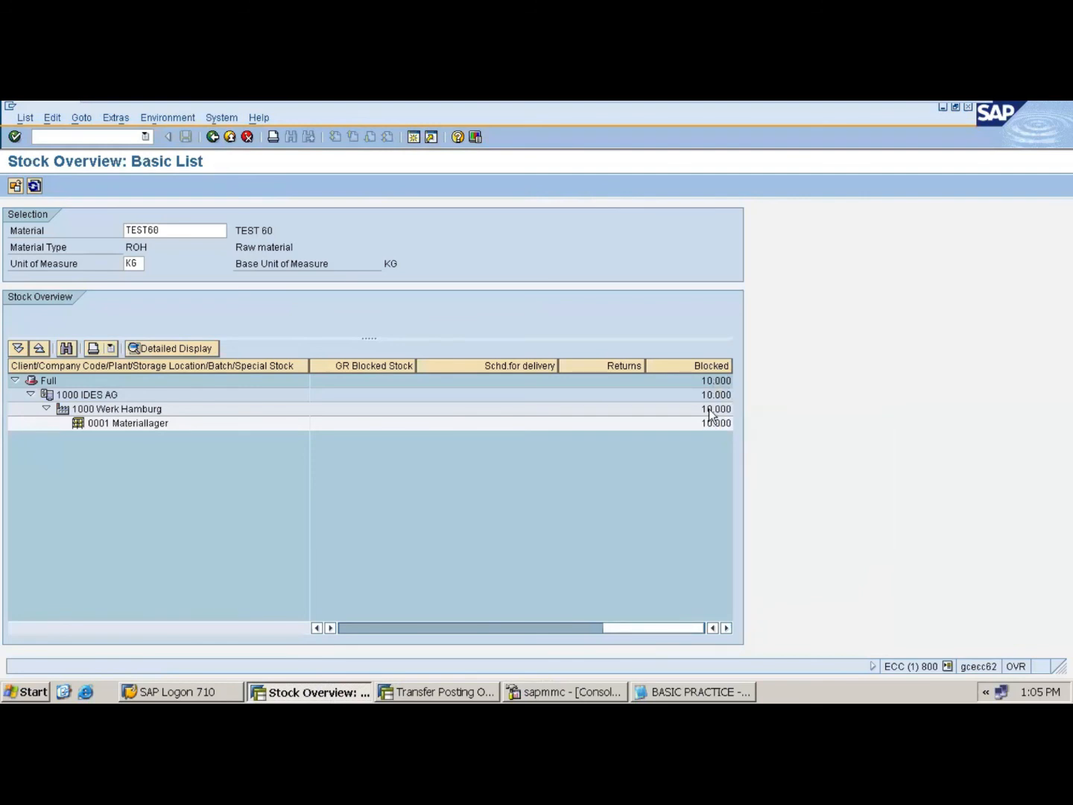
- Refresh the stock overview and compare TEST60's unrestricted-use and blocked stock
left_click(33, 186)
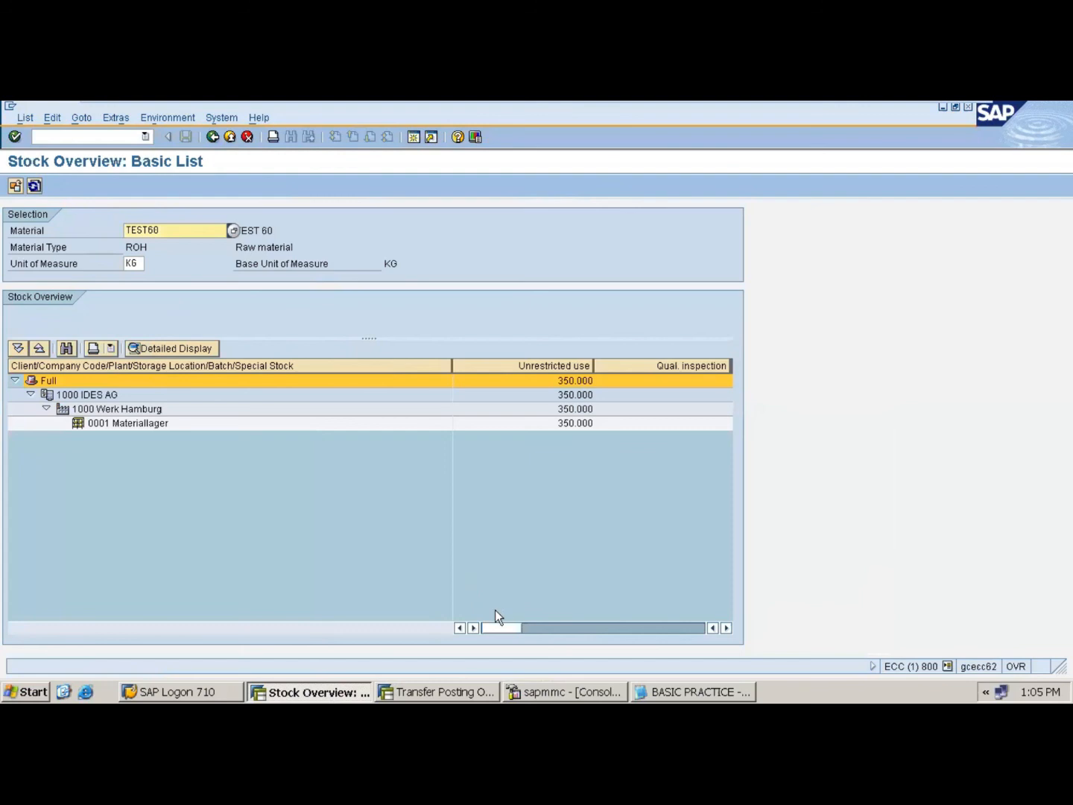
left_click_drag(536, 626, 708, 632)
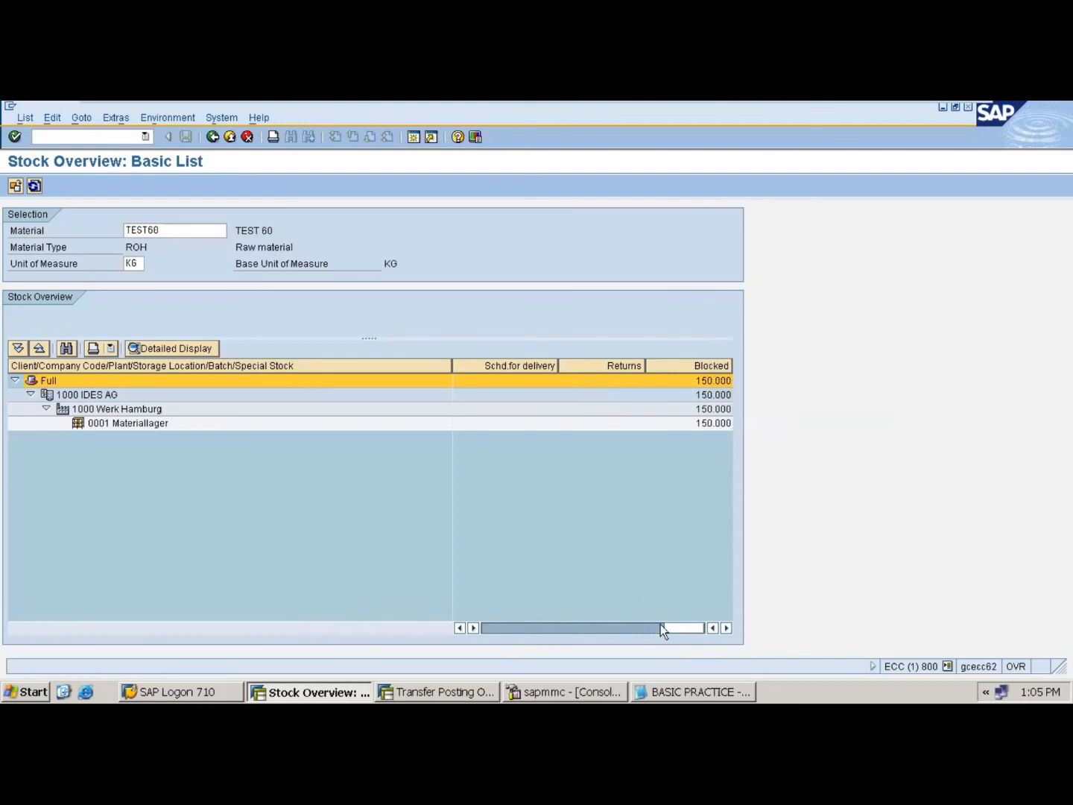
left_click_drag(667, 627, 486, 635)
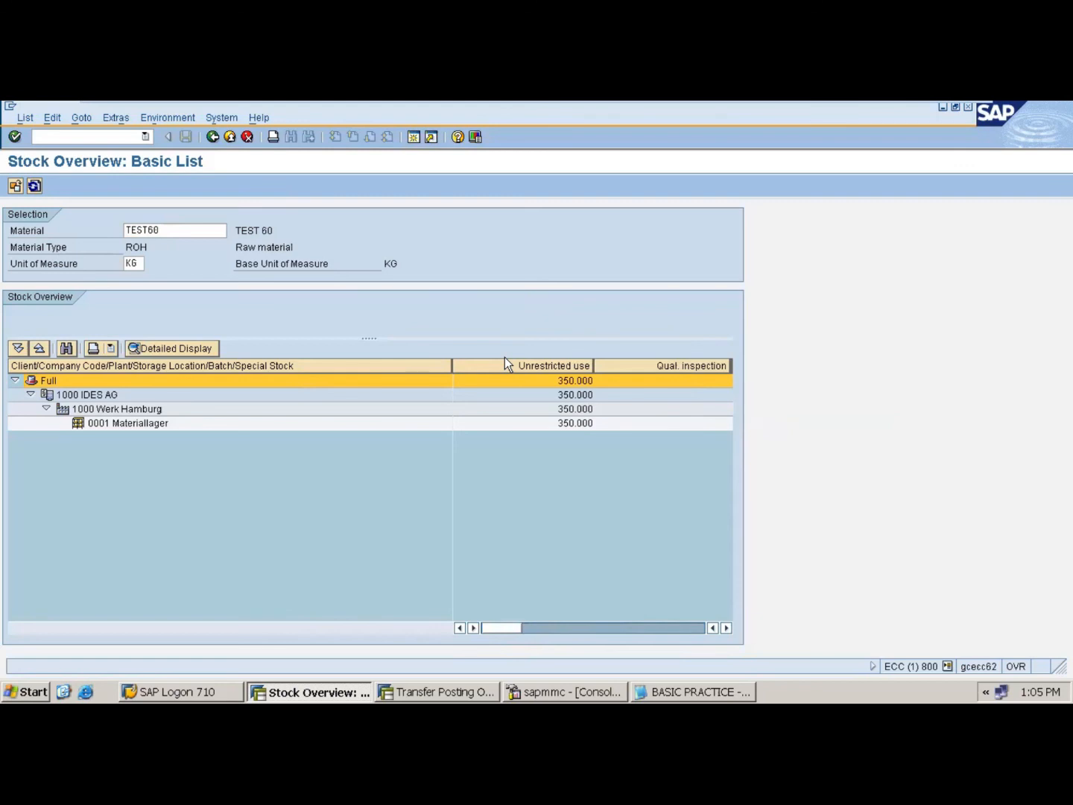
- Switch to the transfer posting session and set the movement type to 343
left_click(445, 690)
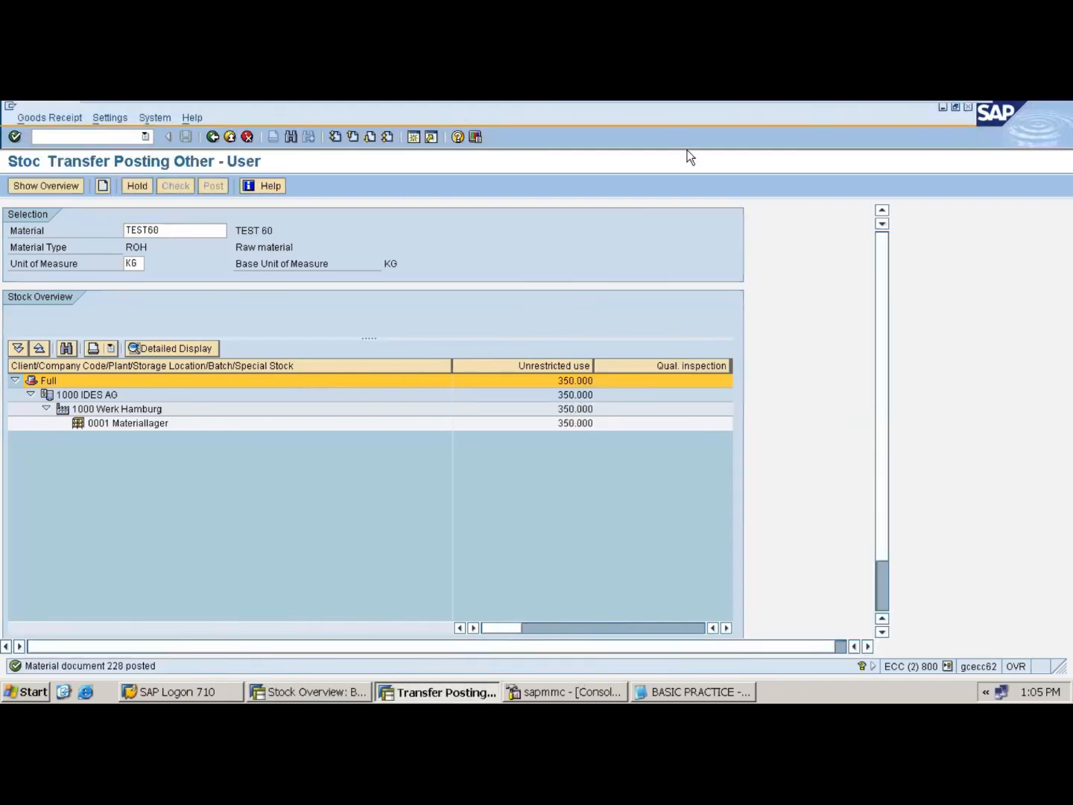
left_click(634, 214)
key("BackSpace")
type("3")
key("Return")
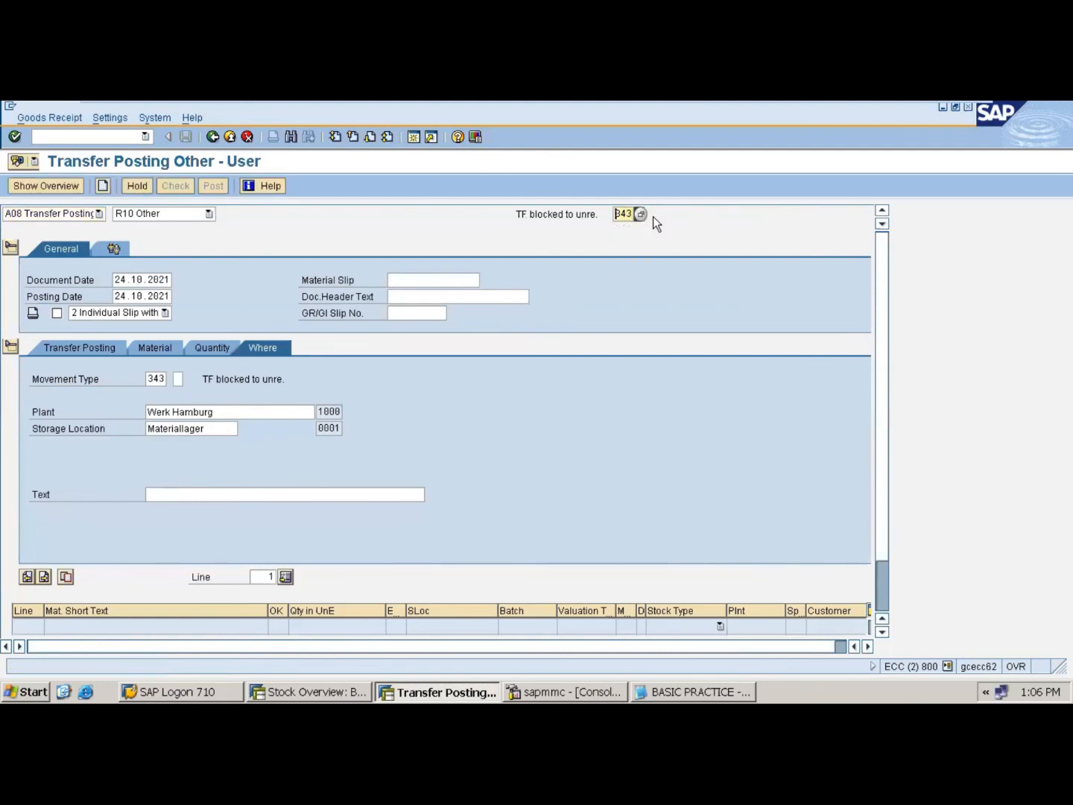
- Enter material test60 with a quantity of 150 KG for movement type 343
left_click(90, 350)
left_click(129, 395)
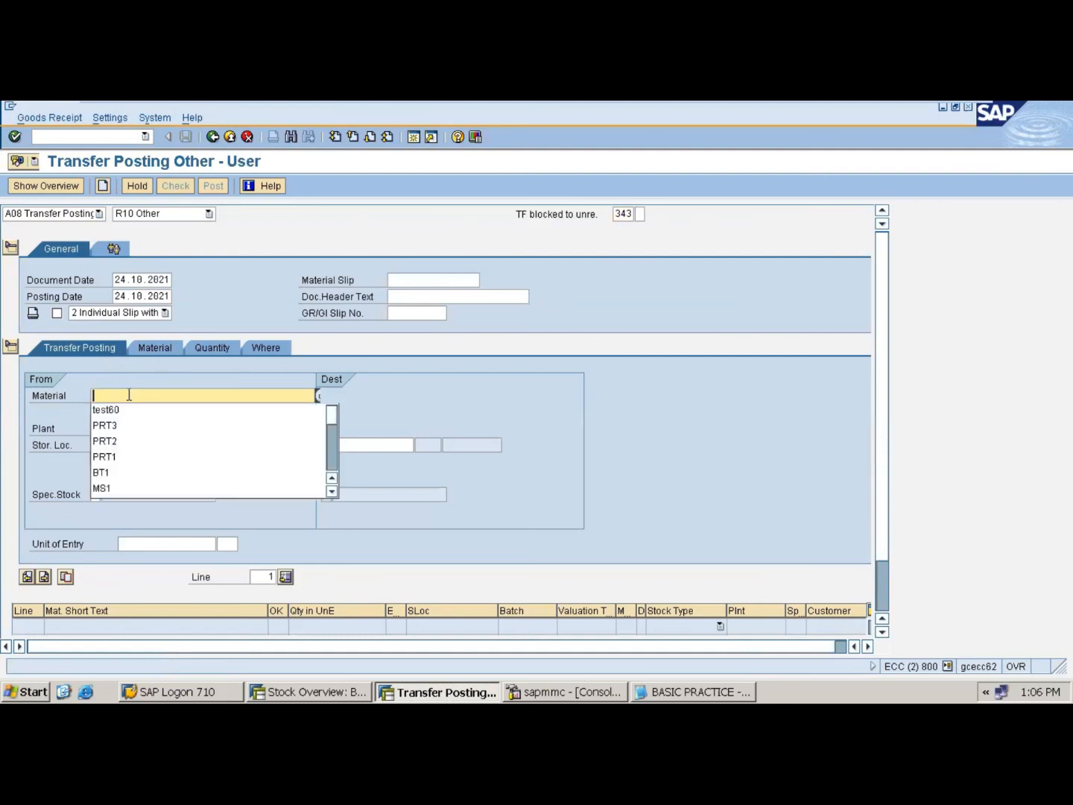
left_click(130, 411)
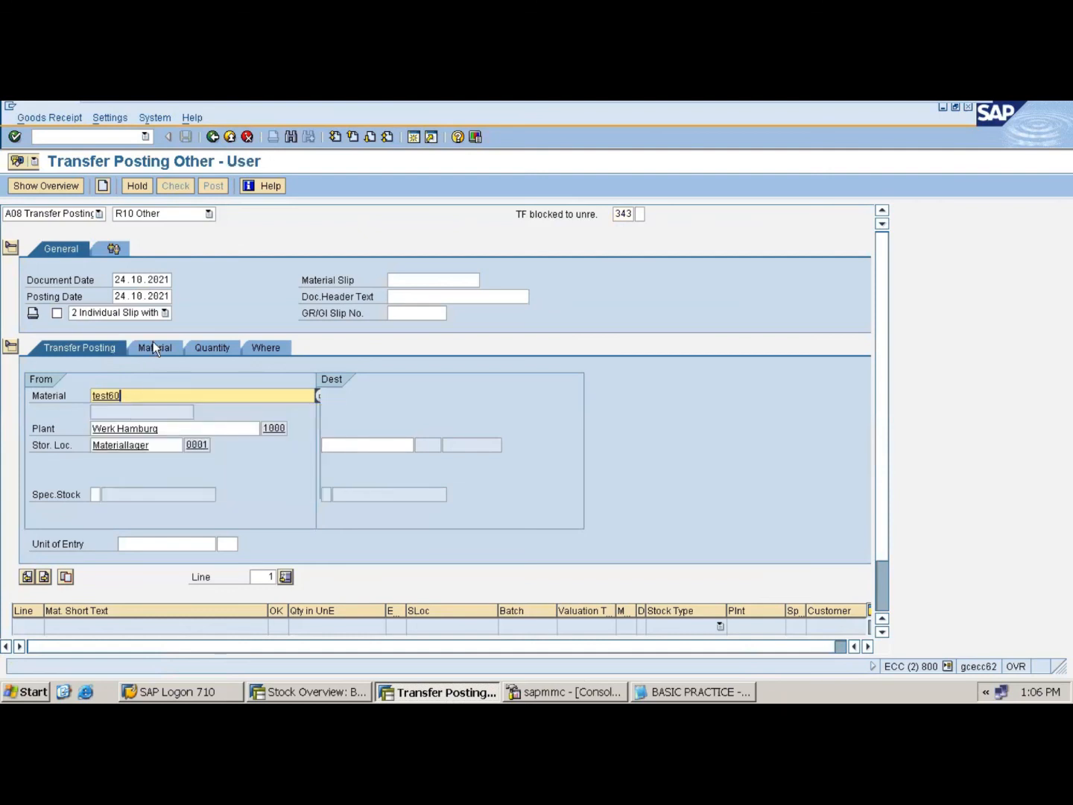
left_click(213, 346)
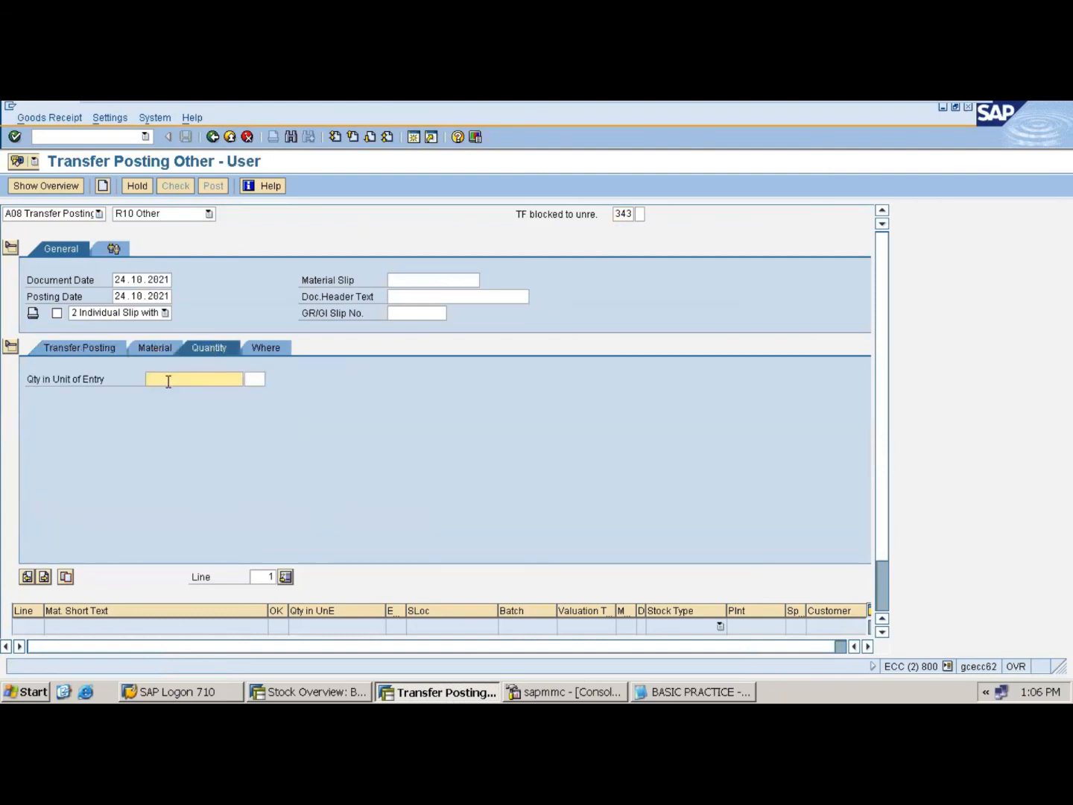
type("150")
key("Return")
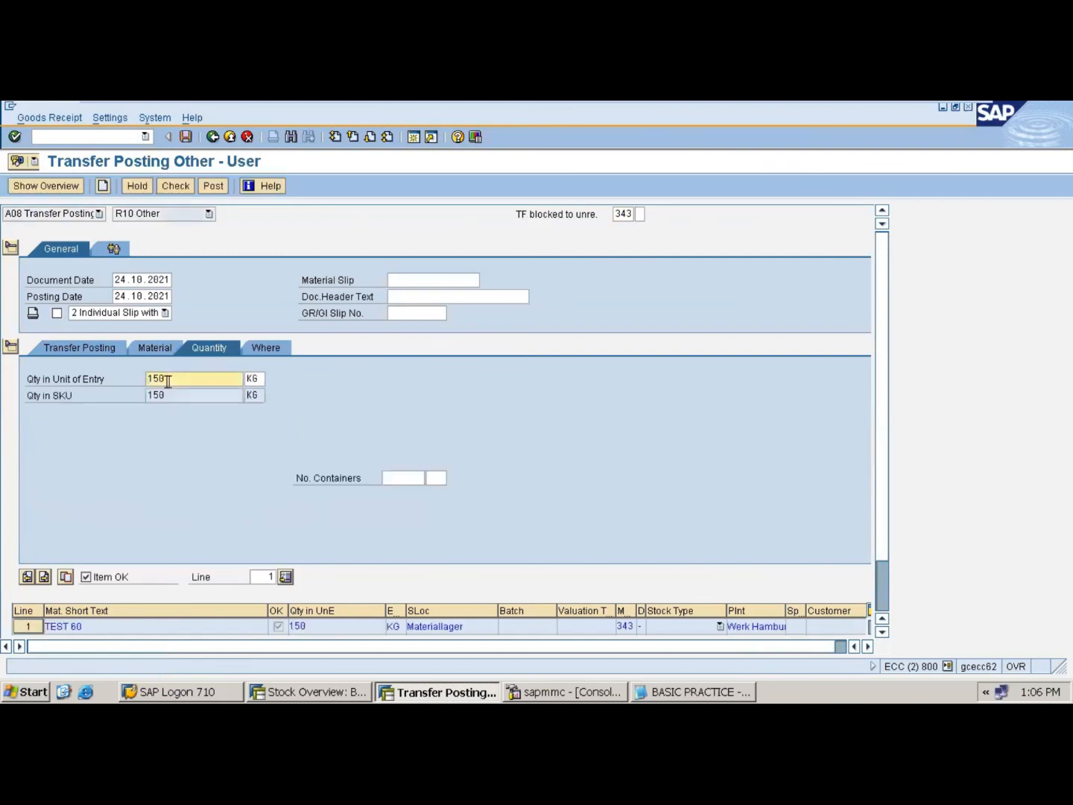
- Review the item's material and location data, and check and post the 343 transfer posting
left_click(152, 345)
left_click(272, 346)
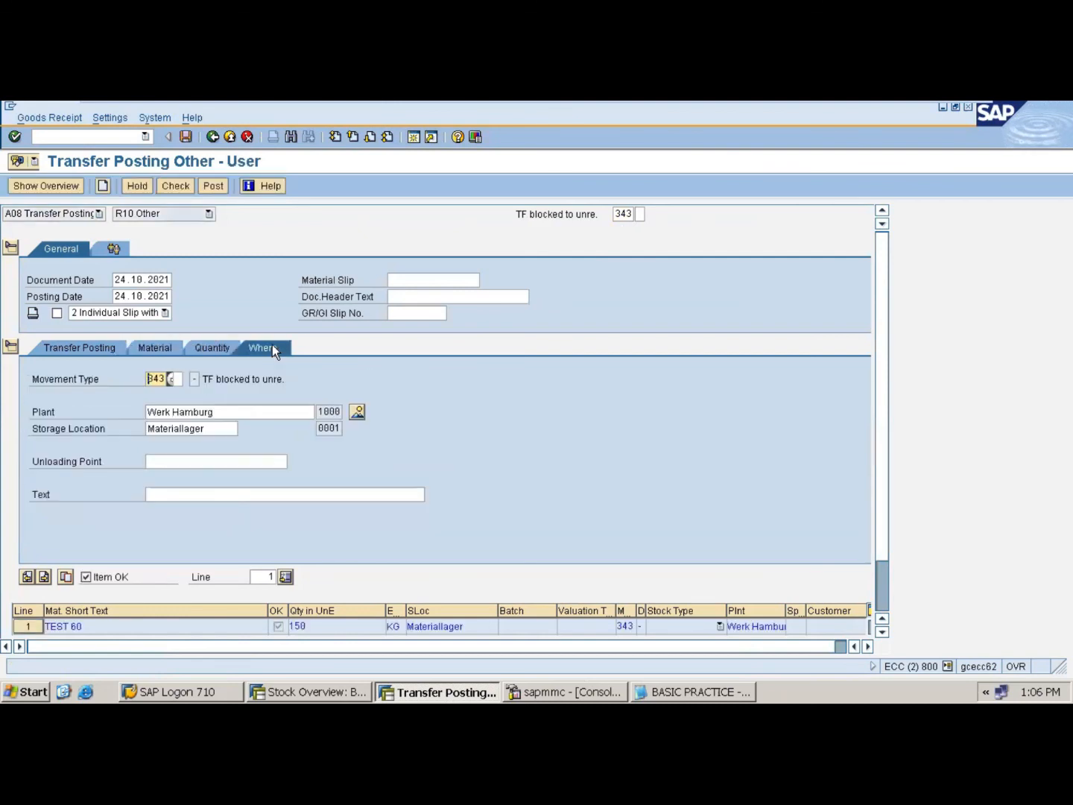
left_click(179, 186)
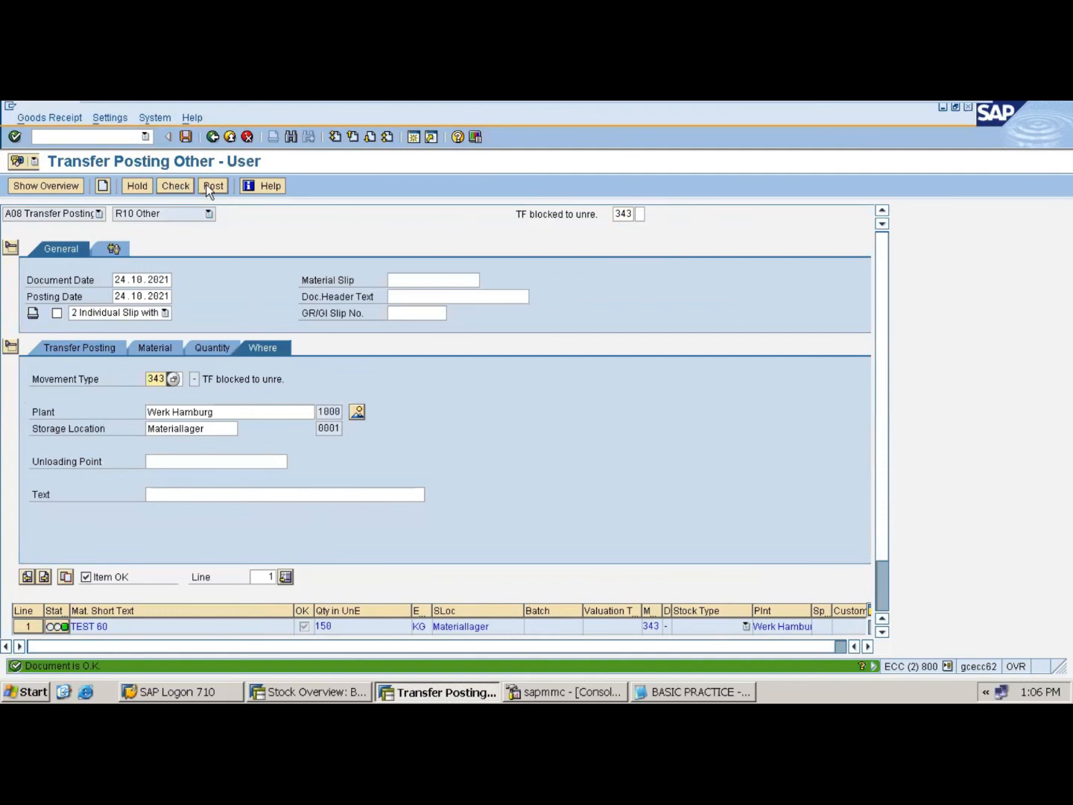
left_click(211, 186)
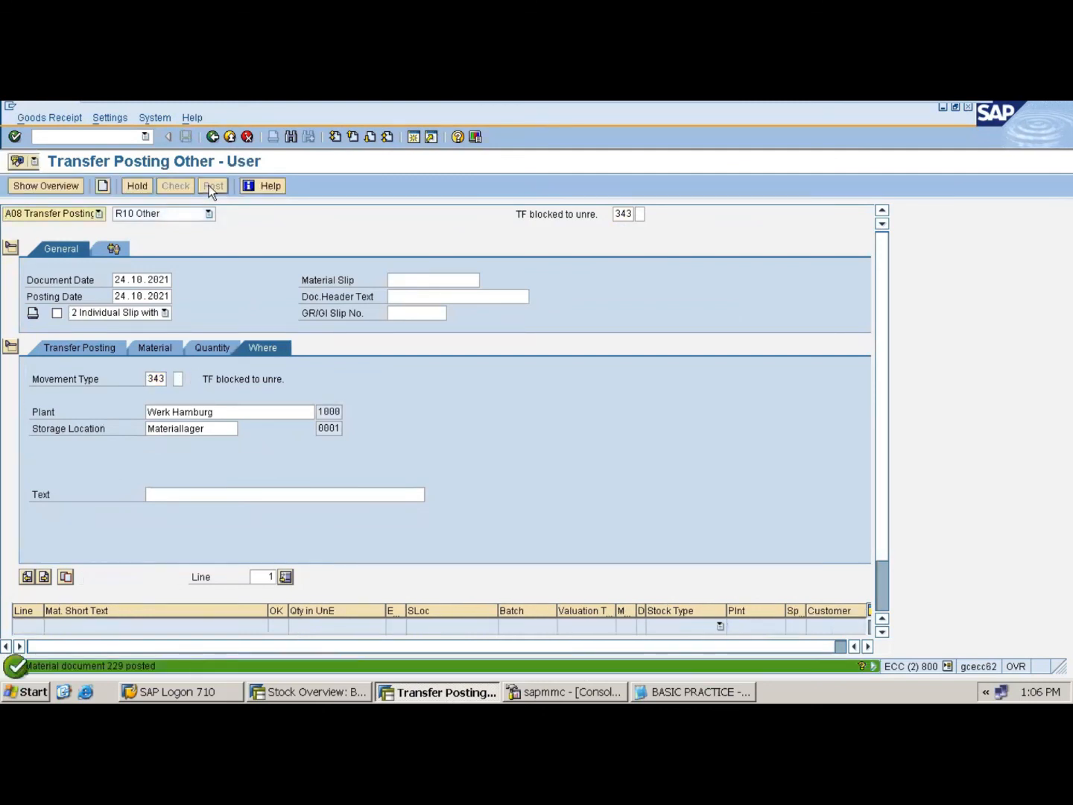
- Refresh the TEST60 stock overview to check the unrestricted stock, and leave the virtual machine's full-screen view
left_click(317, 692)
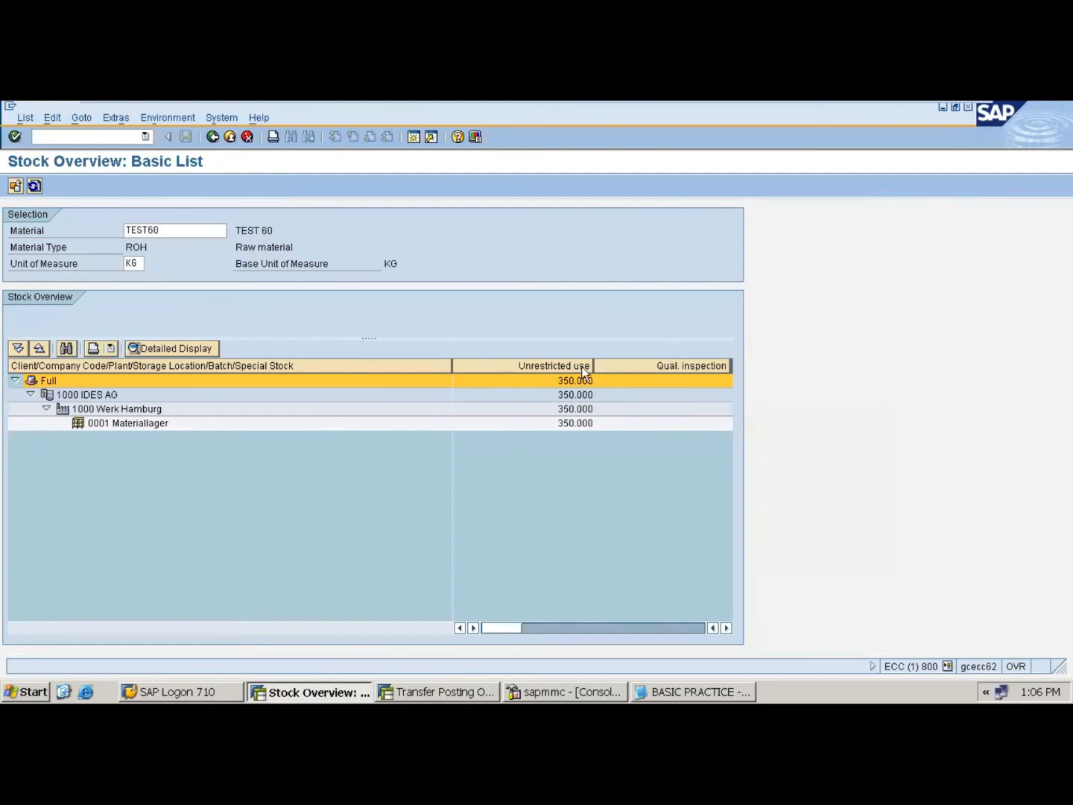
left_click(34, 186)
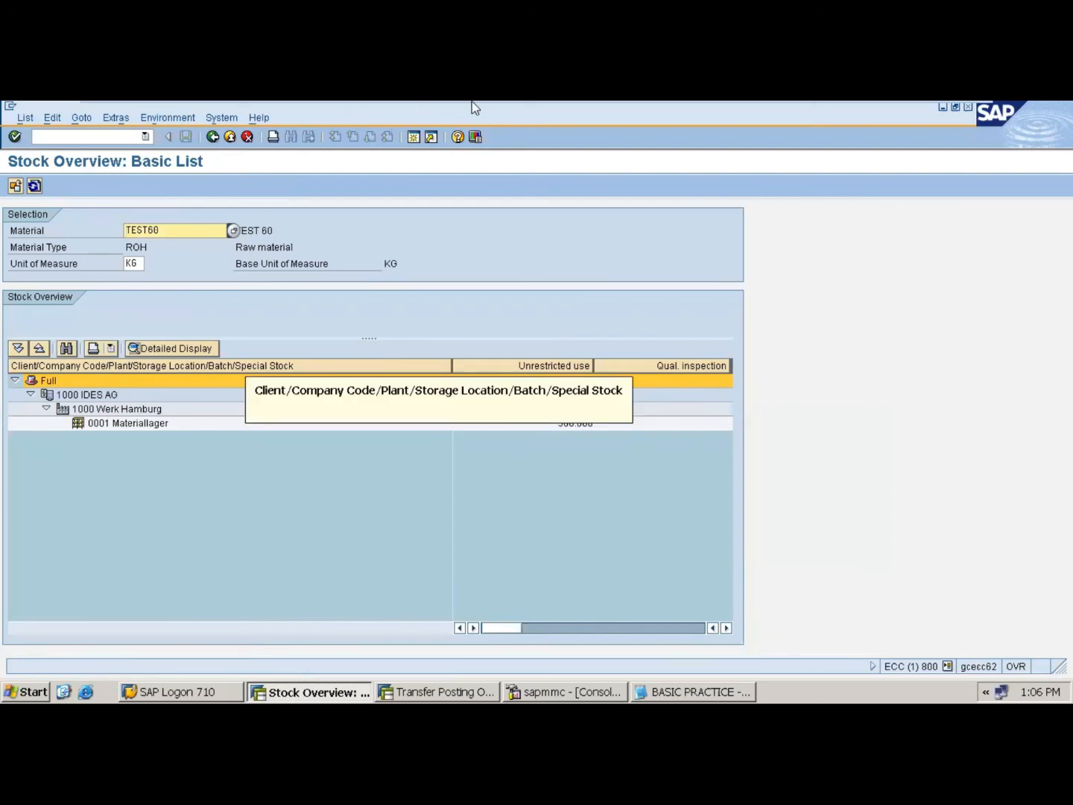
mouse_move(473, 101)
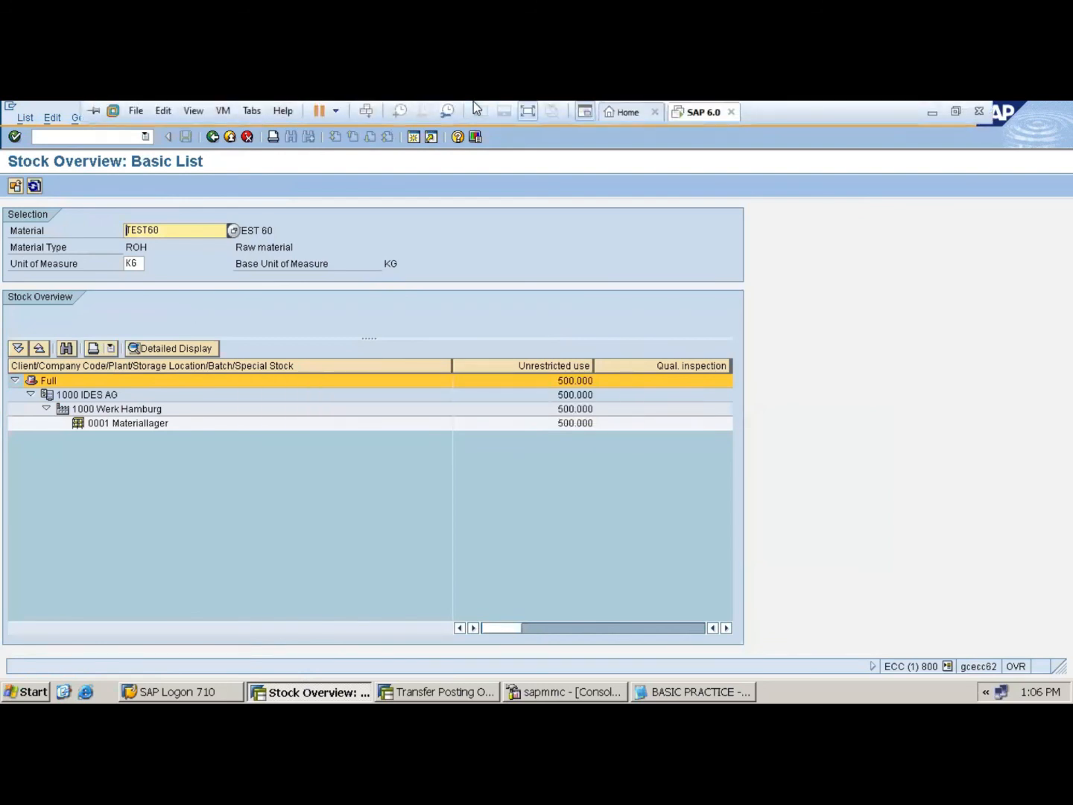
left_click(527, 109)
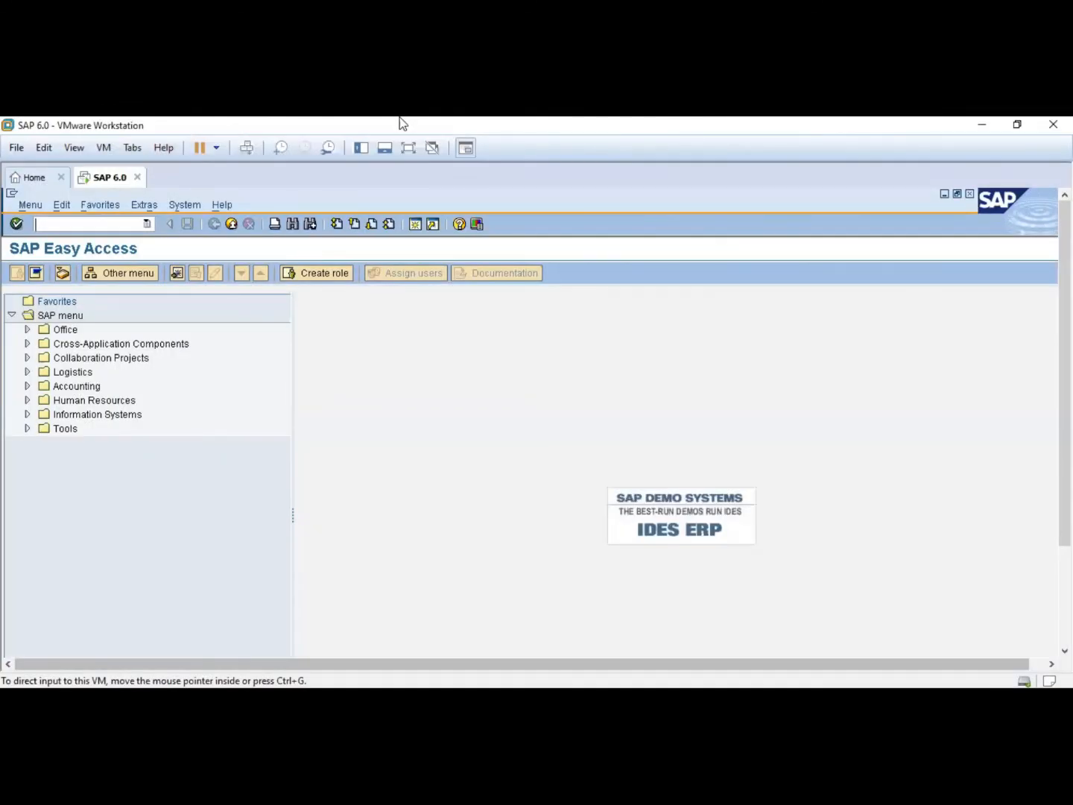
- Bring back the stock overview in the full-screen virtual machine and narrow its Client/Company Code/Plant column
left_click(408, 148)
left_click(343, 692)
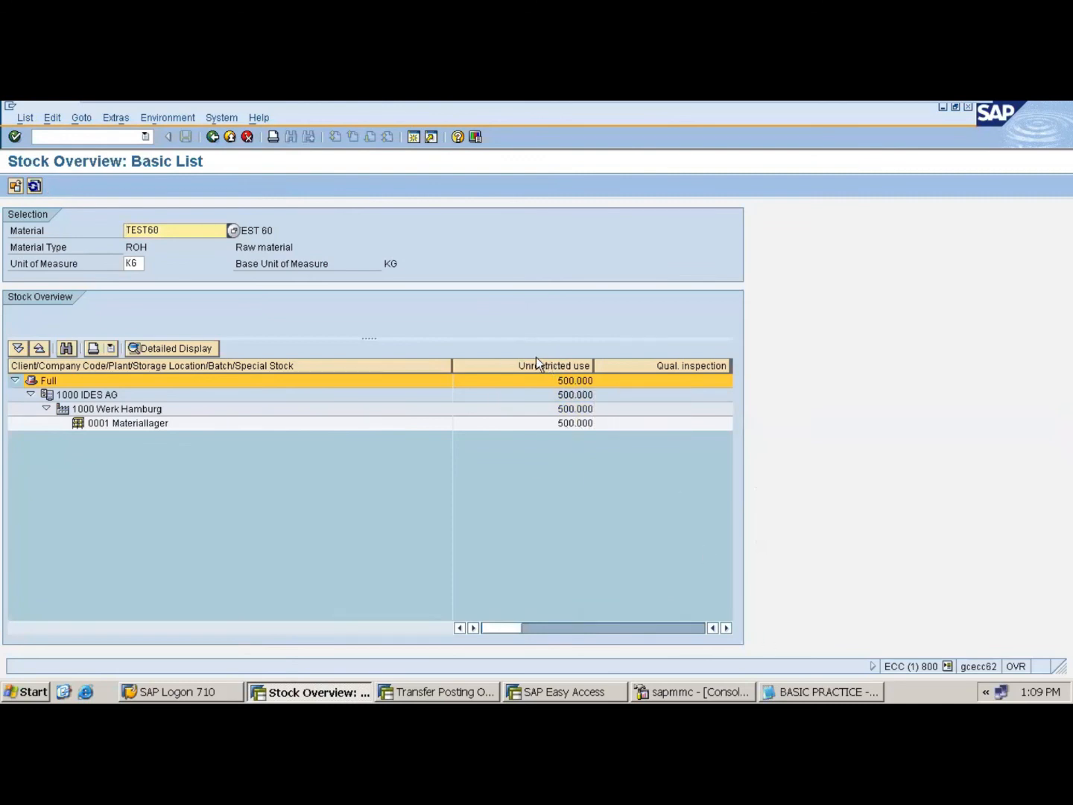
left_click_drag(450, 364, 341, 366)
- Examine the transfer posting steps from vendor creation through MIGO and MMBE in the BASIC PRACTICE notes
left_click(820, 694)
scroll(326, 370, "up", 5)
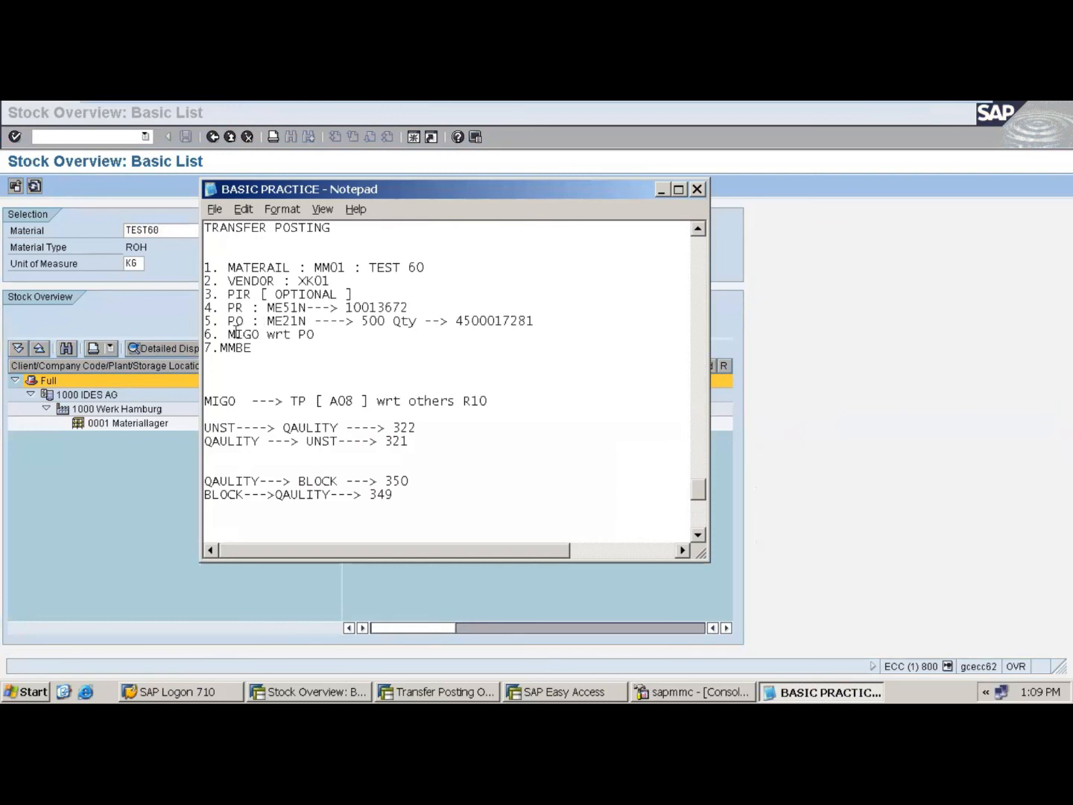
left_click_drag(251, 348, 221, 348)
scroll(475, 386, "down", 2)
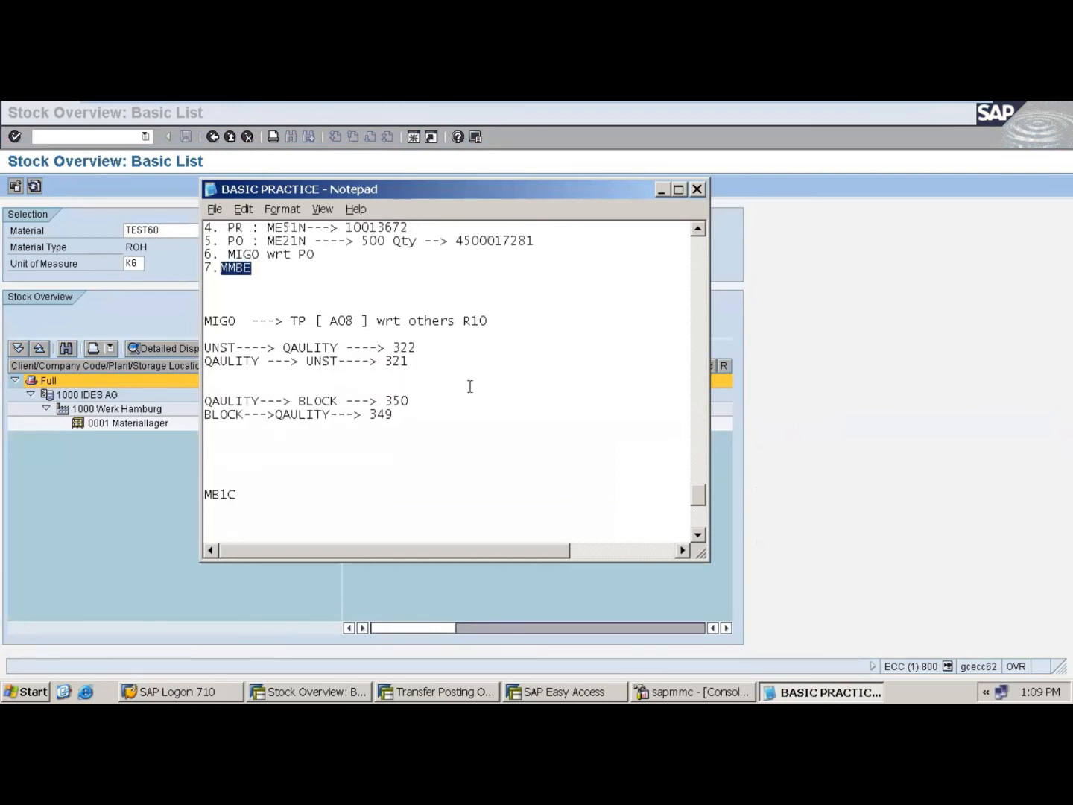
scroll(506, 320, "up", 2)
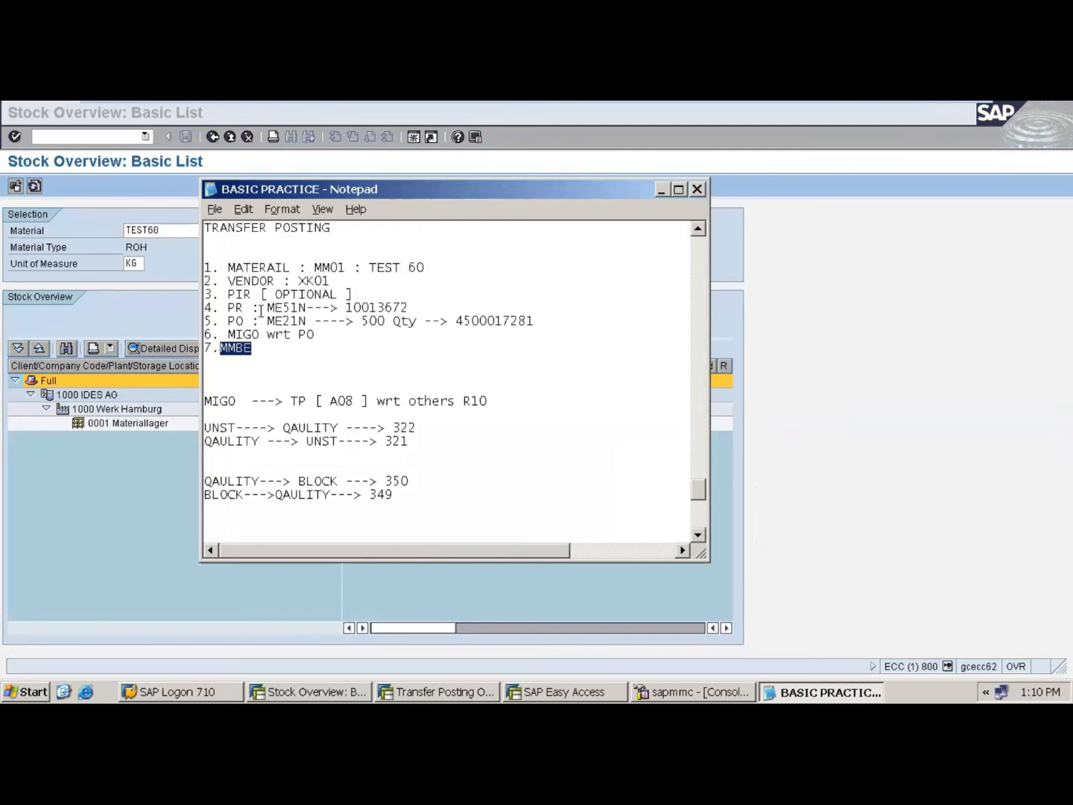
left_click_drag(226, 281, 323, 339)
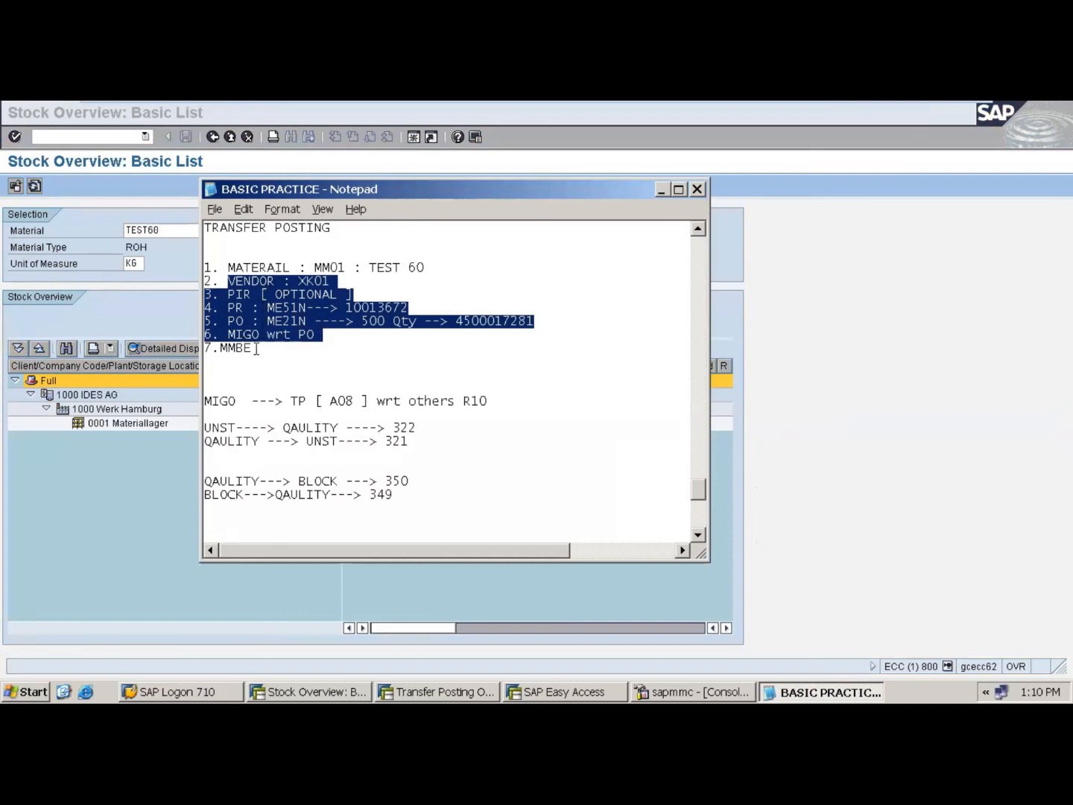
left_click_drag(347, 339, 202, 283)
scroll(271, 424, "down", 1)
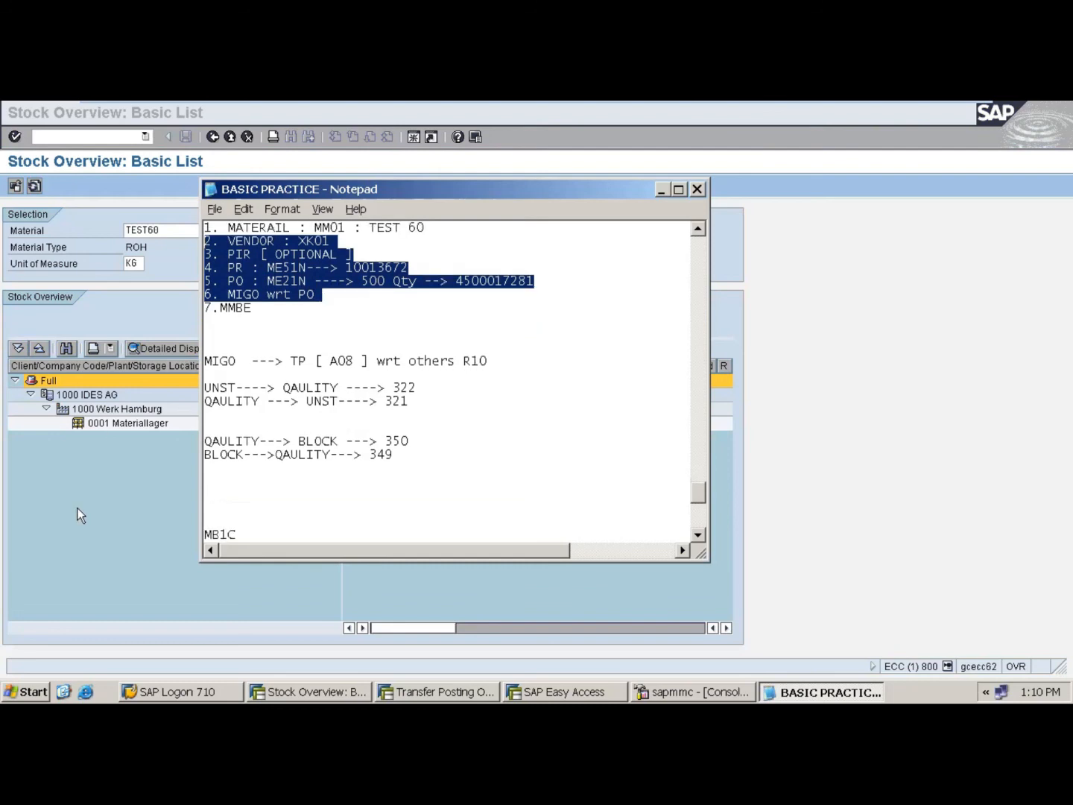
- Switch to the MIGO session and change the transaction from Transfer Posting to A07 Goods Issue
left_click(77, 507)
left_click(429, 693)
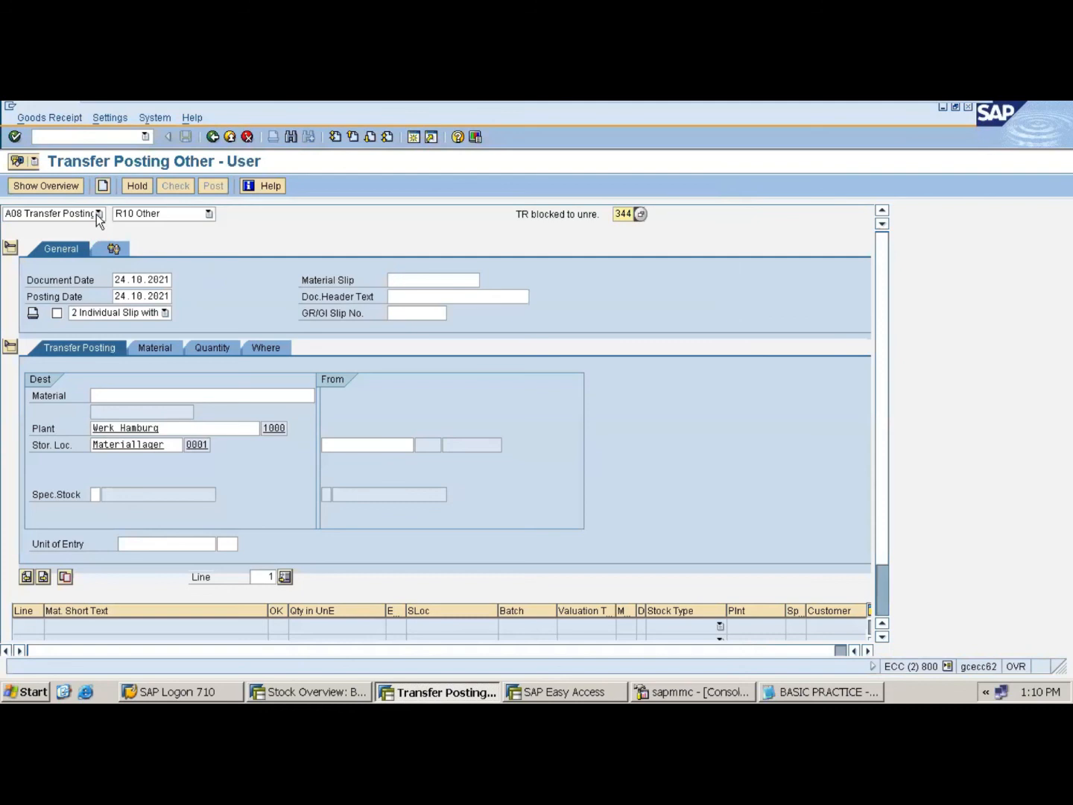
left_click(99, 213)
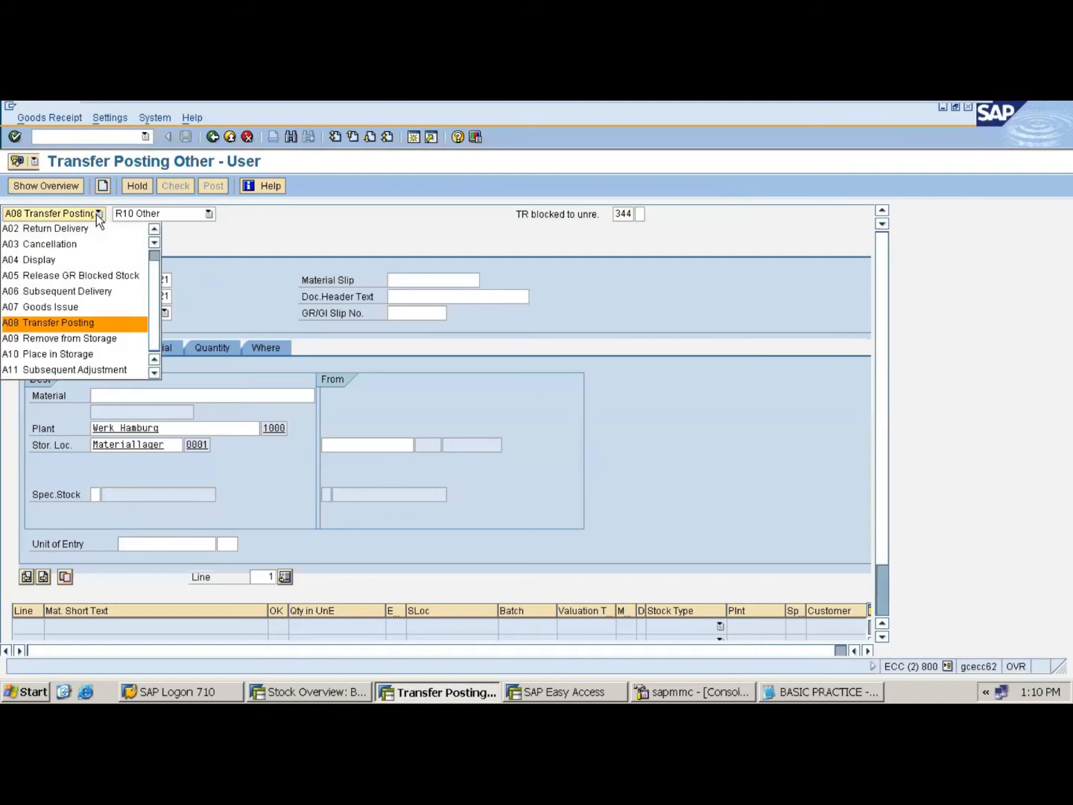
scroll(70, 238, "up", 1)
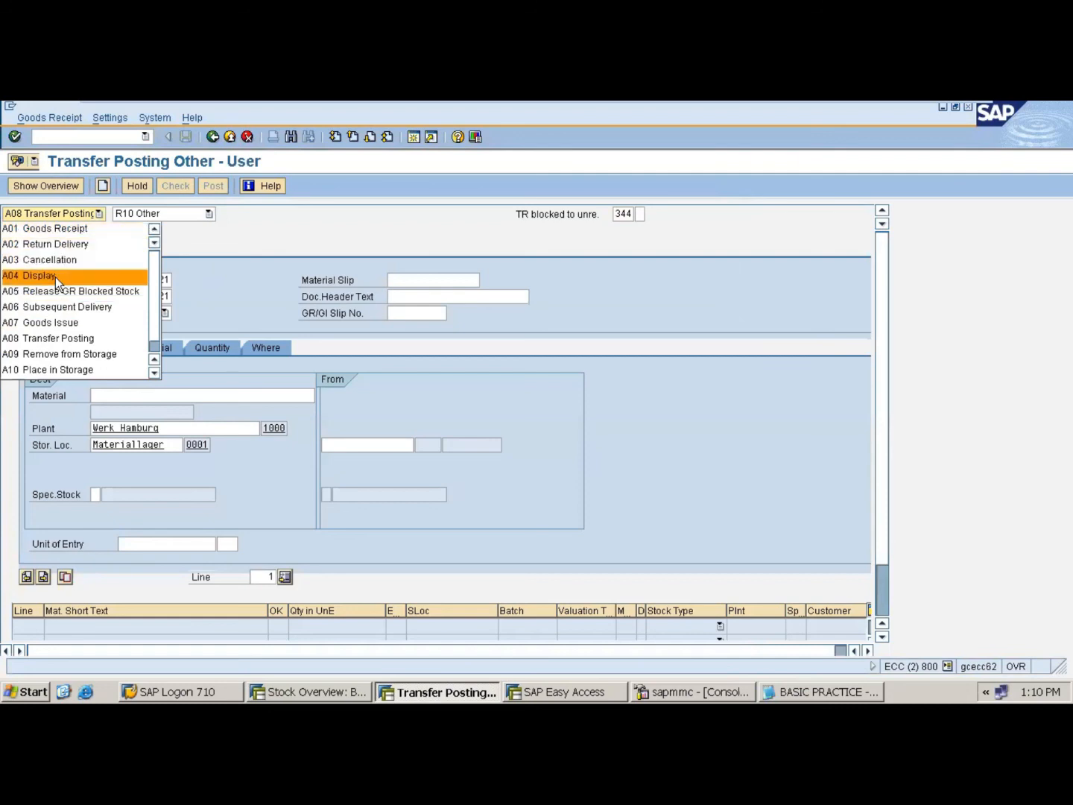
left_click(82, 323)
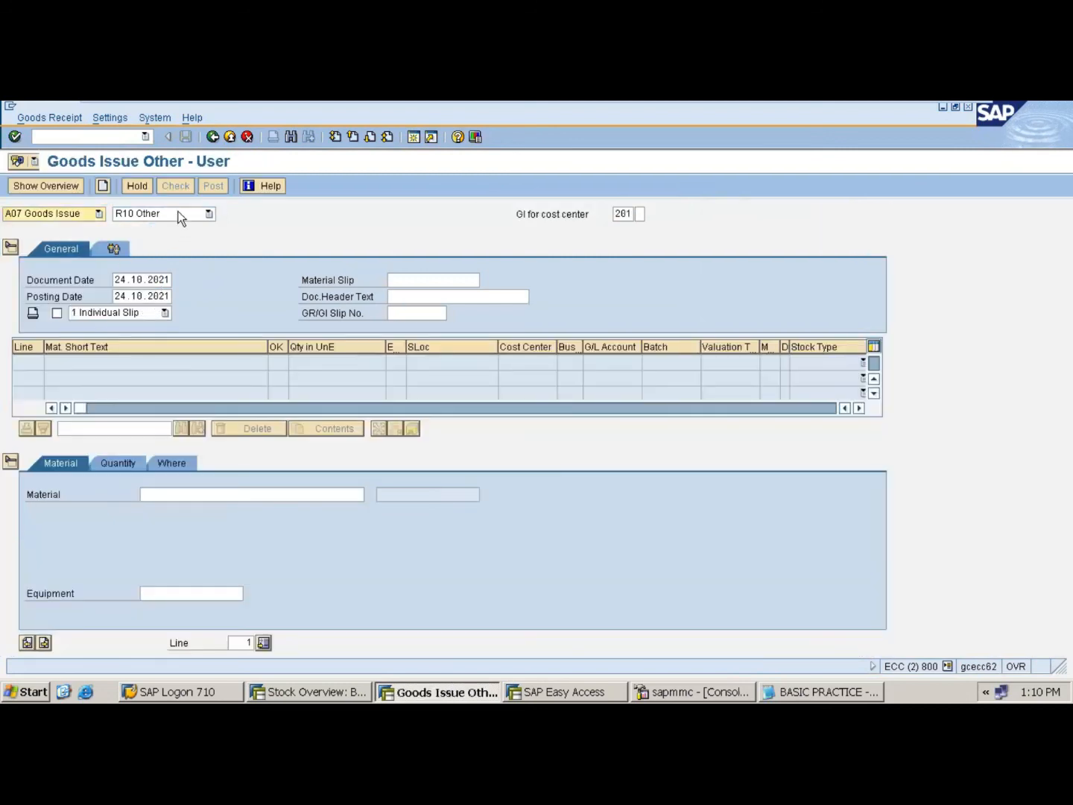
- Set the goods issue's movement type to 501
left_click(632, 214)
key("BackSpace")
key("BackSpace")
key("BackSpace")
type("501")
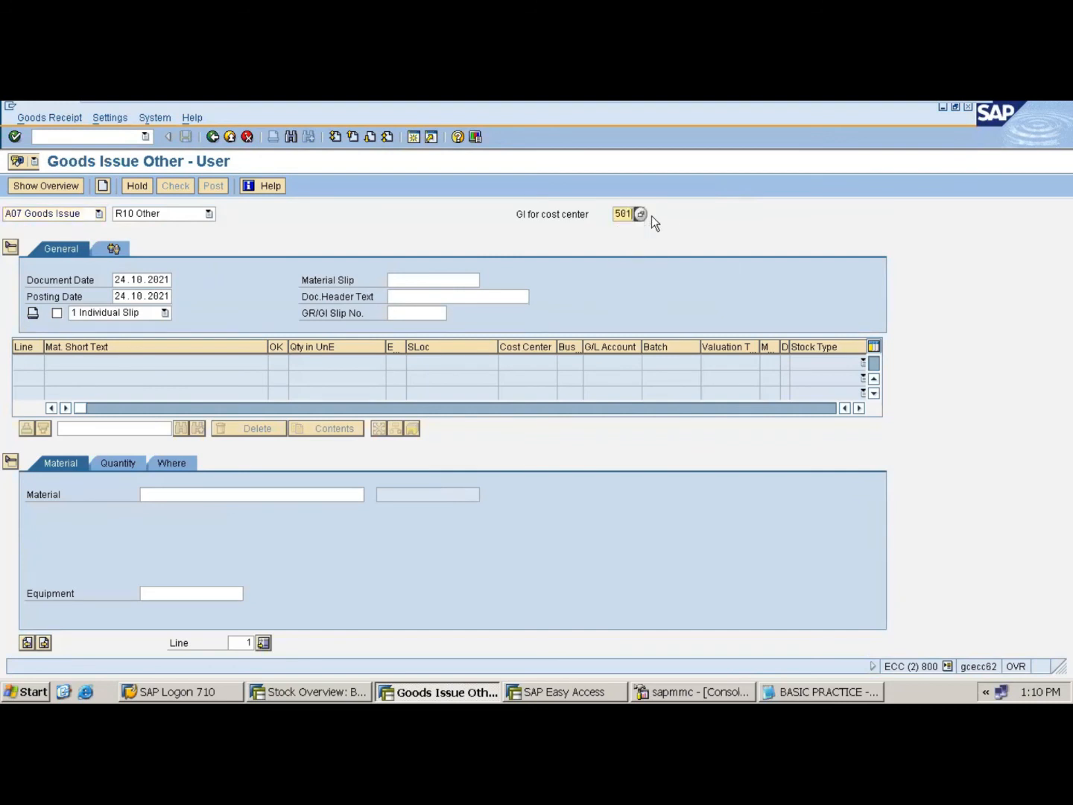
key("Return")
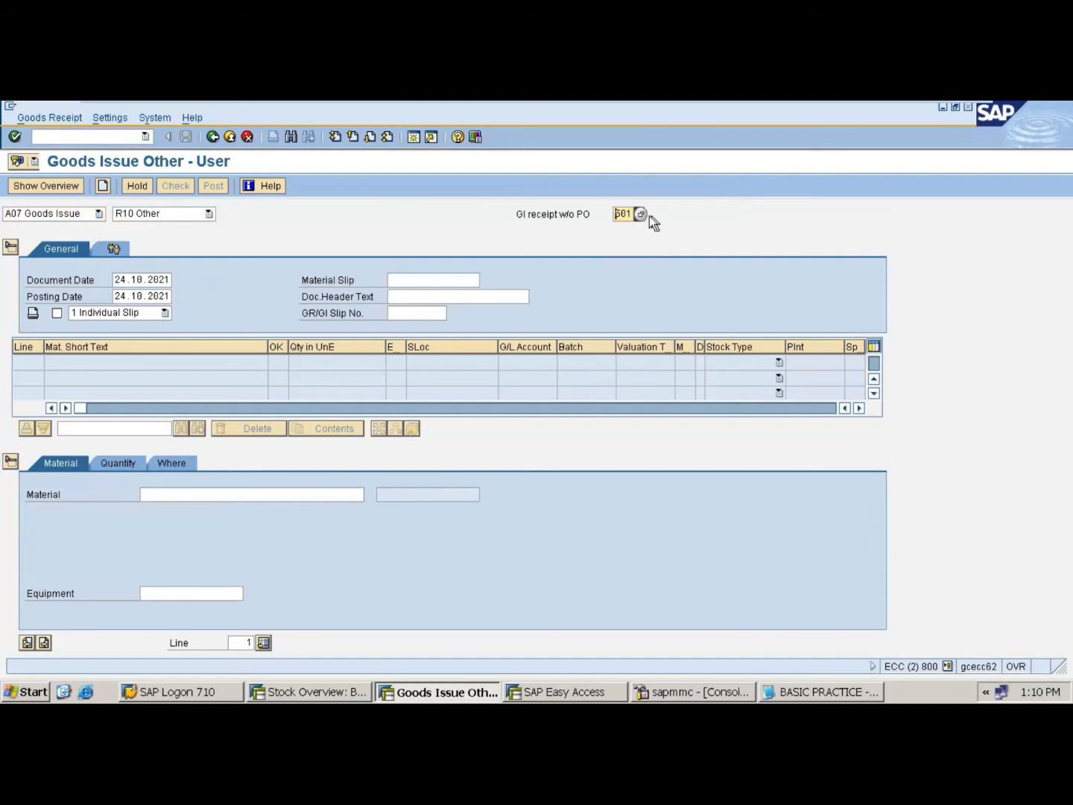
- Delete the MB1C line from the BASIC PRACTICE notes in Notepad
left_click(829, 683)
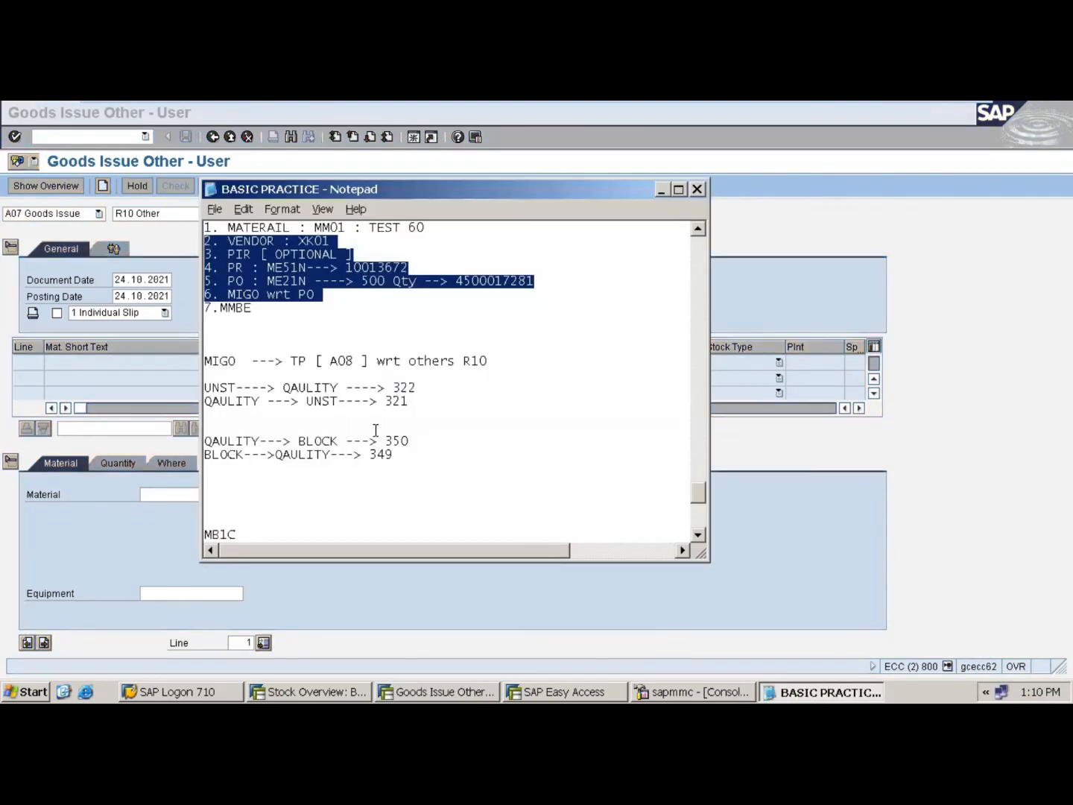
scroll(256, 514, "down", 2)
left_click_drag(252, 454, 194, 445)
key("Delete")
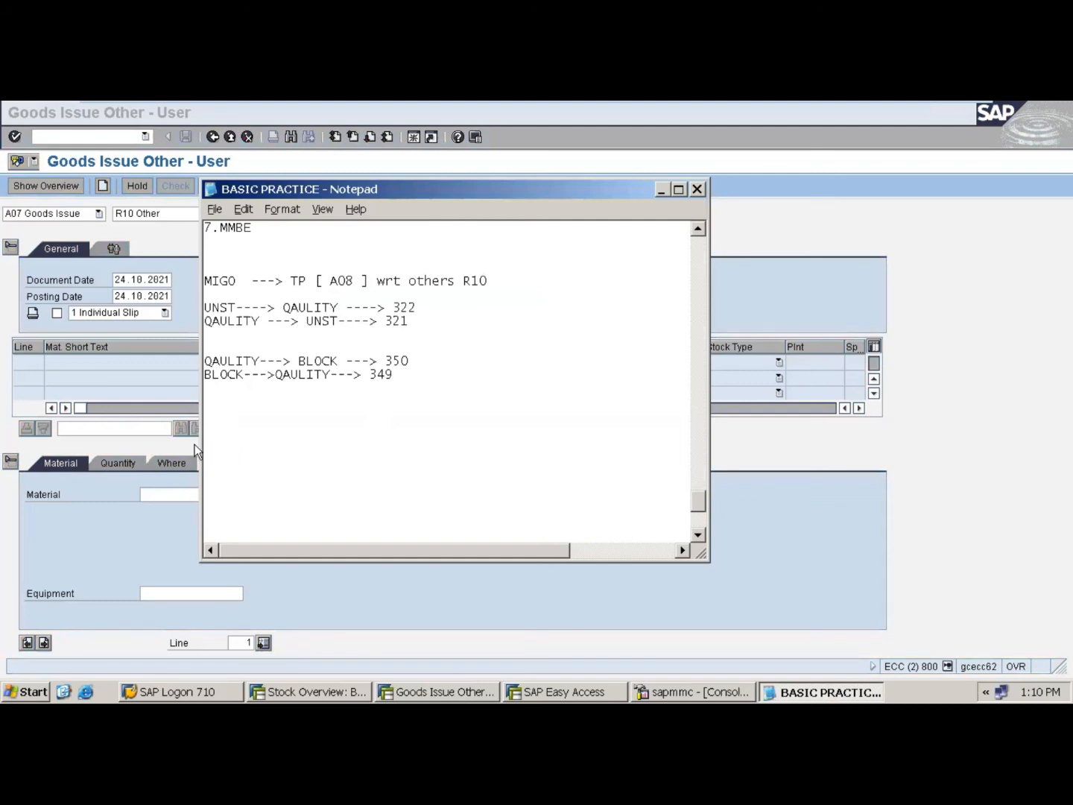
- Add the heading "GOODS ISSUES WITHOUT PO [ MT 501]" below the BLOCK to QAULITY 349 line in the notes
type("GOODS IS")
type("UUES")
key("BackSpace")
key("BackSpace")
key("BackSpace")
key("BackSpace")
key("BackSpace")
type("SUES WITHOUT PO [ ")
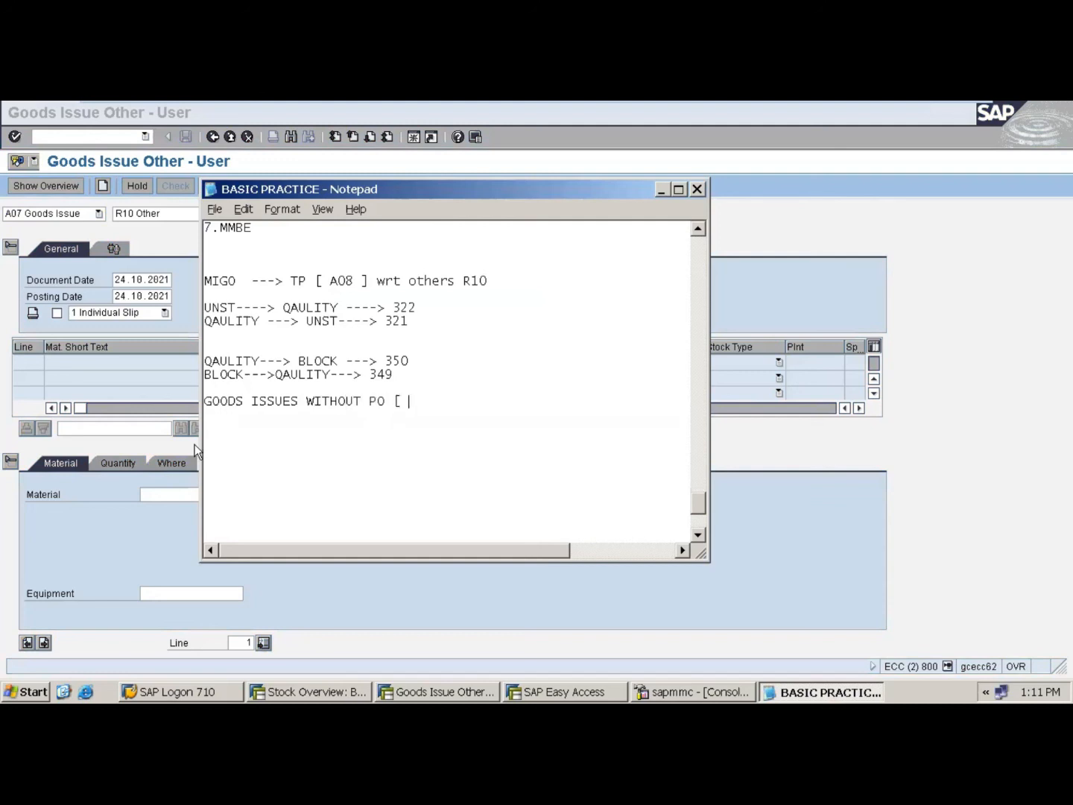
type("501")
key("BackSpace")
key("BackSpace")
key("BackSpace")
type("MT 501]")
key("Return")
- Add the line "GOOD ISSUES ---> OTHERS ---> MT {501}" beneath the goods issues heading
type("GOOD ISSUES ---")
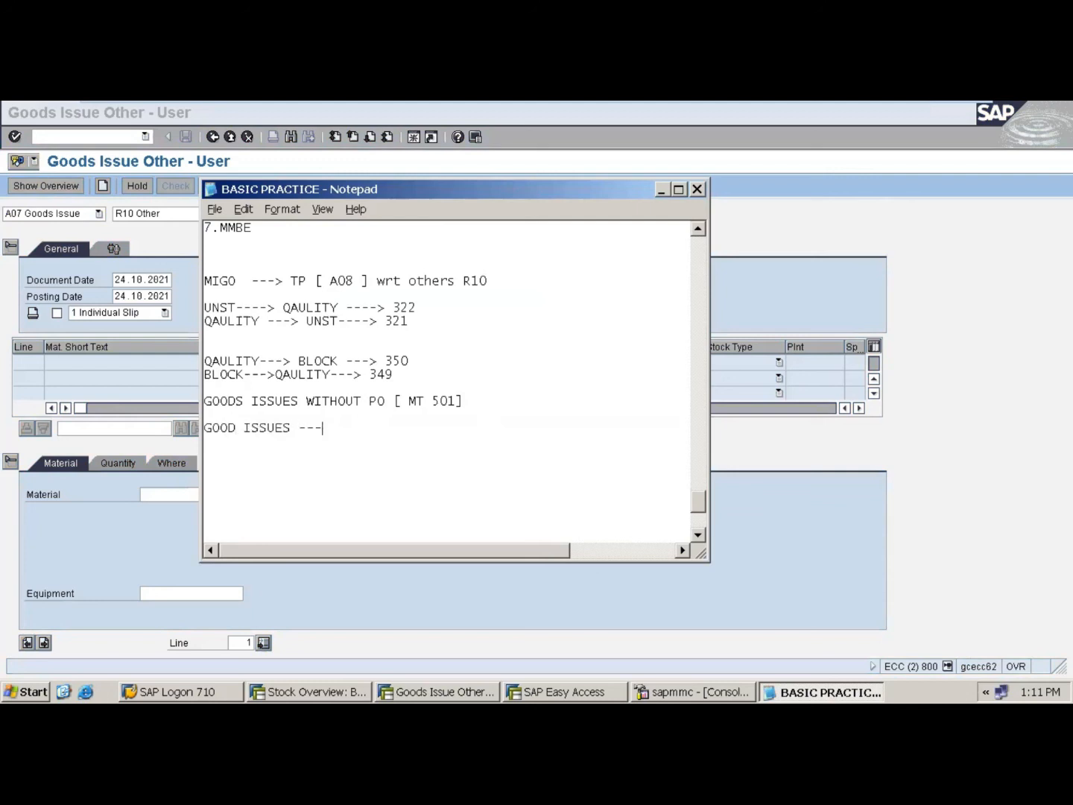
type("> OTHERS ---> M")
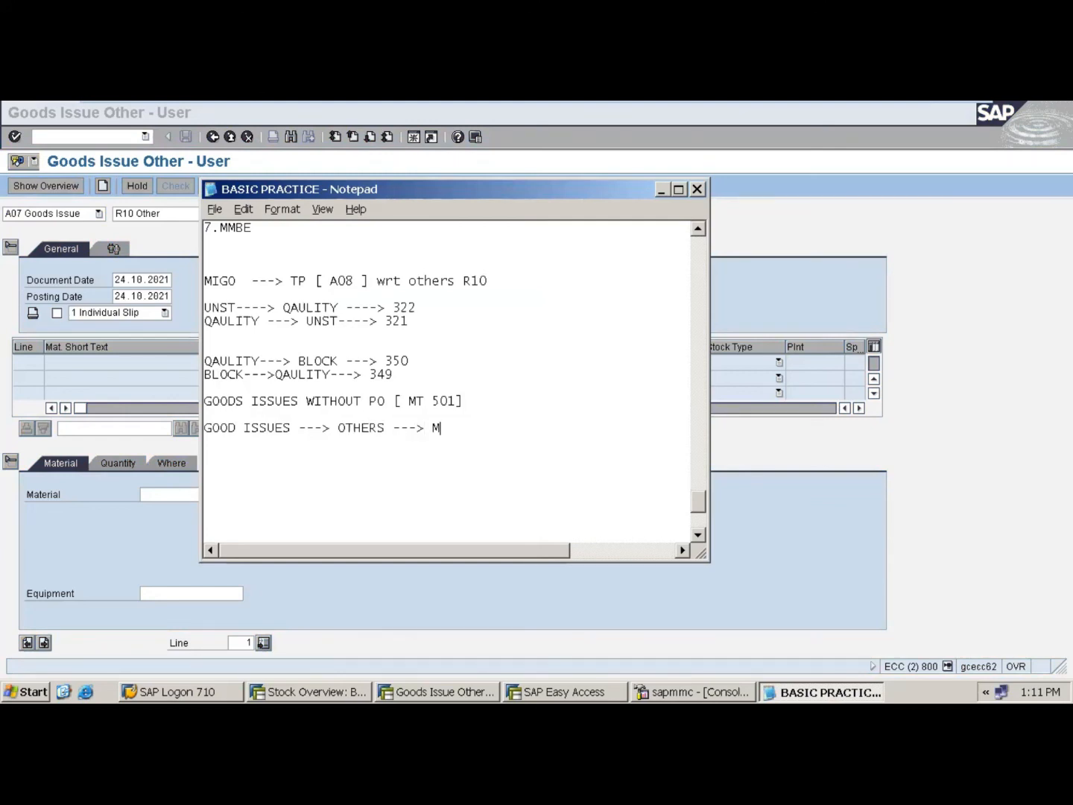
type("T {501}")
- In the SAP goods issue, enter material TEST60 with a quantity of 750 and display its plant and storage location details
left_click(748, 560)
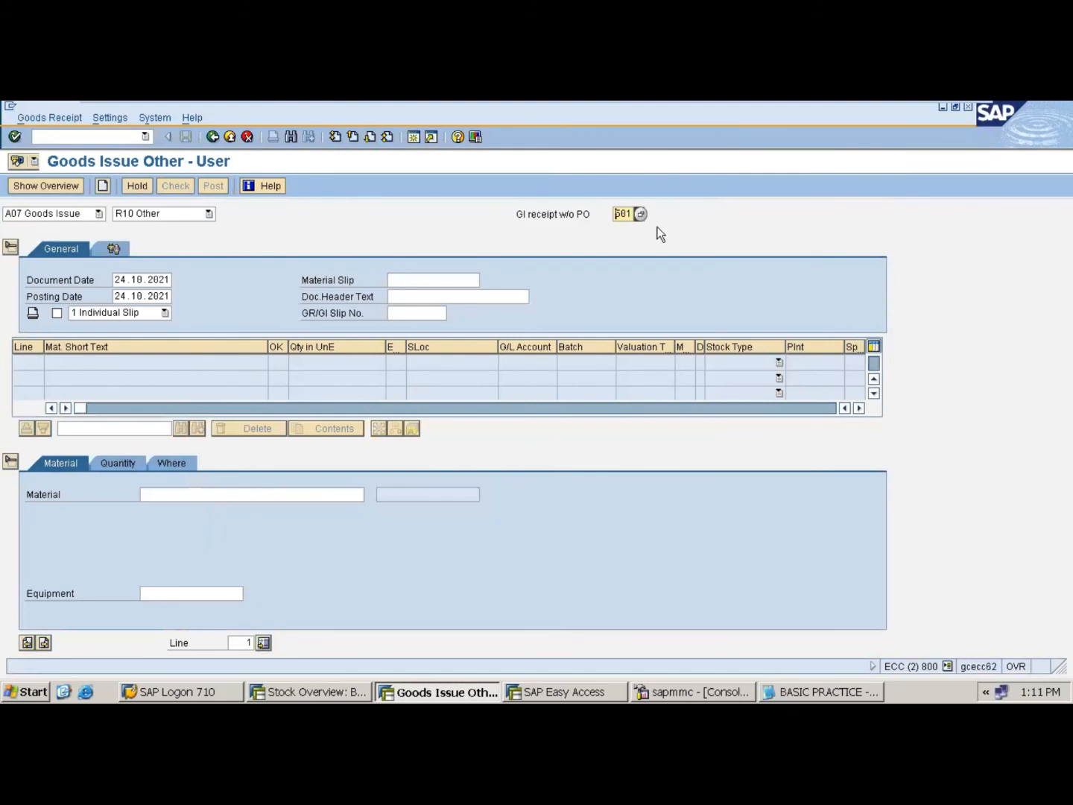
left_click(59, 462)
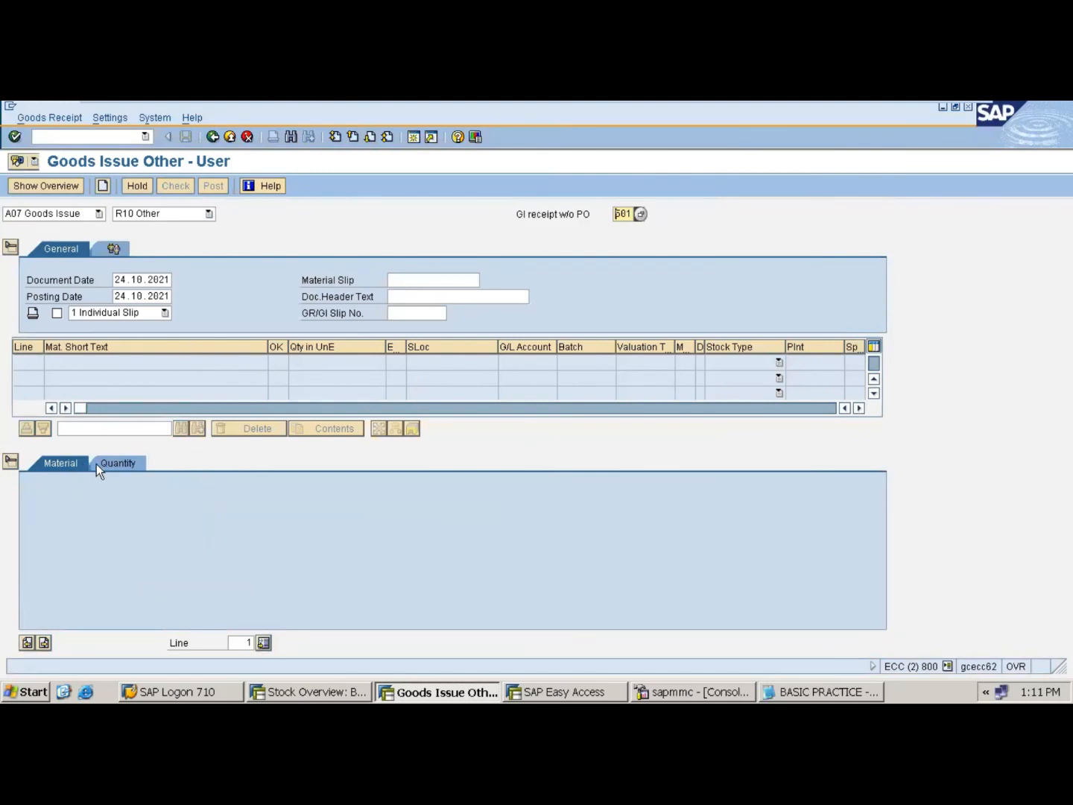
left_click(171, 495)
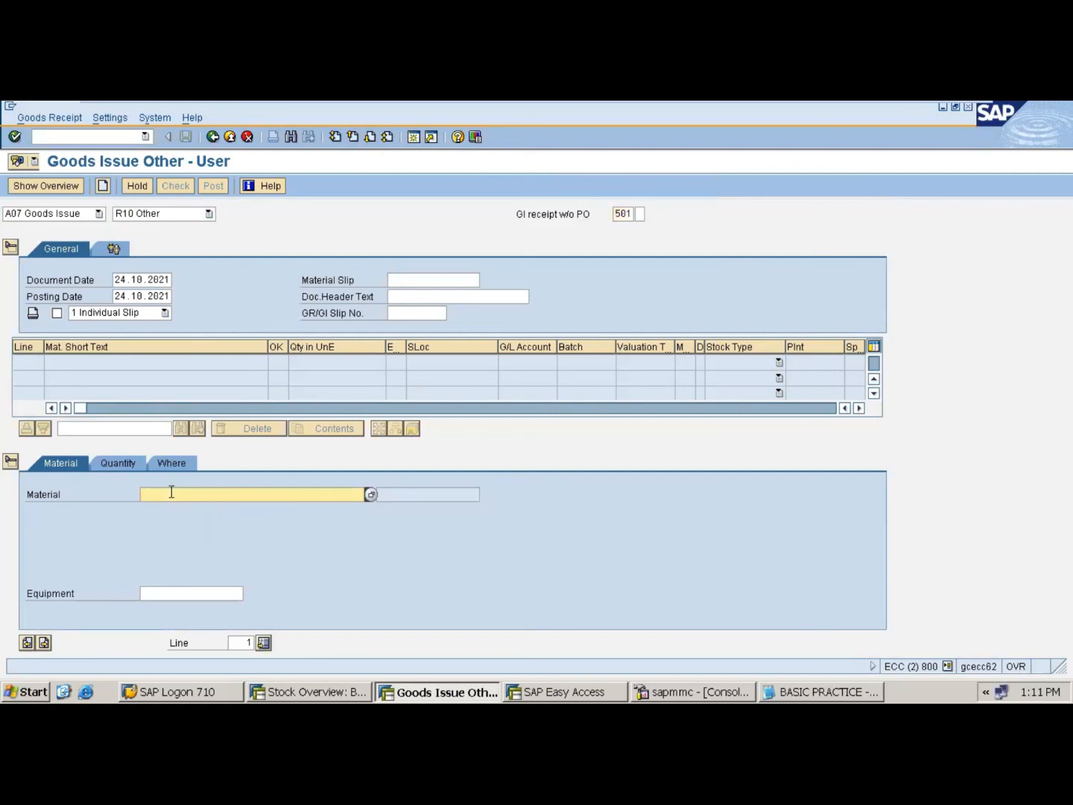
left_click(171, 493)
type("TEST6")
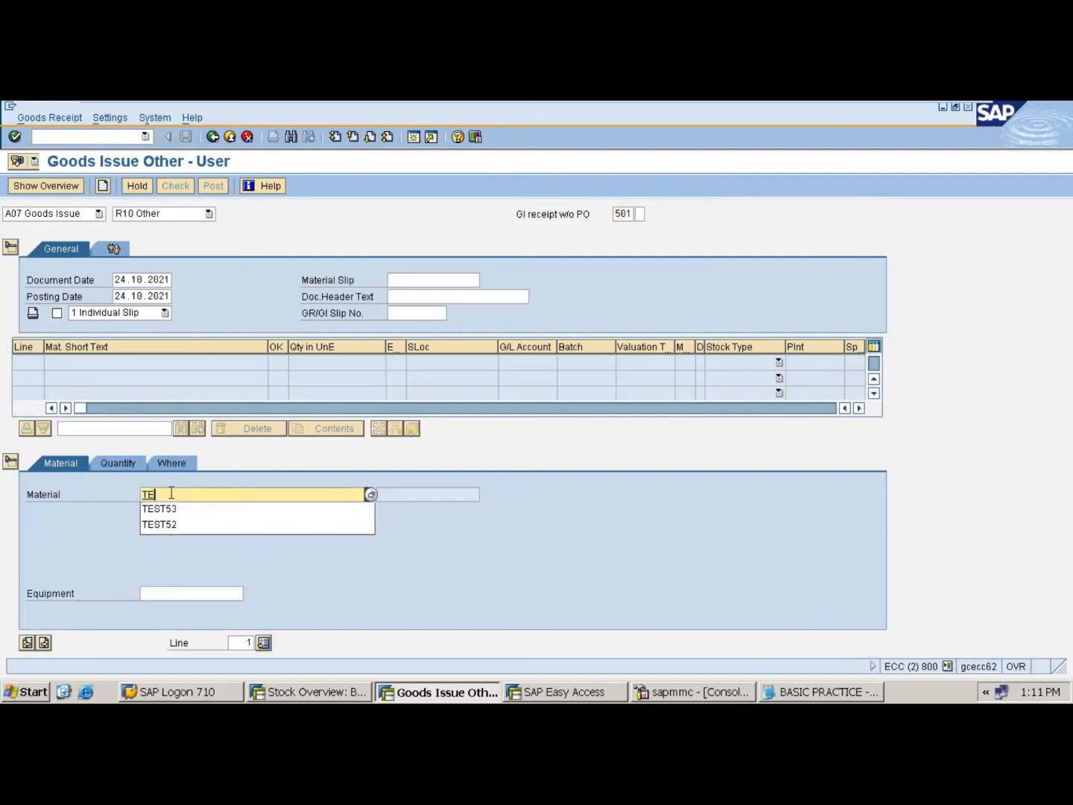
left_click(112, 462)
type("750")
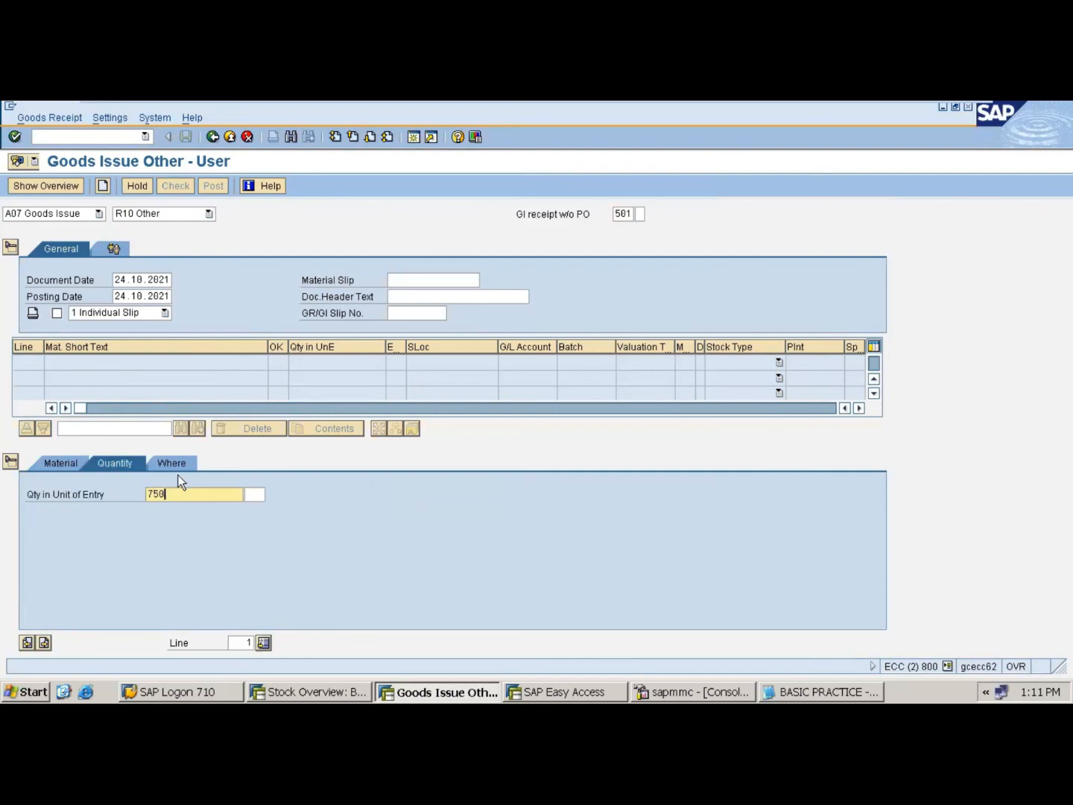
left_click(172, 463)
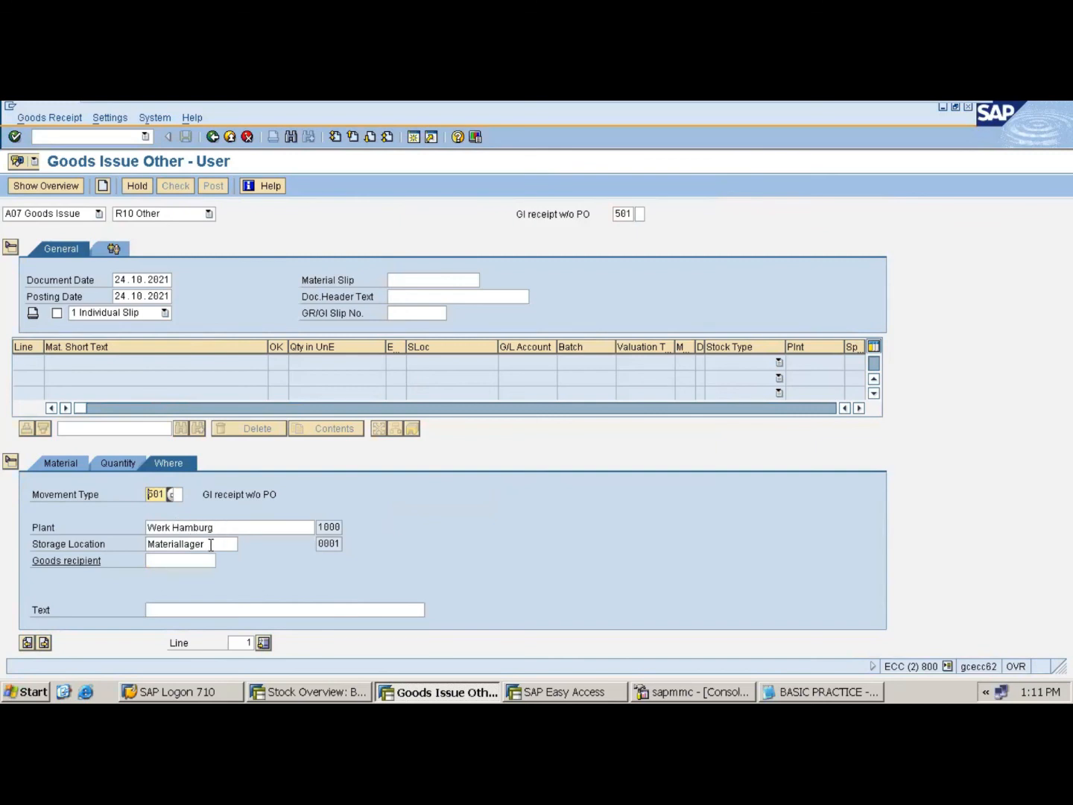
- Review TEST60's stock before posting, and check and post the 501 goods issue for 750 KG
left_click(318, 688)
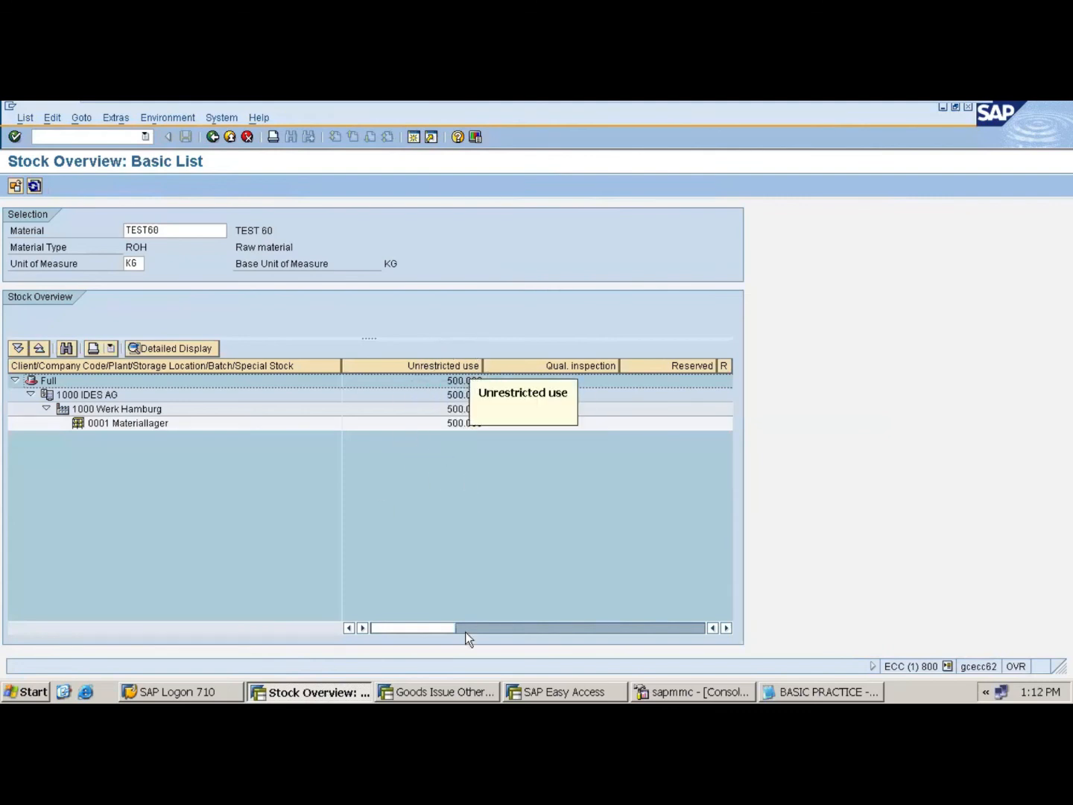
left_click(456, 688)
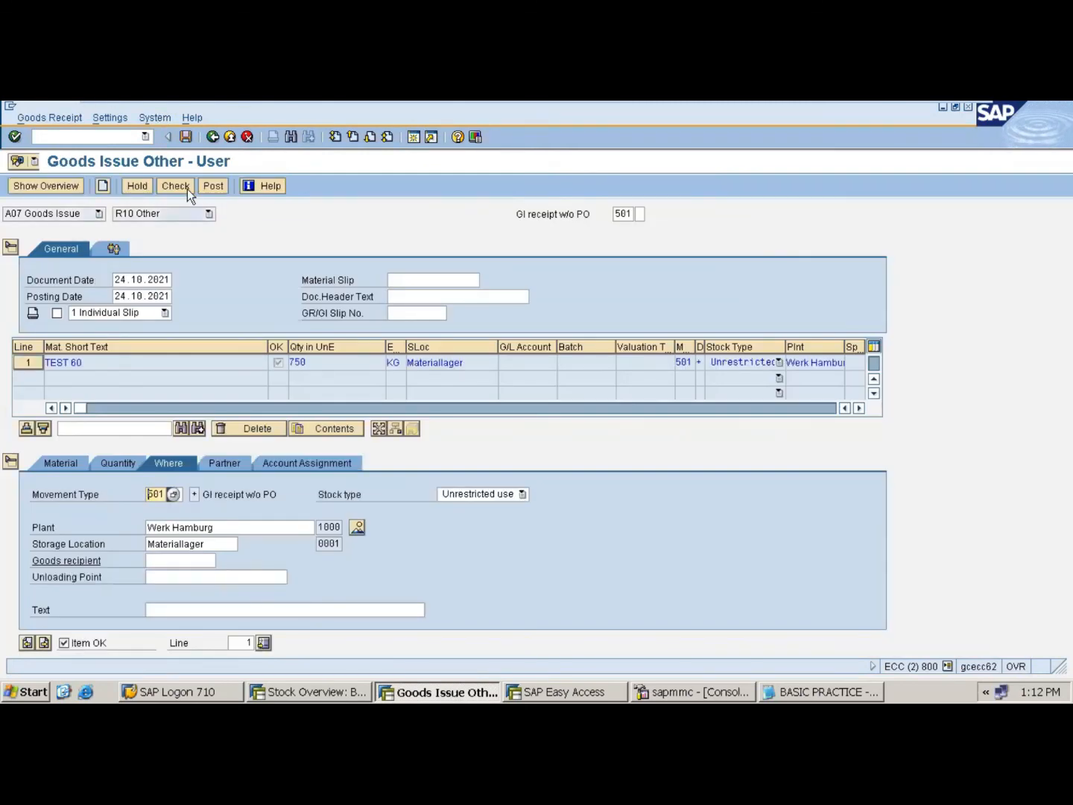
left_click(177, 186)
left_click(210, 186)
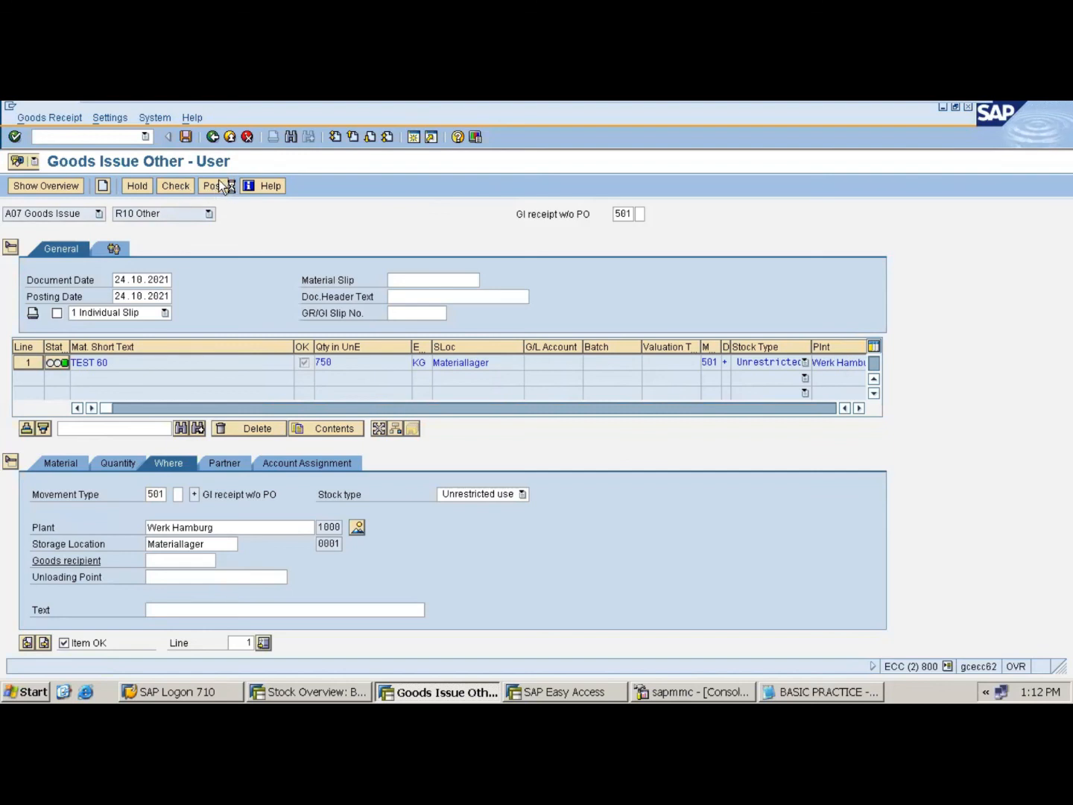
- Glance at the stock overview and examine the movement type 501 description in the goods issue header
left_click(334, 686)
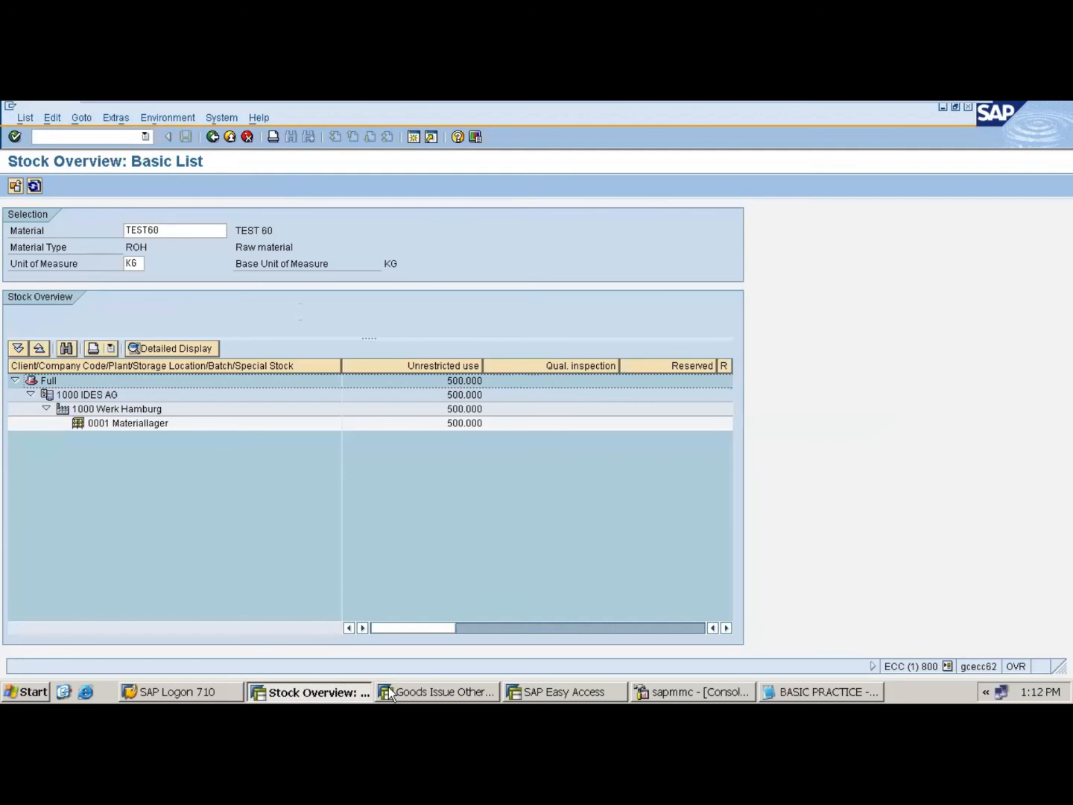
left_click(438, 691)
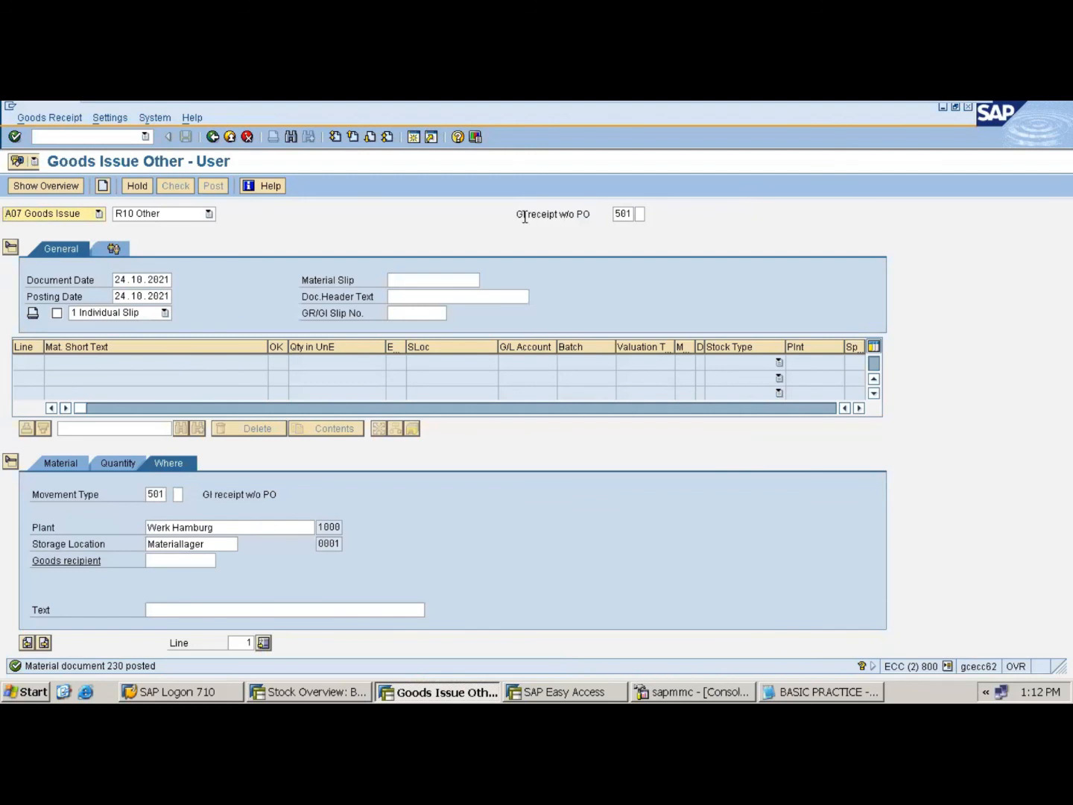
left_click(580, 214)
left_click_drag(581, 214, 516, 217)
left_click(516, 217)
left_click_drag(598, 216, 517, 217)
left_click(516, 218)
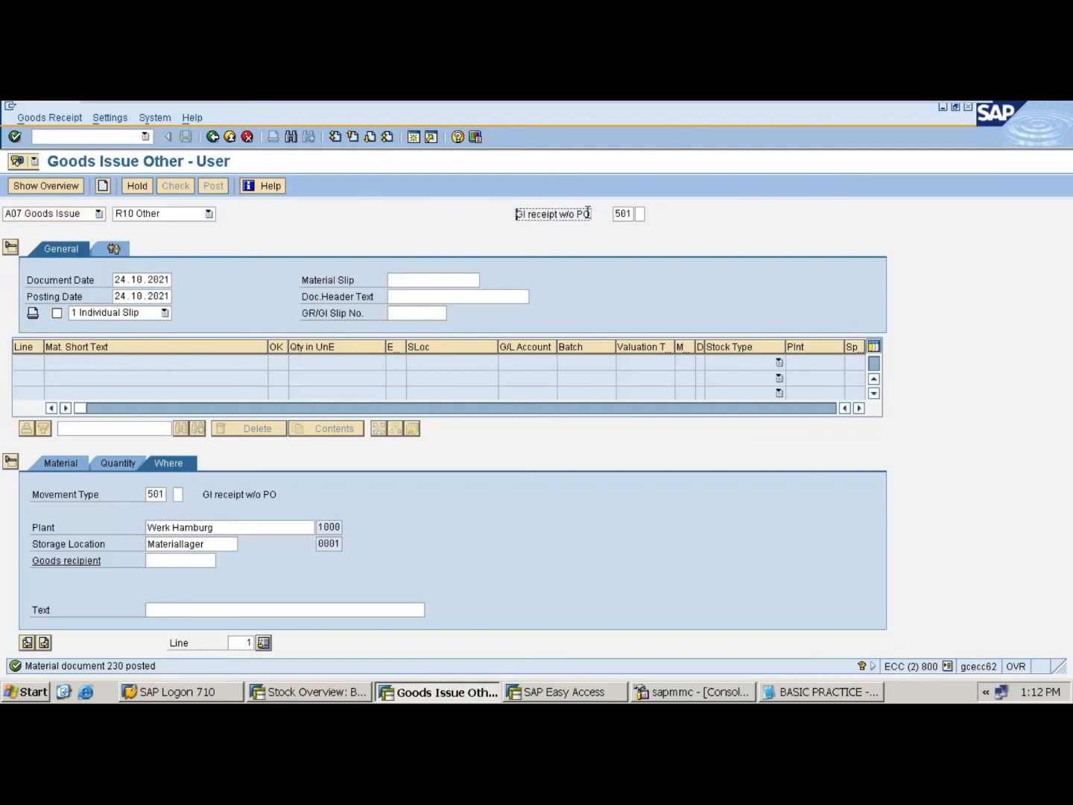
left_click_drag(591, 215, 514, 217)
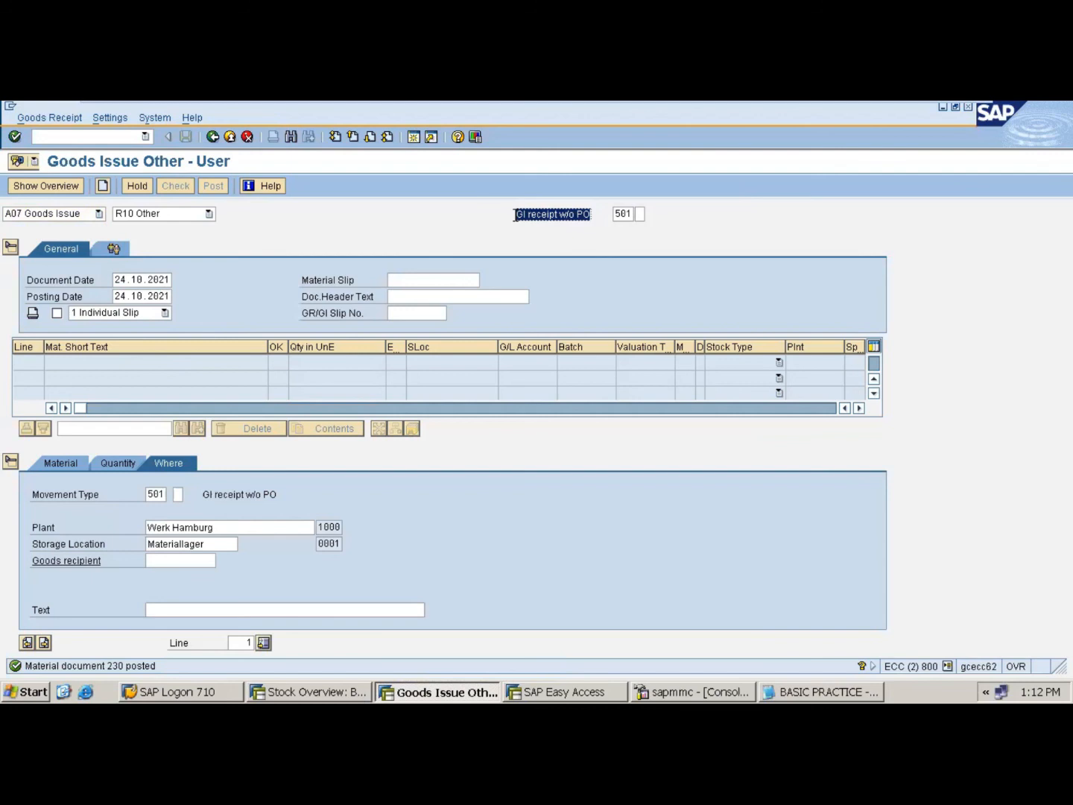
left_click(514, 217)
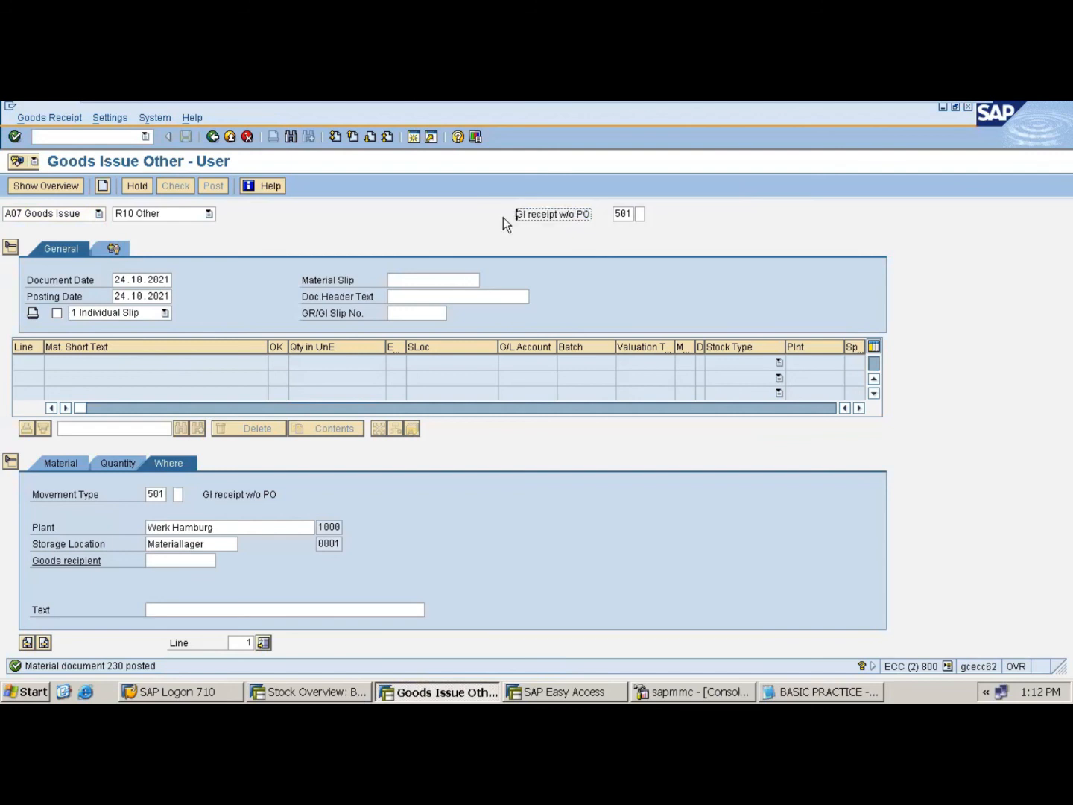
- Refresh the stock overview for TEST60 to check its unrestricted-use stock after the posting
left_click(320, 687)
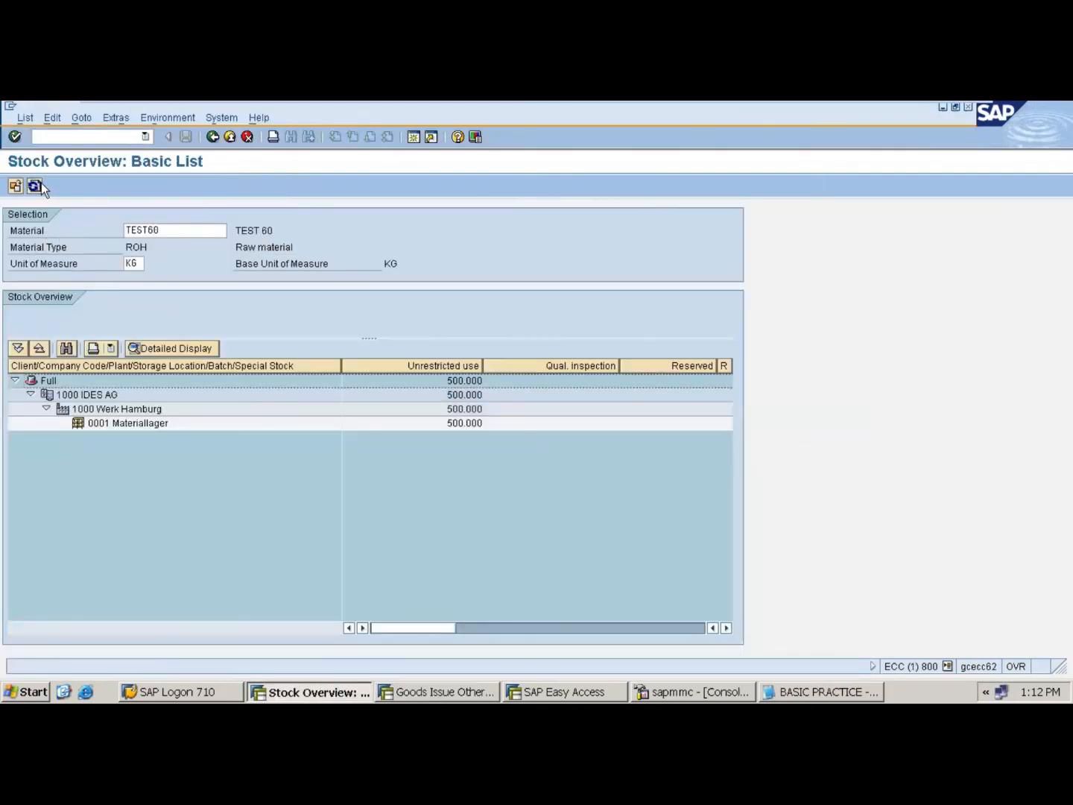
left_click(35, 186)
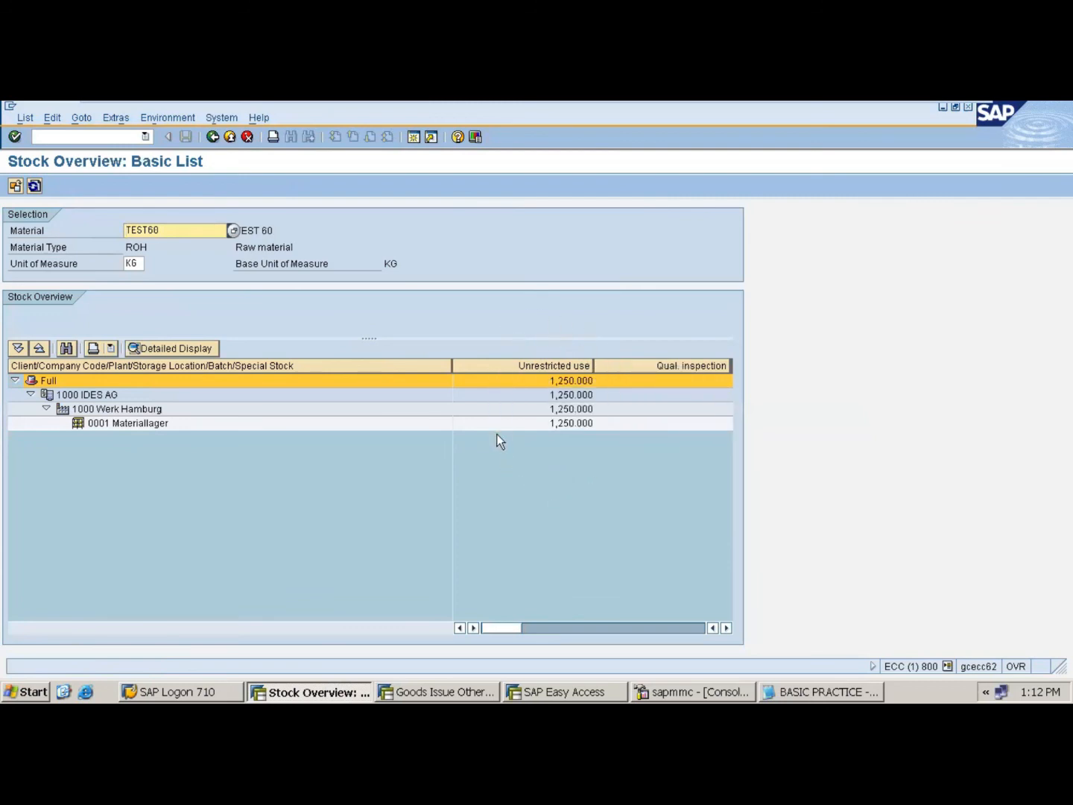
mouse_move(426, 101)
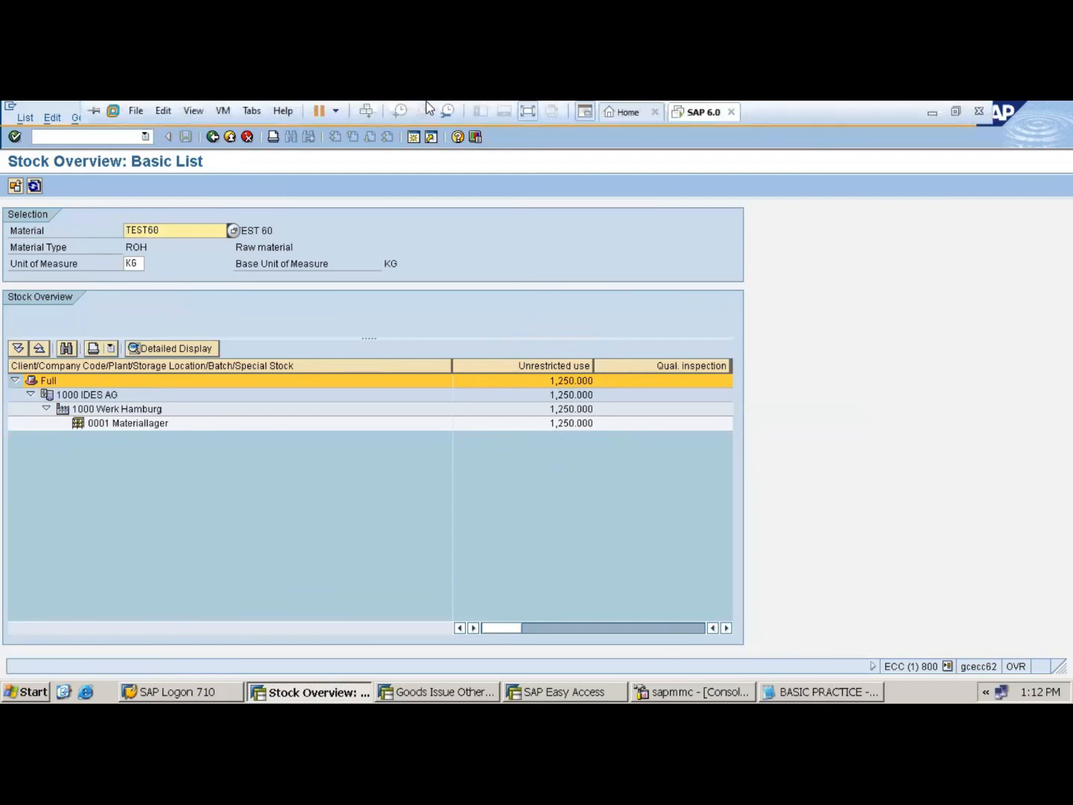